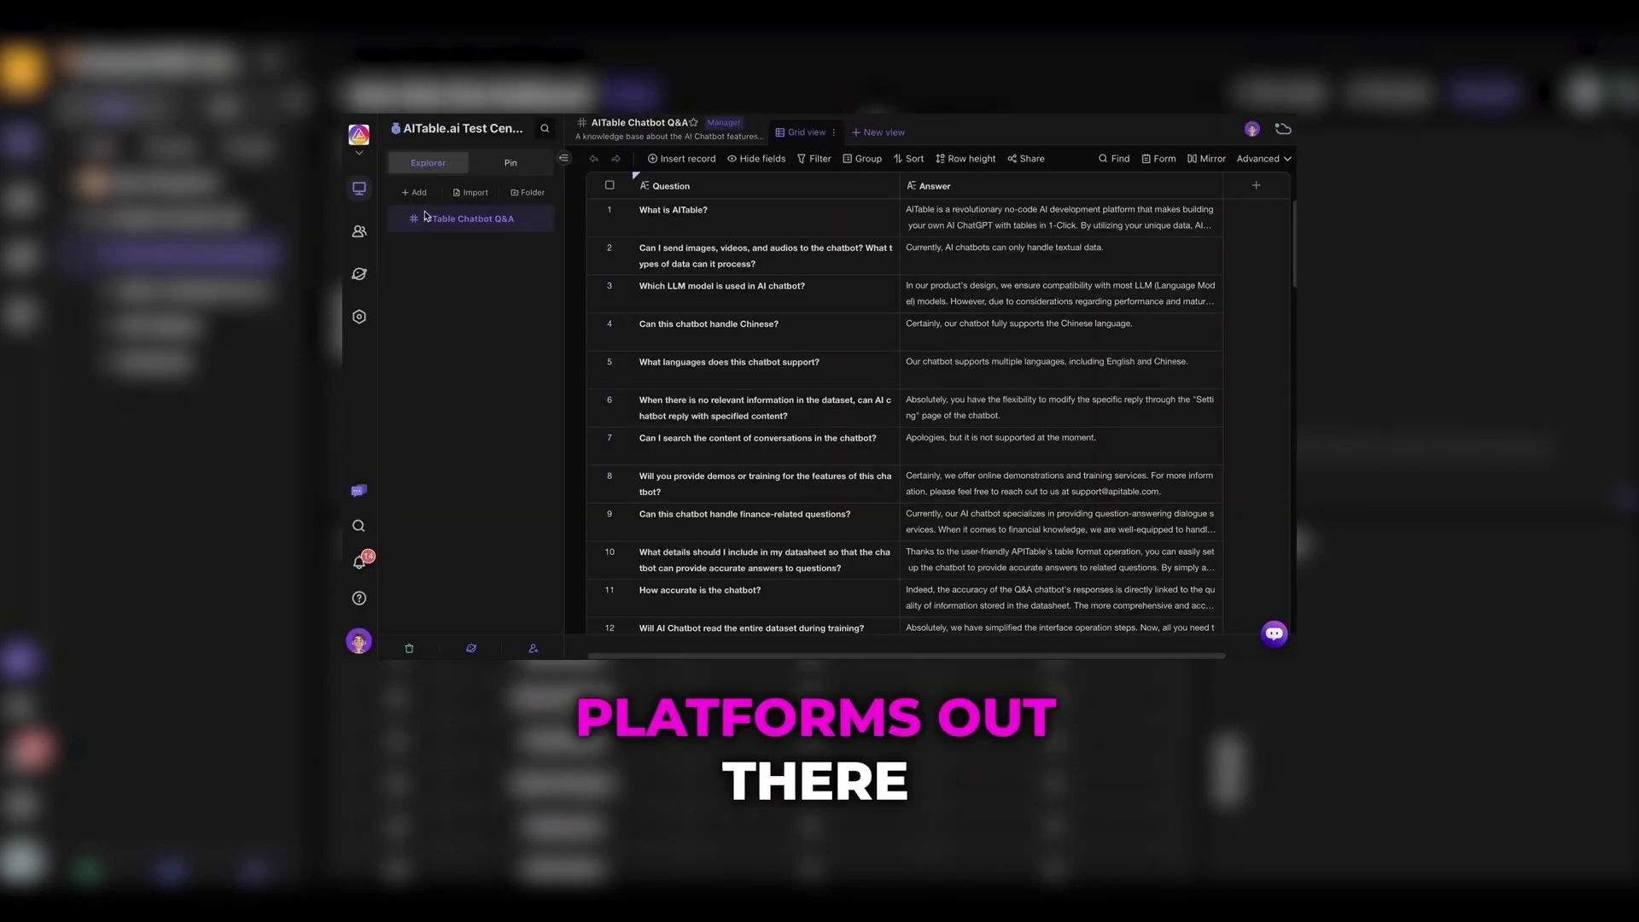
Step: Create a new AI agent and choose Q&A as its bot type
click(415, 194)
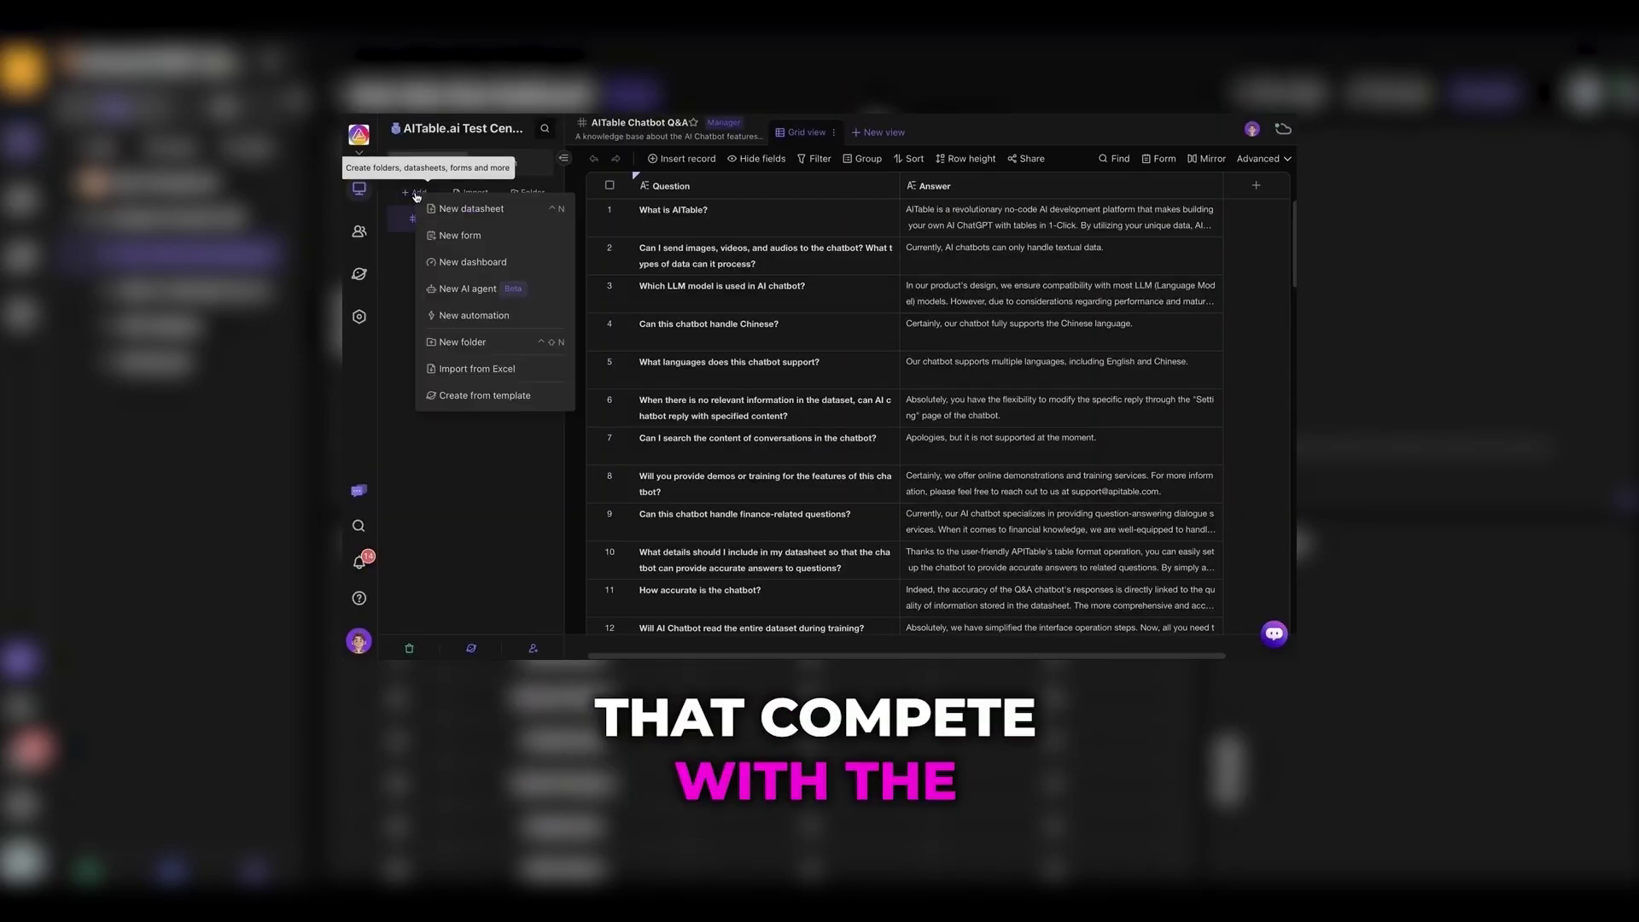
click(466, 288)
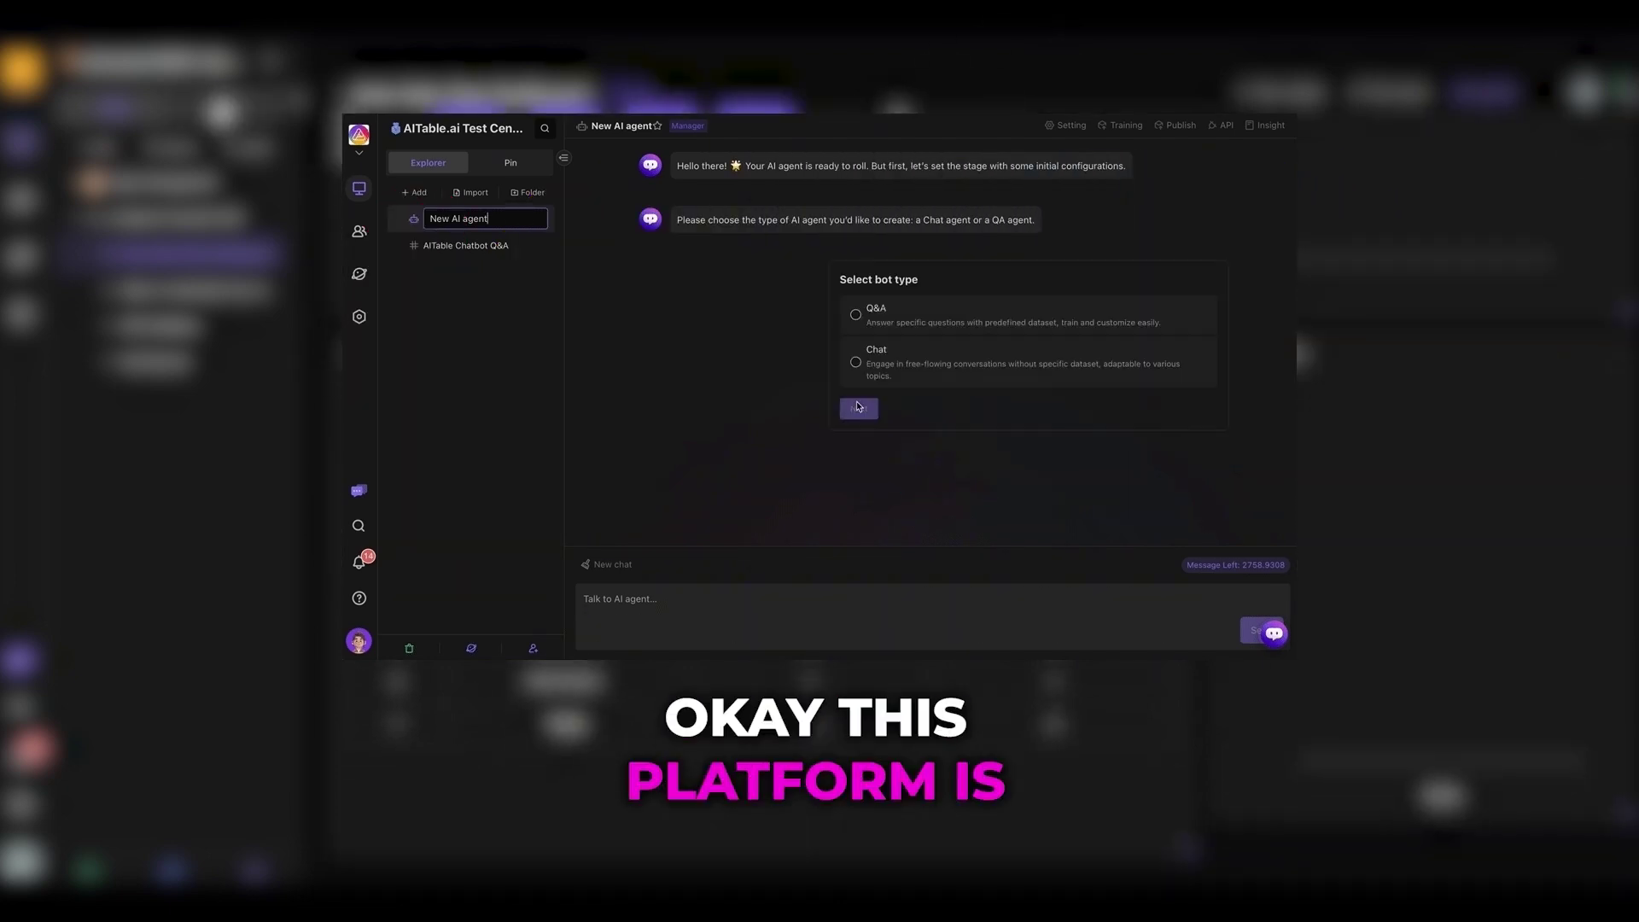
click(862, 318)
click(859, 408)
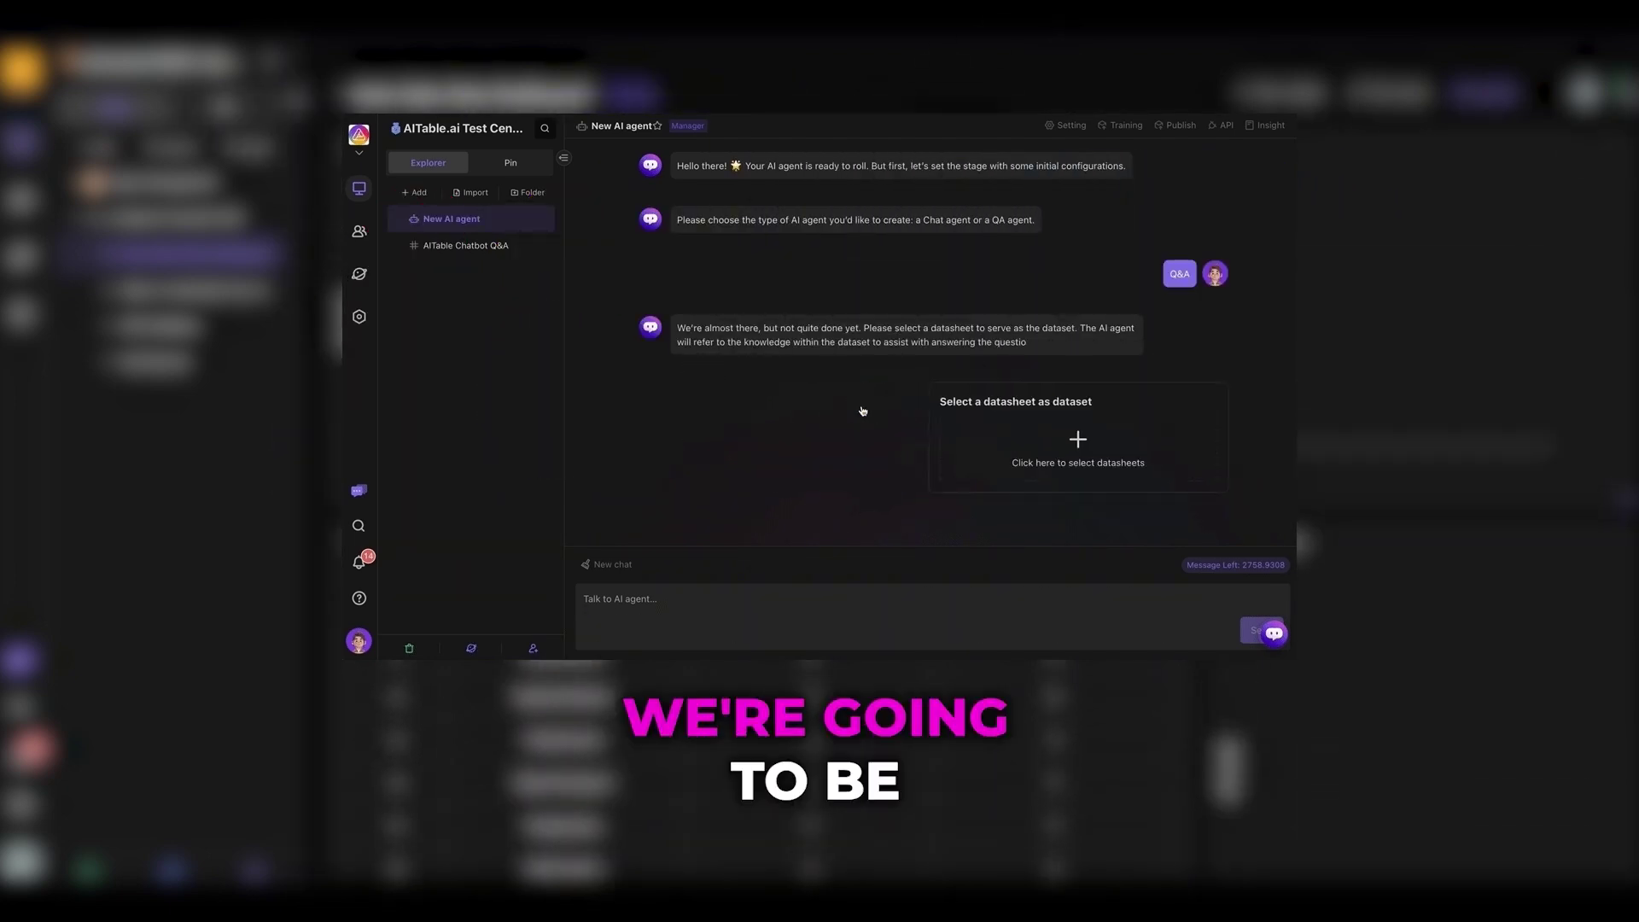
Step: Link the AITable Chatbot Q&A datasheet as the new agent's dataset
click(1019, 453)
click(755, 270)
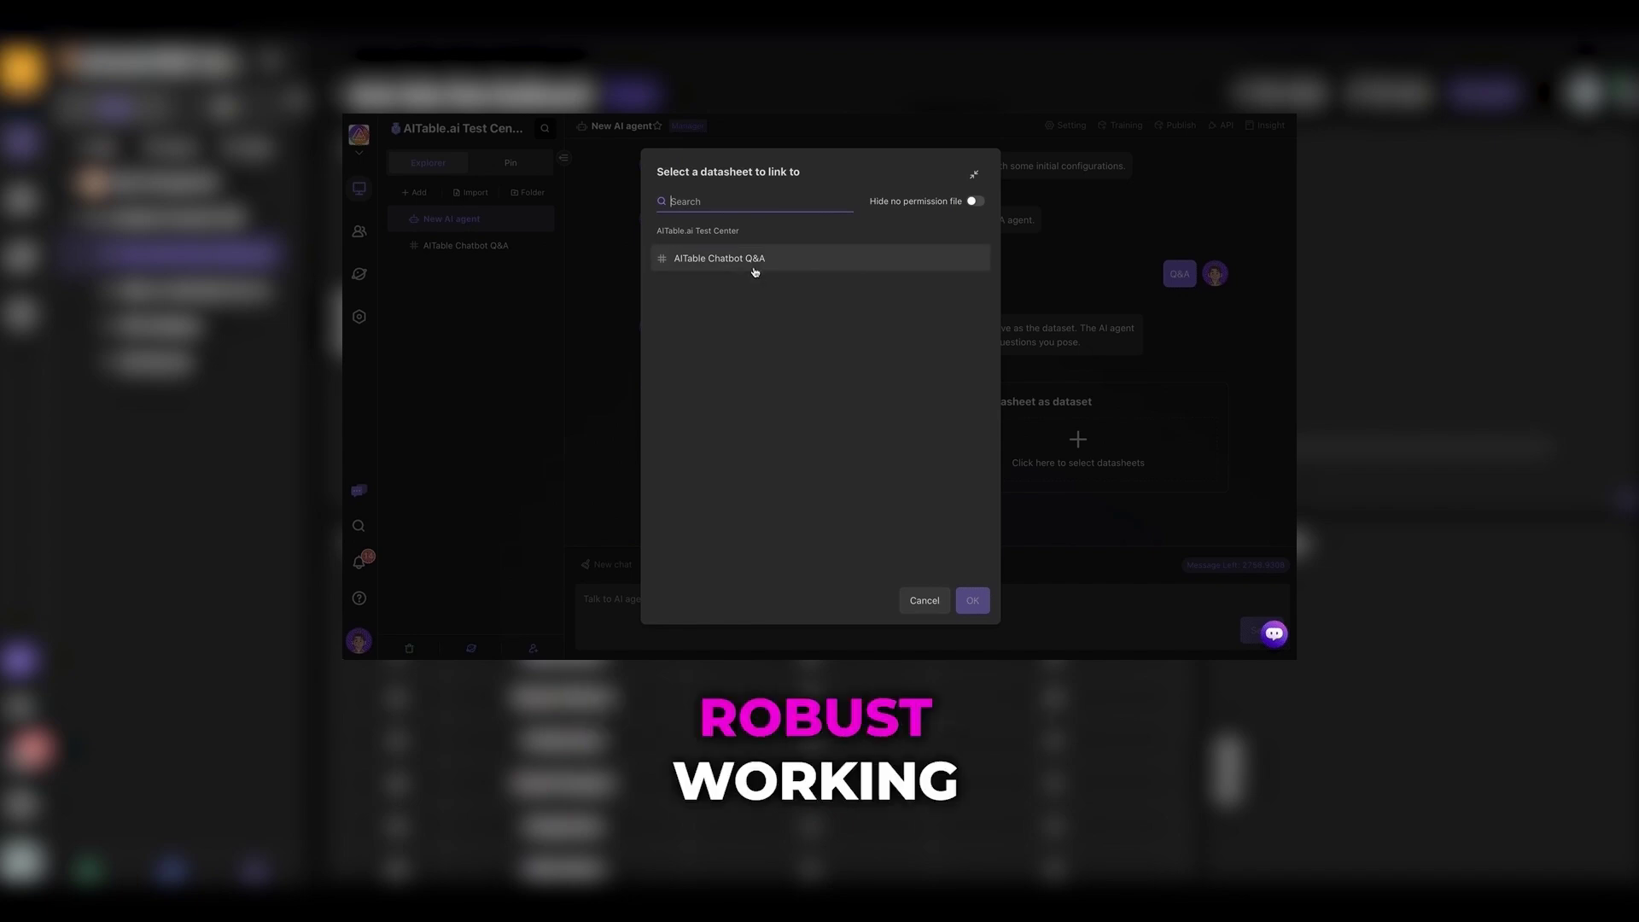
click(972, 600)
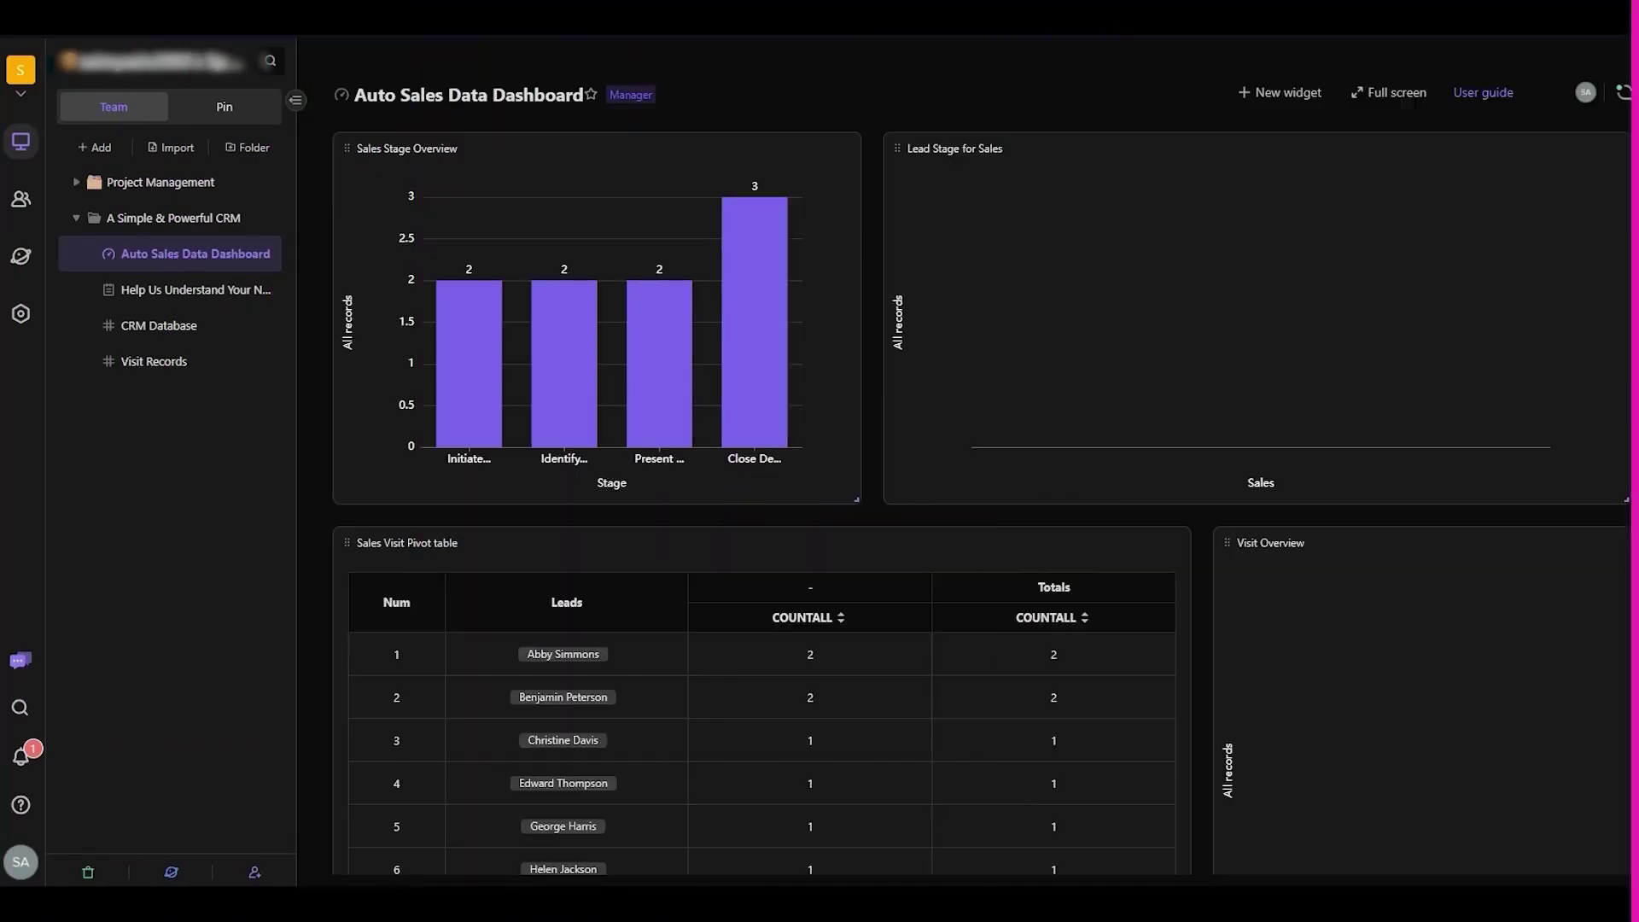
Step: Look over the Auto Sales Data Dashboard, the workspace contacts and the template center, returning to the dashboard
scroll(1116, 366, down, 3)
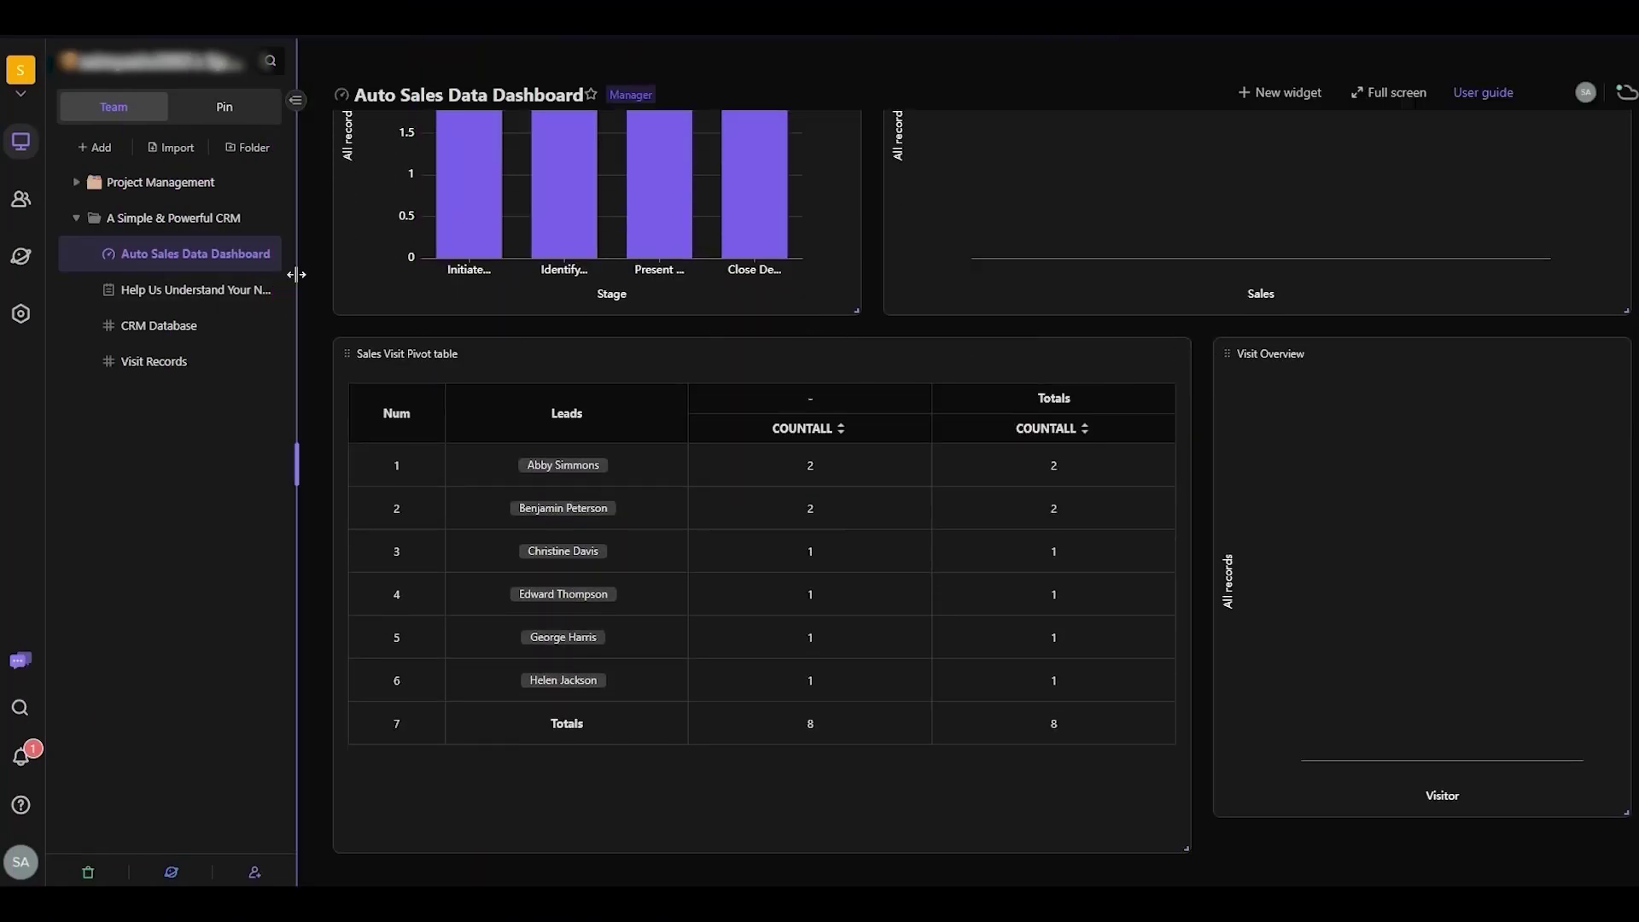
scroll(322, 252, up, 3)
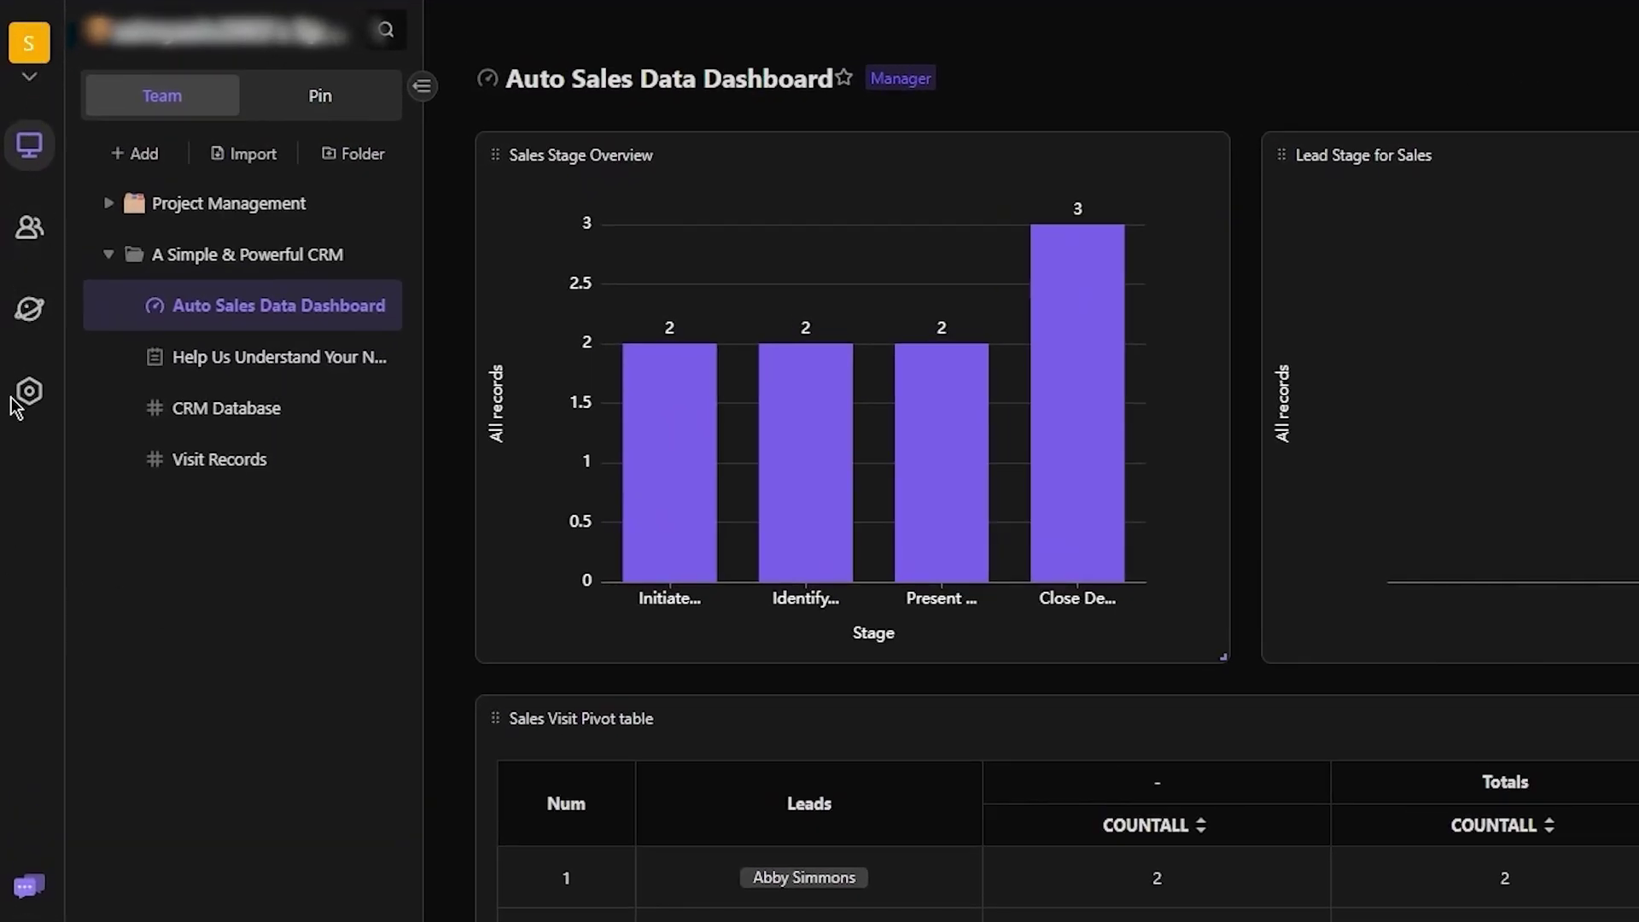
click(29, 59)
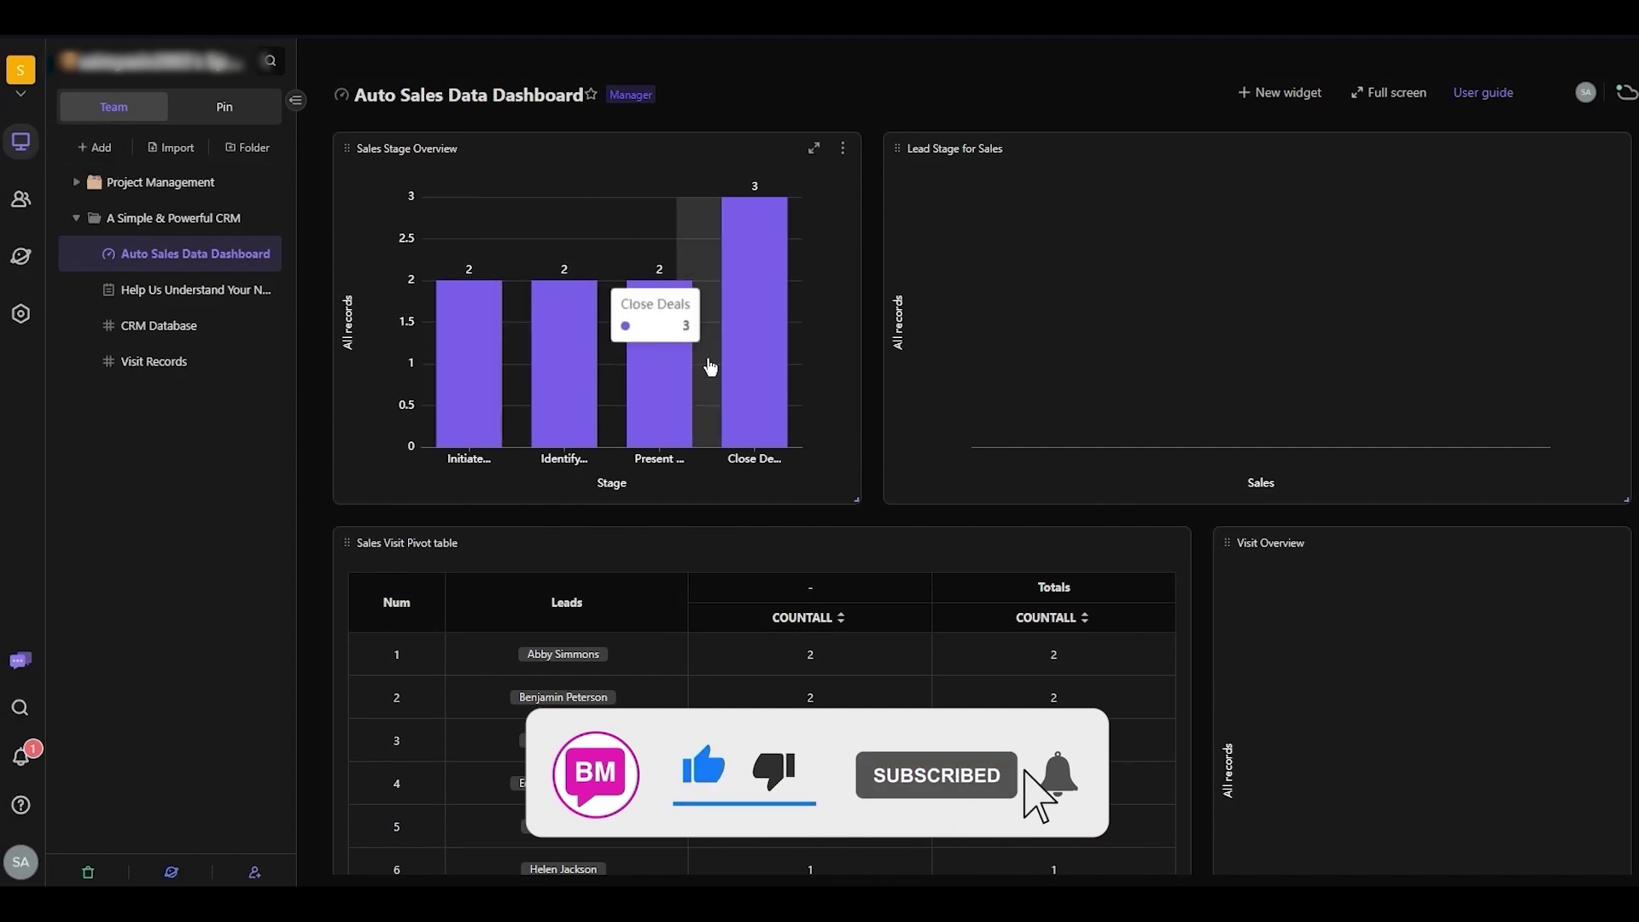
click(20, 199)
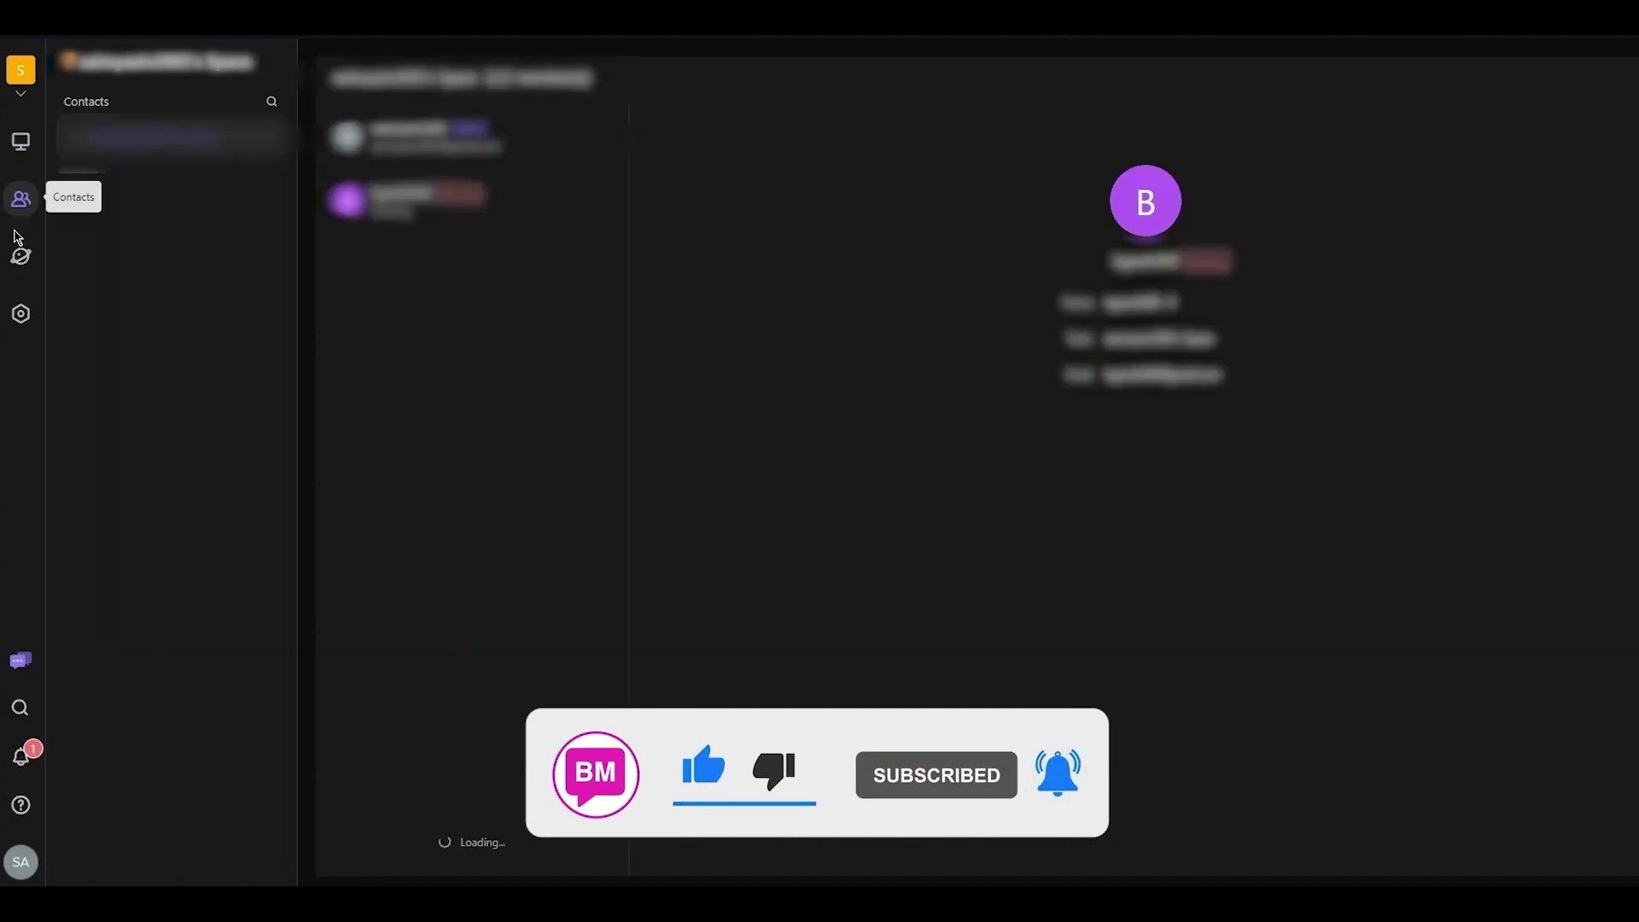
click(31, 270)
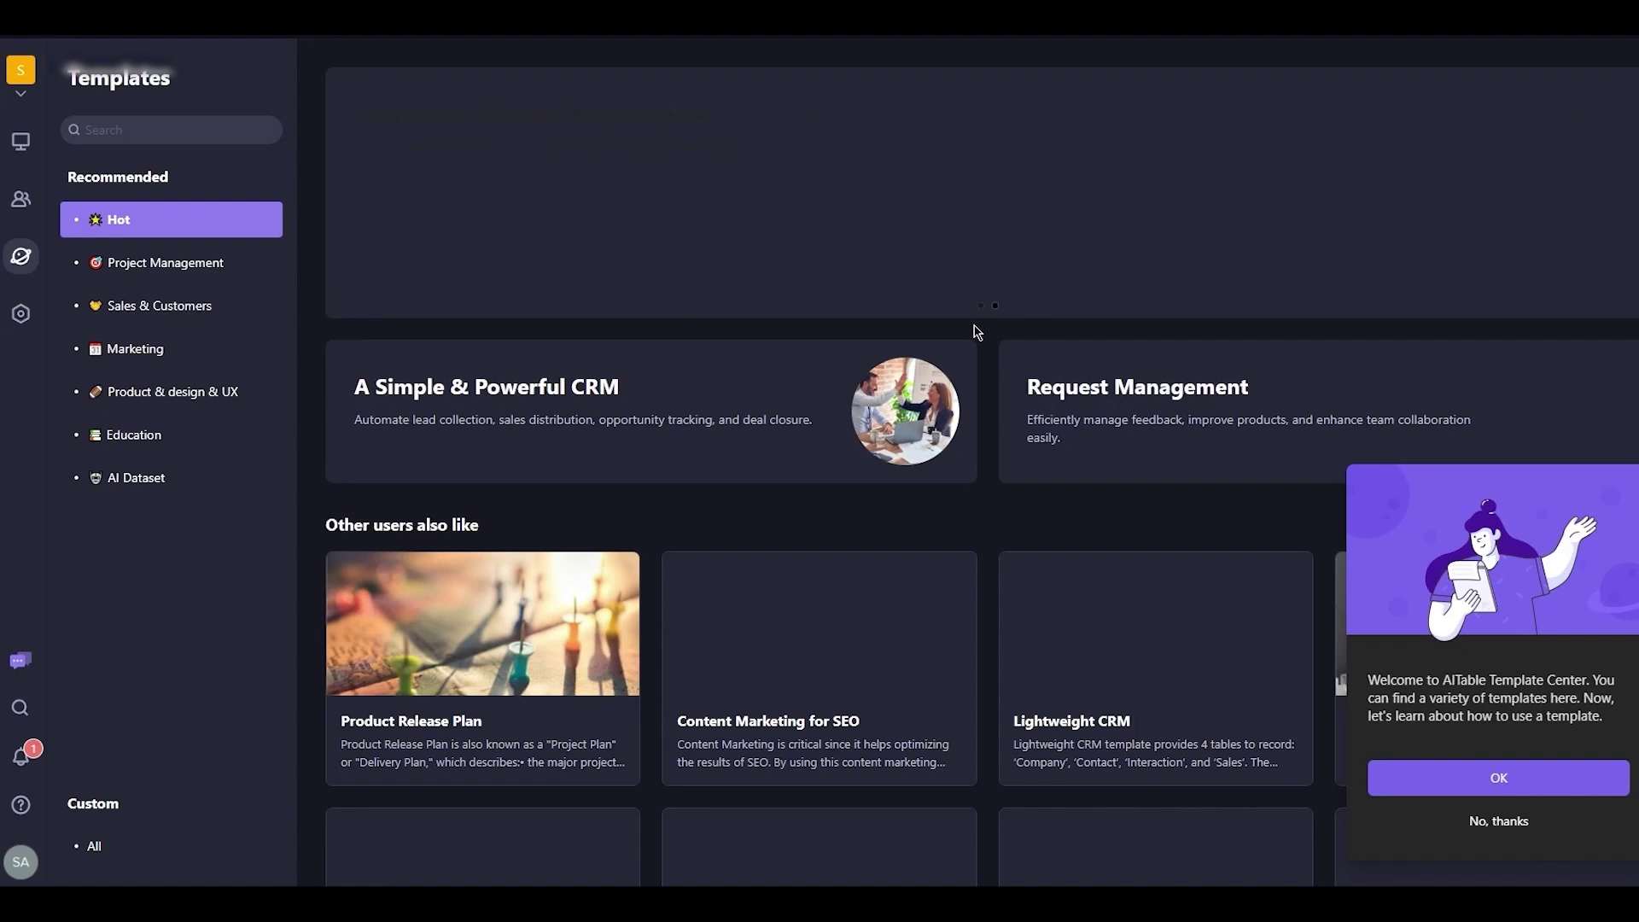
click(26, 316)
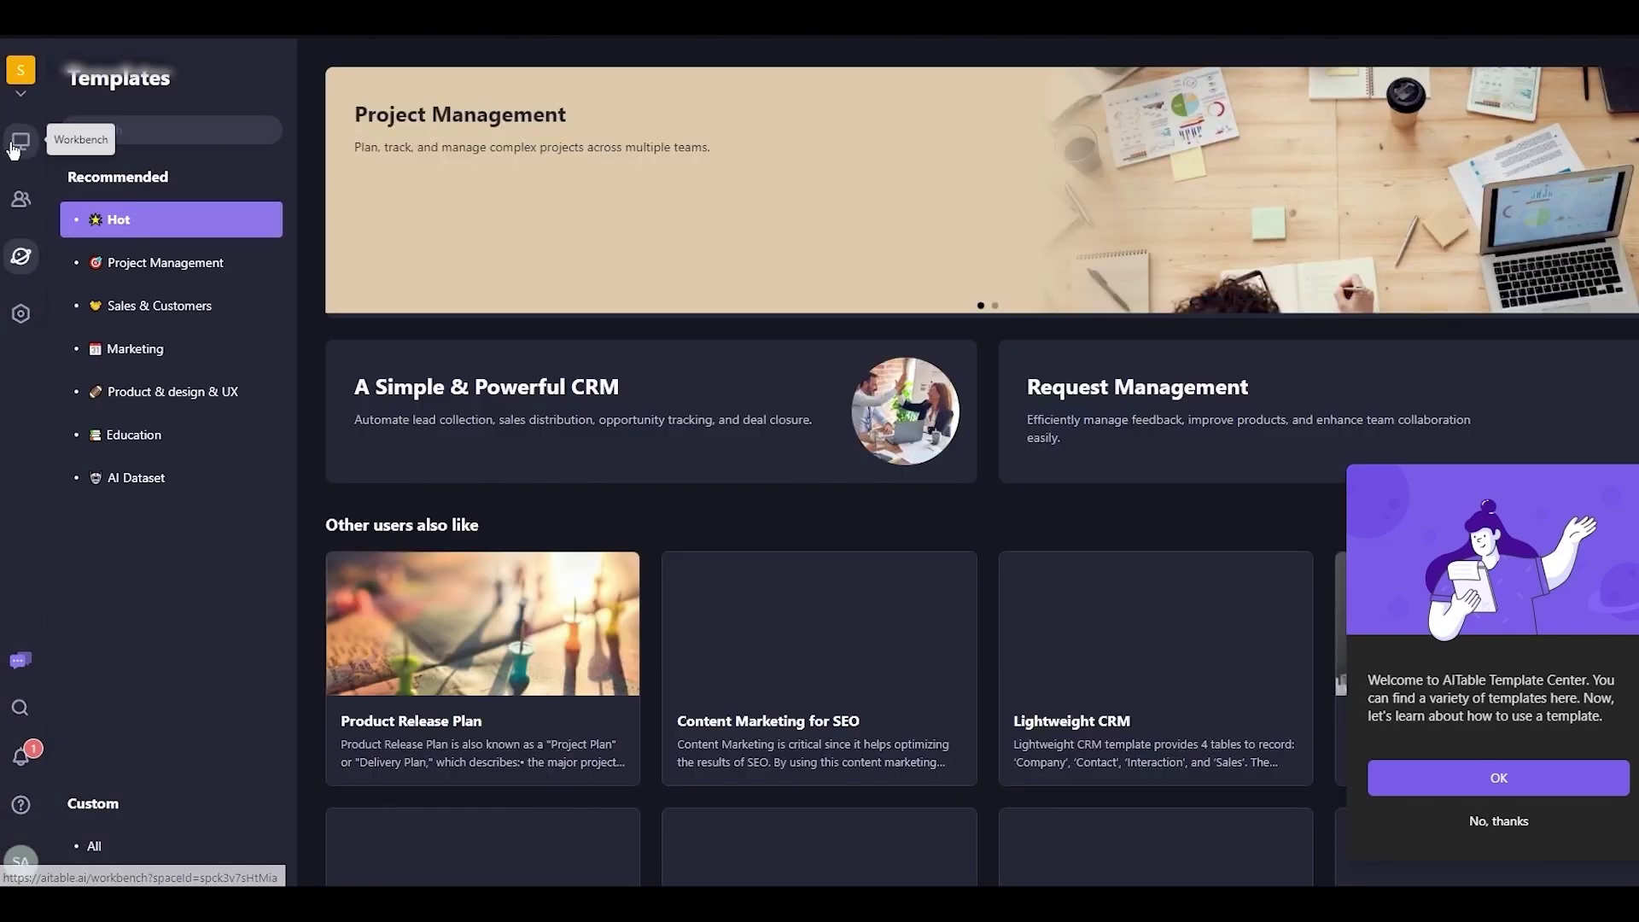
click(19, 143)
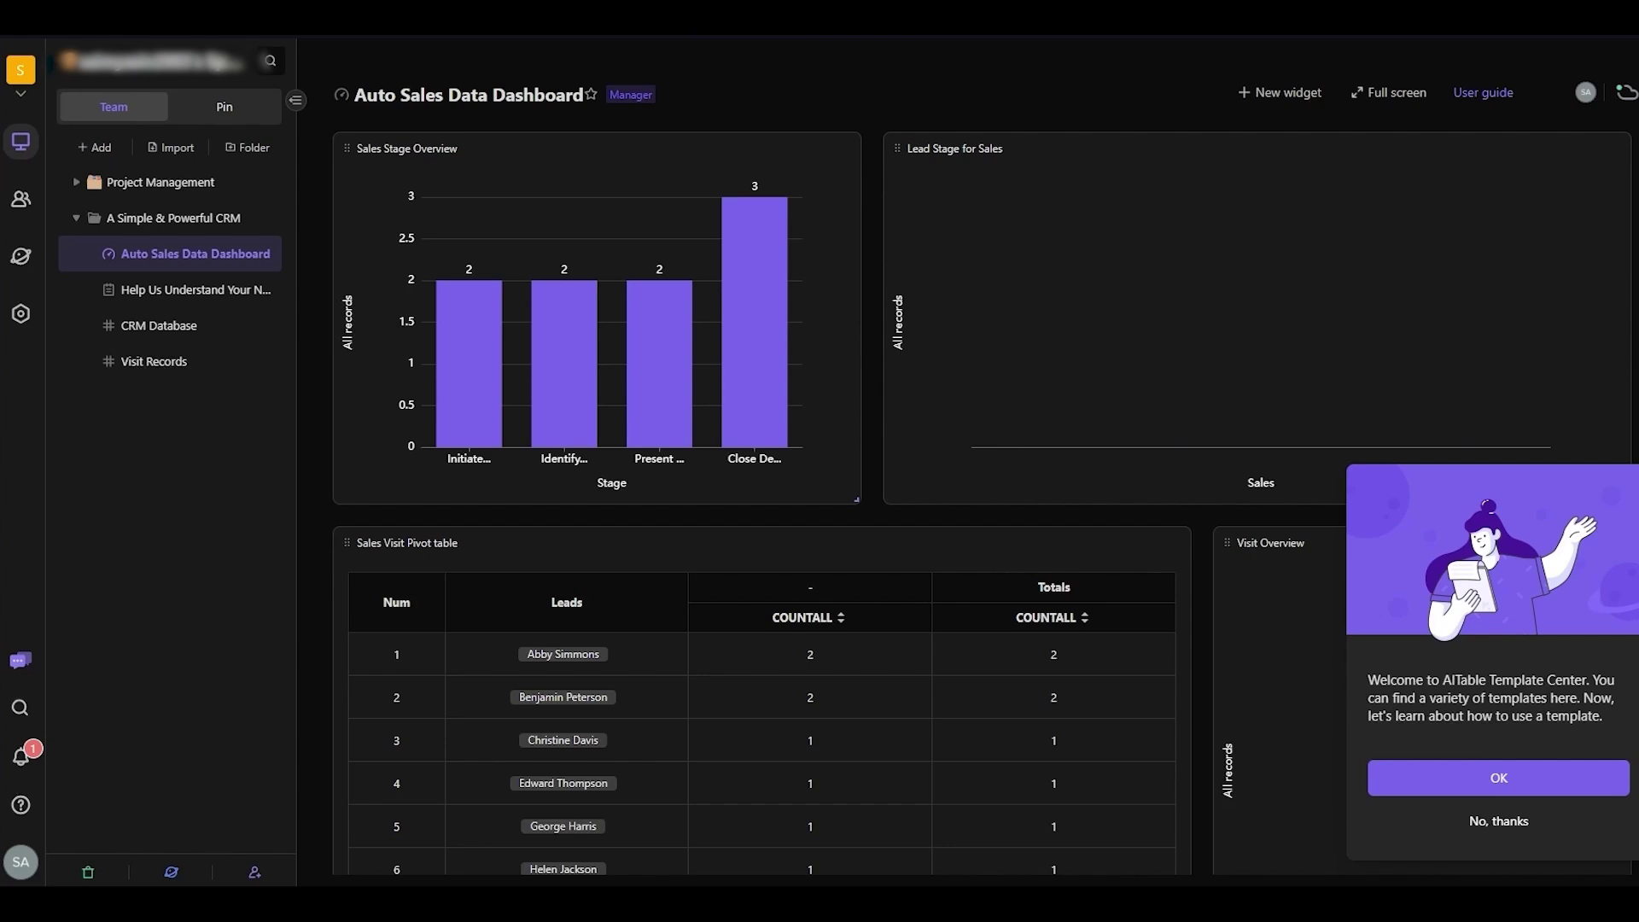
scroll(875, 247, down, 2)
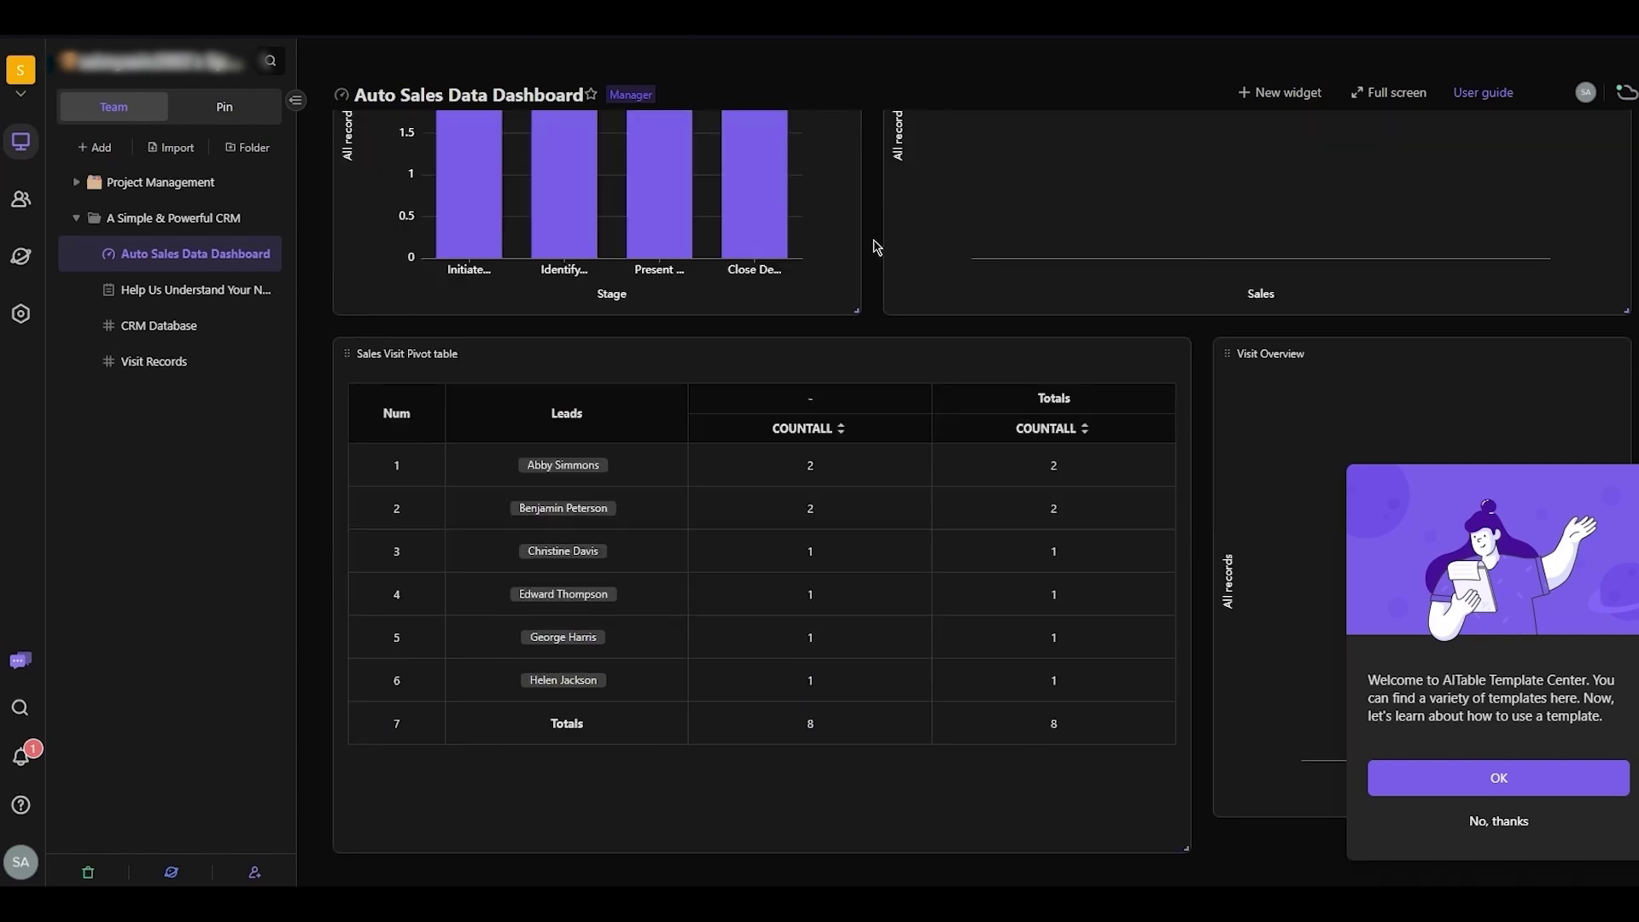
scroll(875, 247, up, 2)
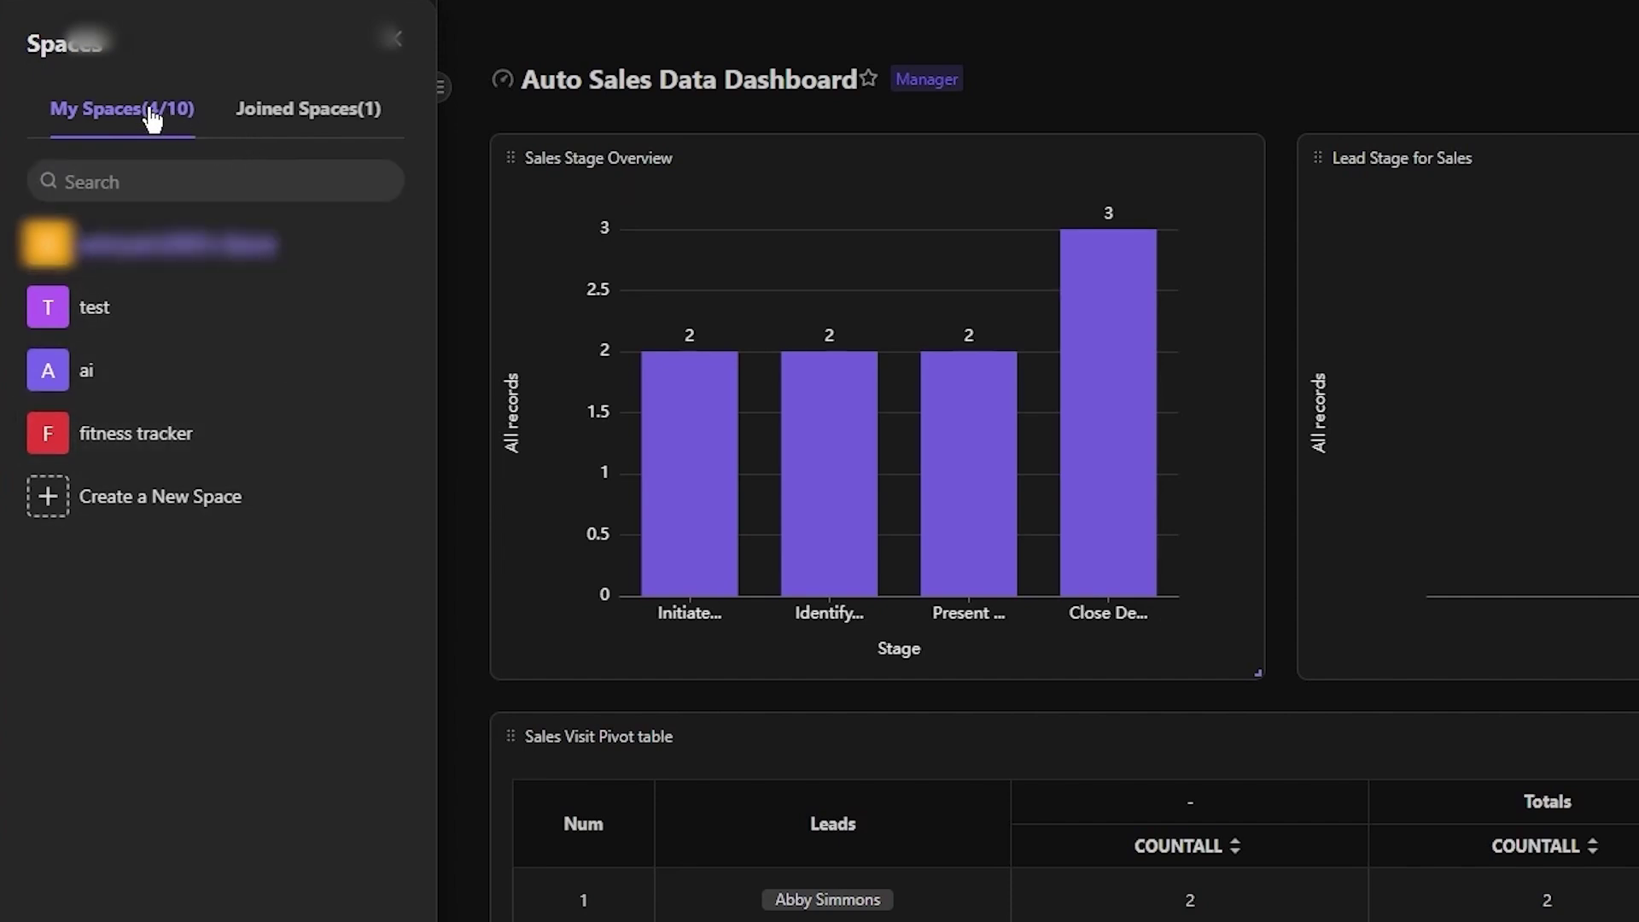
click(160, 496)
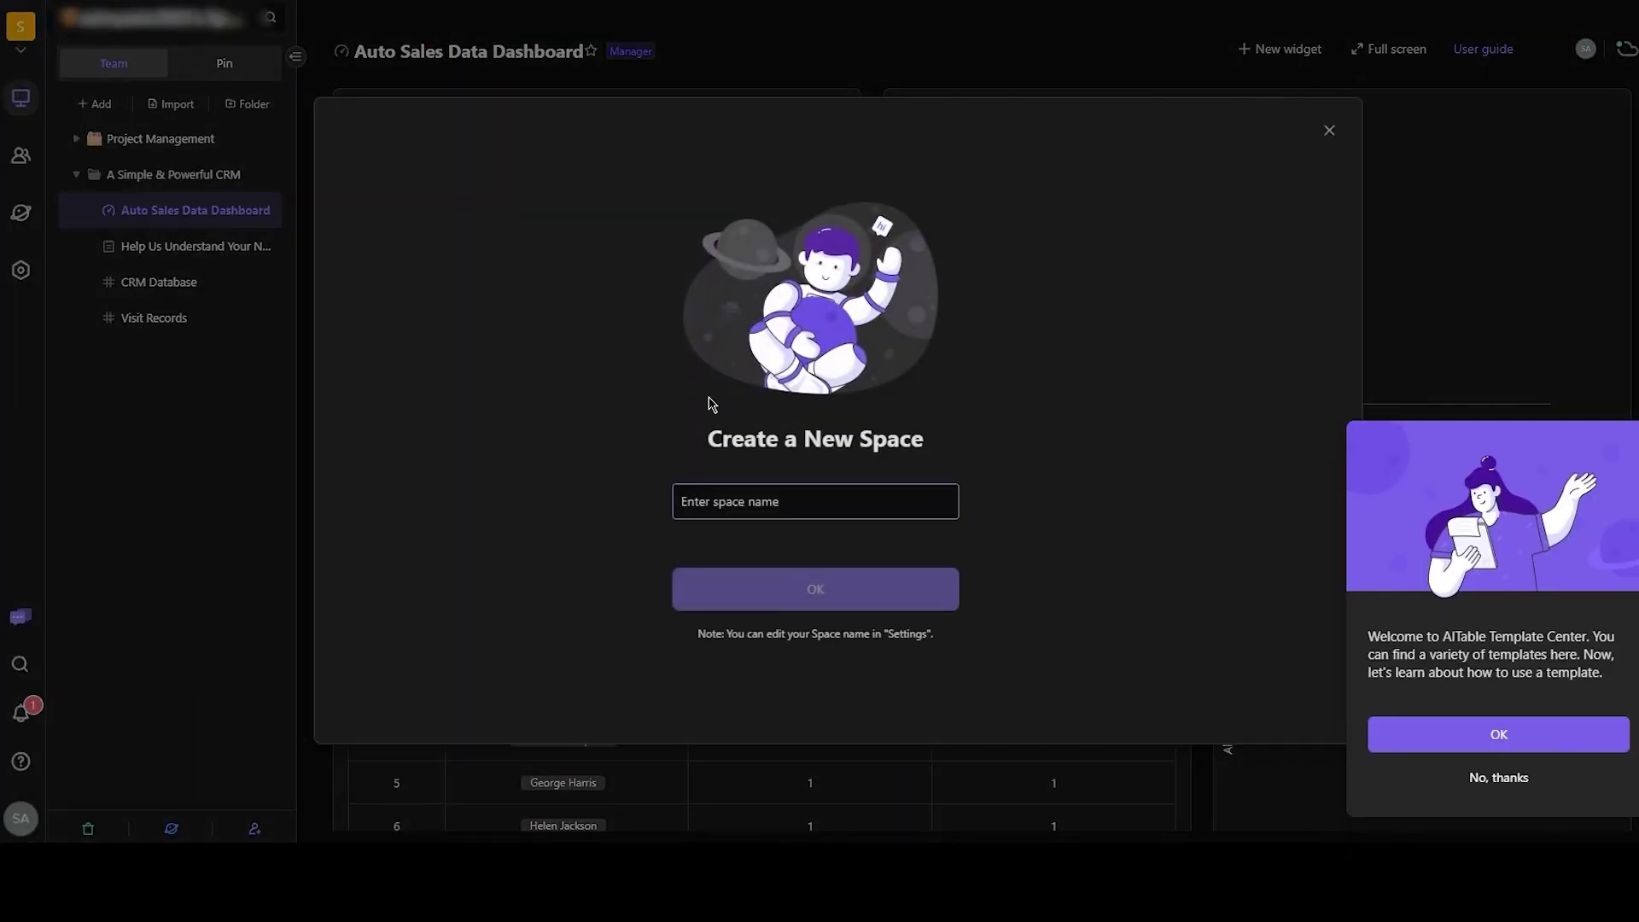
text(hghg)
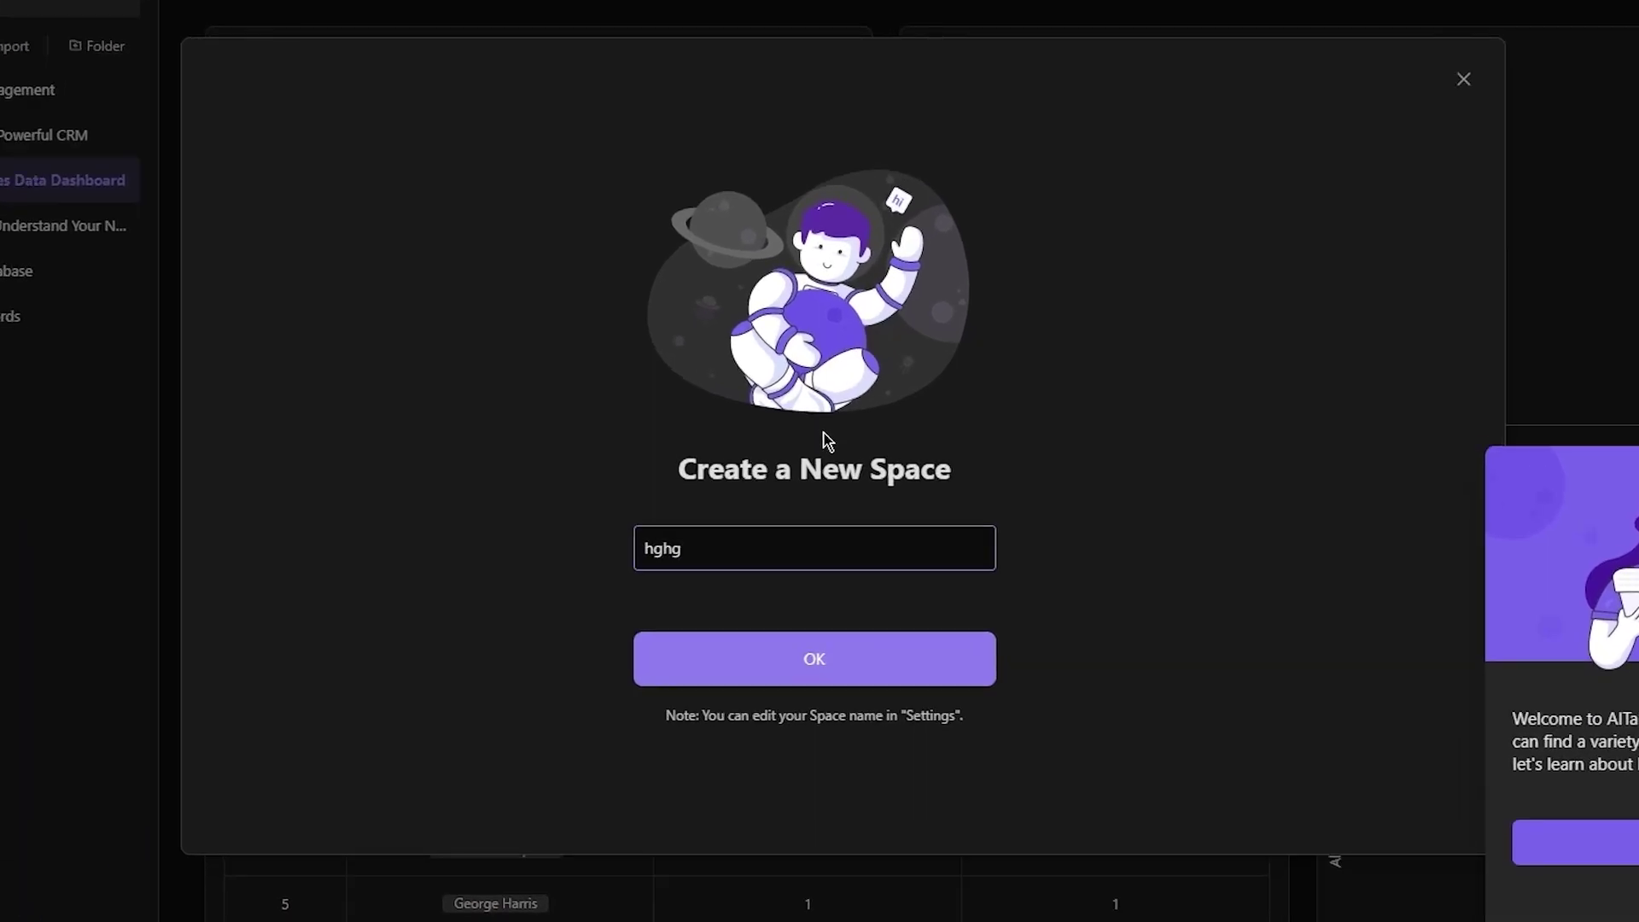
key(BackSpace)
key(BackSpace)
key(BackSpace)
key(BackSpace)
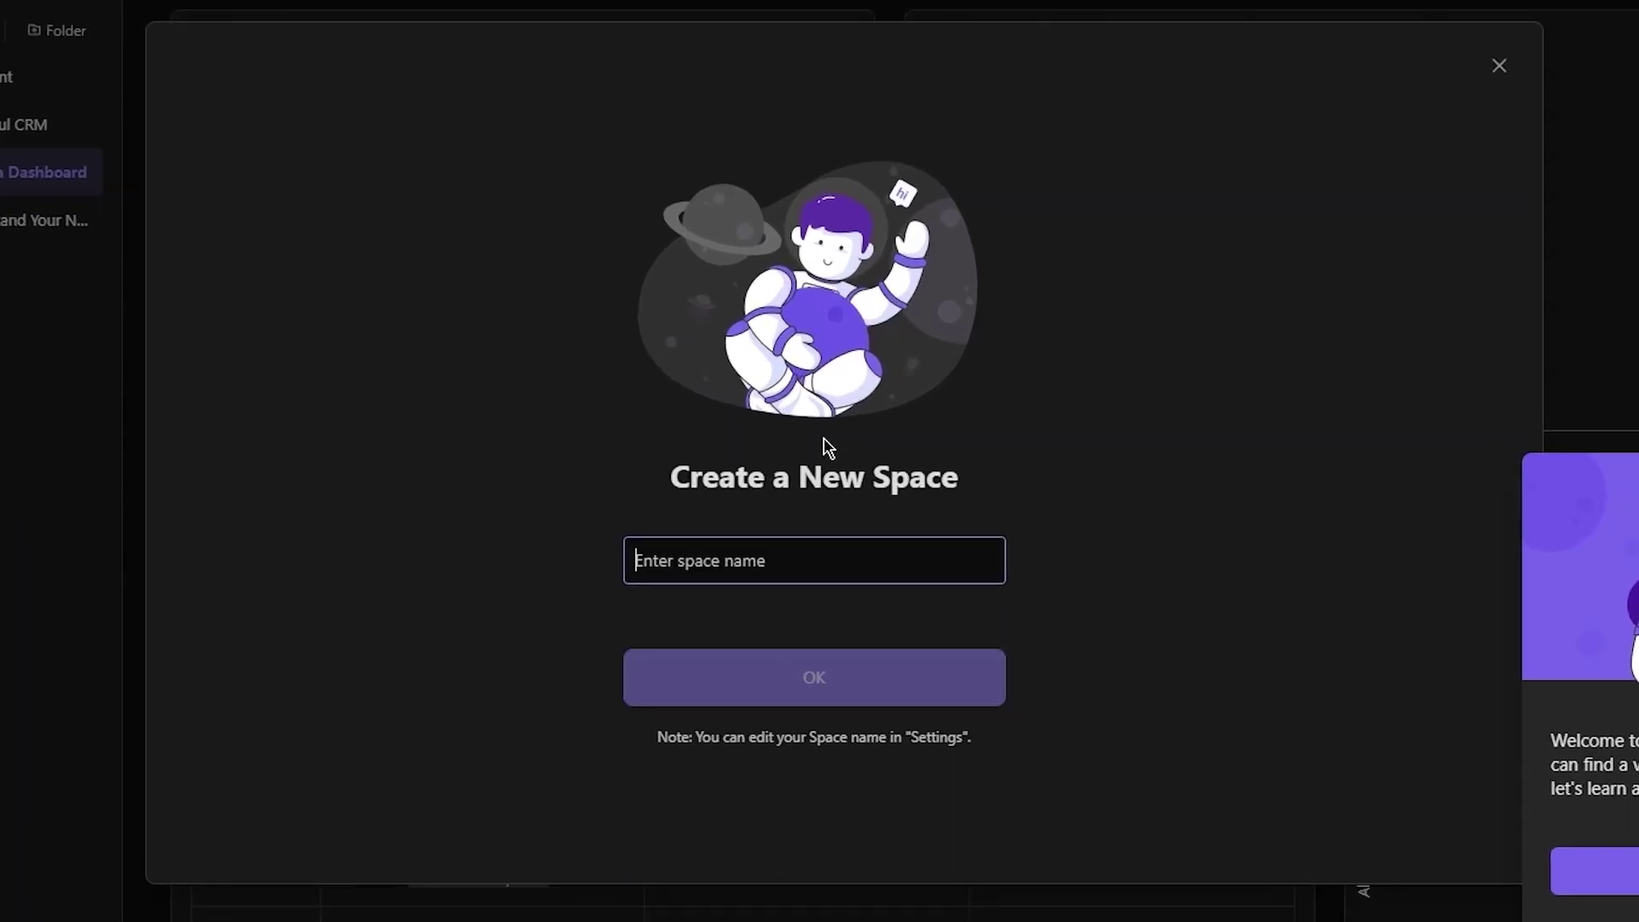
click(1463, 78)
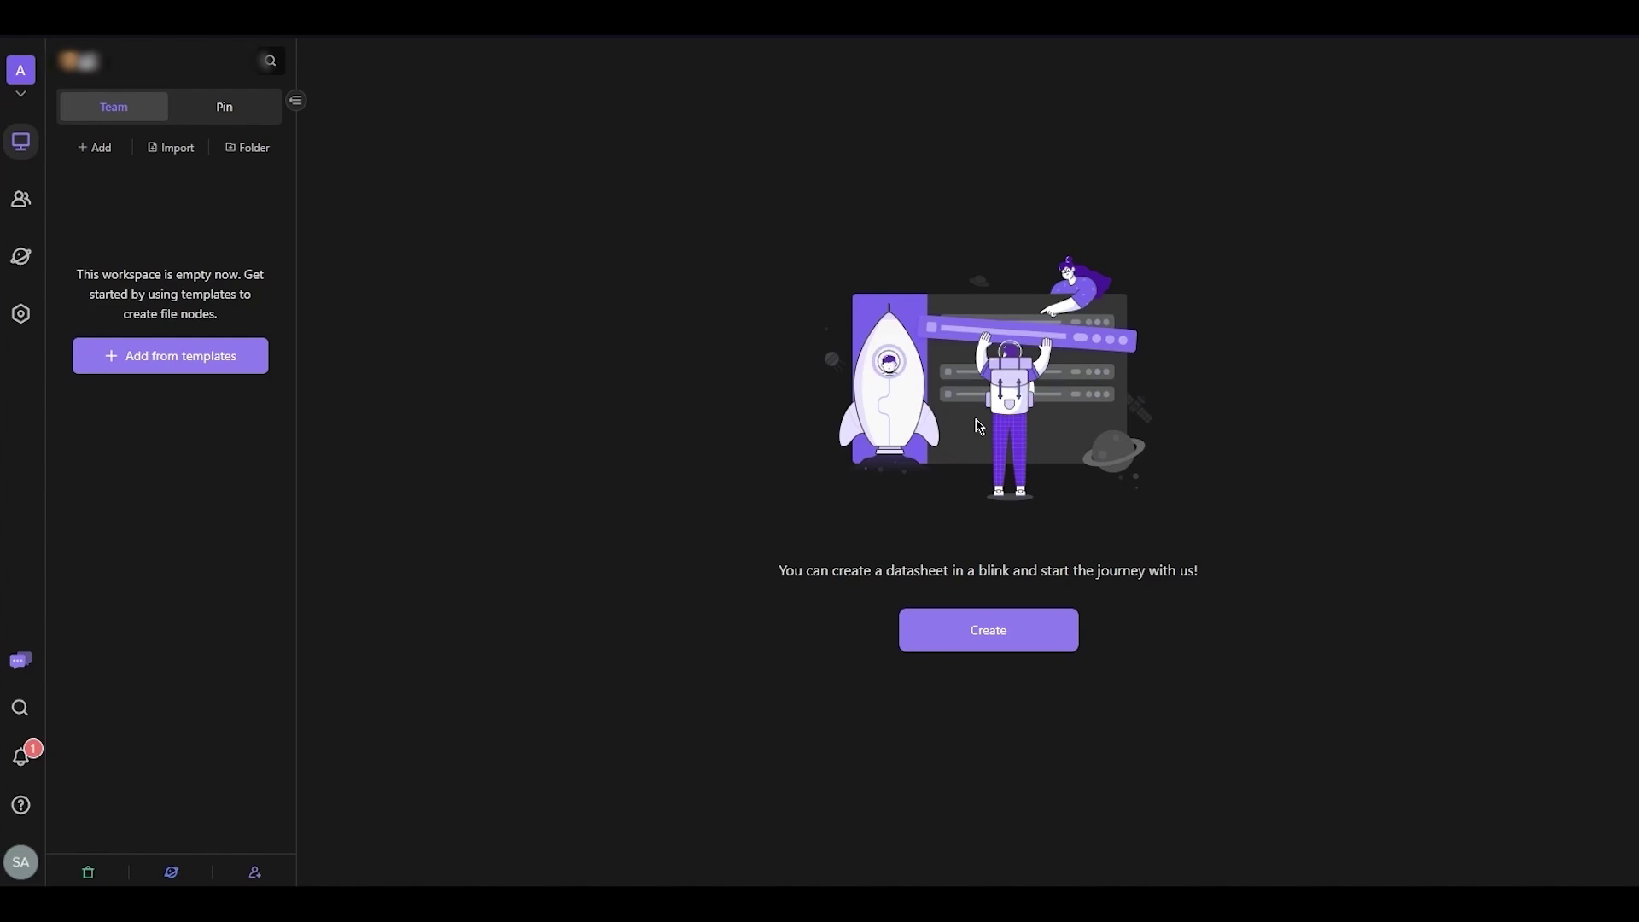
Step: Create a datasheet named "tasks" in the empty workspace
click(983, 631)
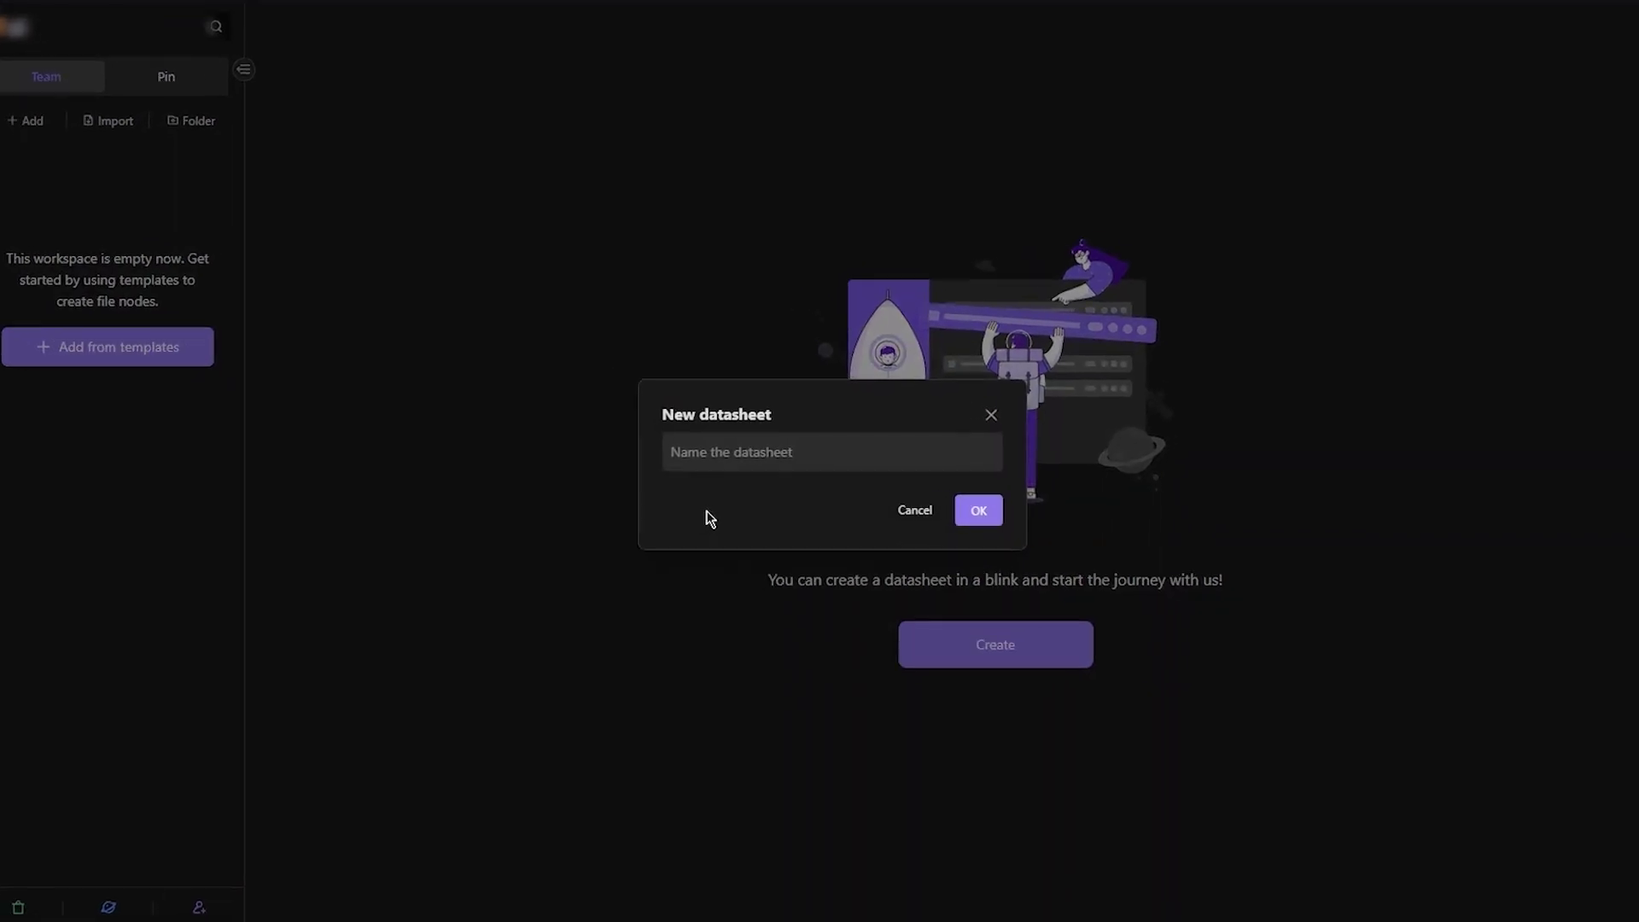
click(663, 452)
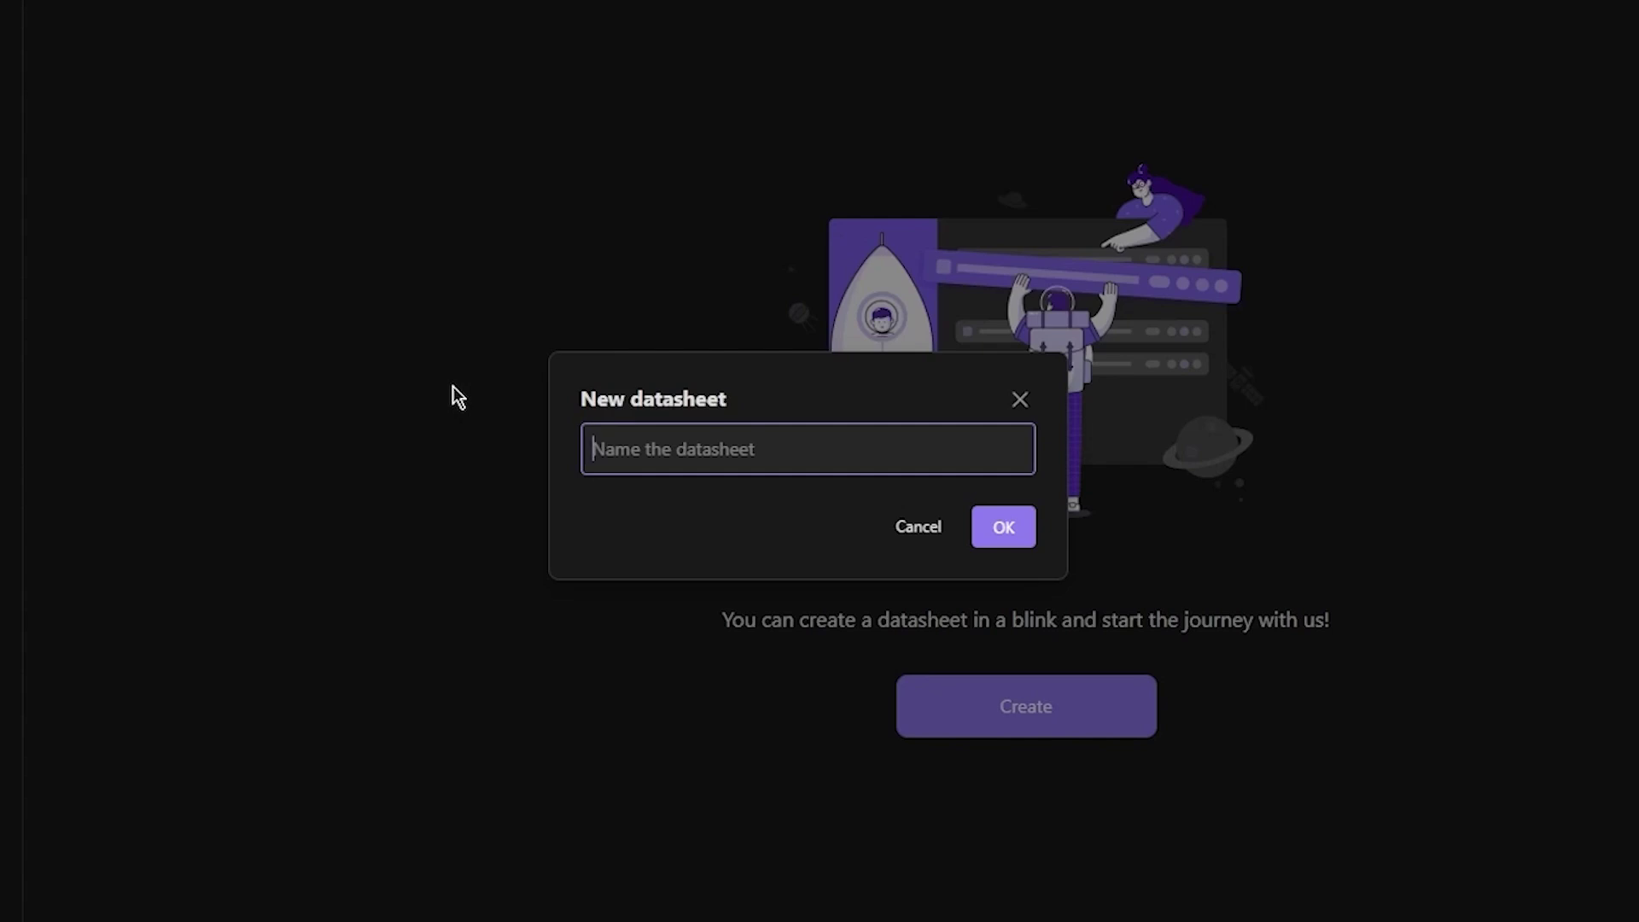
text(task)
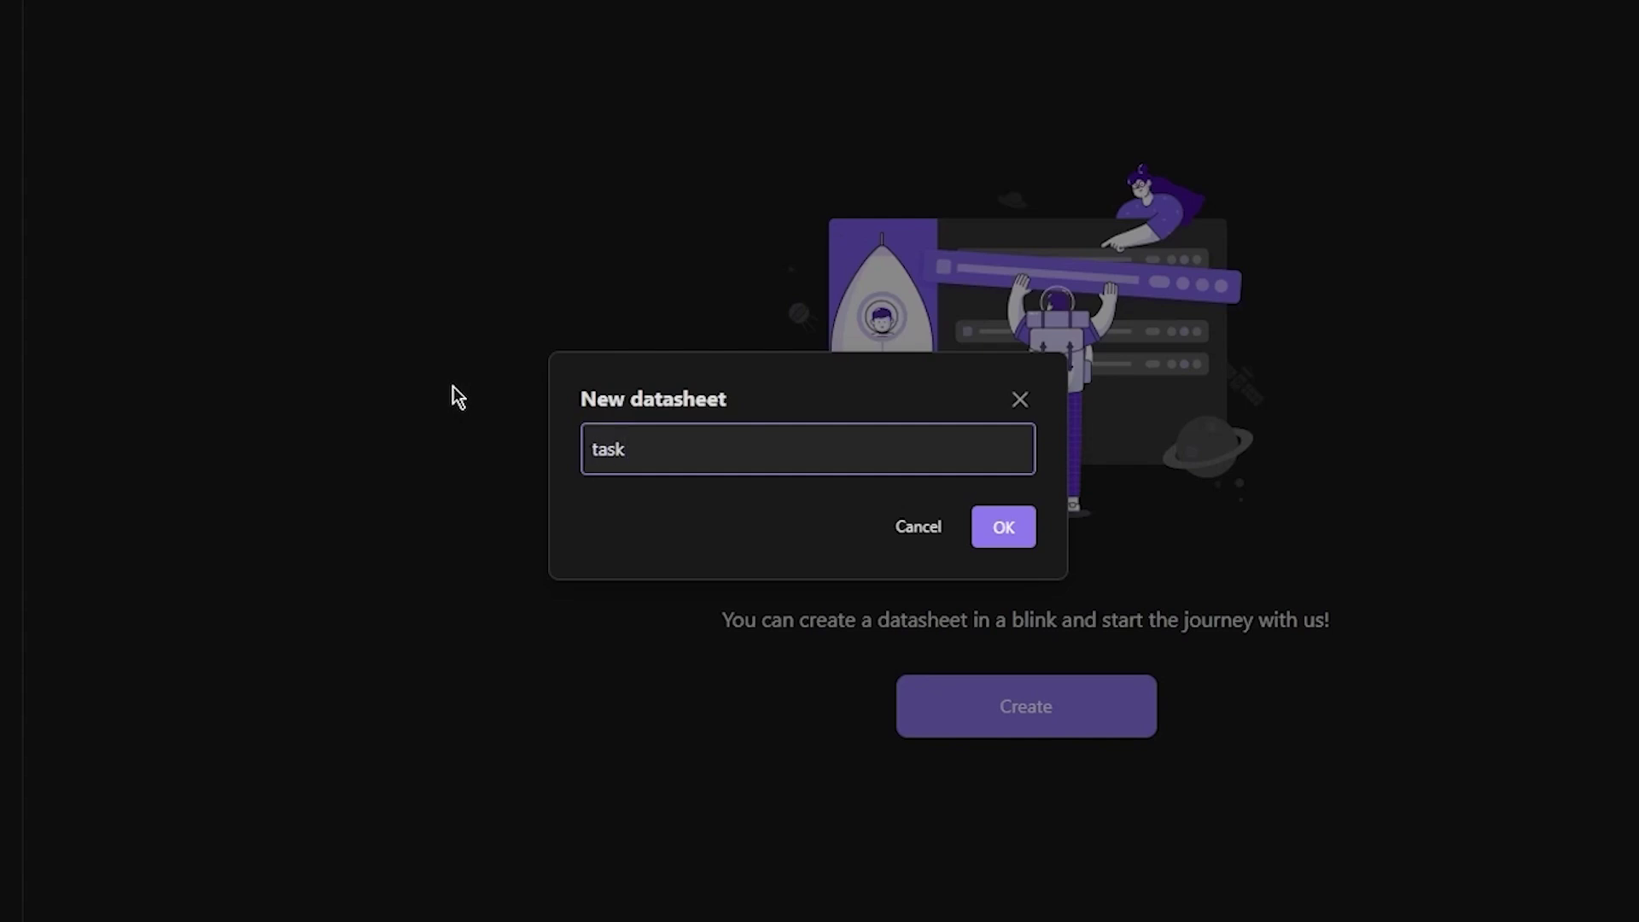
text(s)
click(1001, 538)
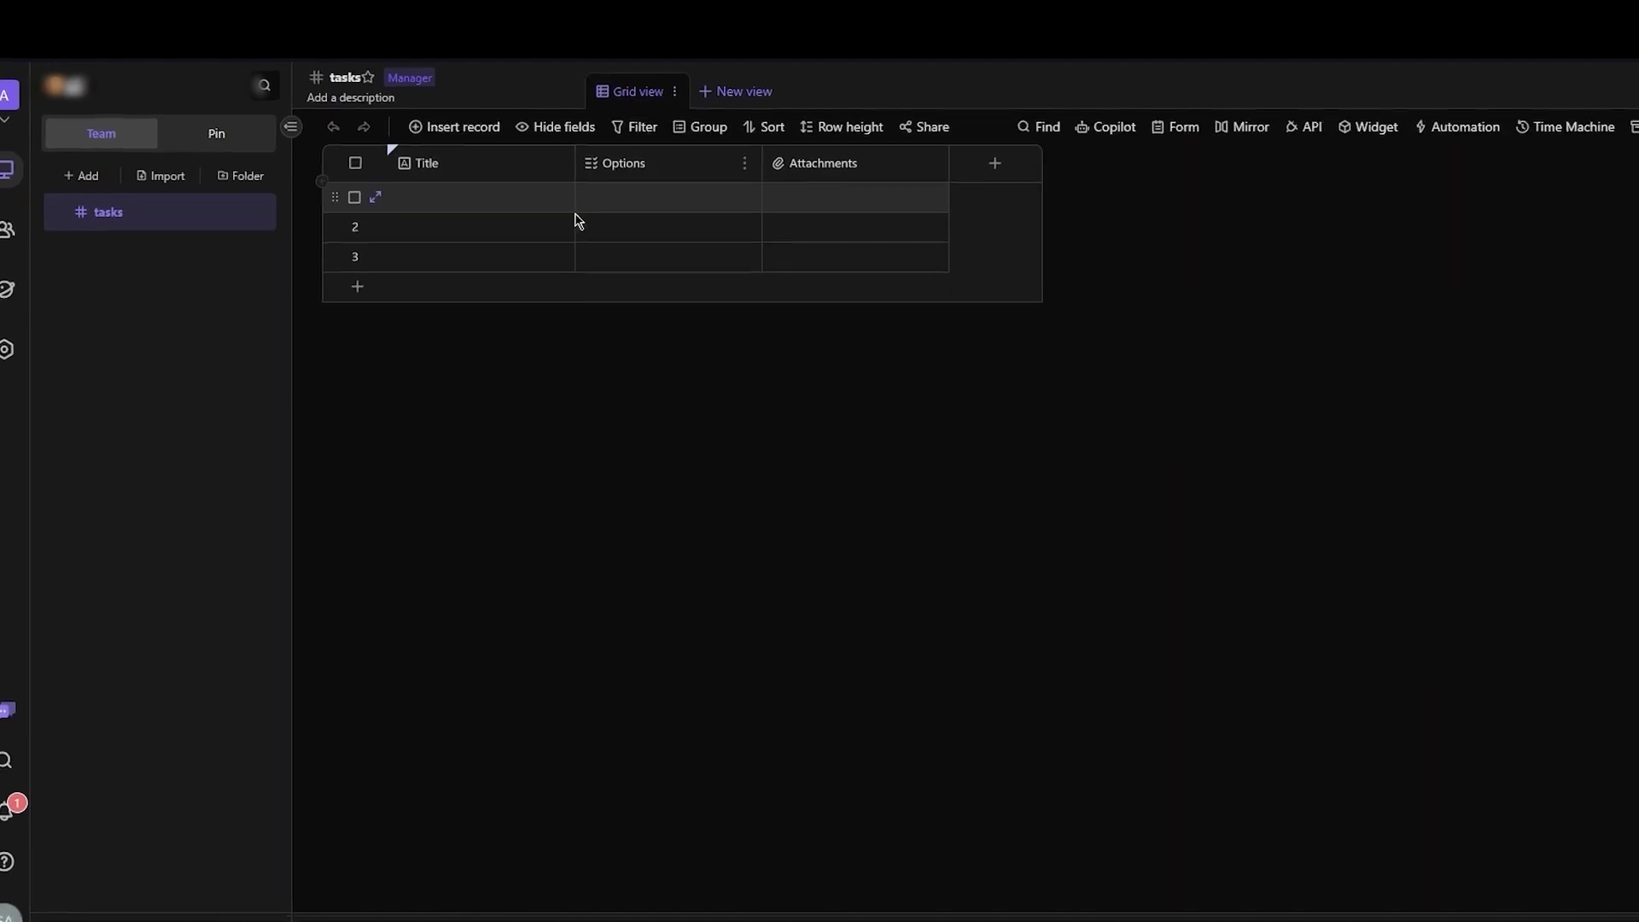
Step: Fill the Title cells of the three records with "coding", "dev" and "coloring"
click(436, 164)
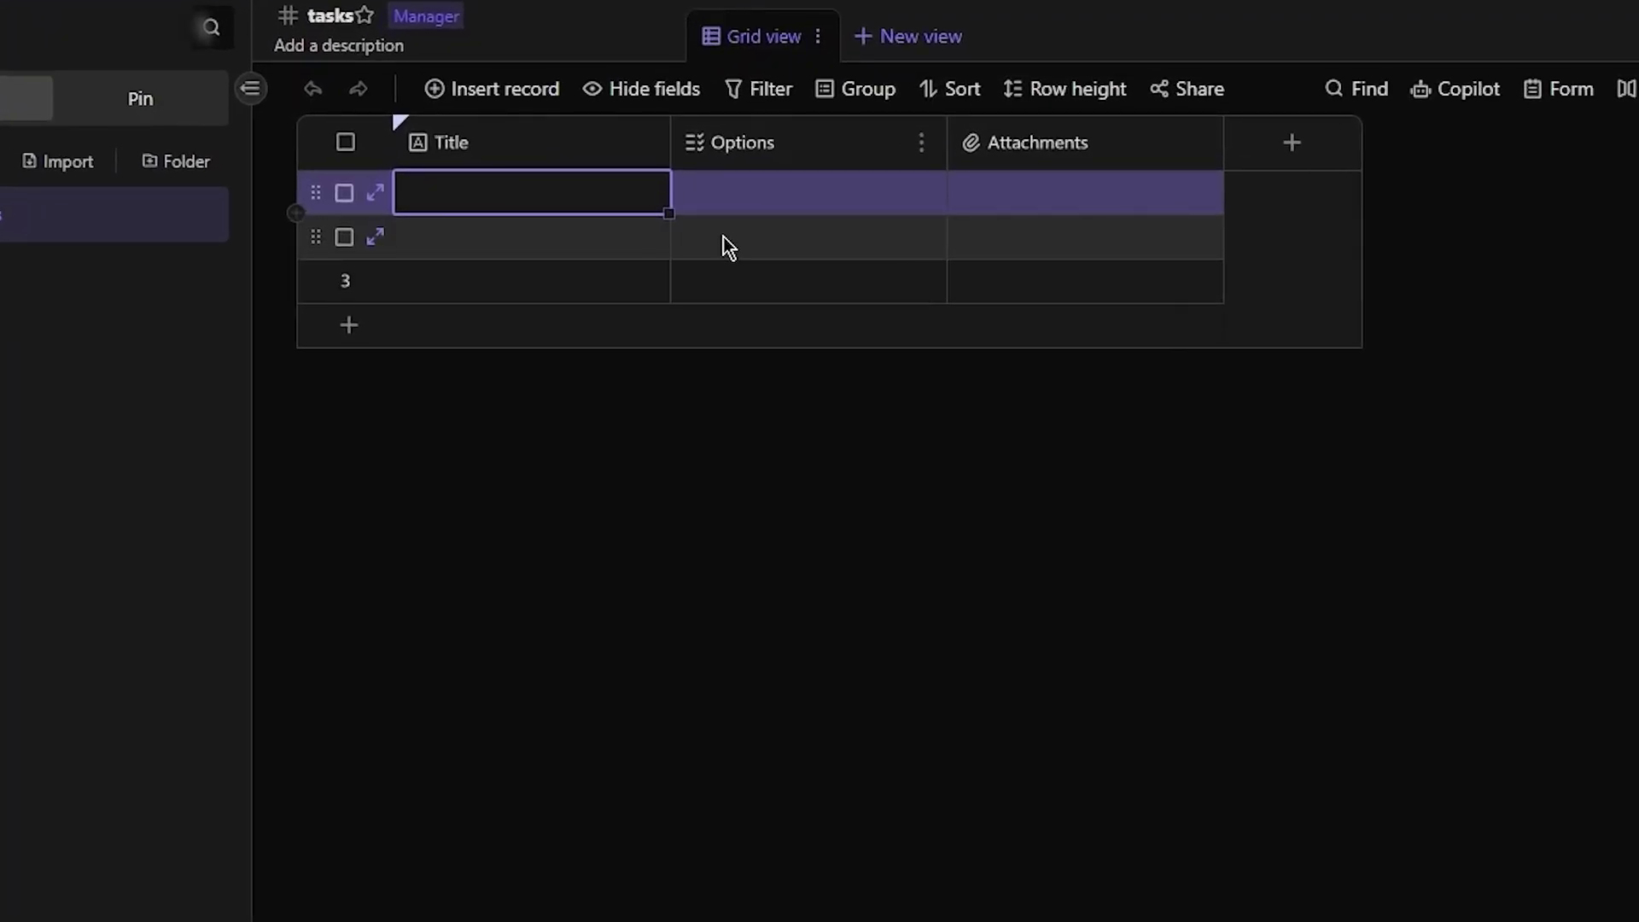
text(cod)
text(ing)
key(Return)
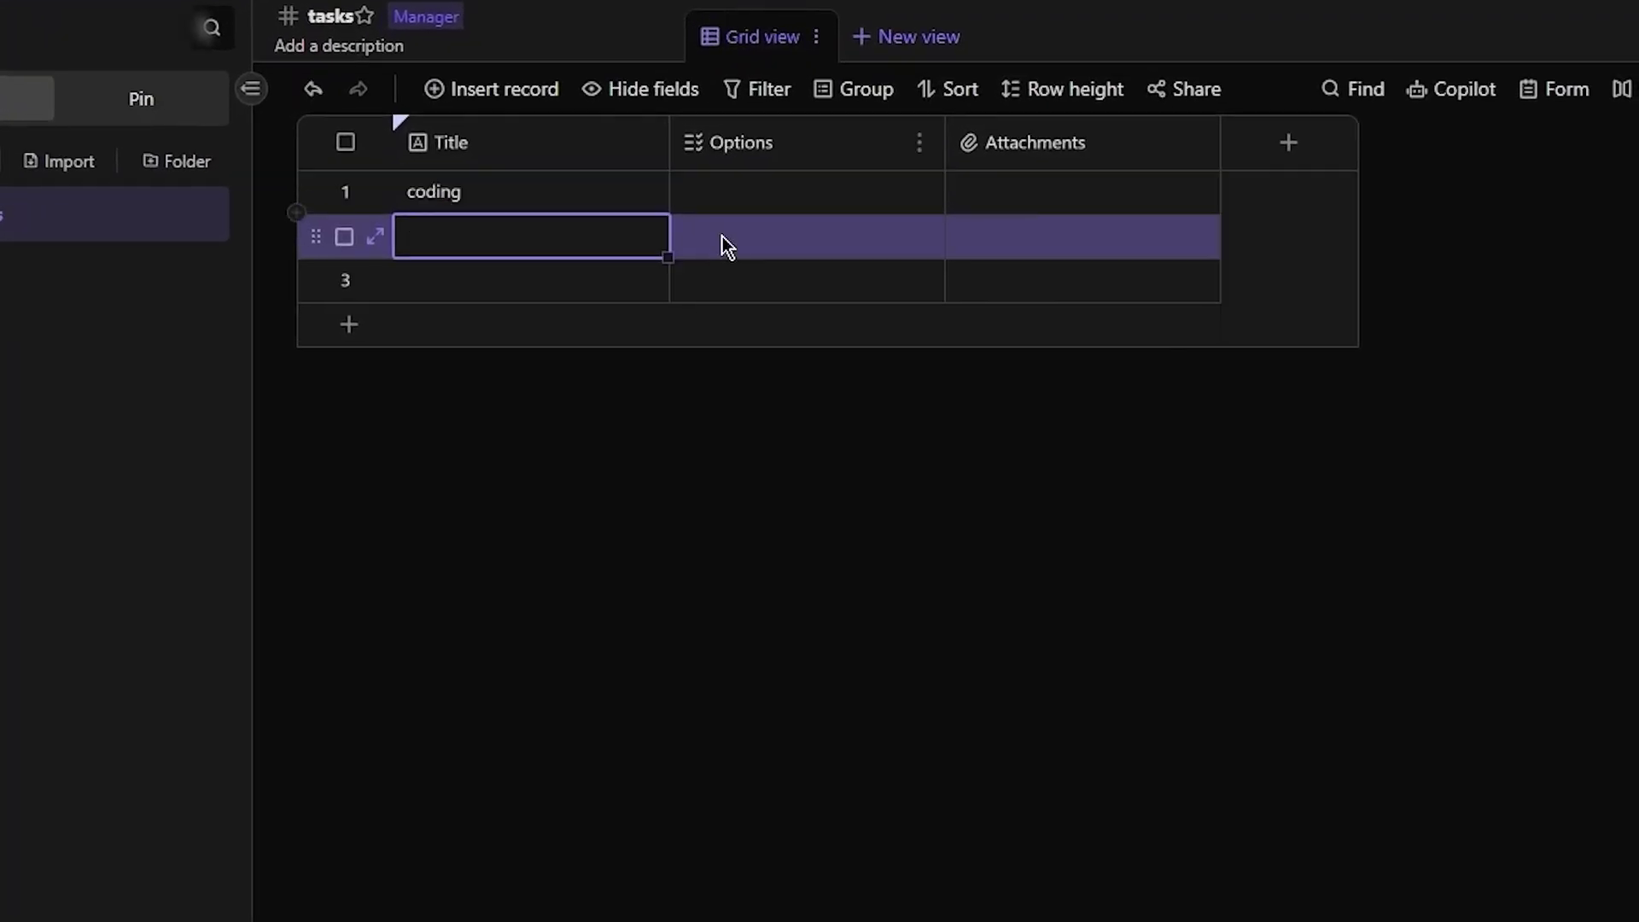
text(dev)
key(Return)
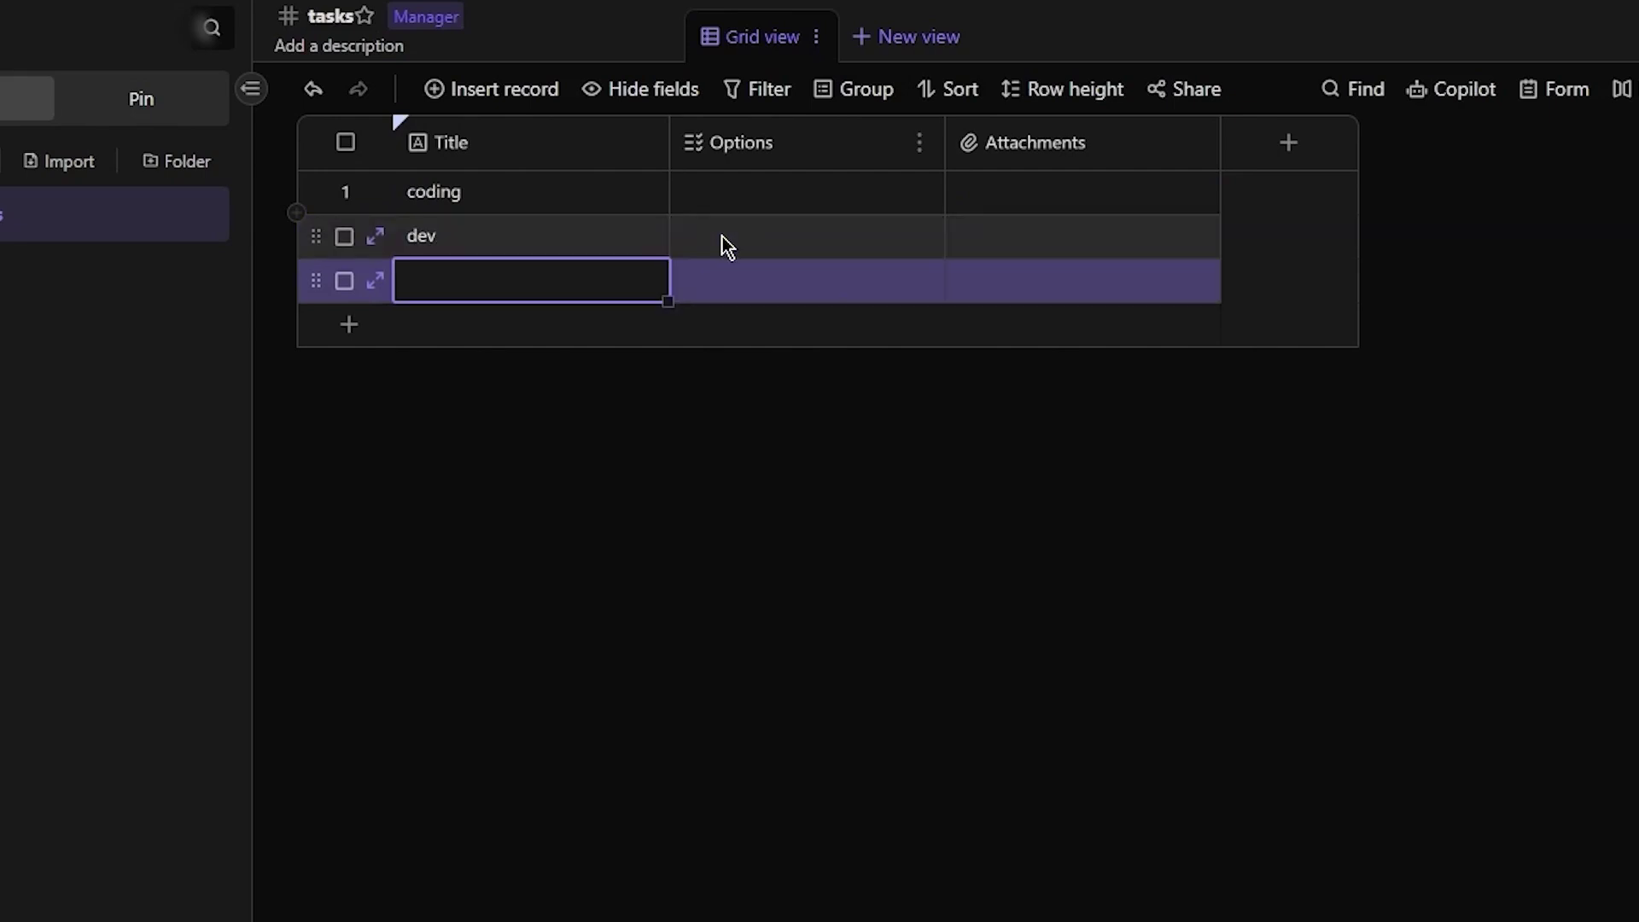
text(coloring)
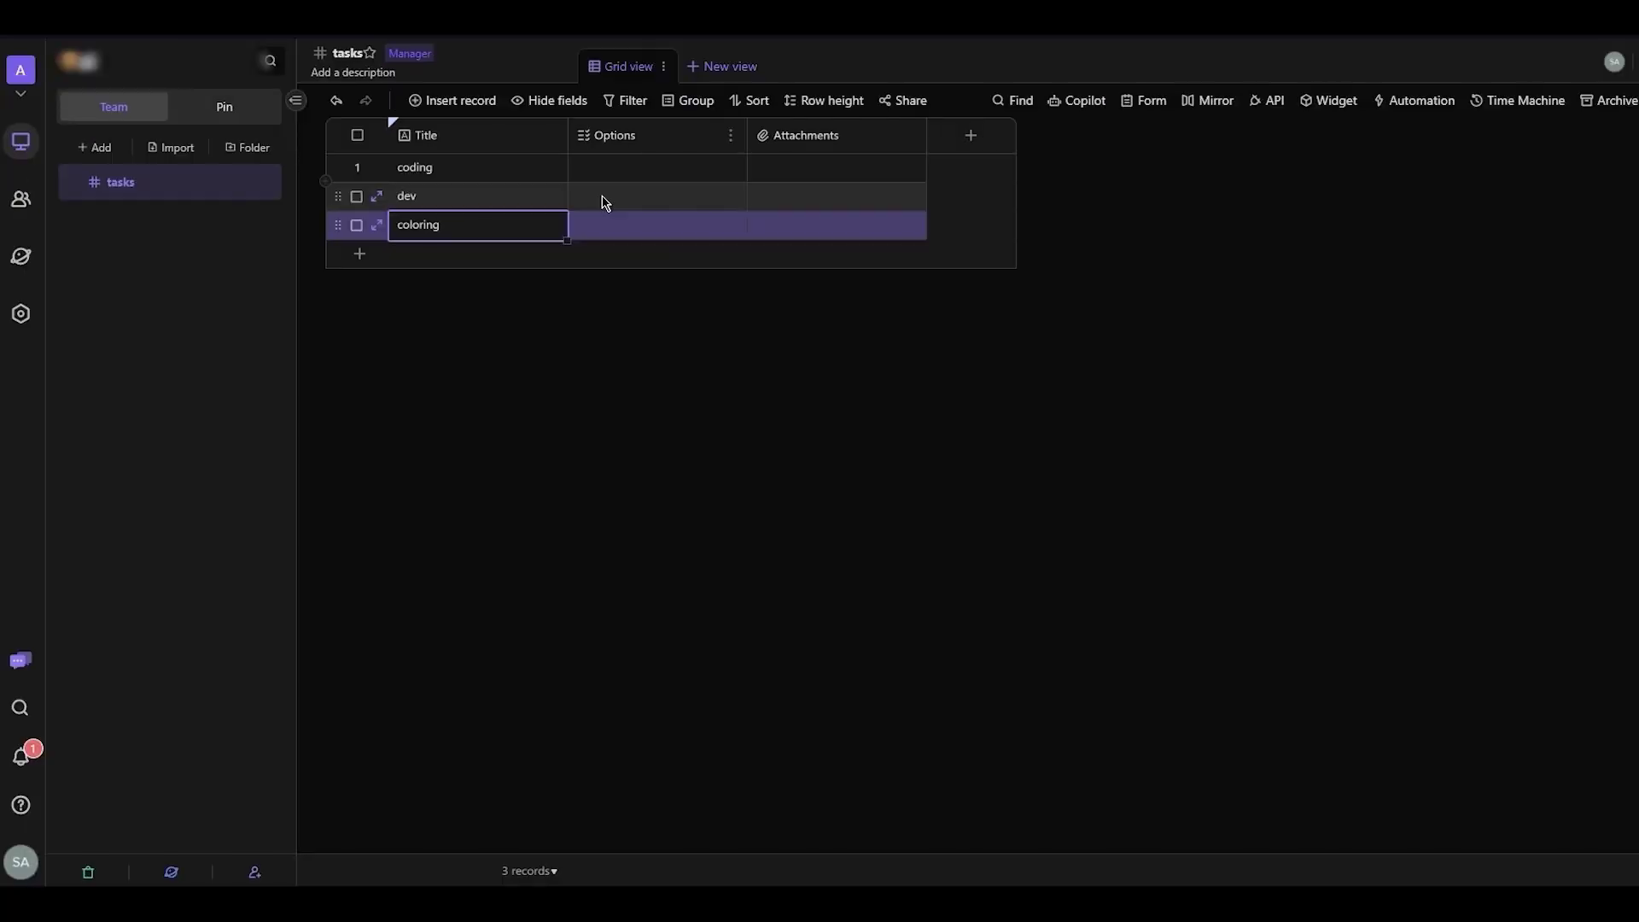
Step: Add the new options "yes" and "no" to the Options cell of the coding record
click(733, 202)
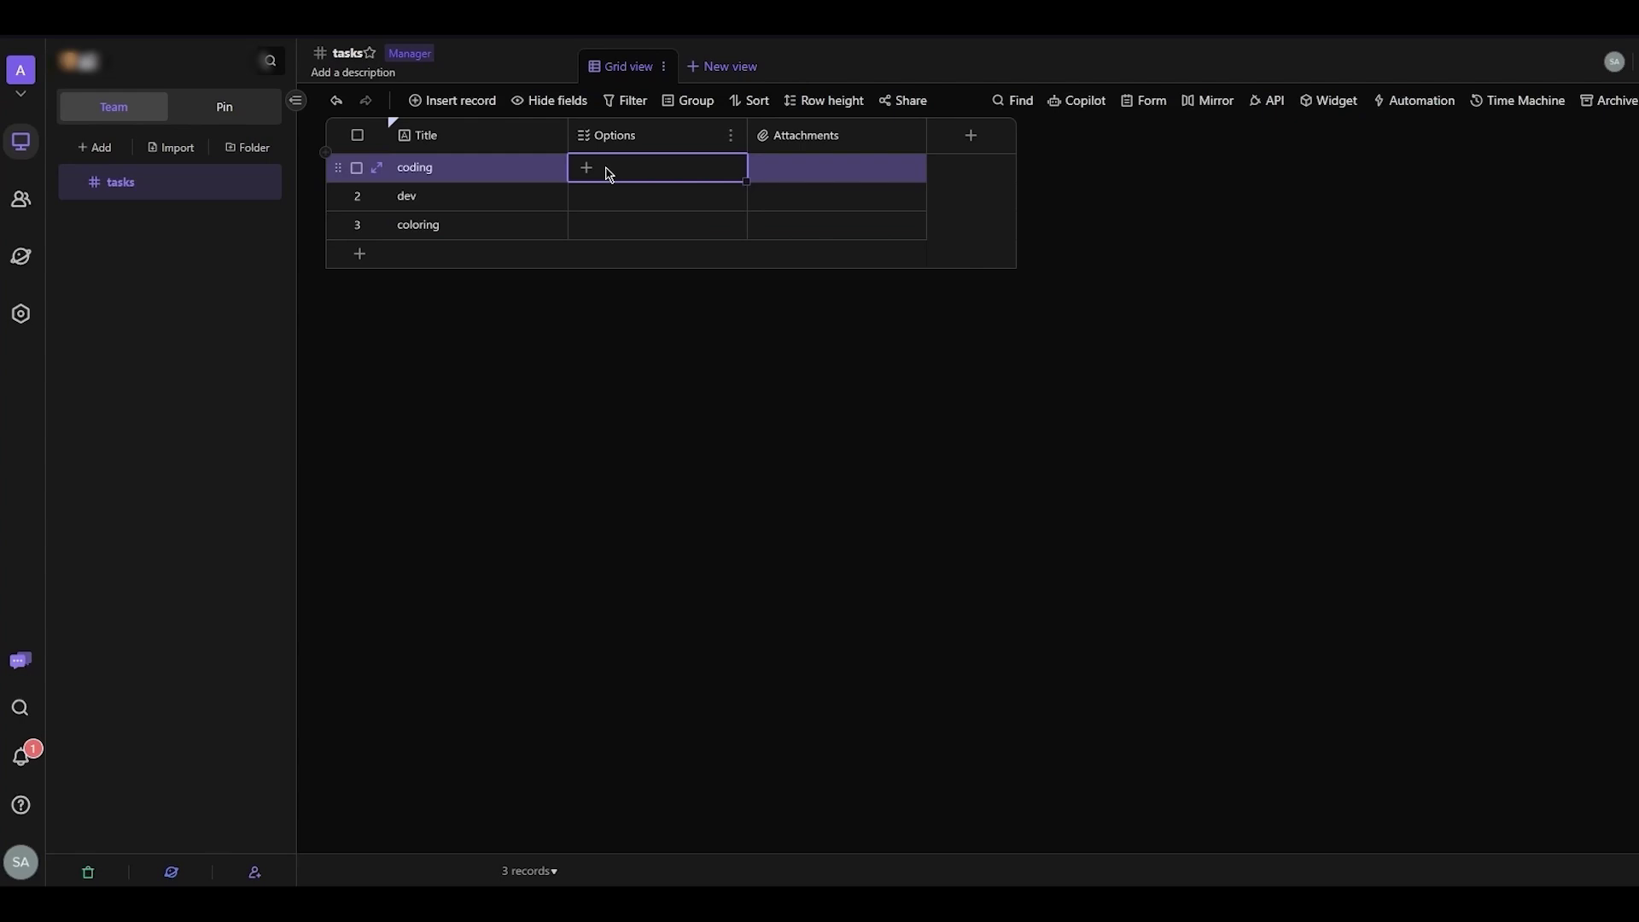
click(610, 174)
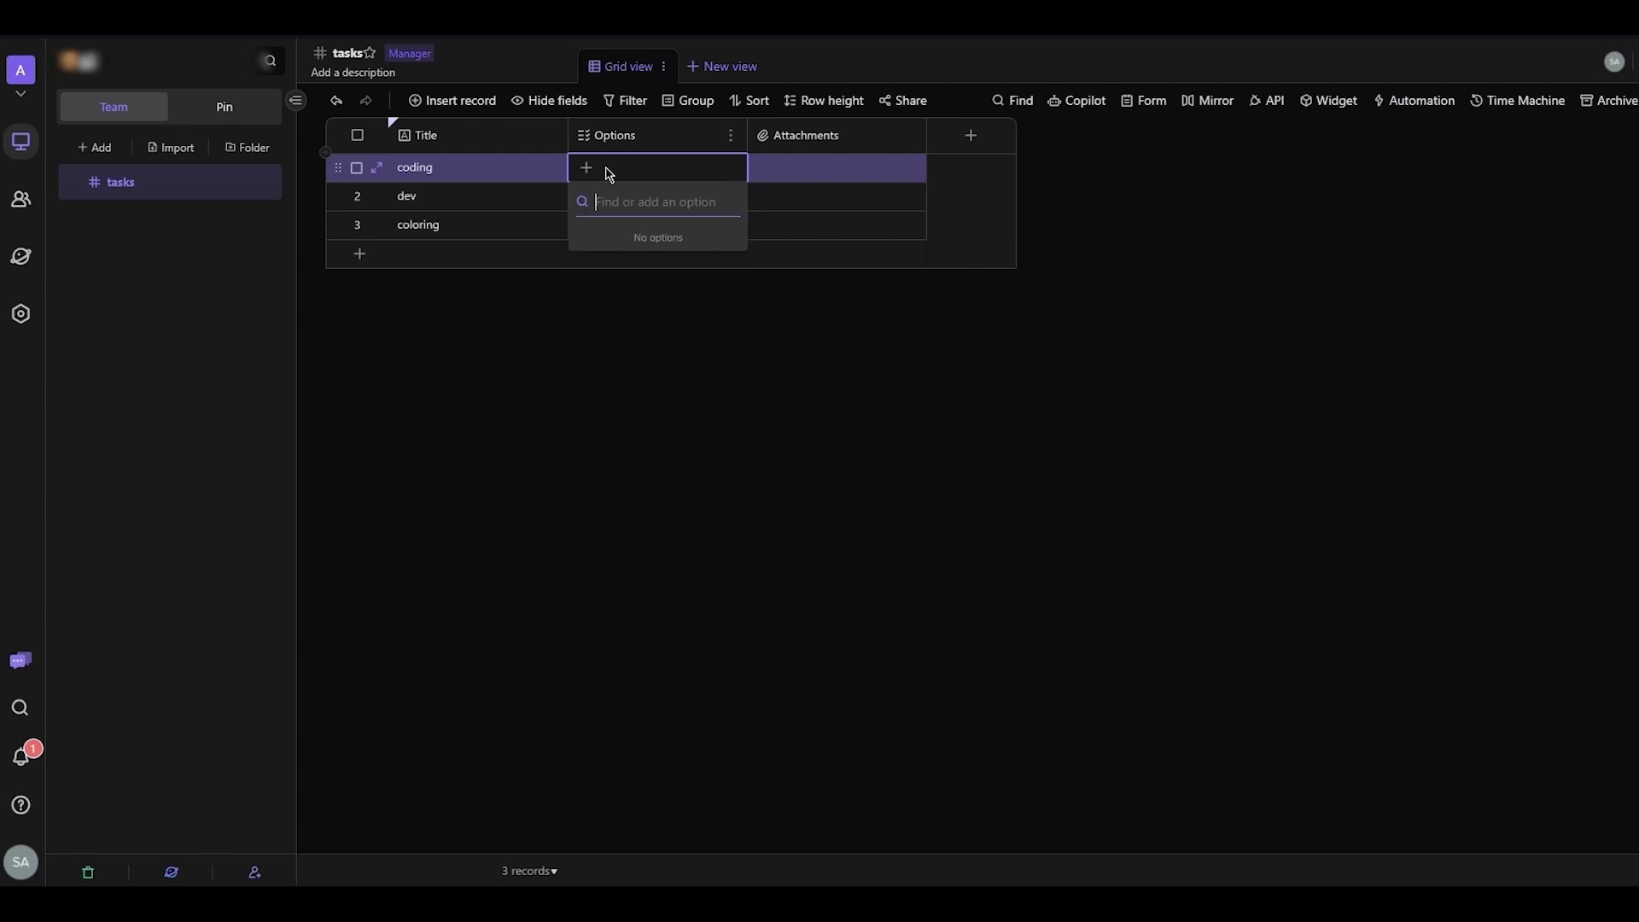
text(yes)
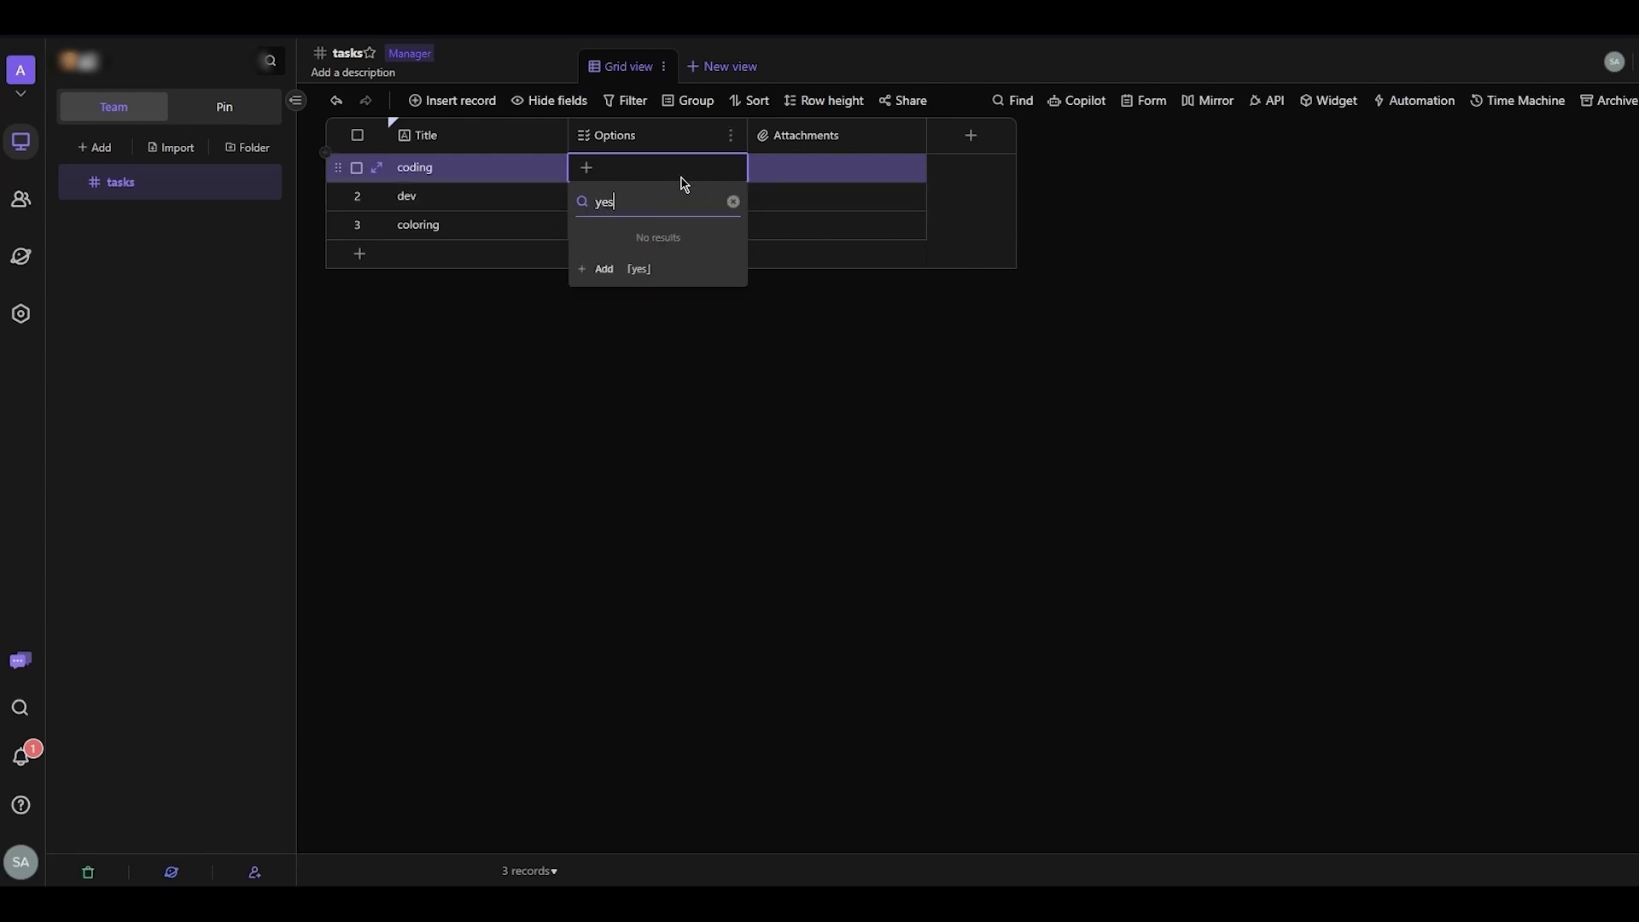
key(Return)
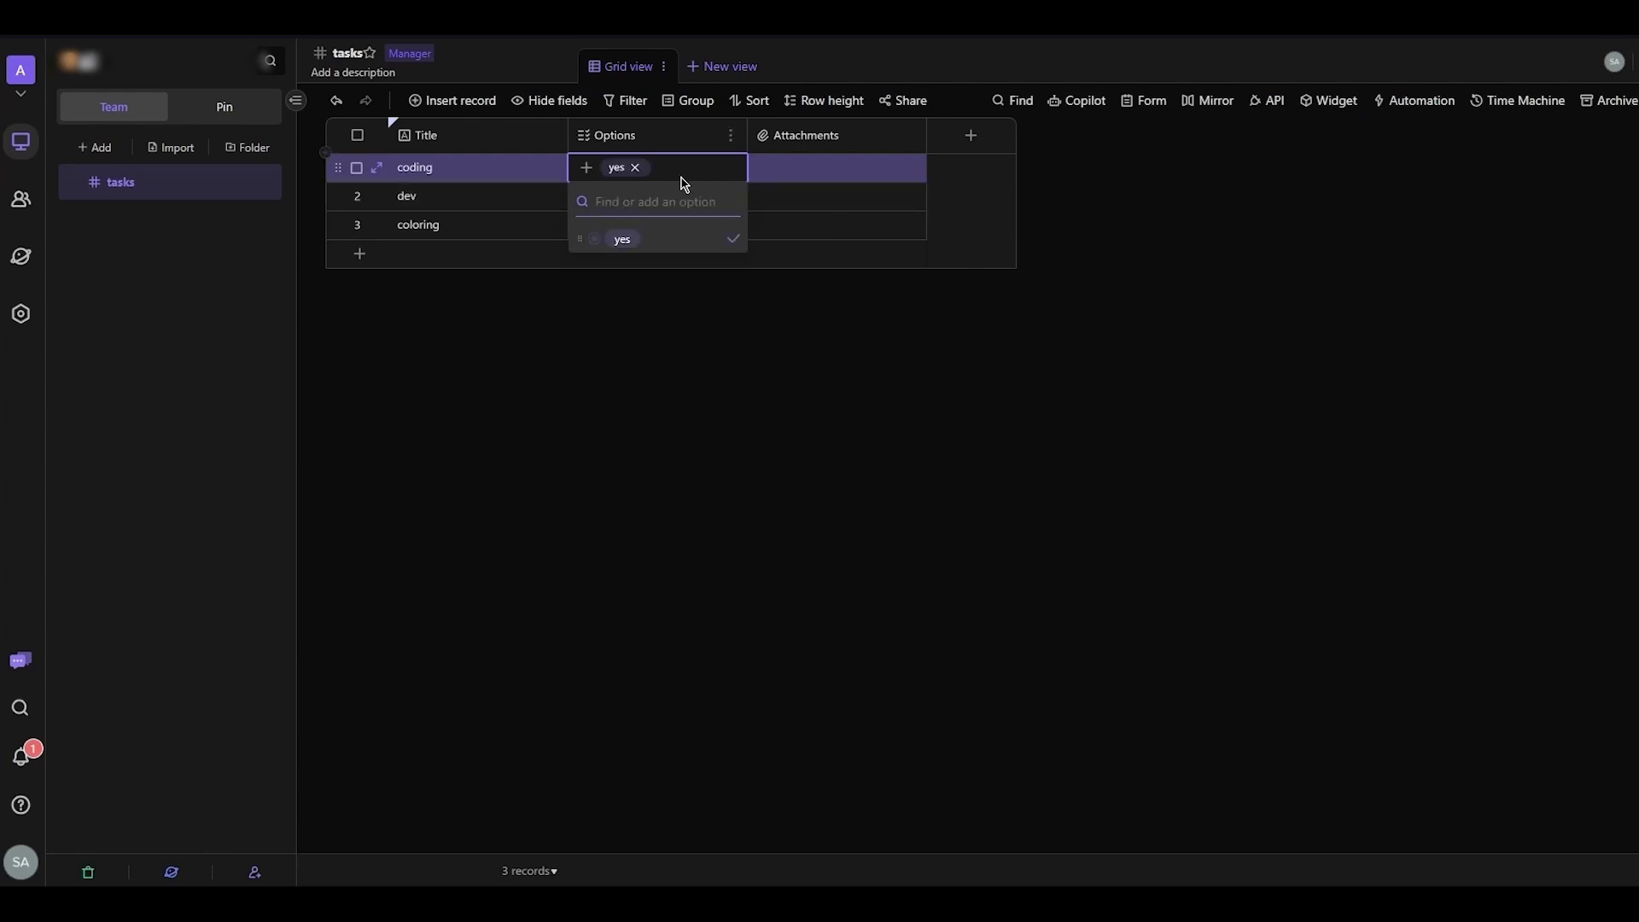
text(no)
key(Return)
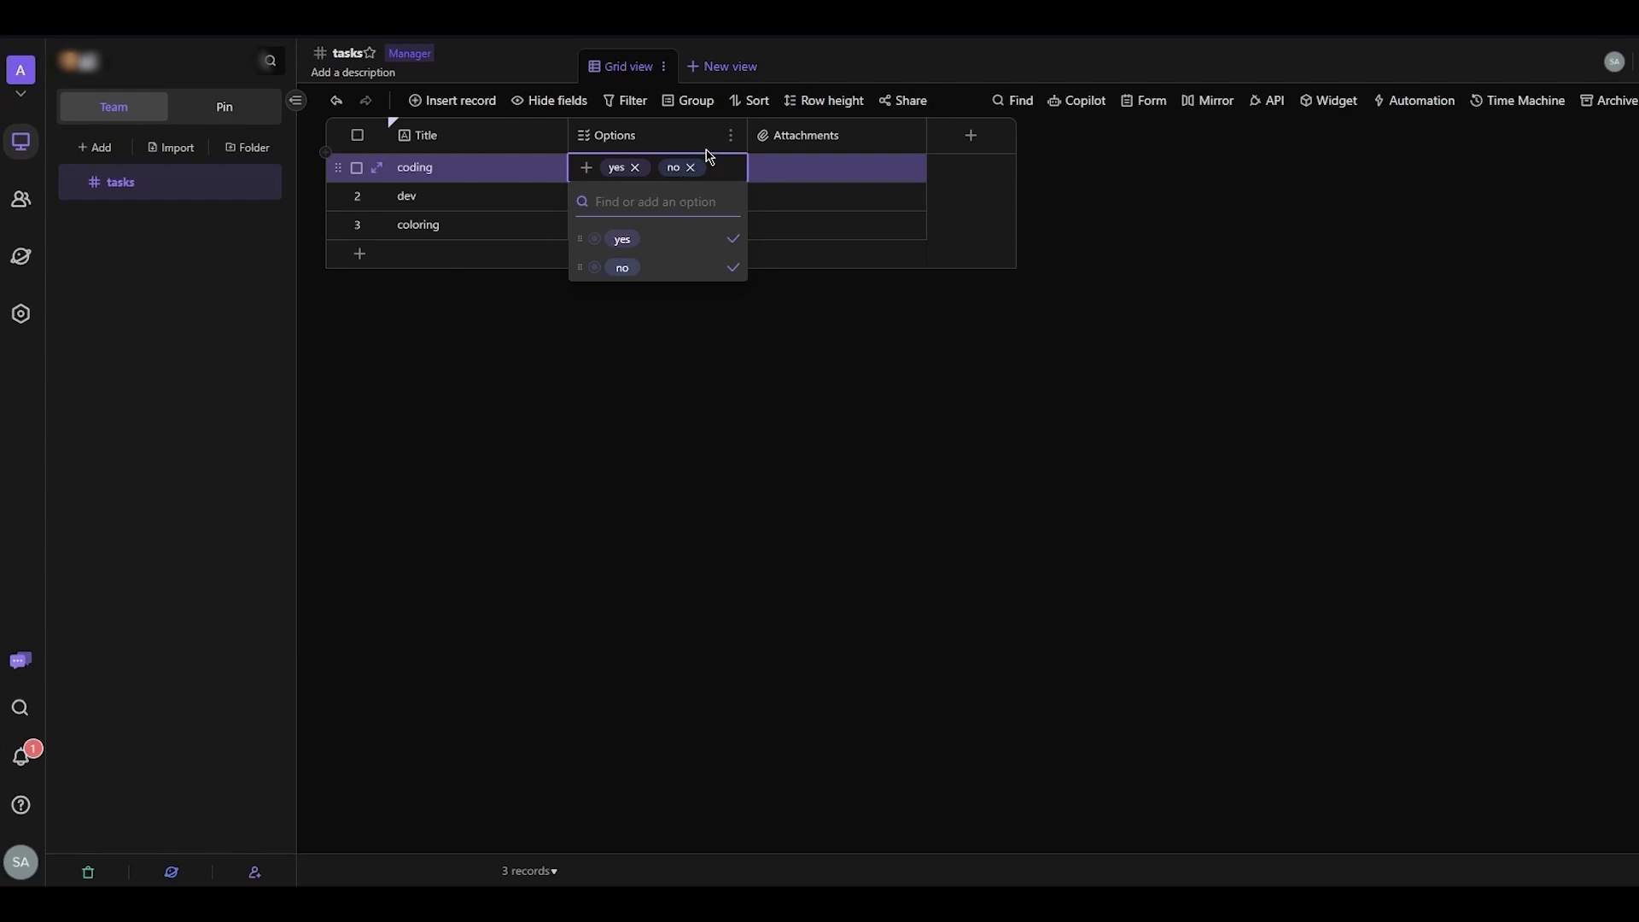
click(684, 322)
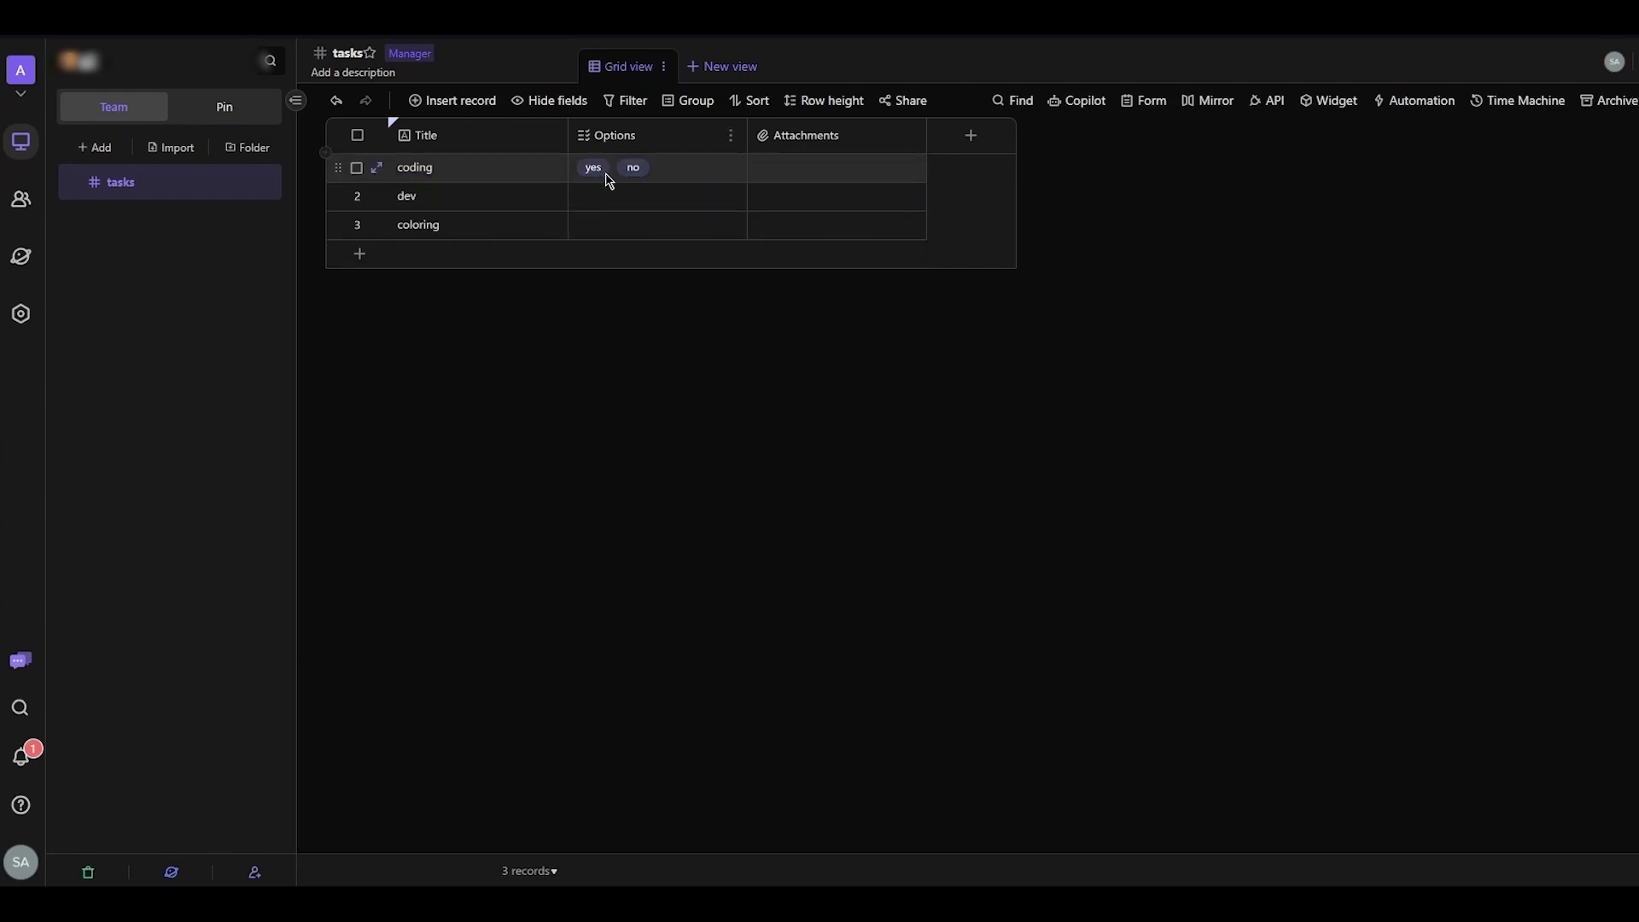
Step: Add a single new option "yes no" to the Options cell of the dev record
click(602, 203)
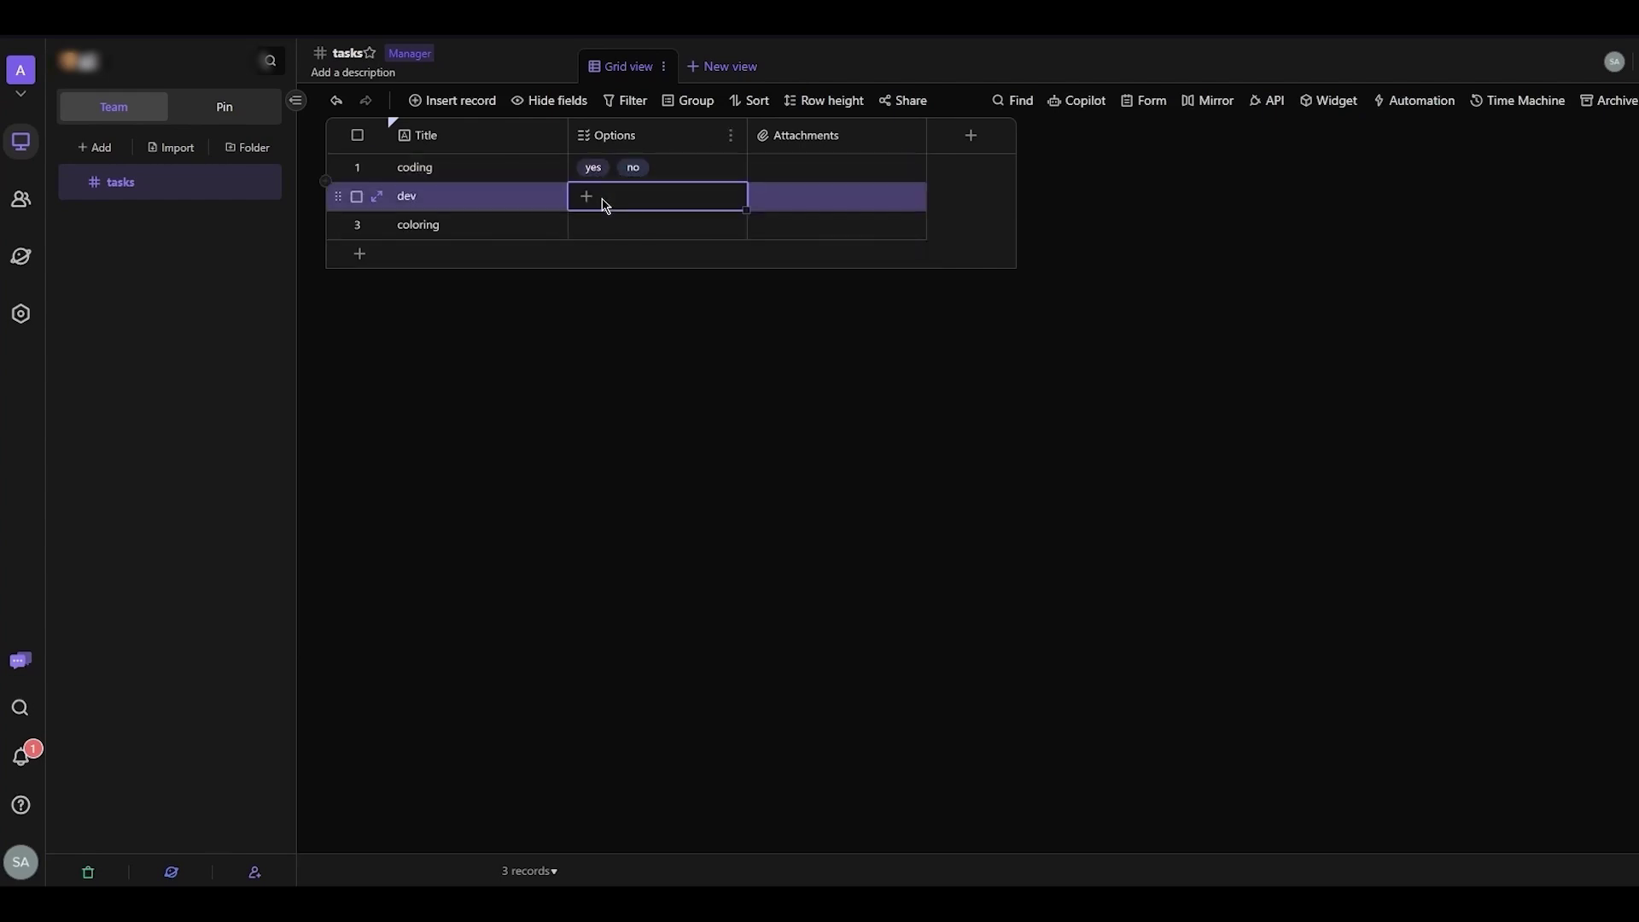
text(yes)
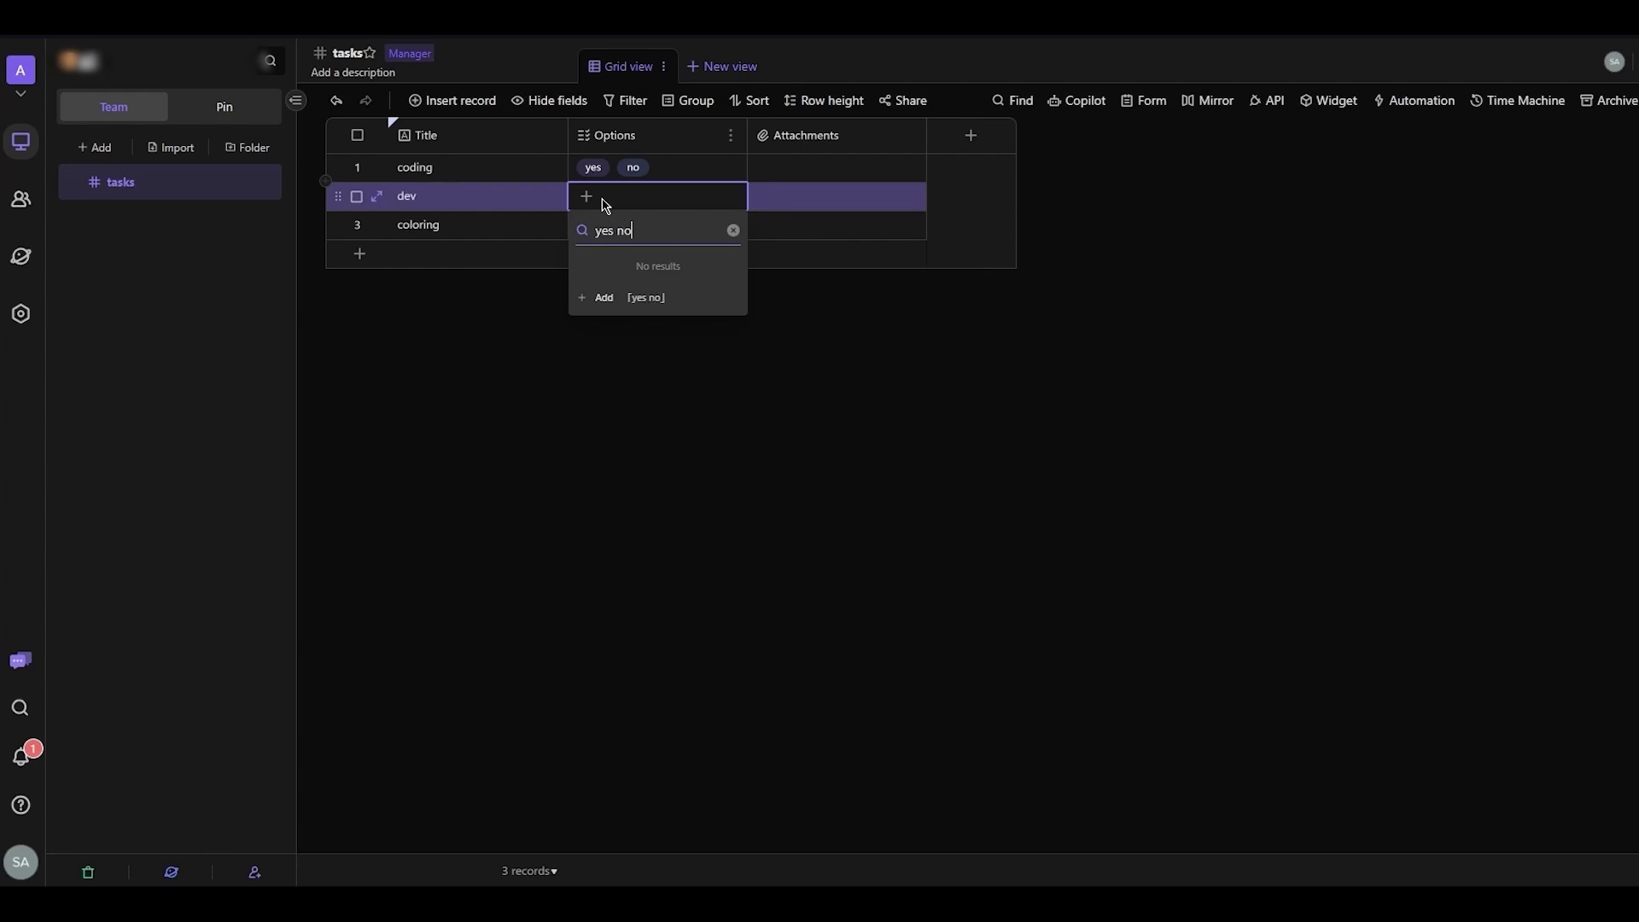
text( no)
key(Return)
click(1373, 342)
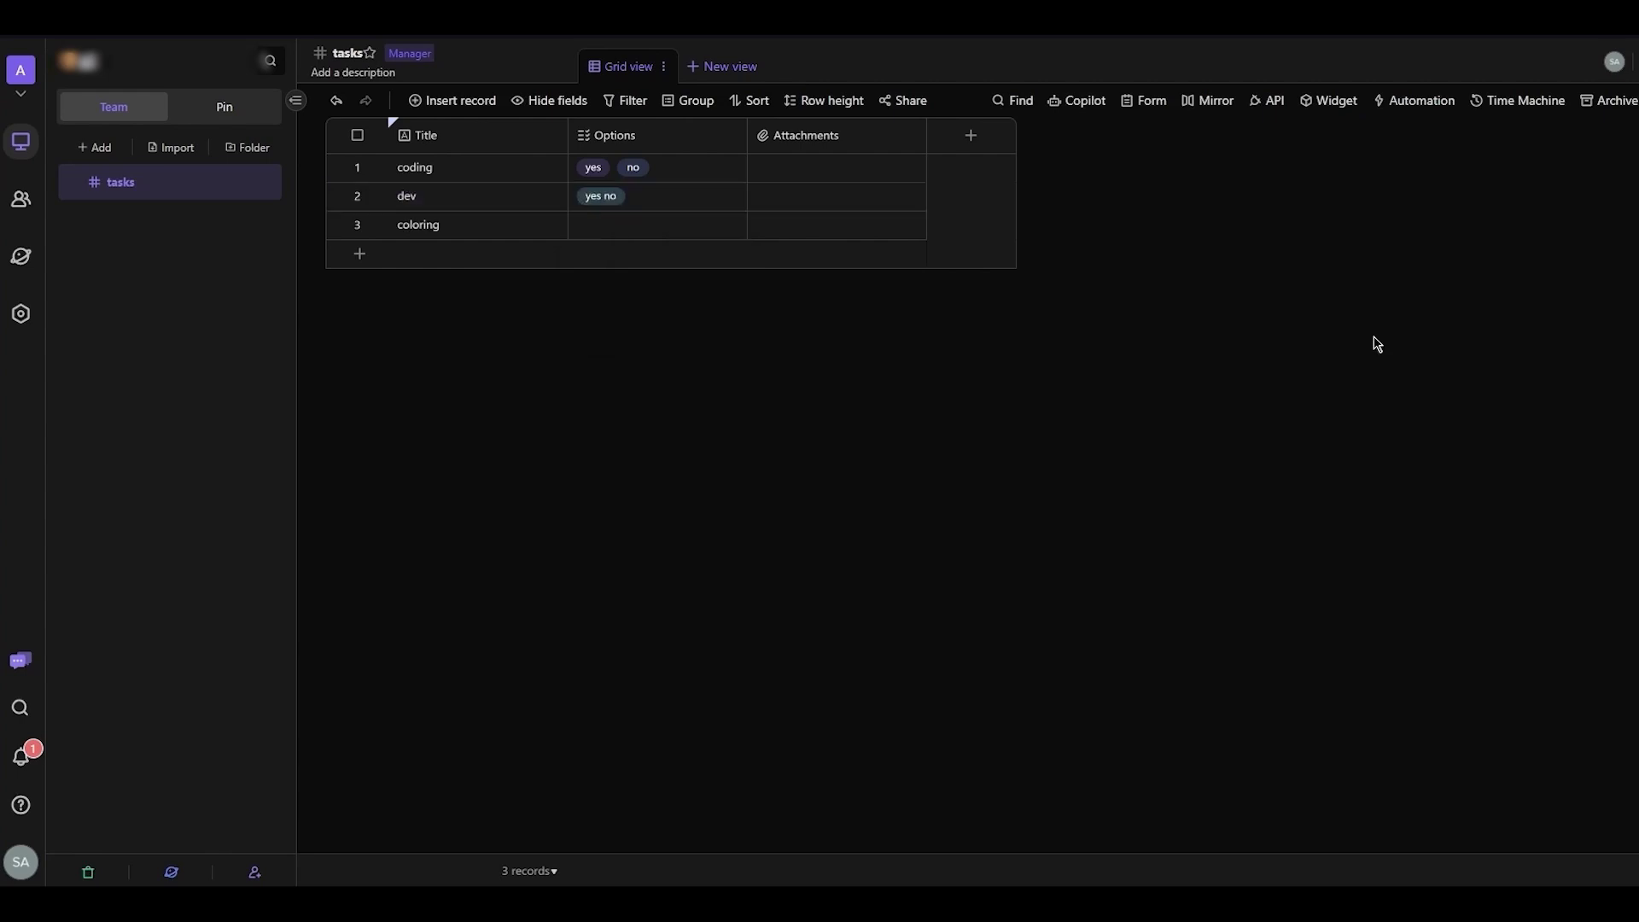
Step: Upload an image file to the Attachments cell of the coding record
click(803, 178)
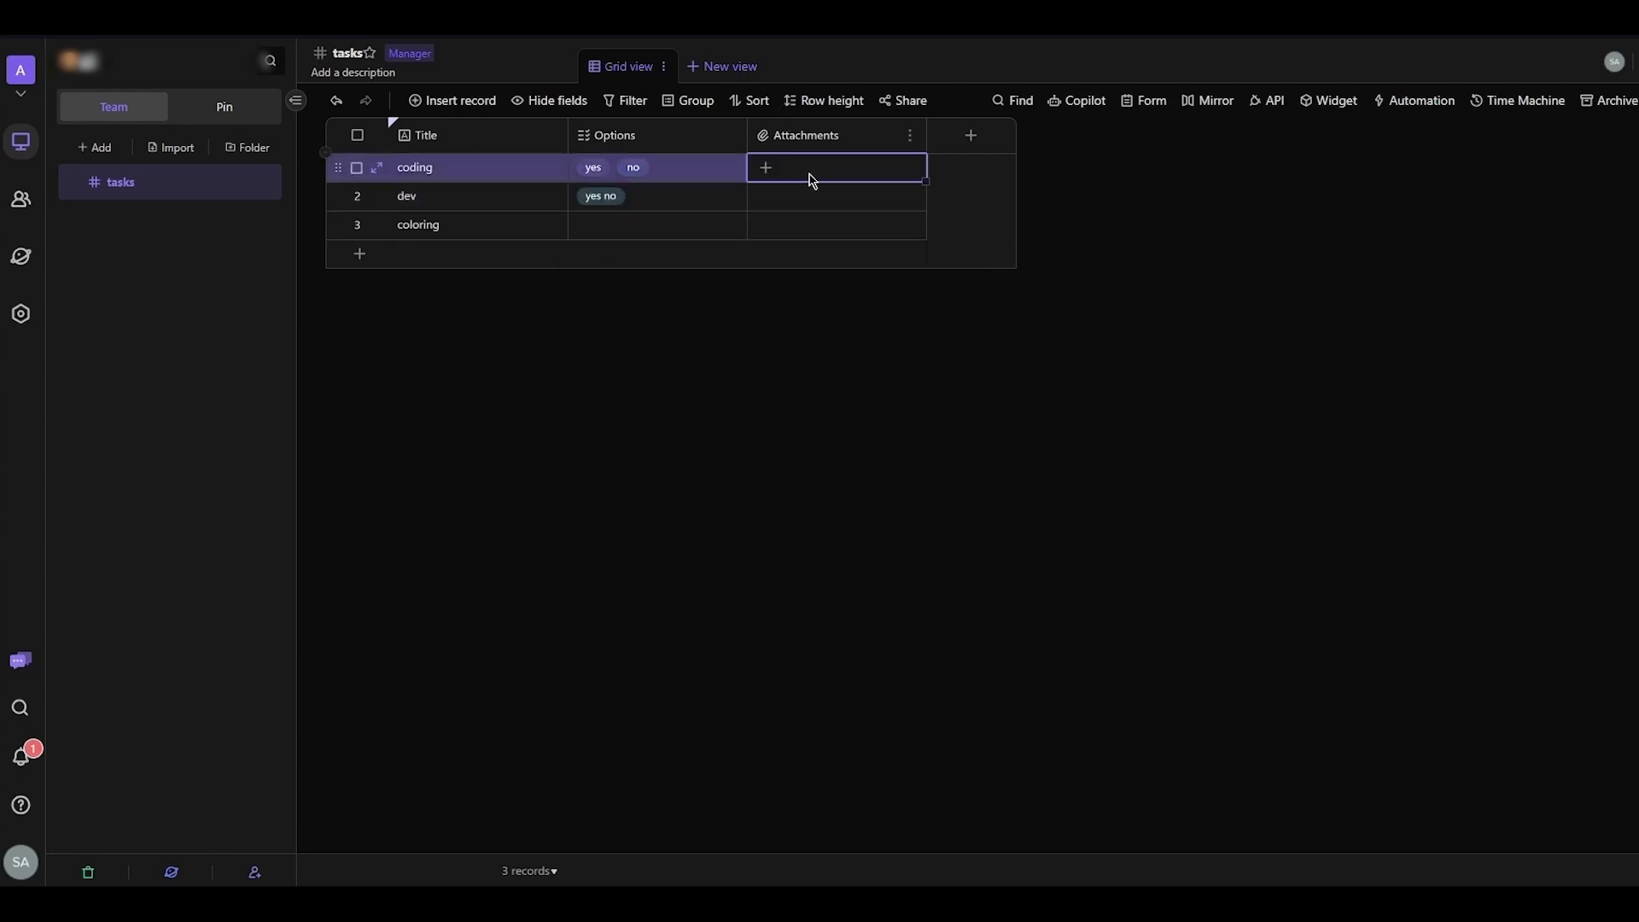
click(766, 170)
click(824, 523)
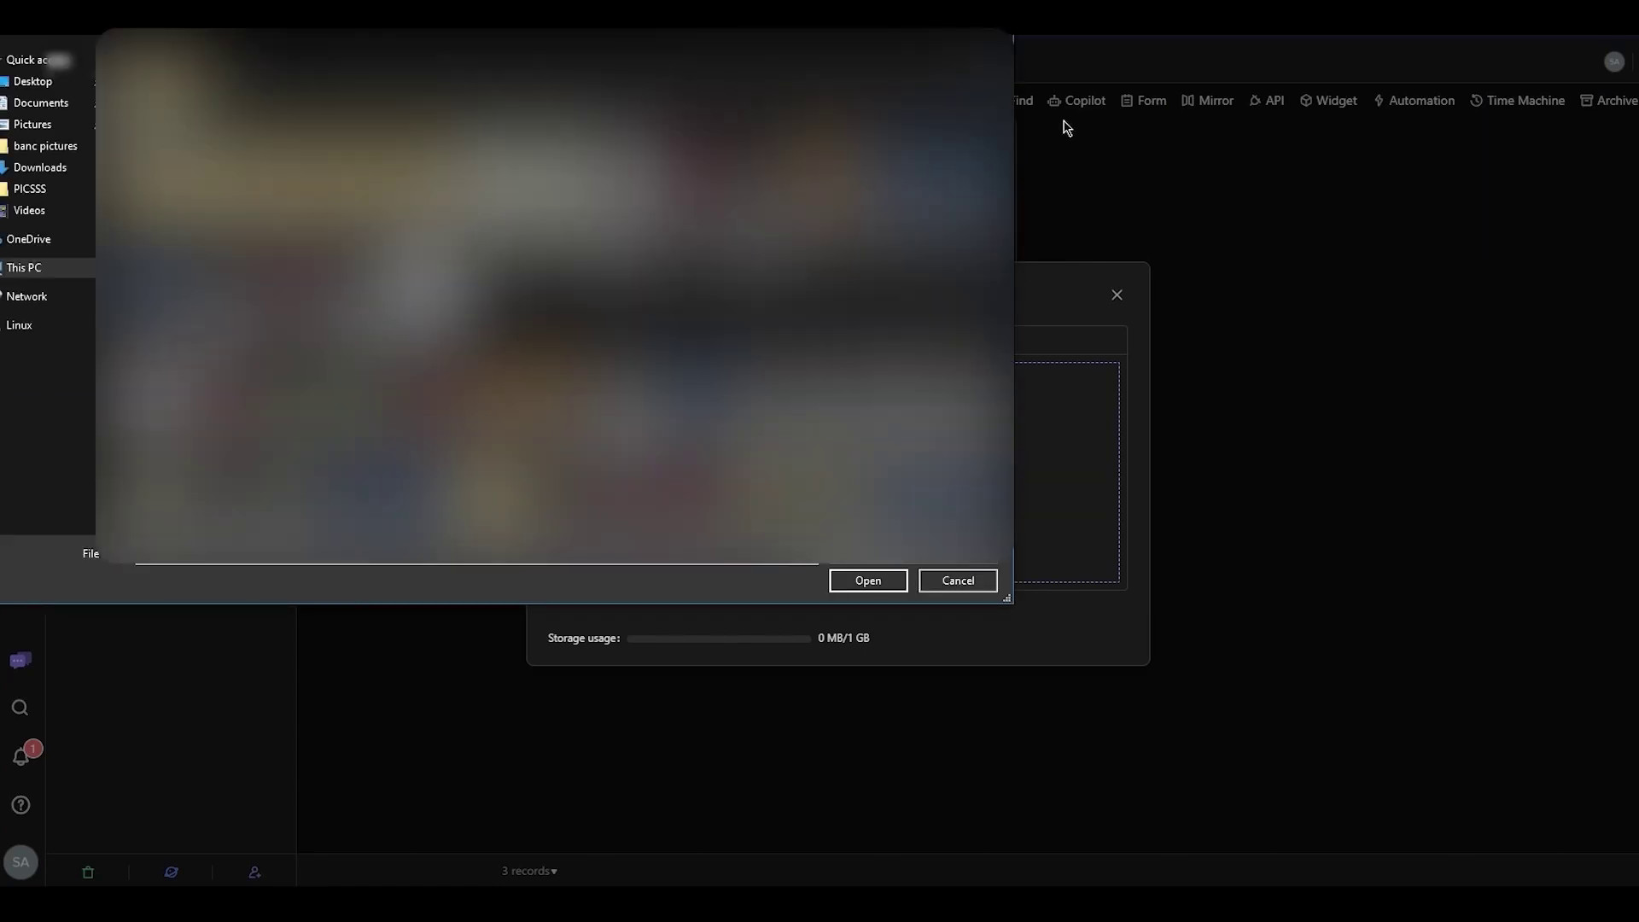
double_click(815, 224)
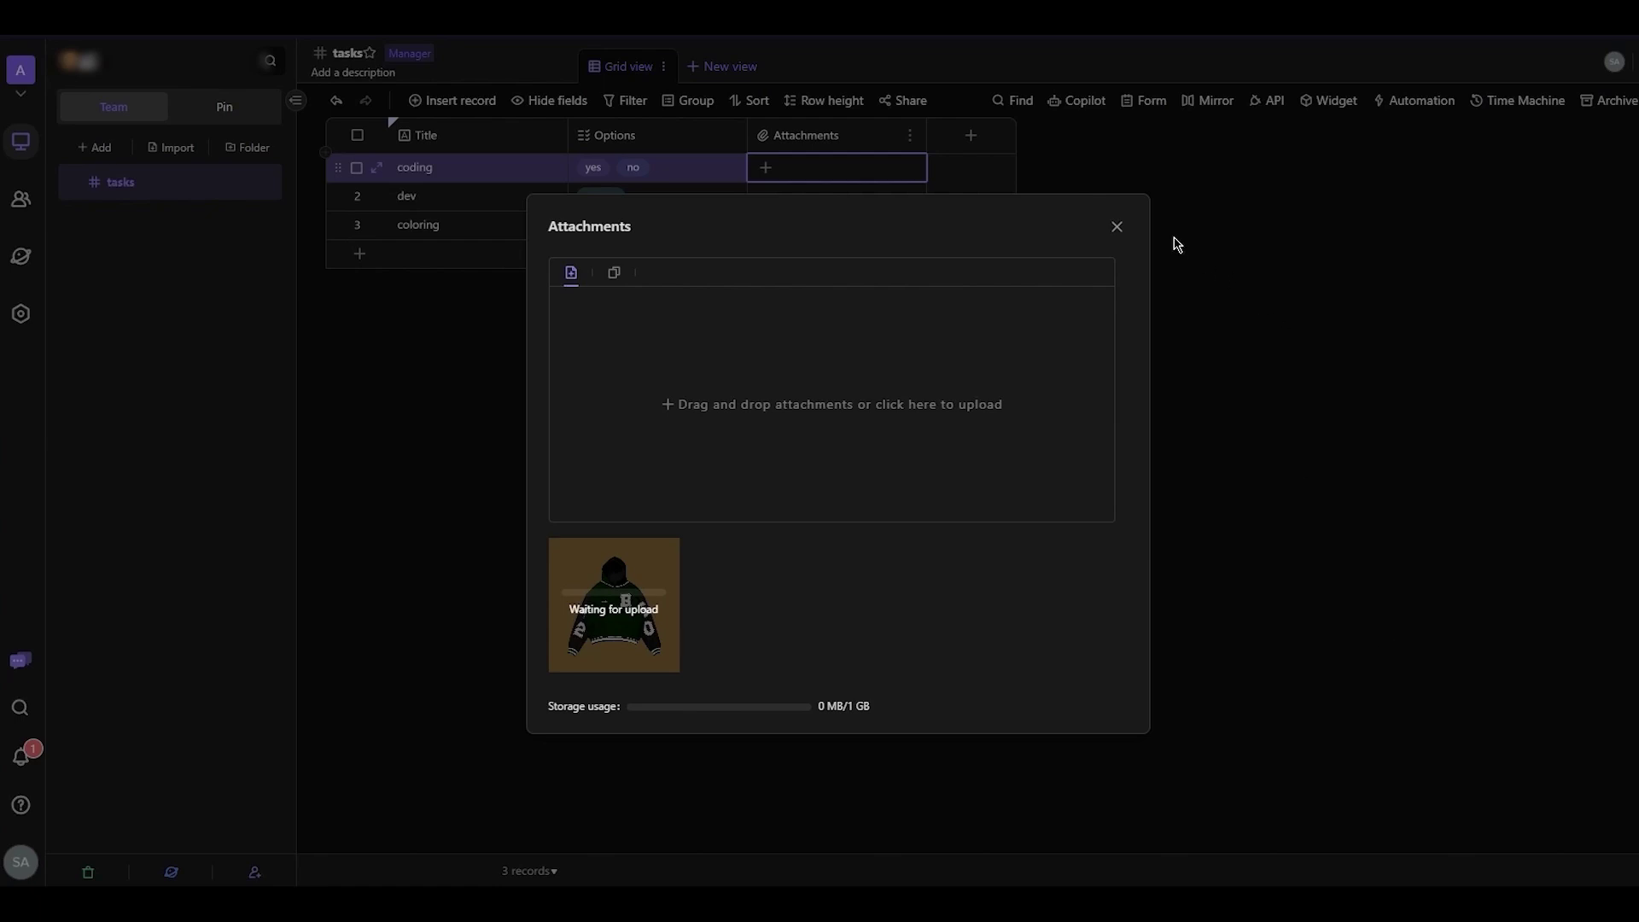
click(1117, 226)
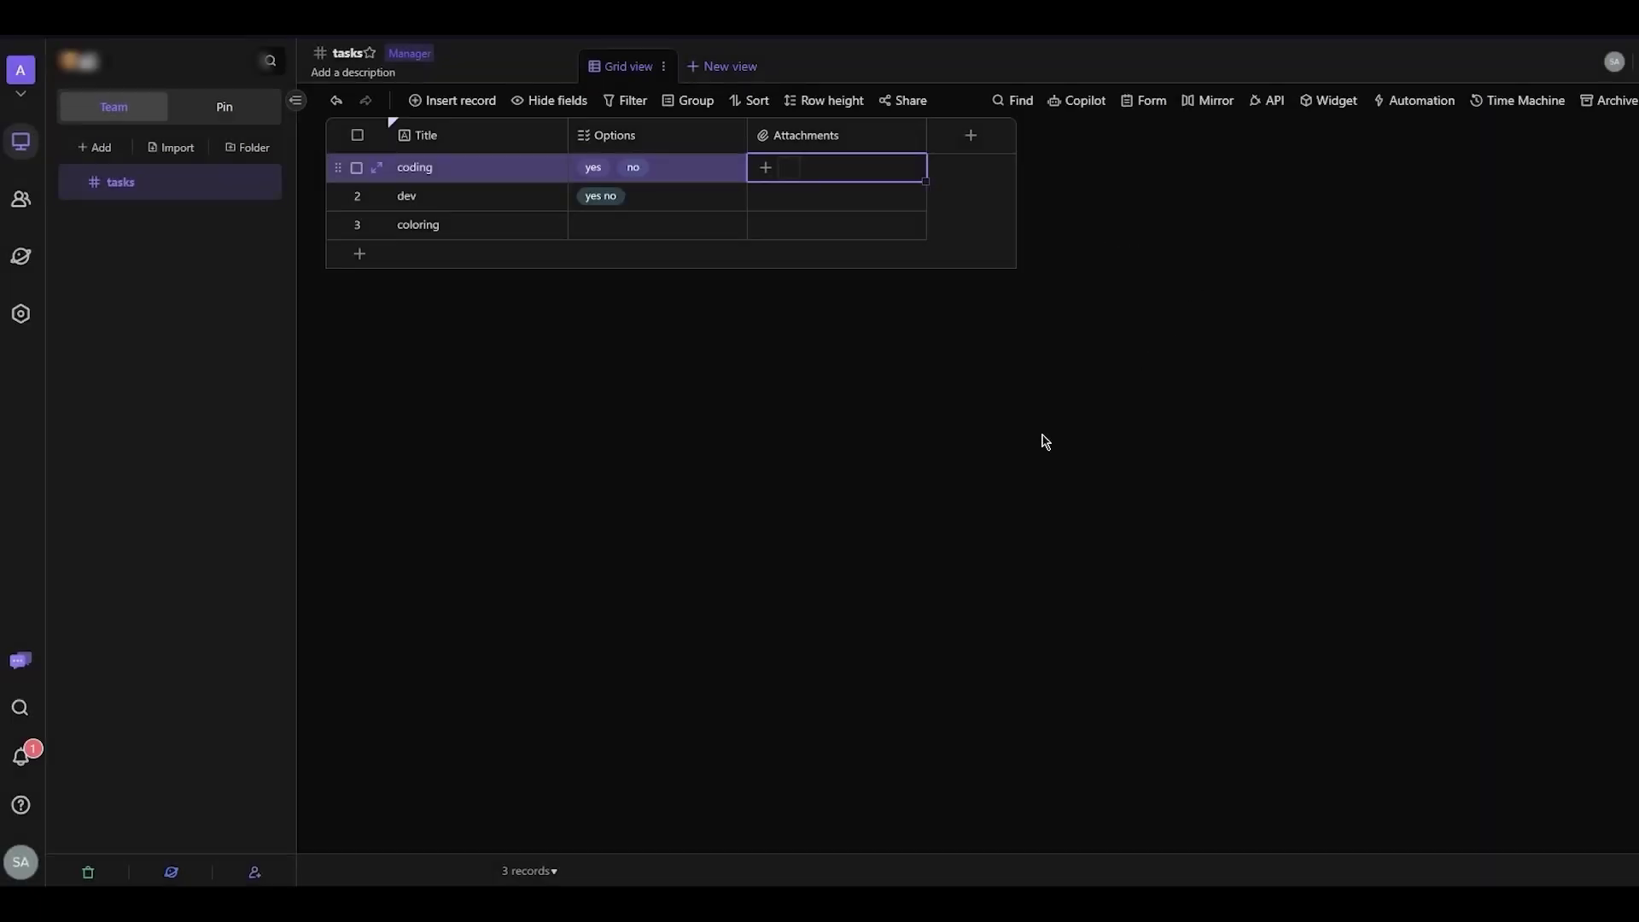
Step: Create a new dashboard in the workspace and keep its default name
click(104, 149)
click(111, 175)
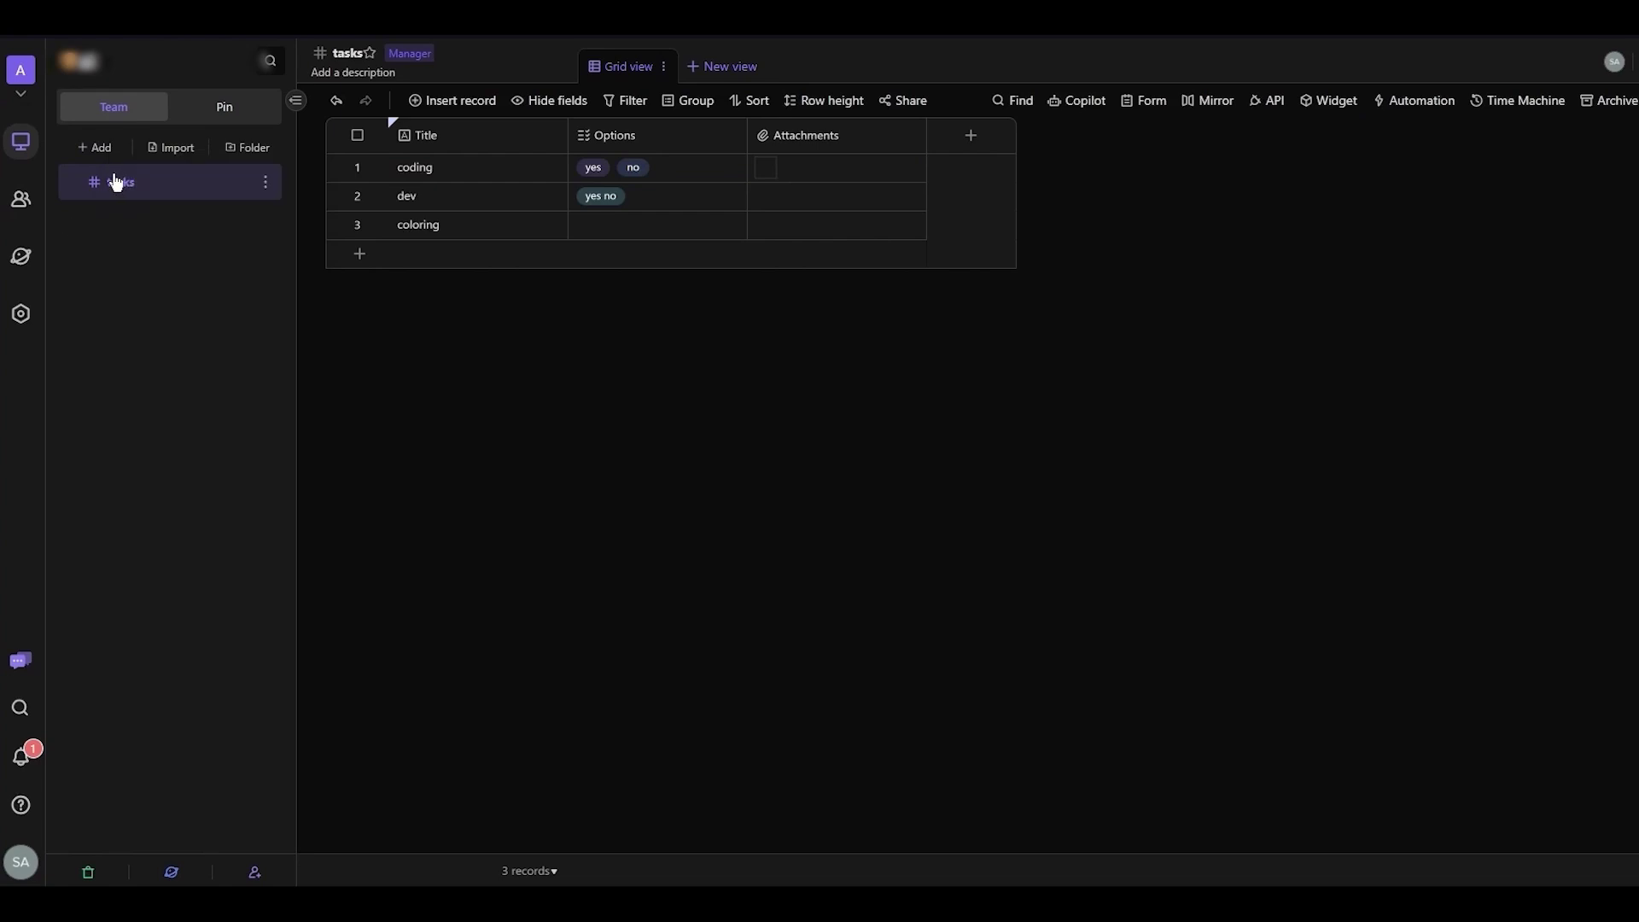
click(94, 149)
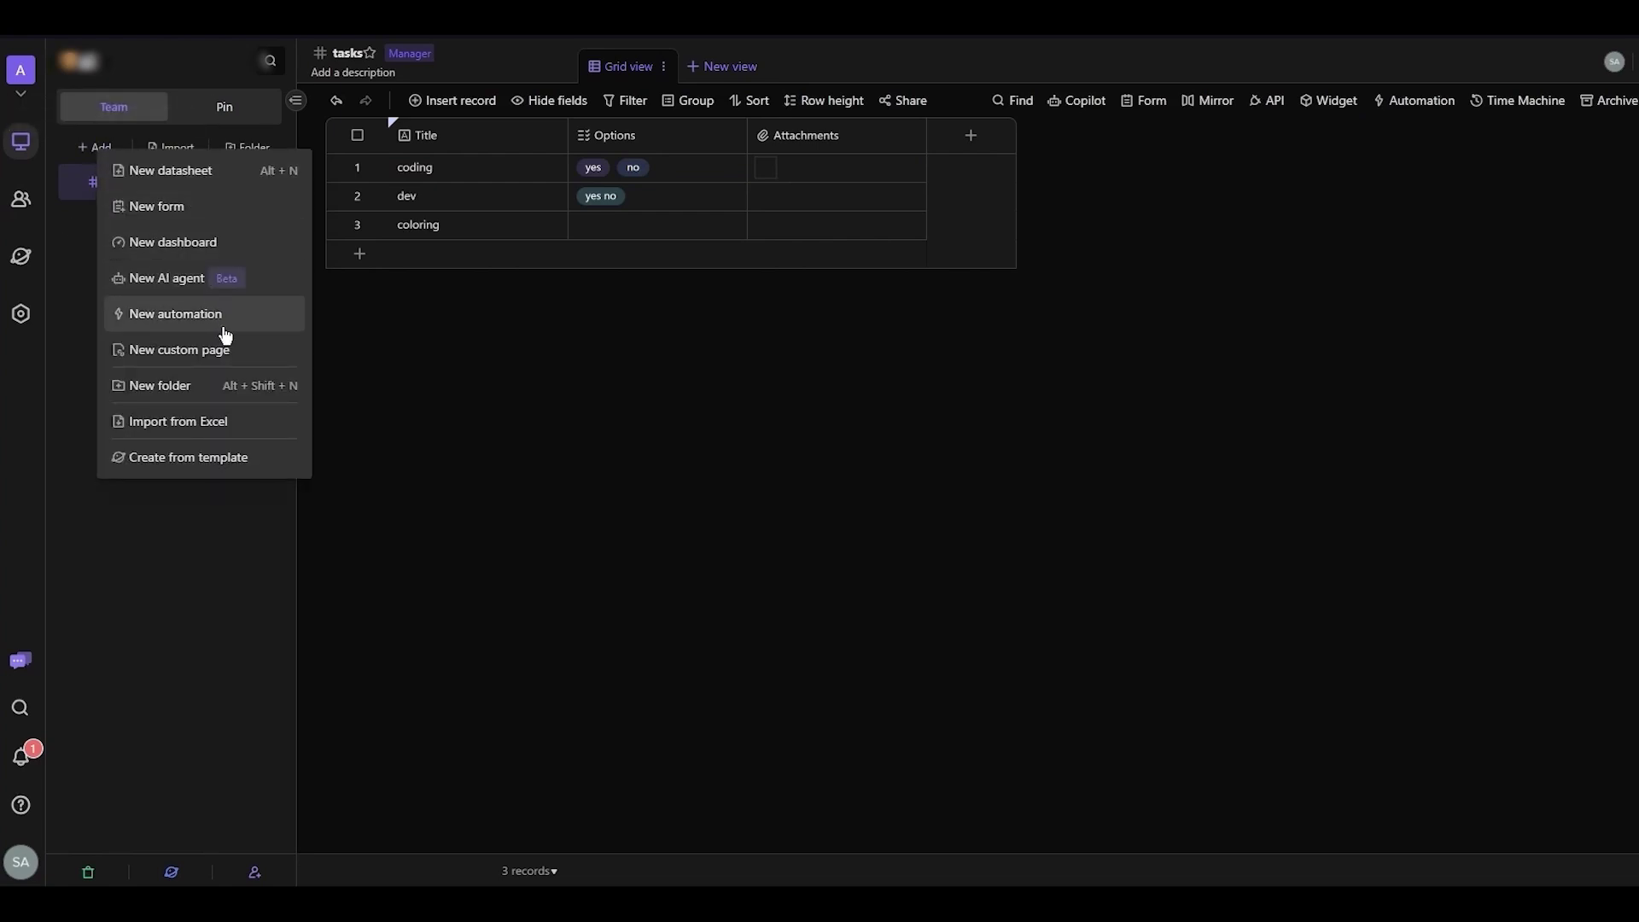
click(205, 243)
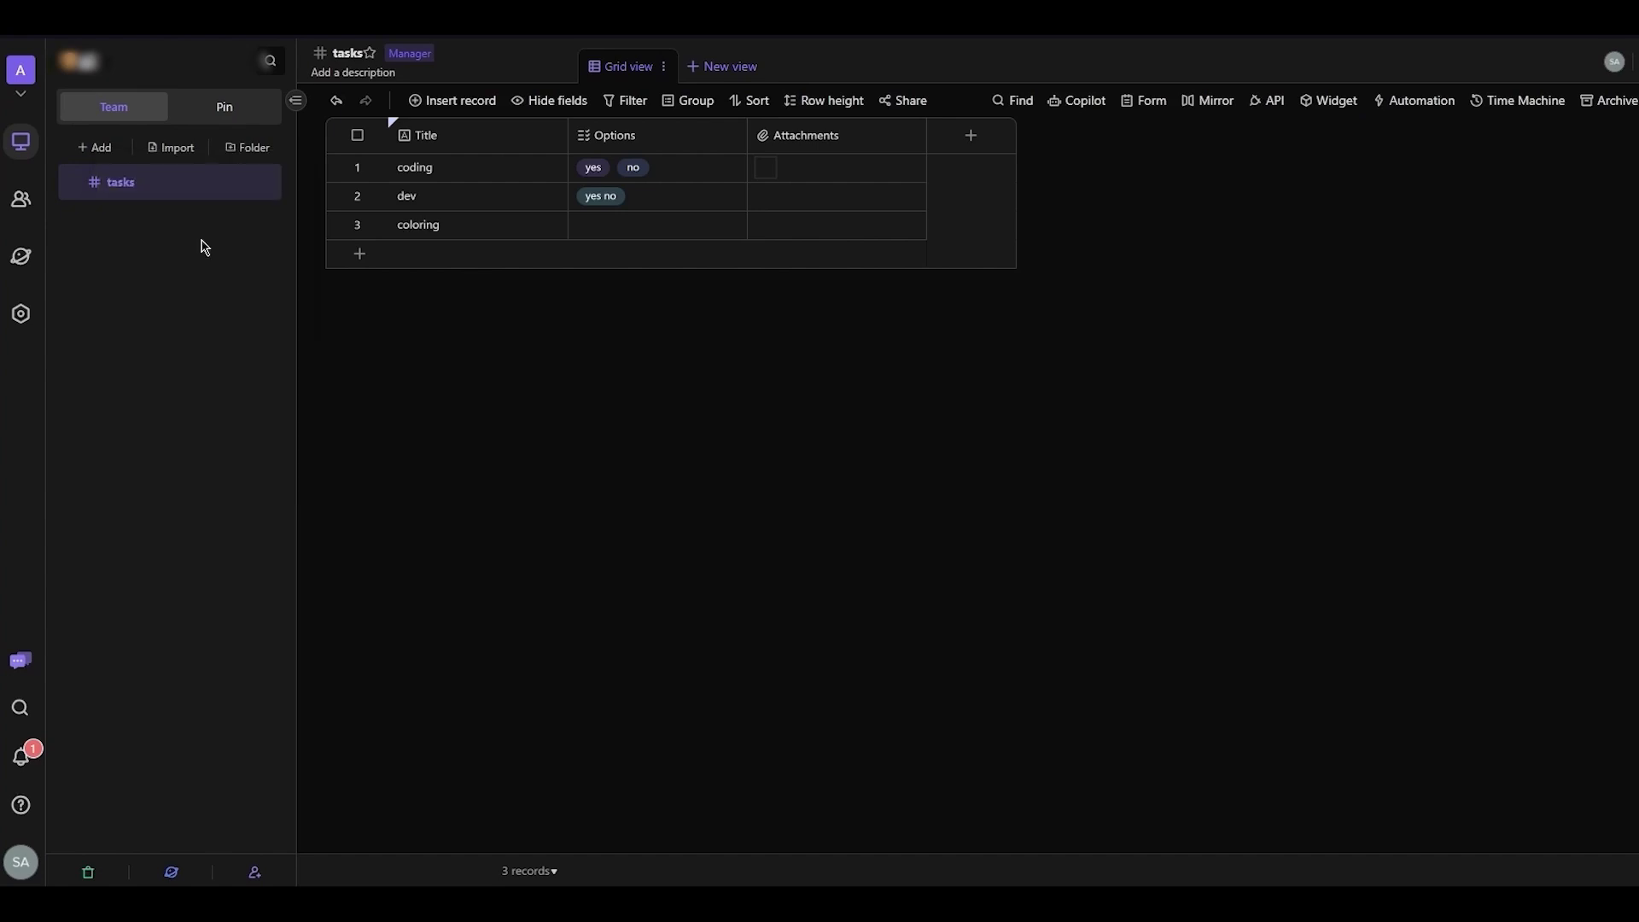
click(215, 318)
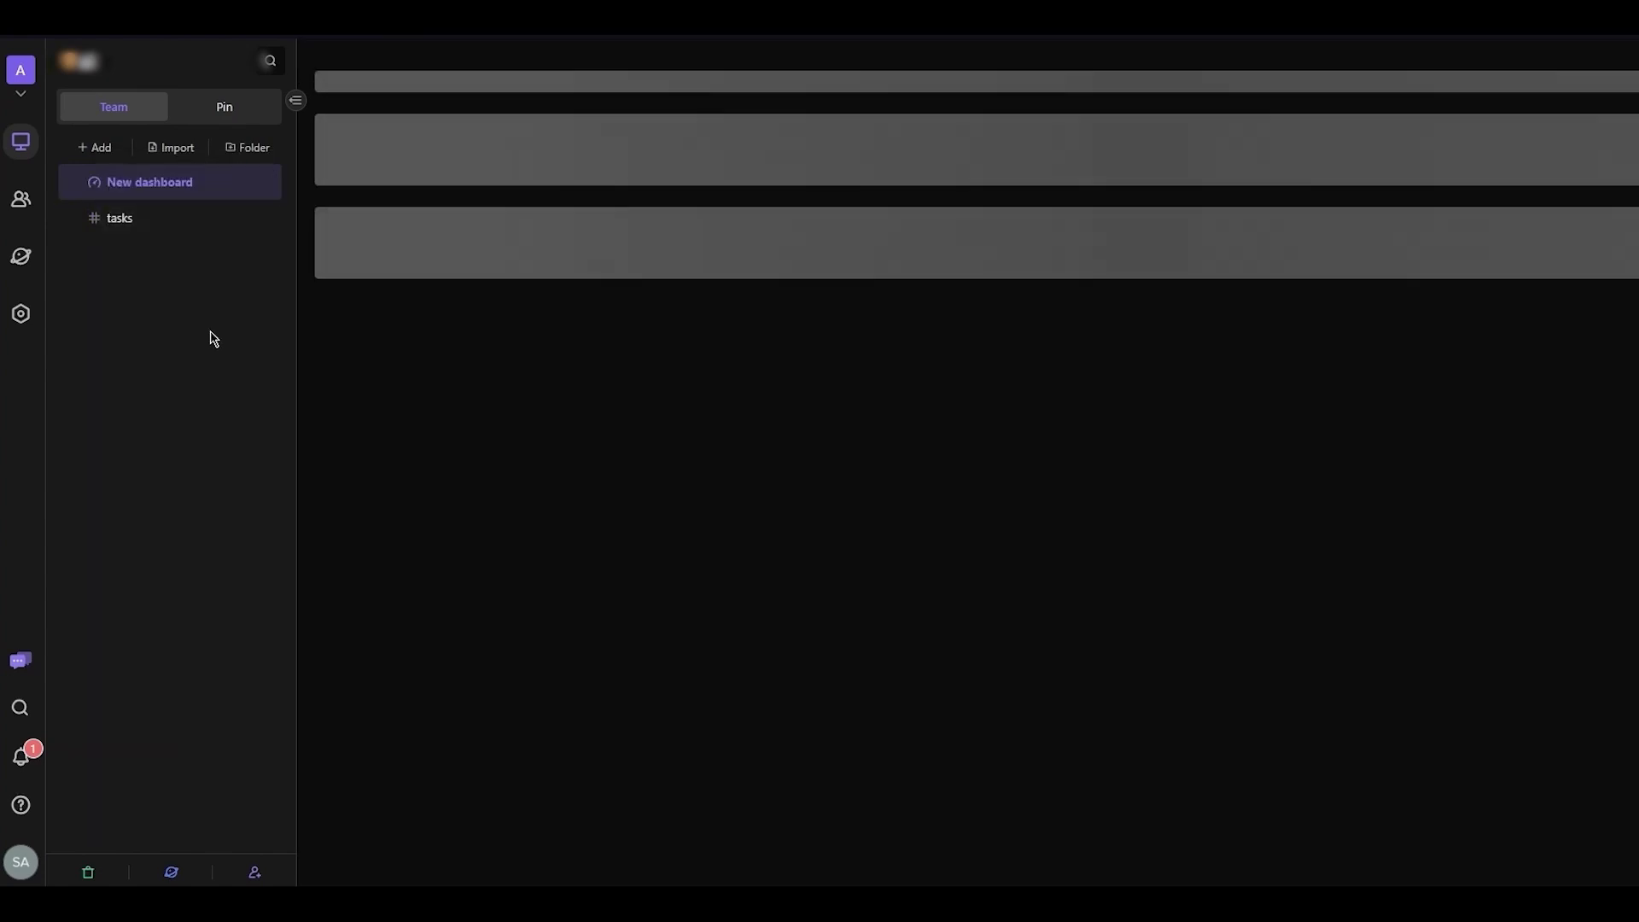
Step: Browse the recommended and custom widgets available for the new dashboard
click(517, 277)
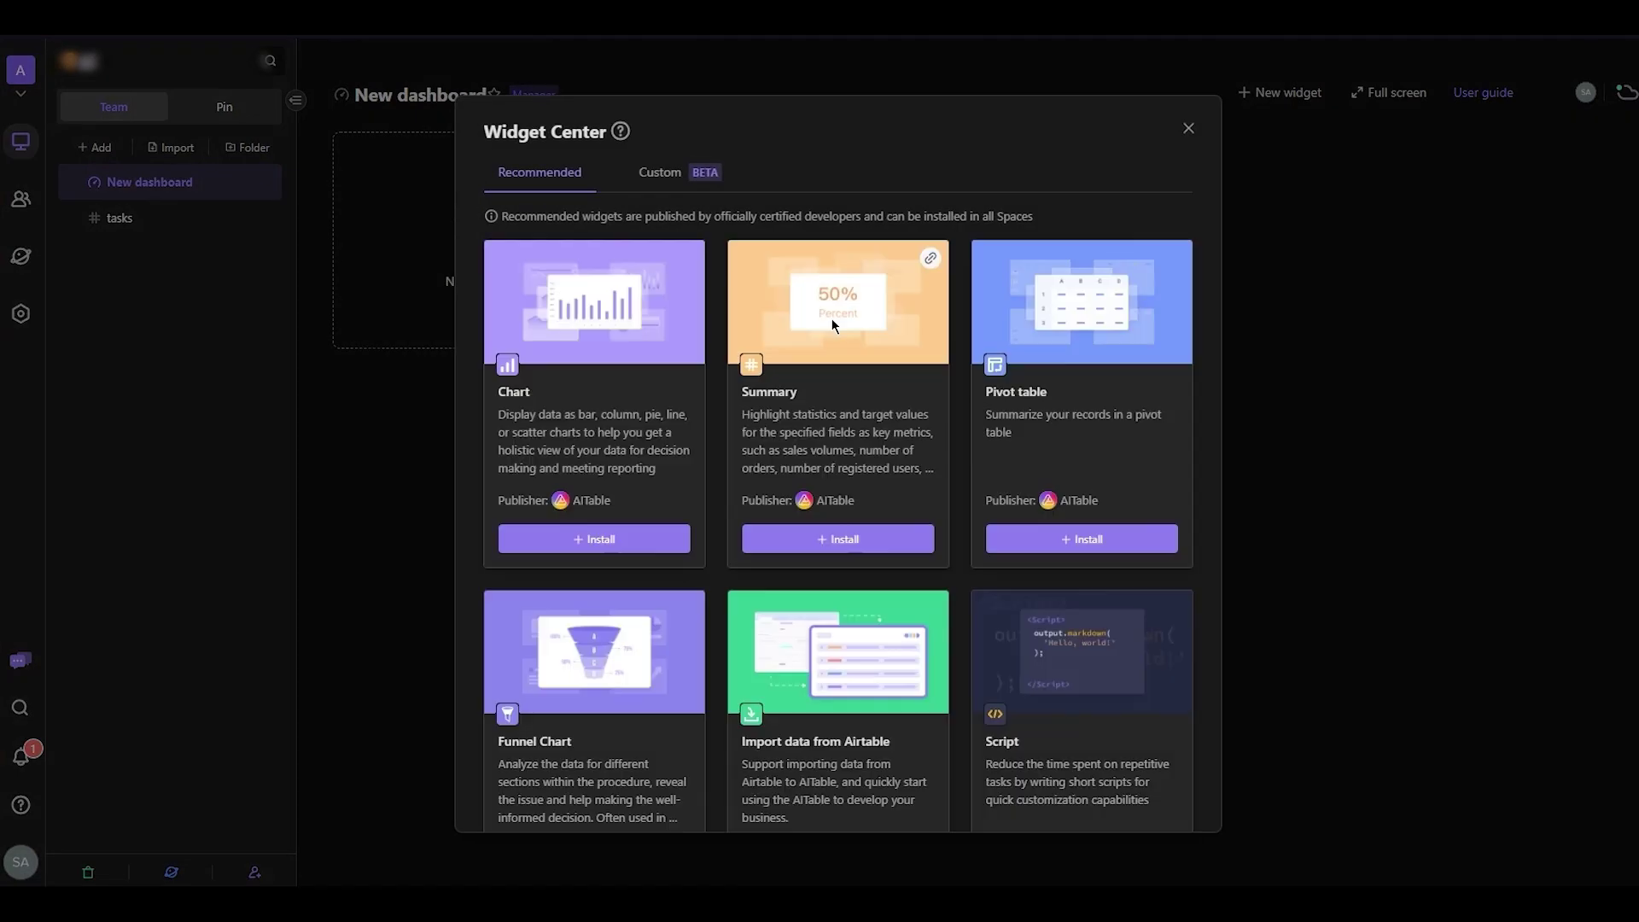
scroll(797, 316, down, 5)
scroll(624, 385, up, 5)
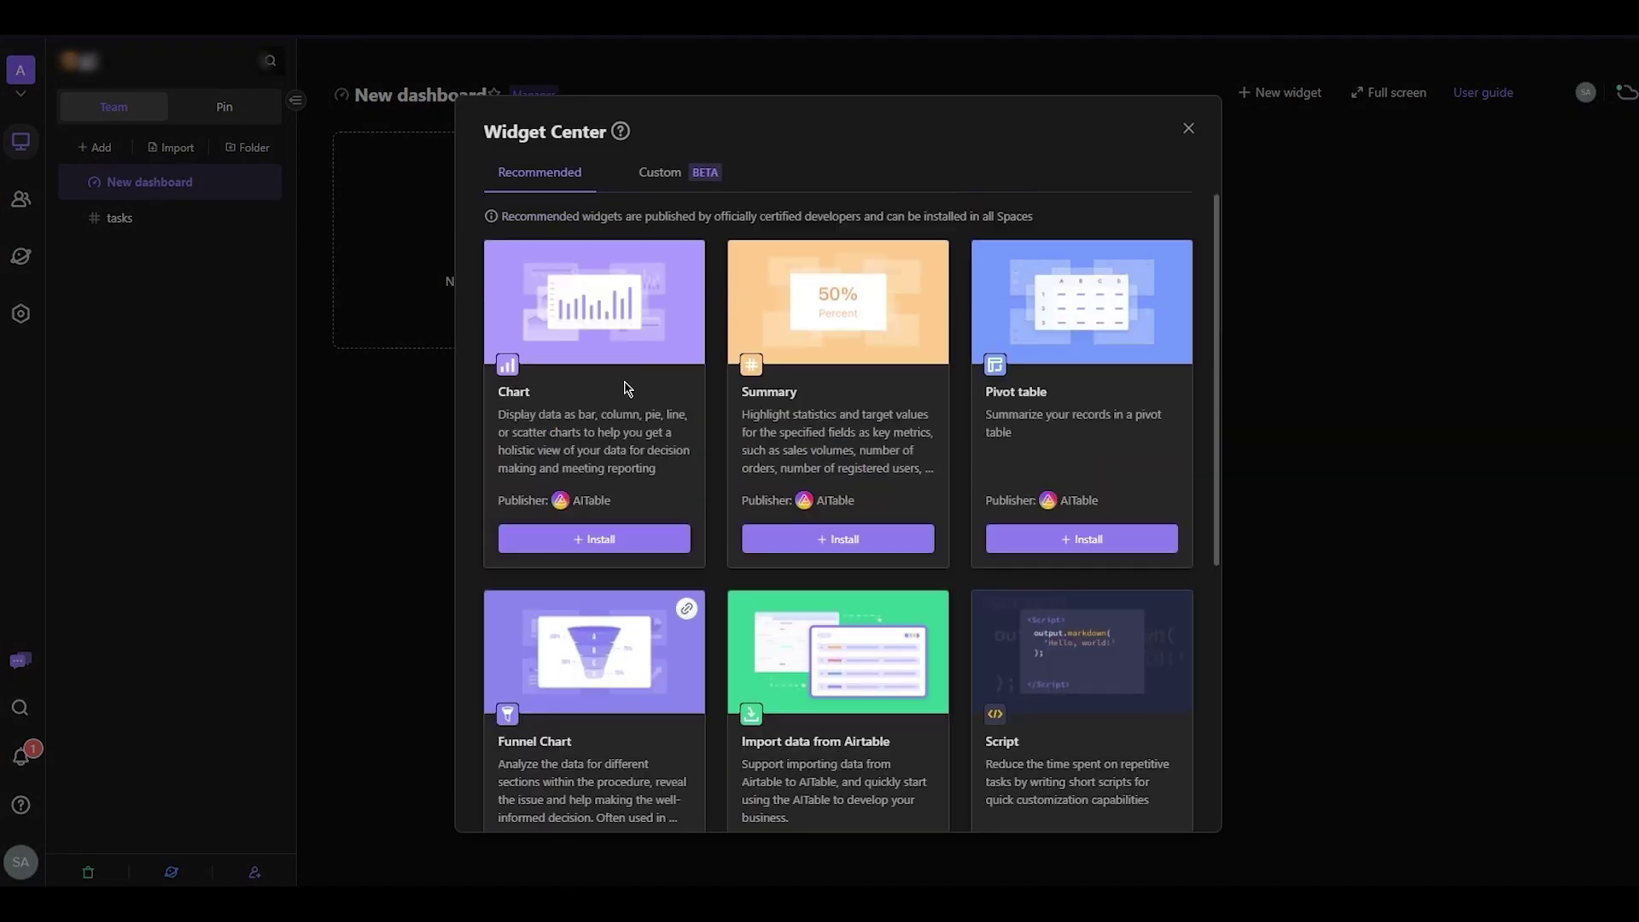
click(668, 194)
click(577, 168)
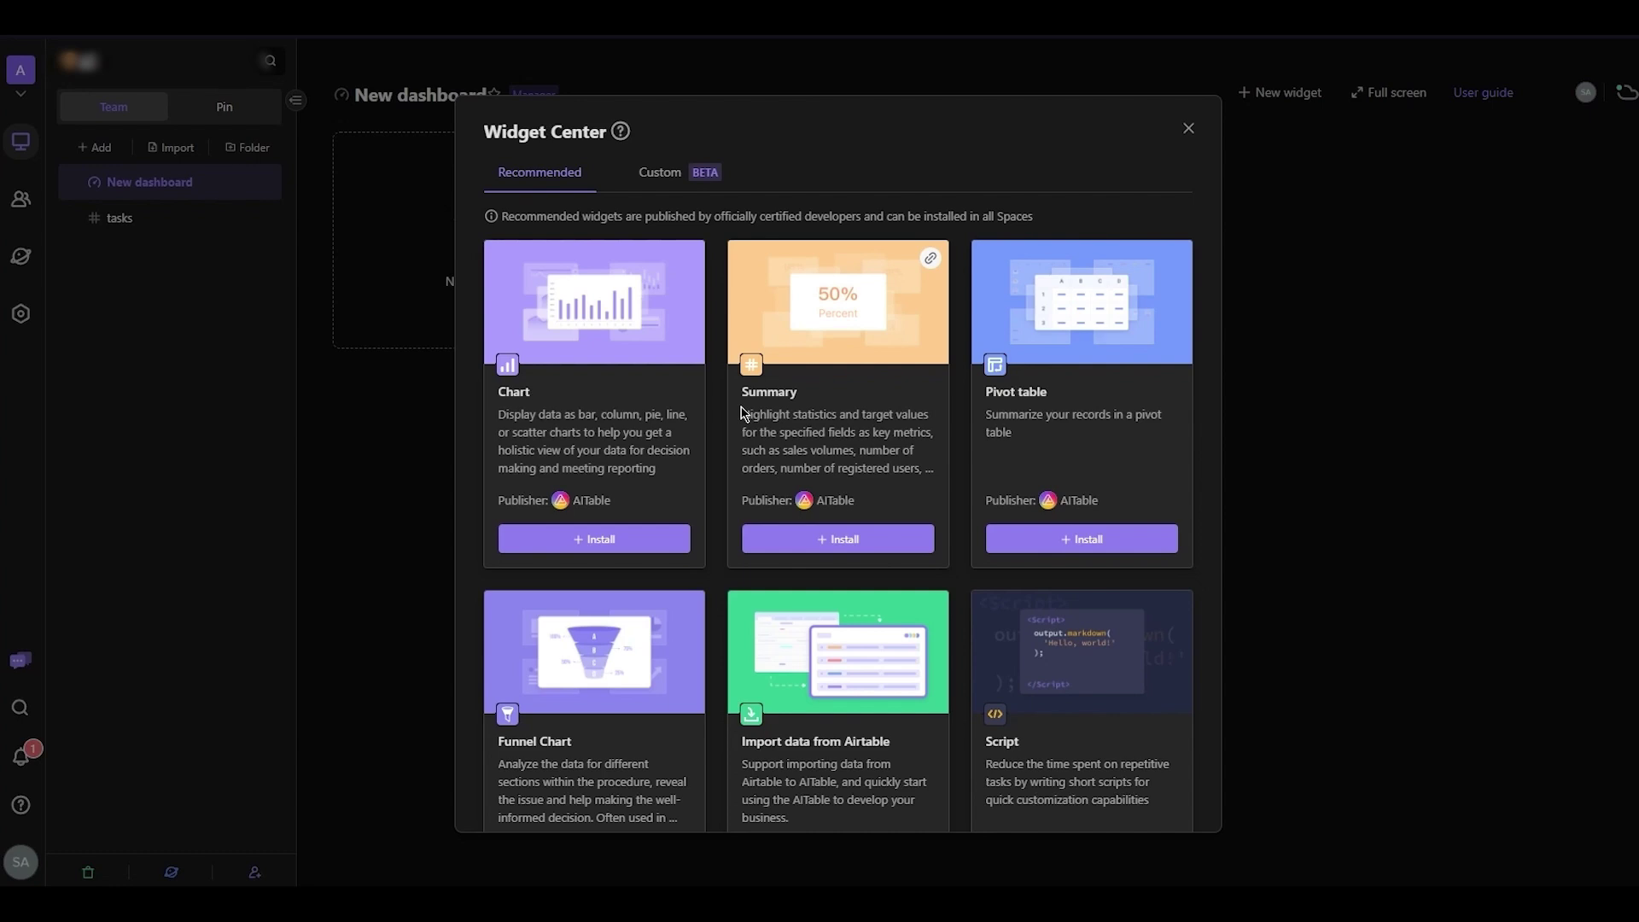
click(1187, 129)
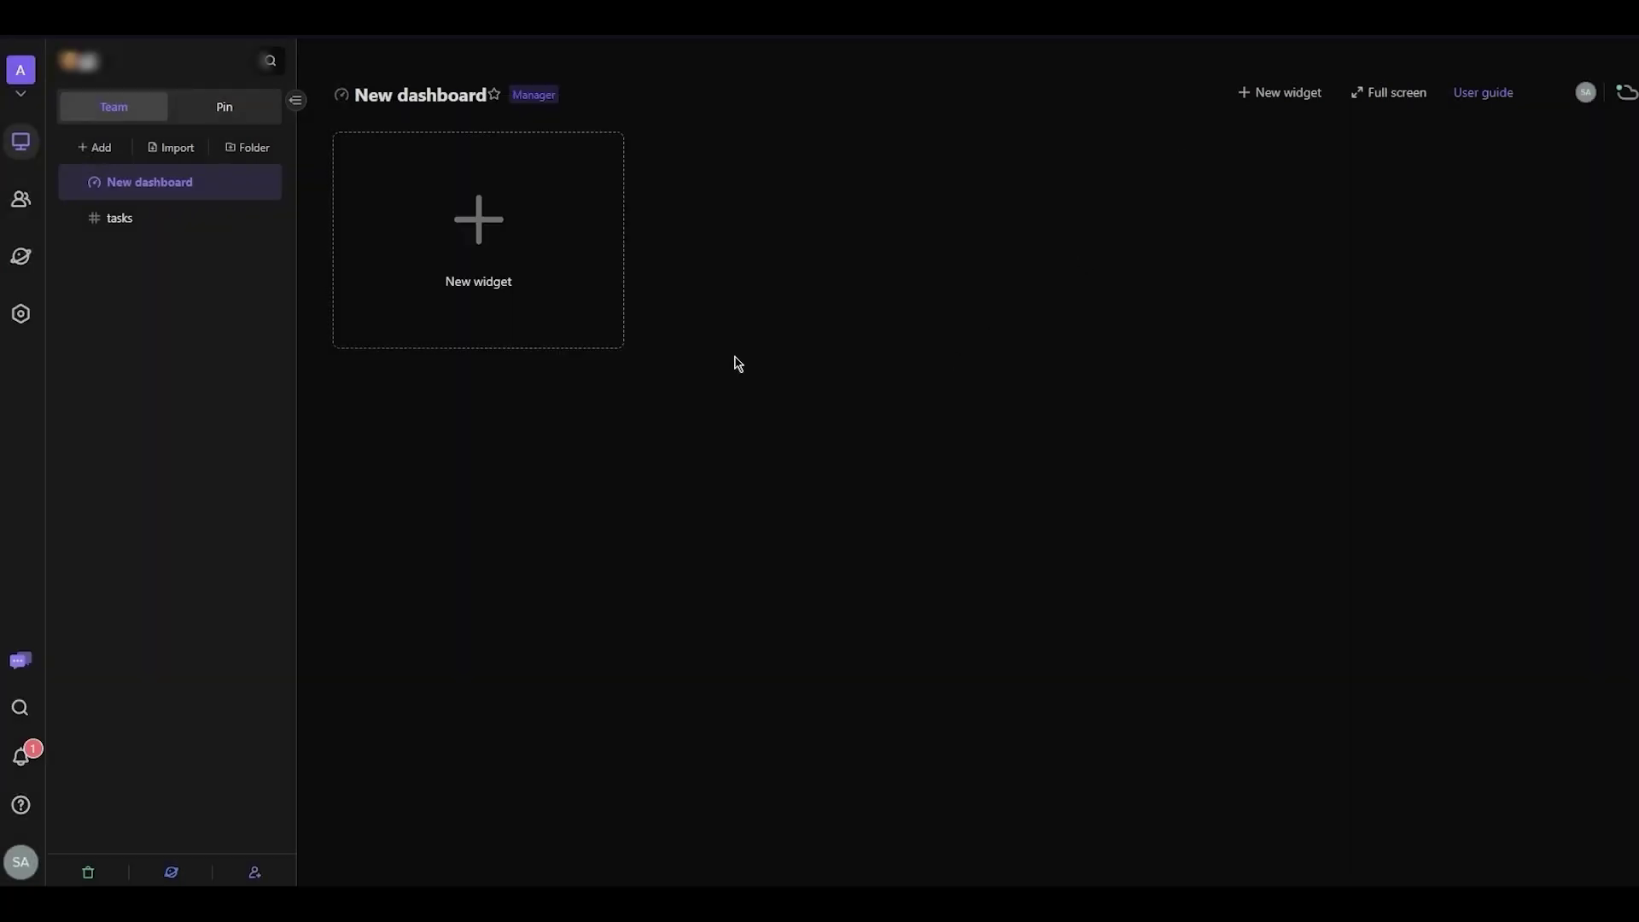
Step: Install a Chart widget on the new dashboard and link it to the tasks datasheet
click(516, 295)
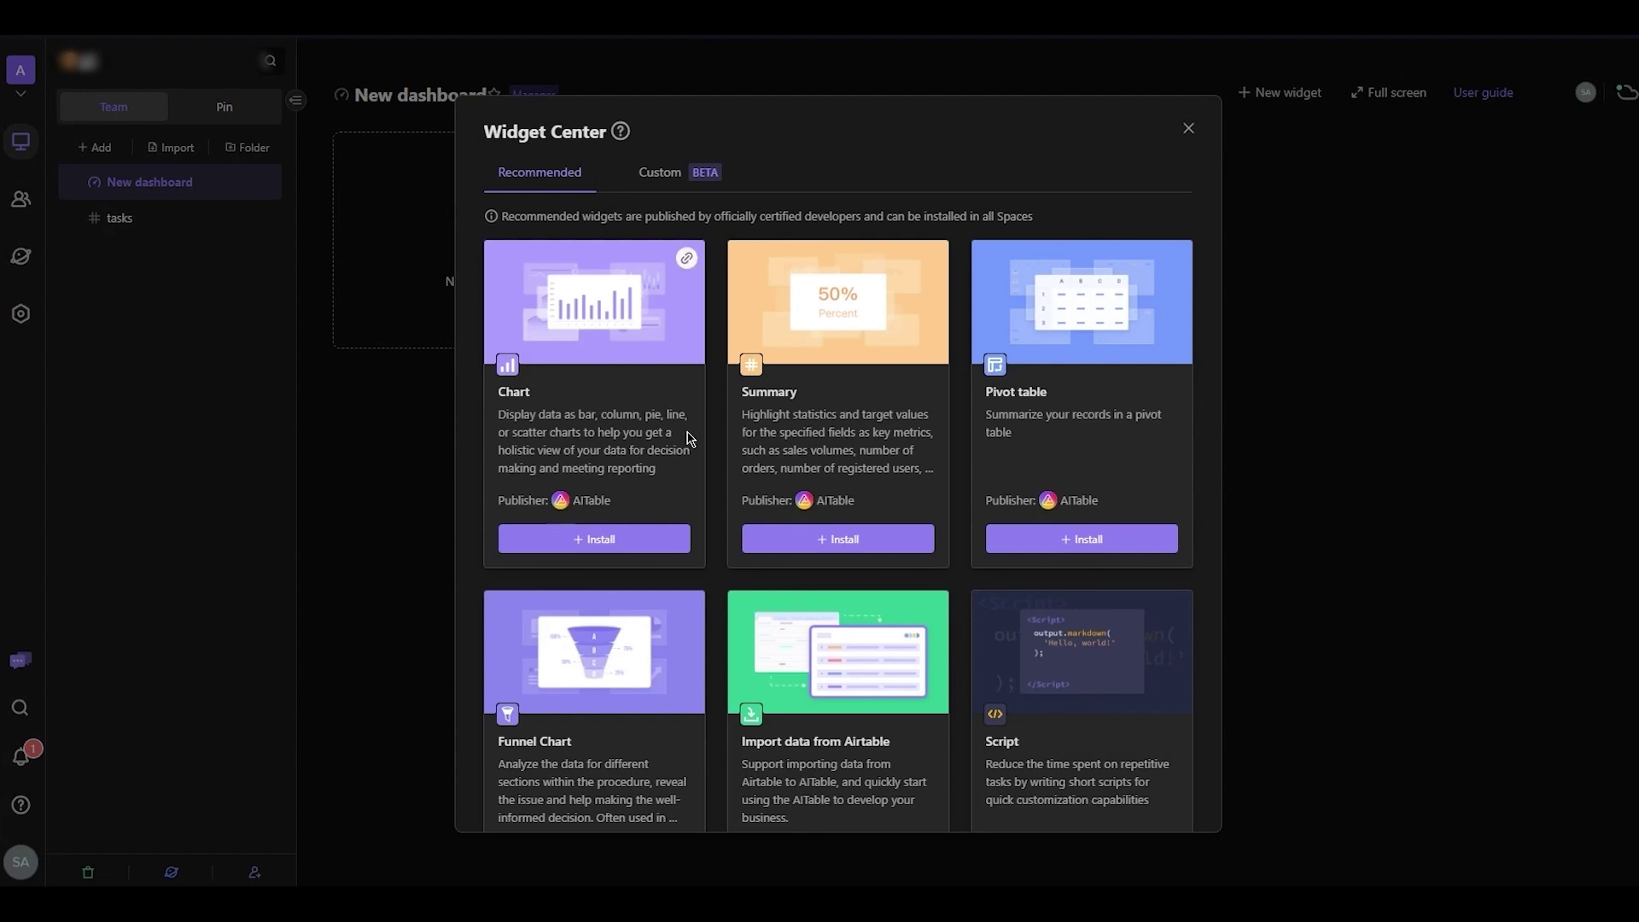
scroll(639, 398, down, 3)
scroll(639, 392, up, 3)
click(608, 538)
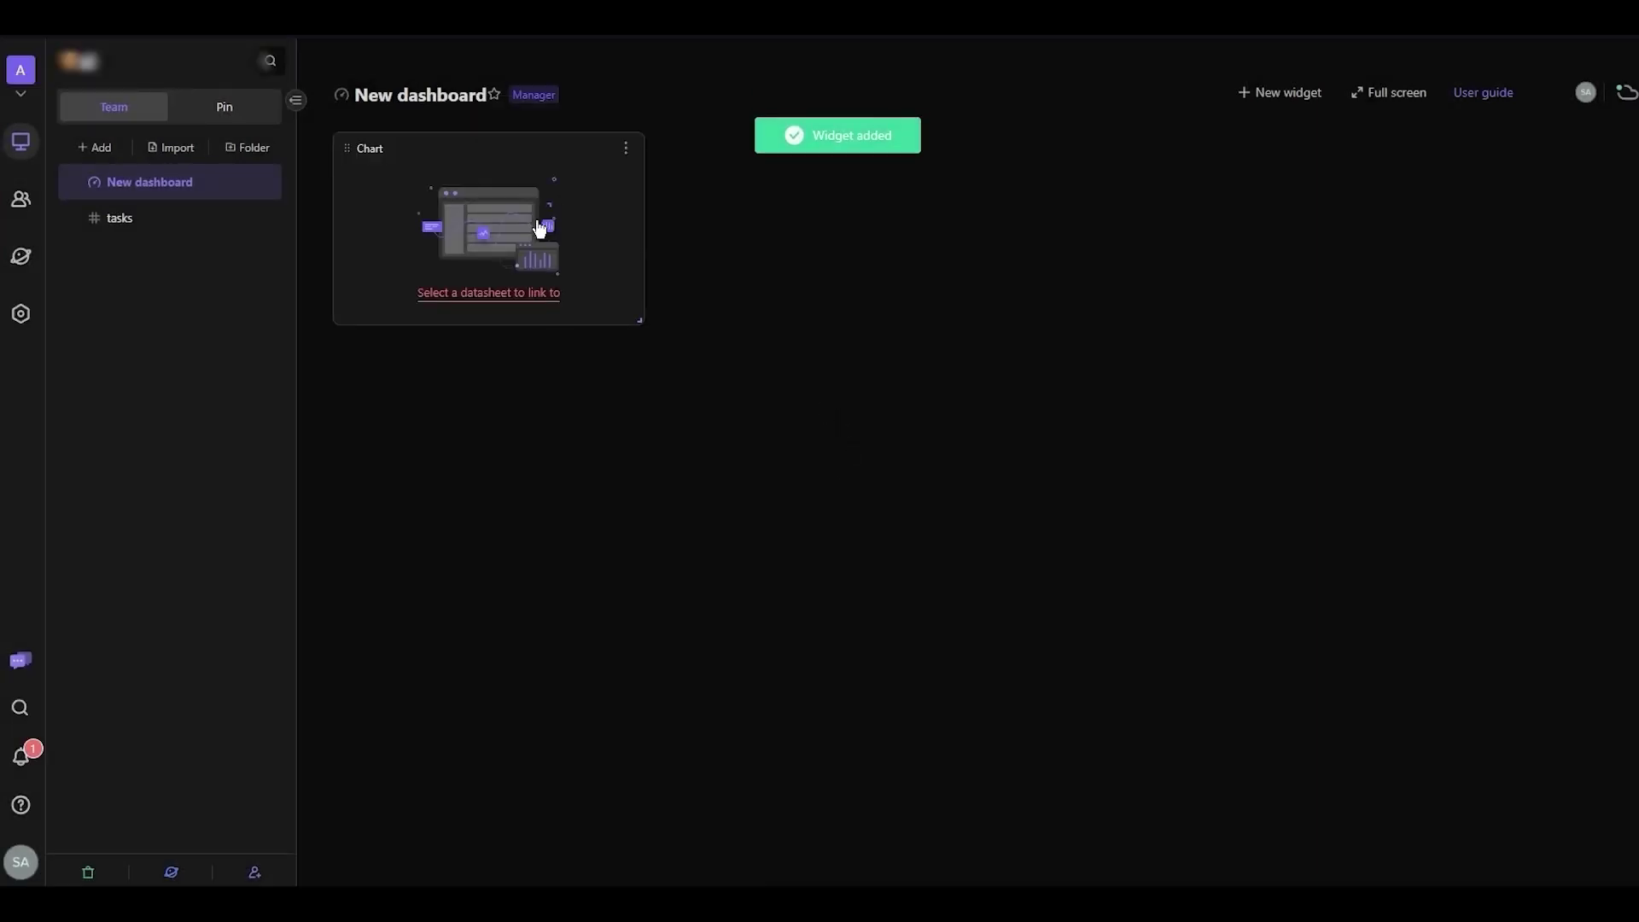
click(512, 295)
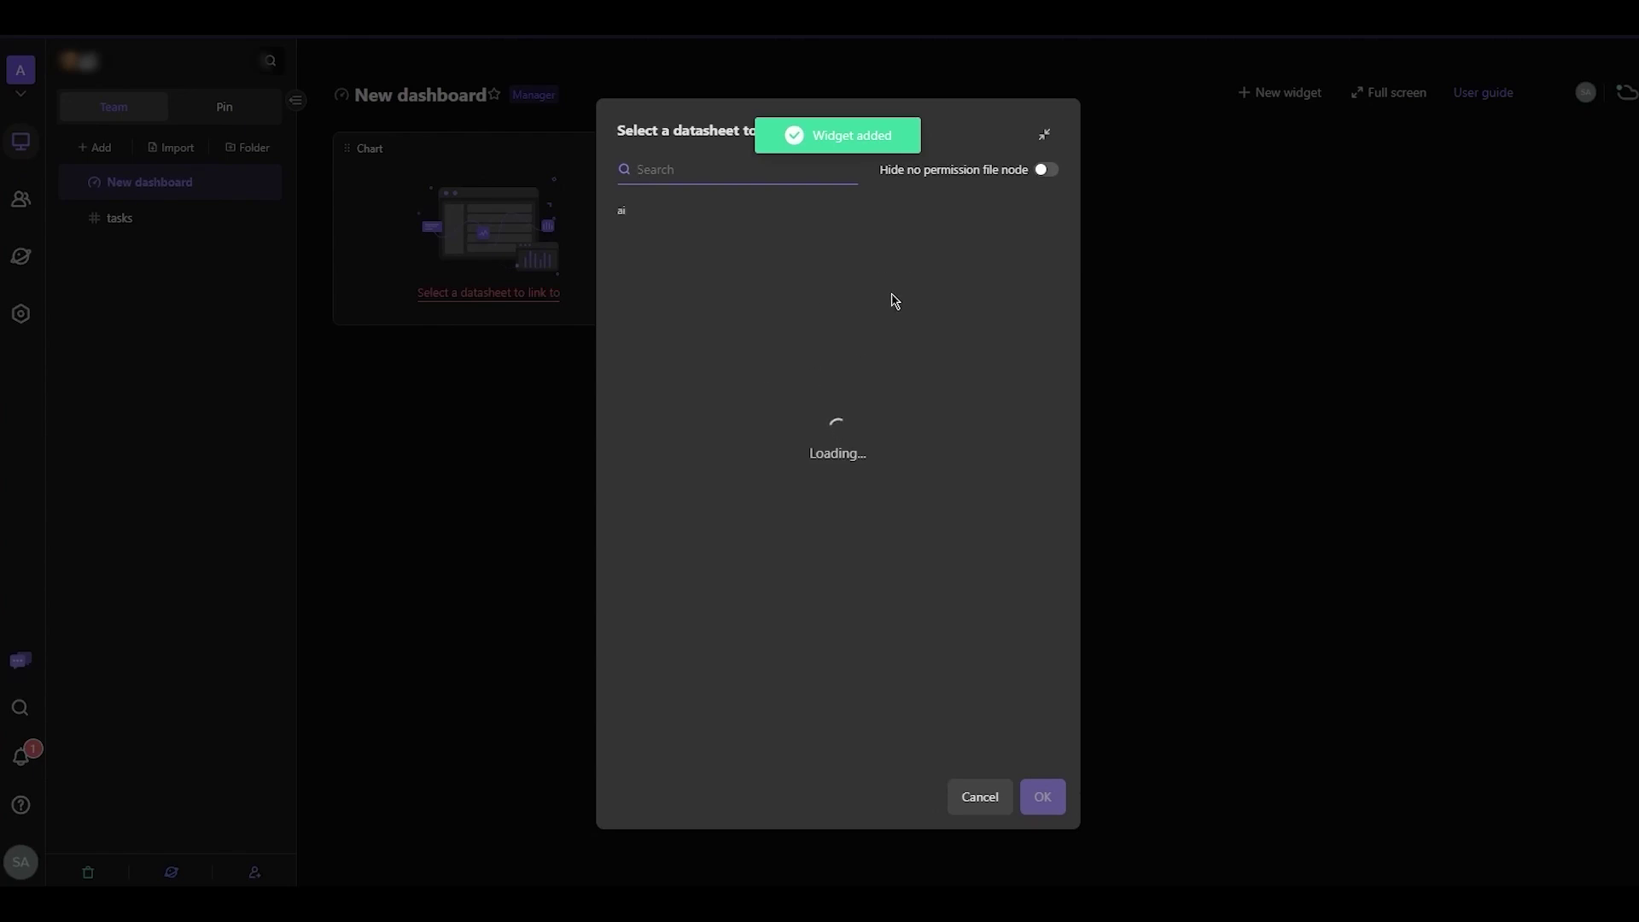
click(706, 250)
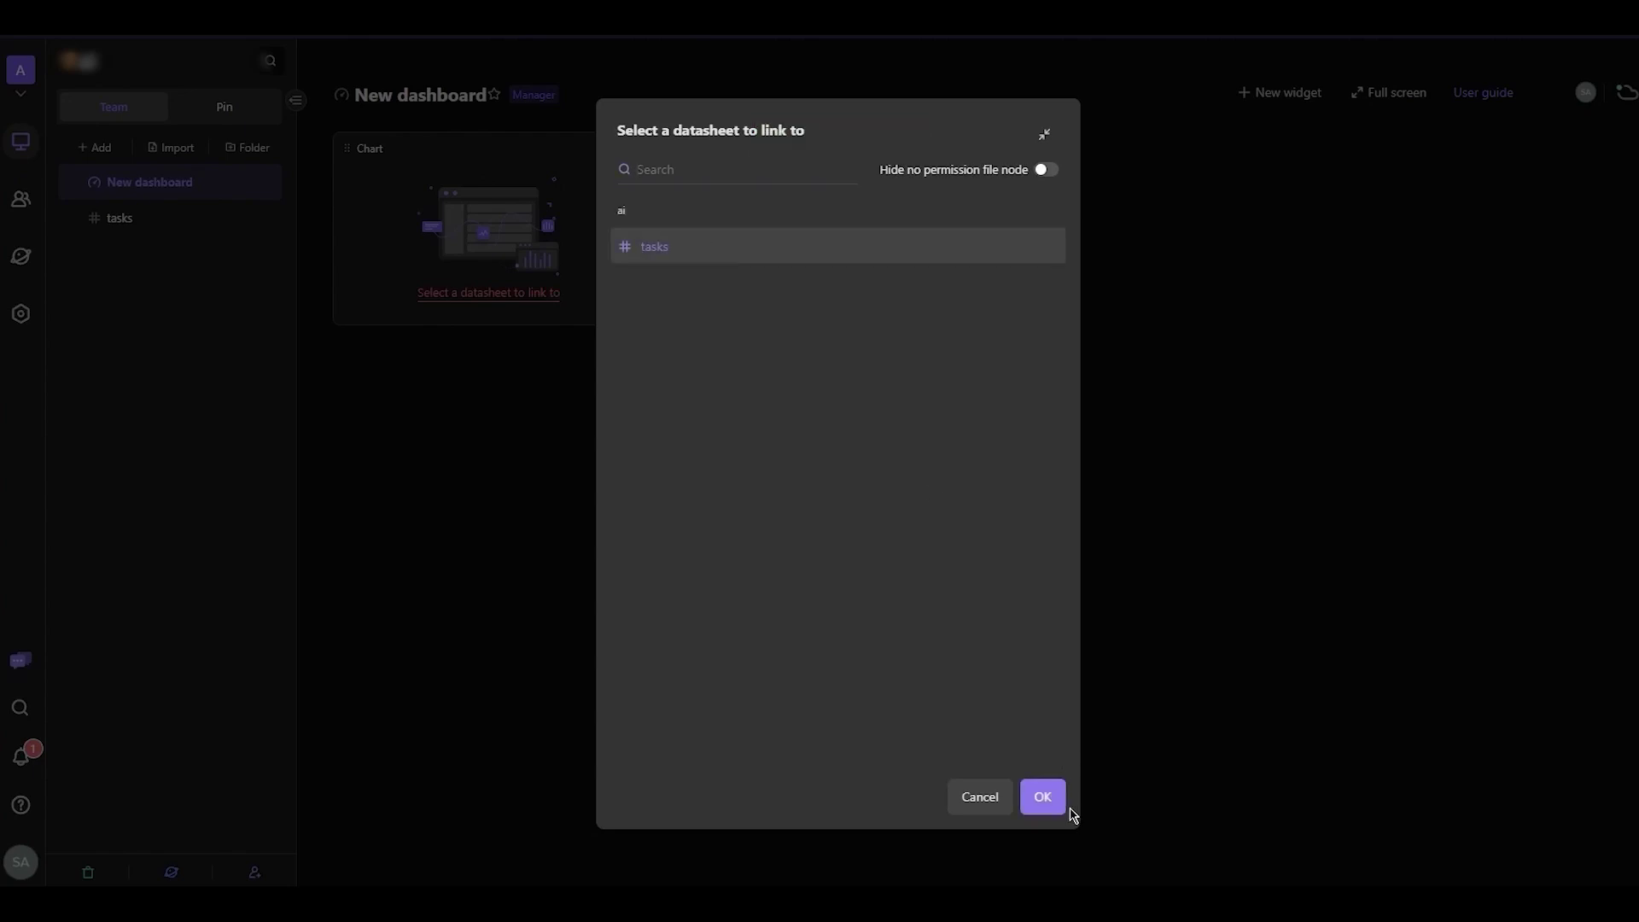
click(1044, 798)
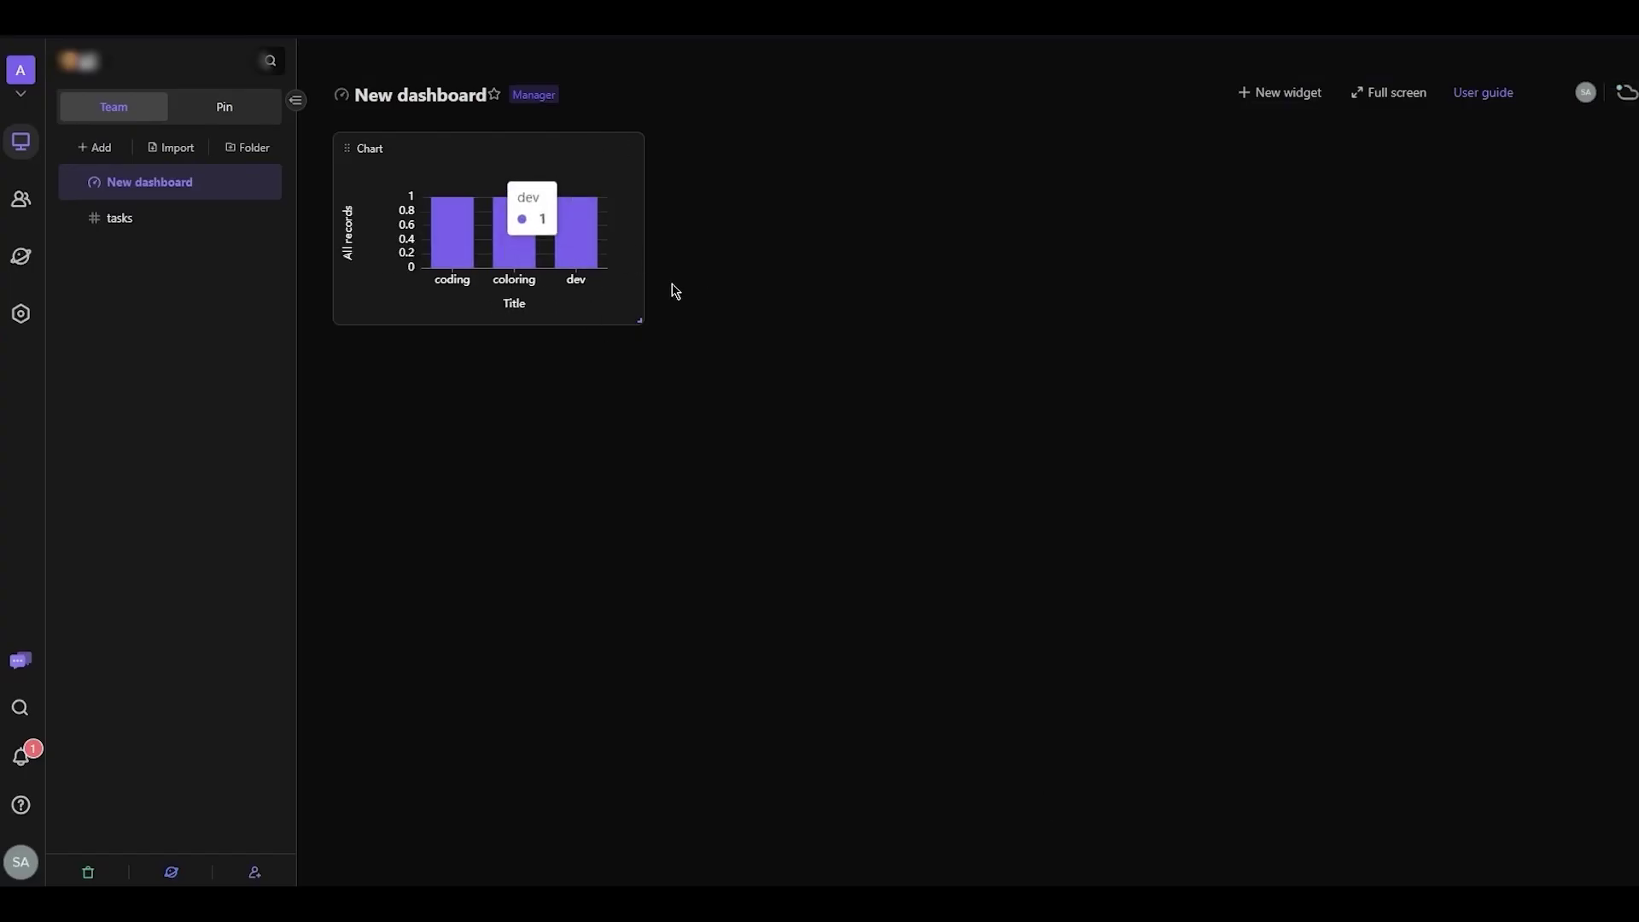
Step: Create a form that stores its data in the tasks datasheet, keep its default name and review its fields
click(95, 147)
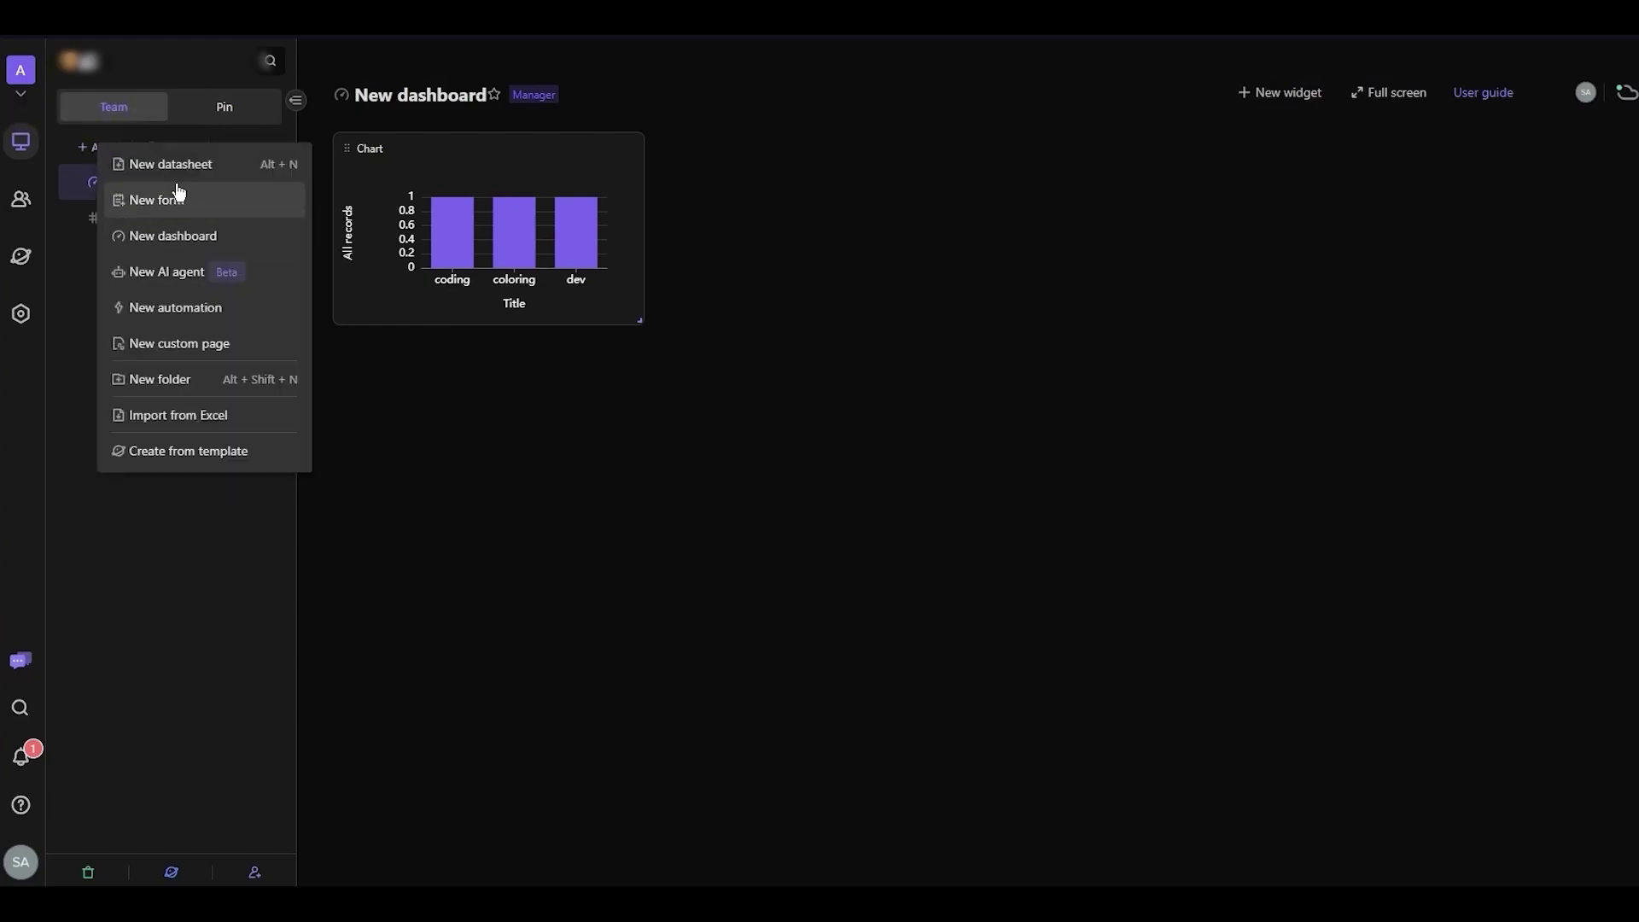
click(181, 198)
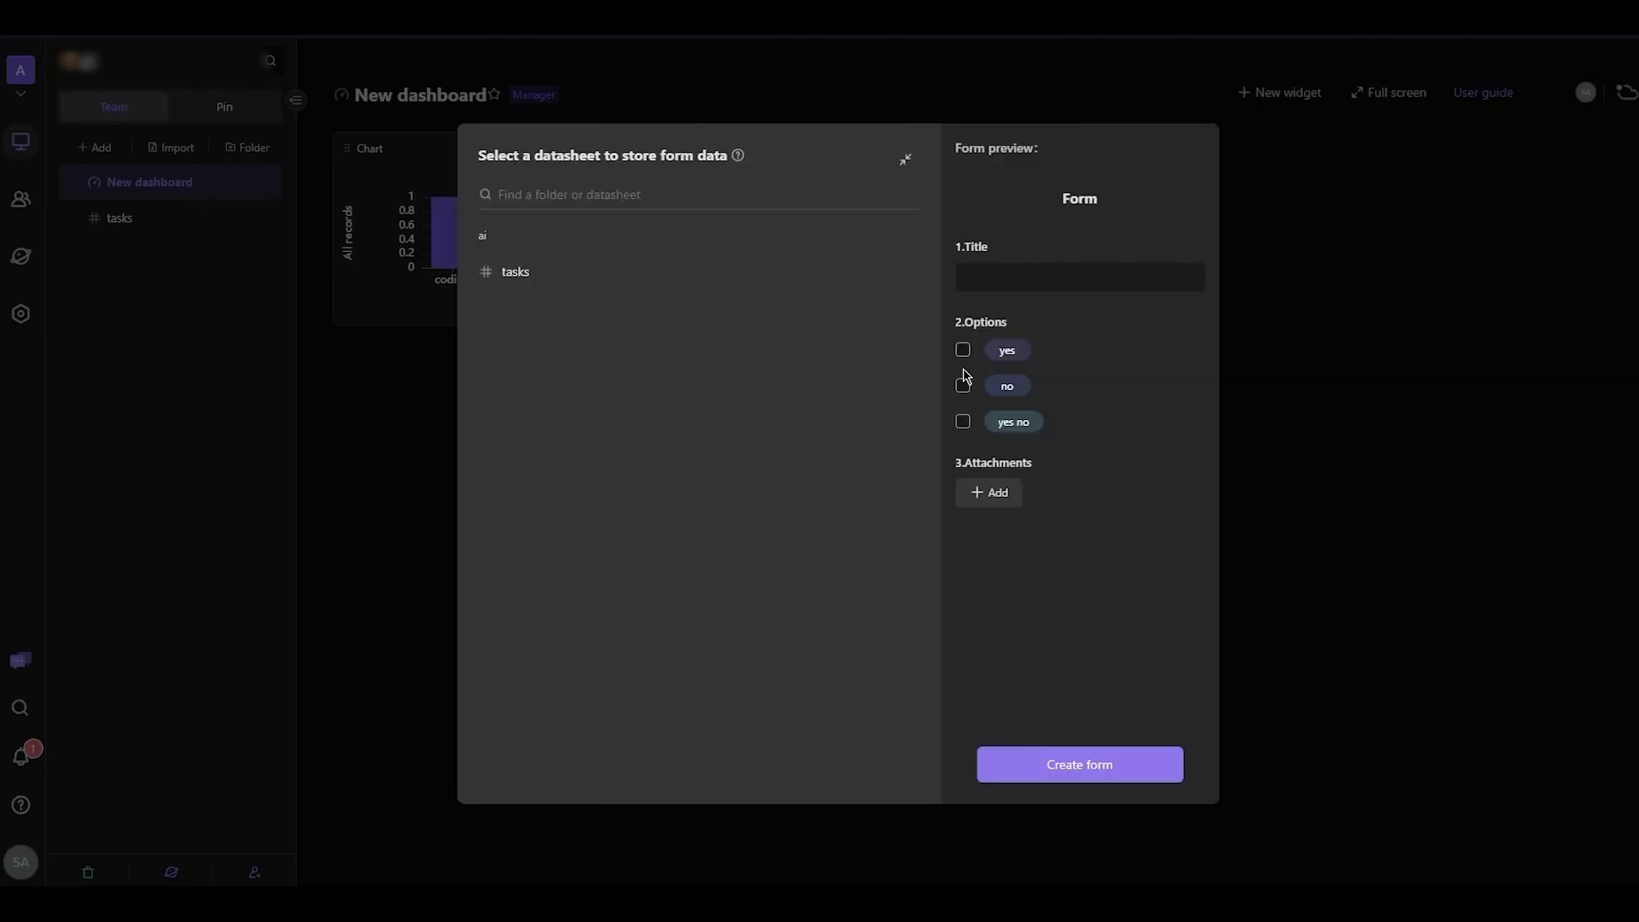
click(1077, 763)
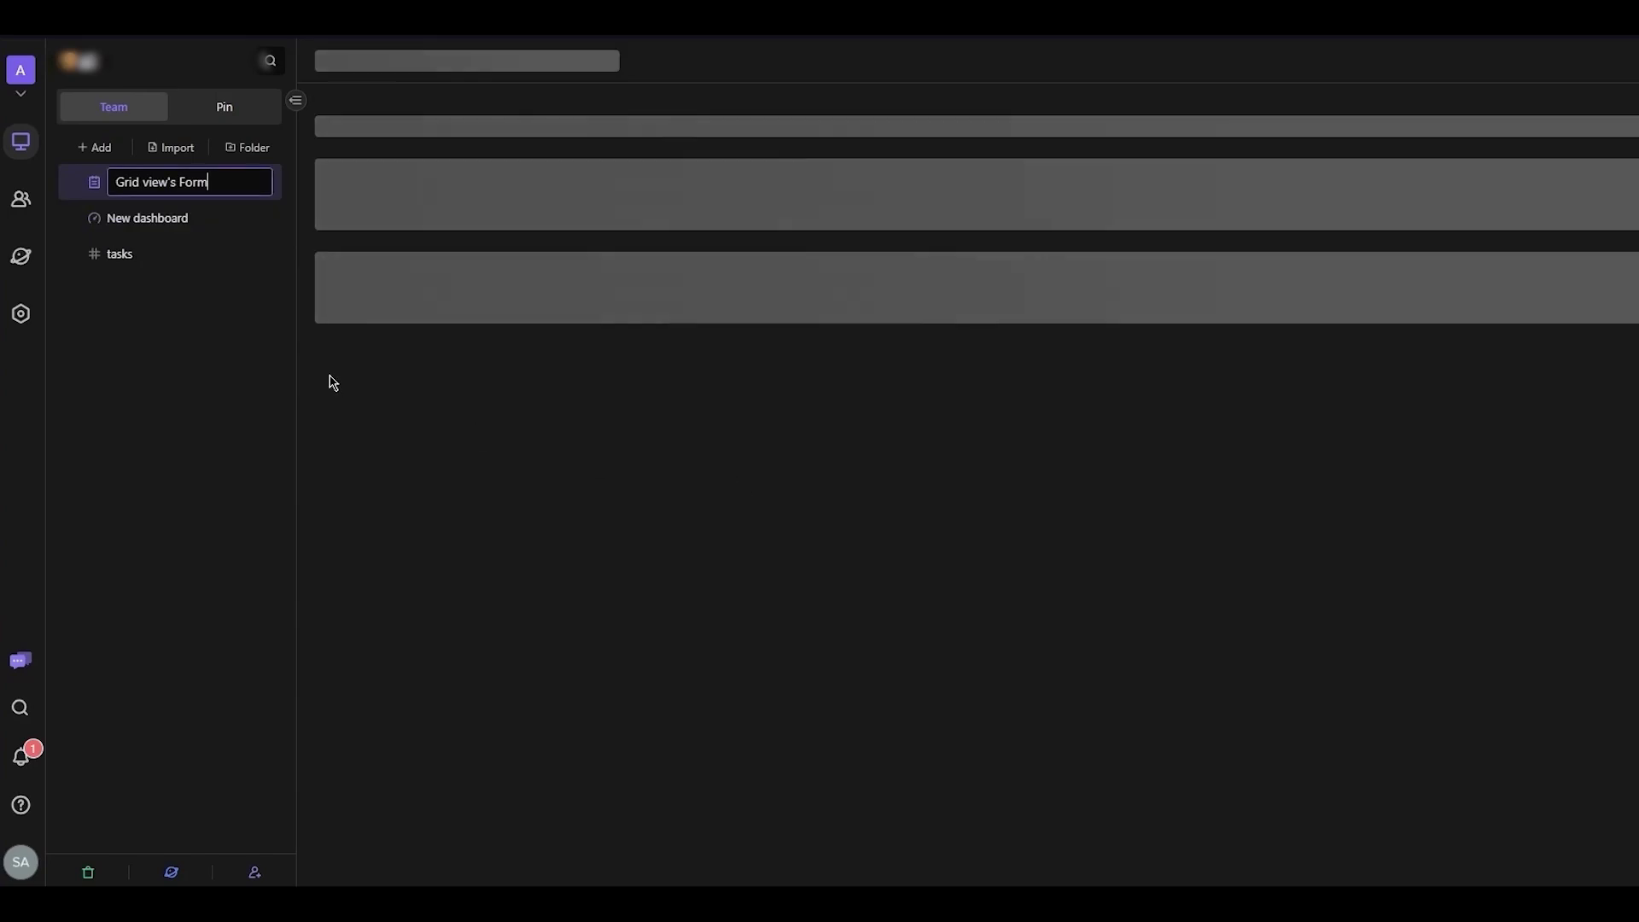
scroll(879, 487, down, 4)
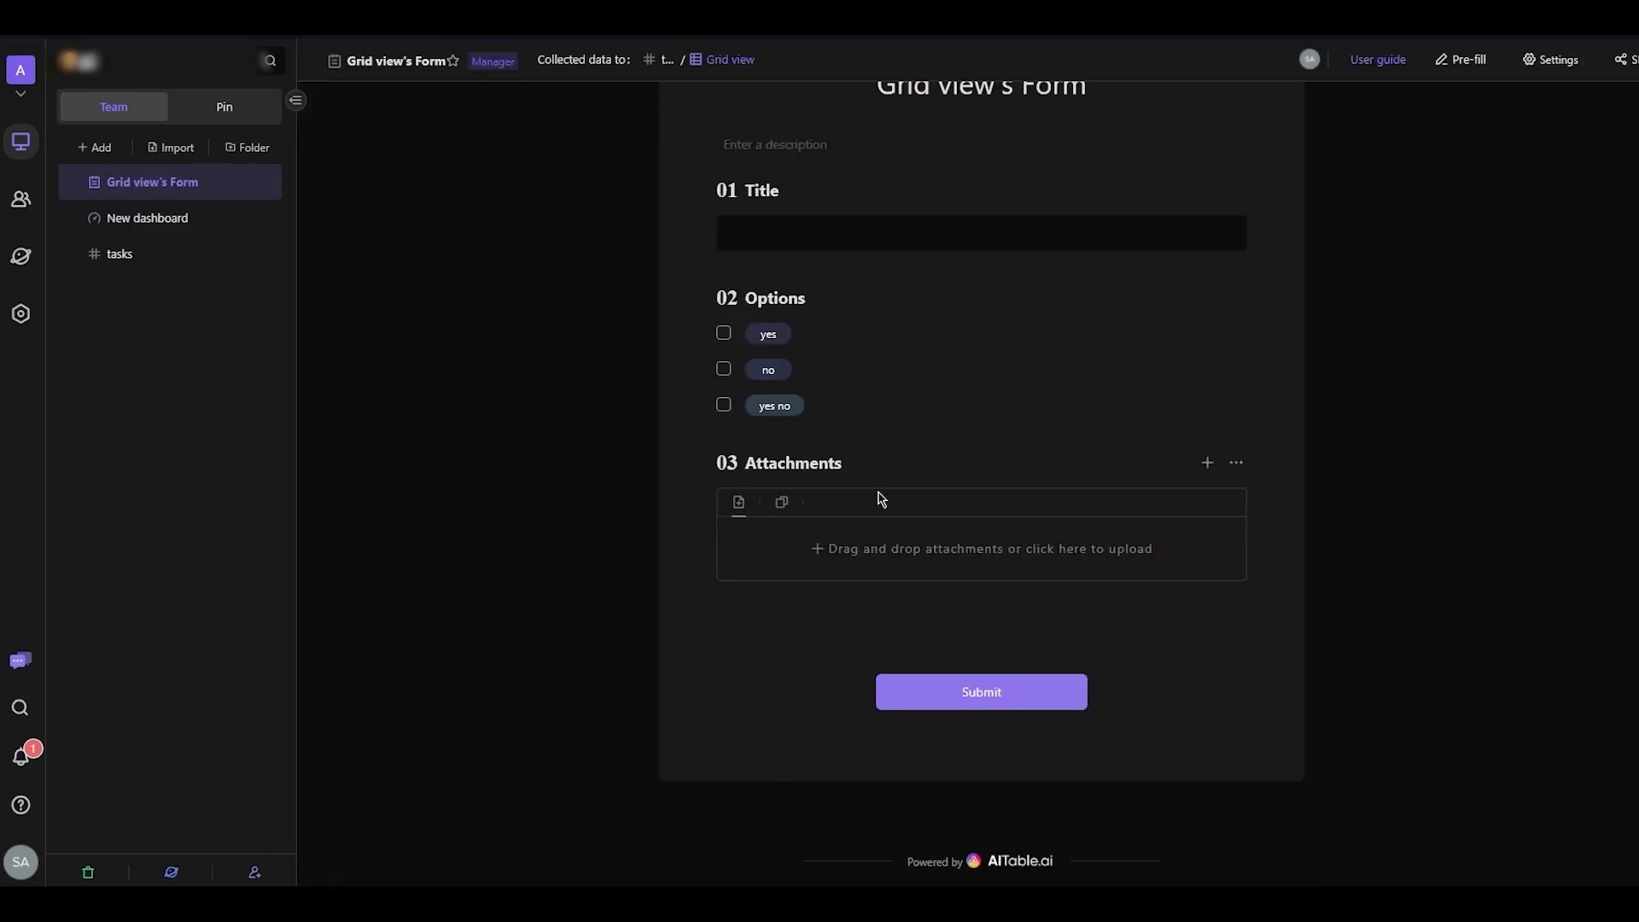
scroll(878, 498, up, 4)
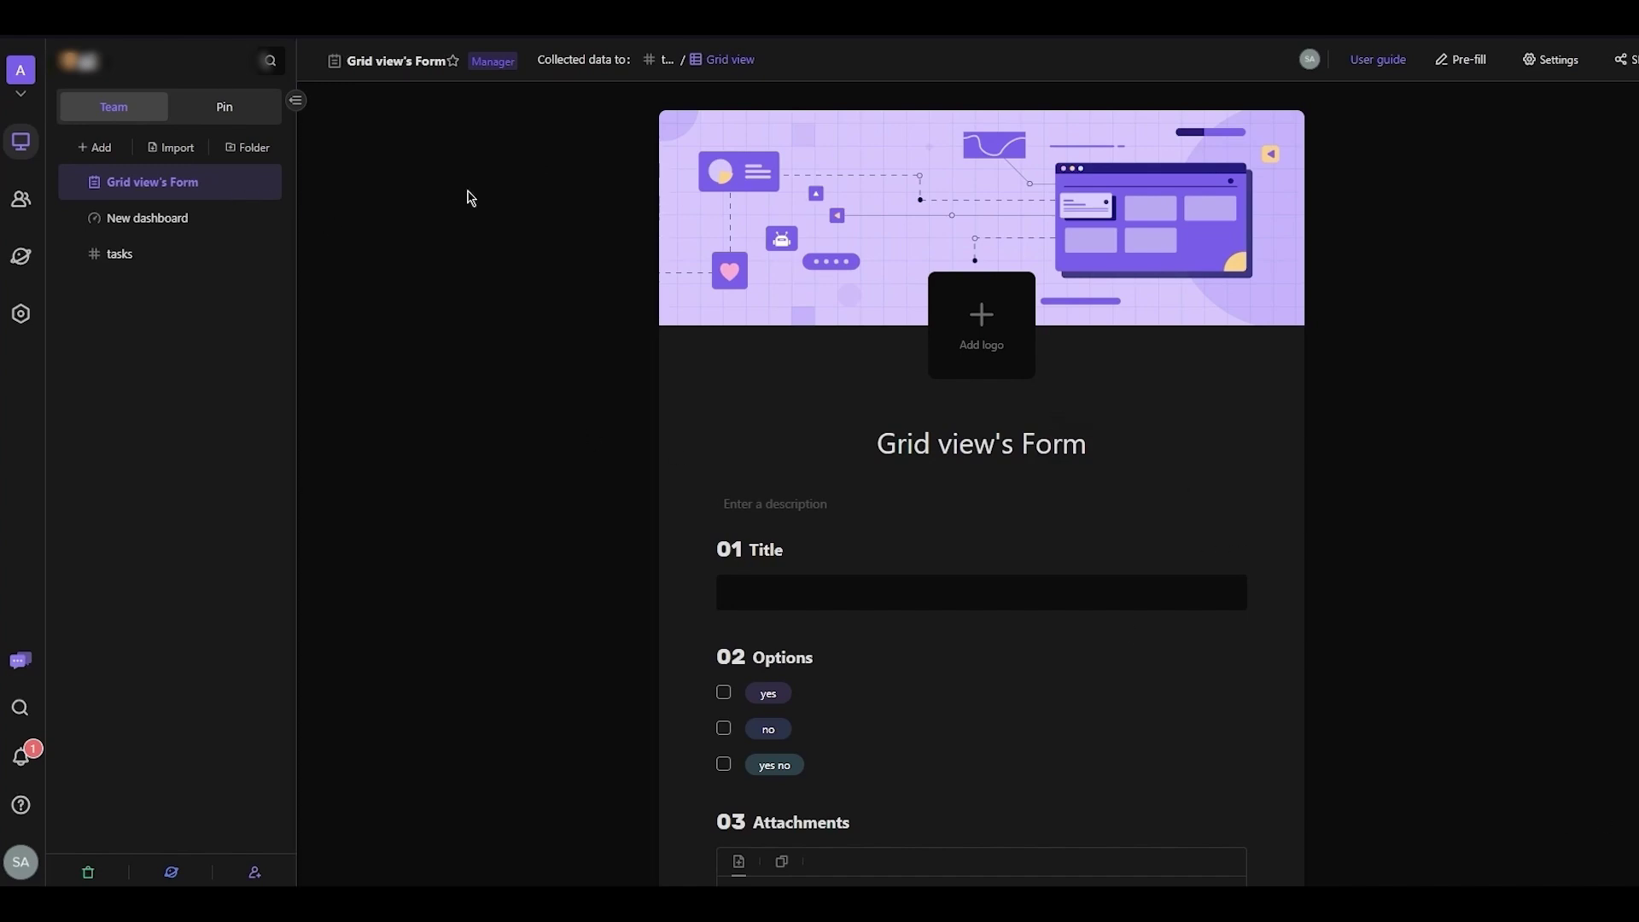
Step: Switch to the space with the "A Simple & Powerful CRM" folder and open the Database view of CRM Database
click(145, 249)
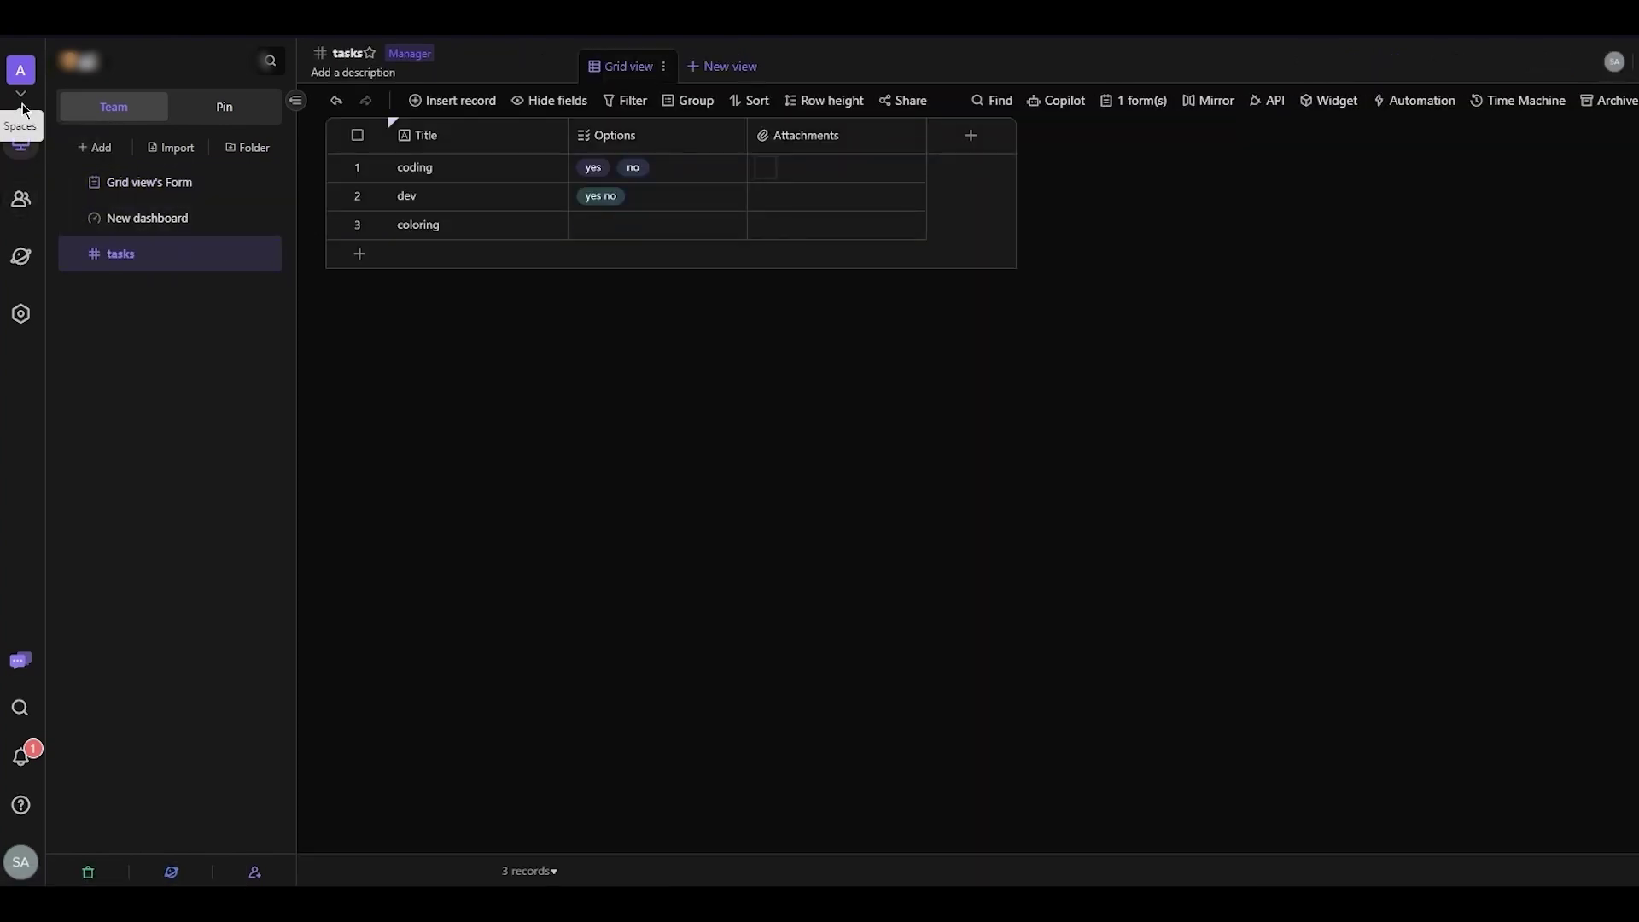
click(20, 71)
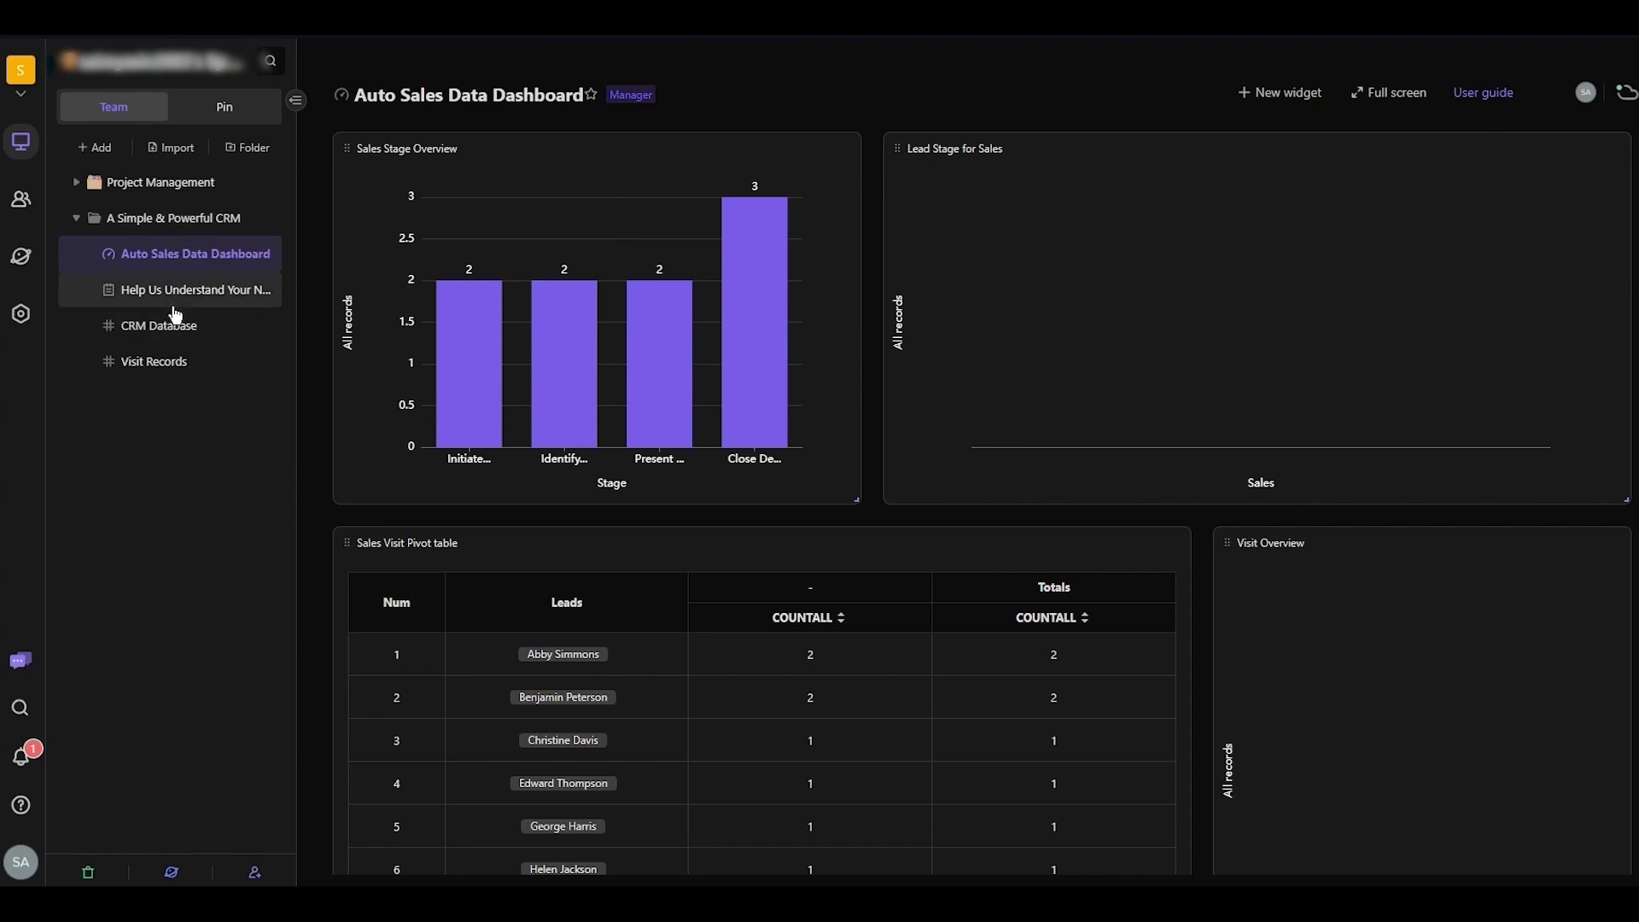
click(179, 340)
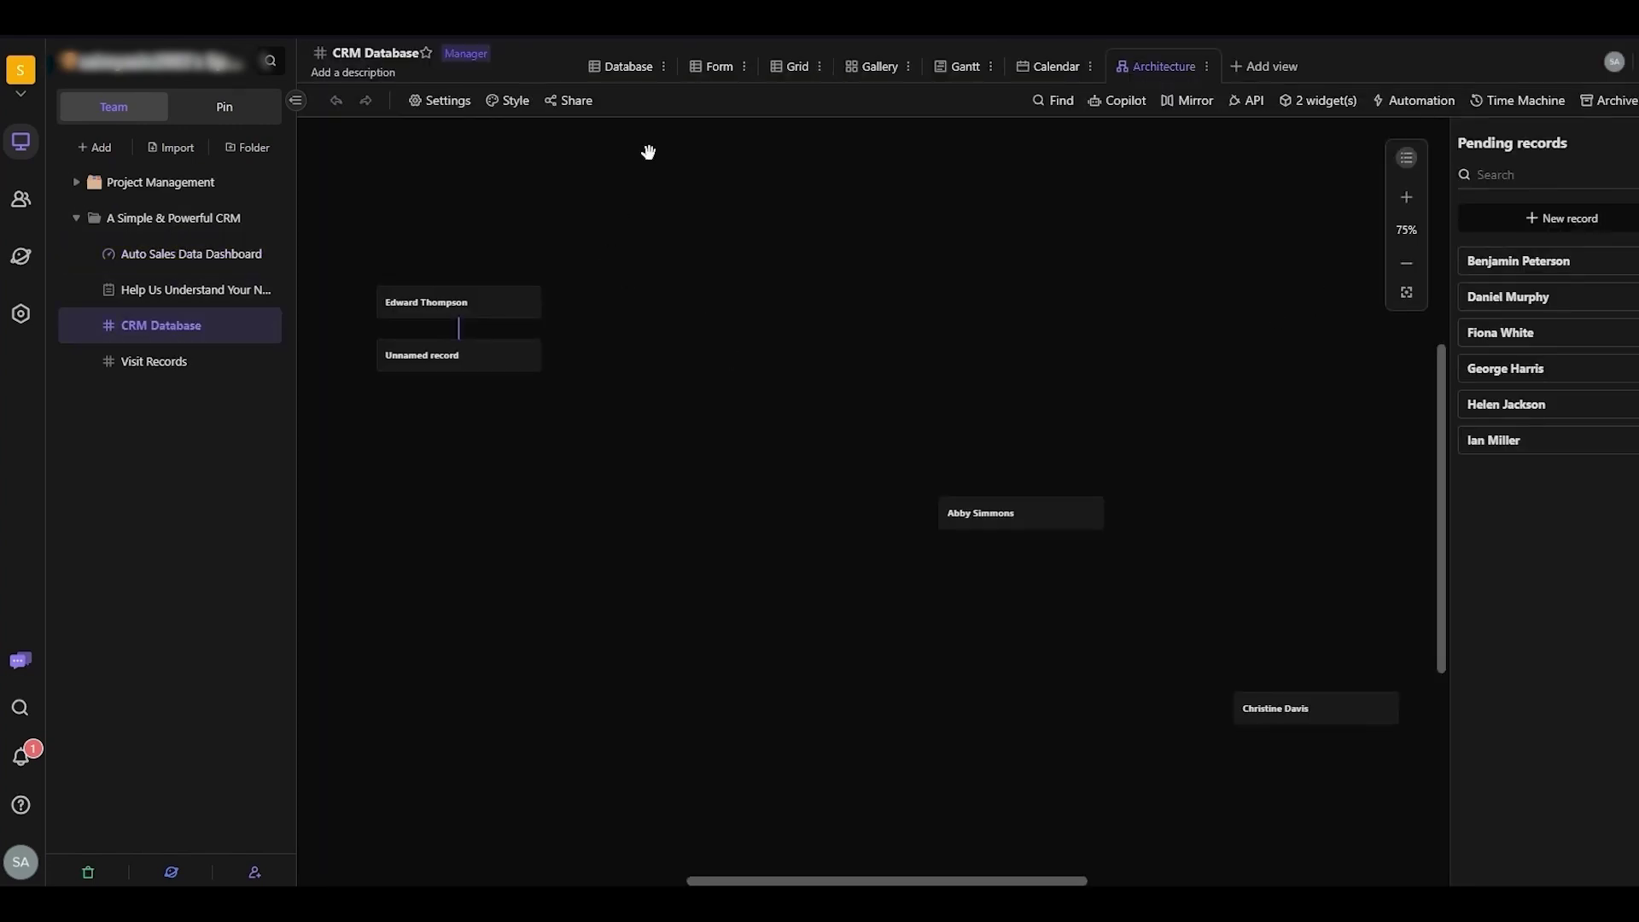
click(618, 67)
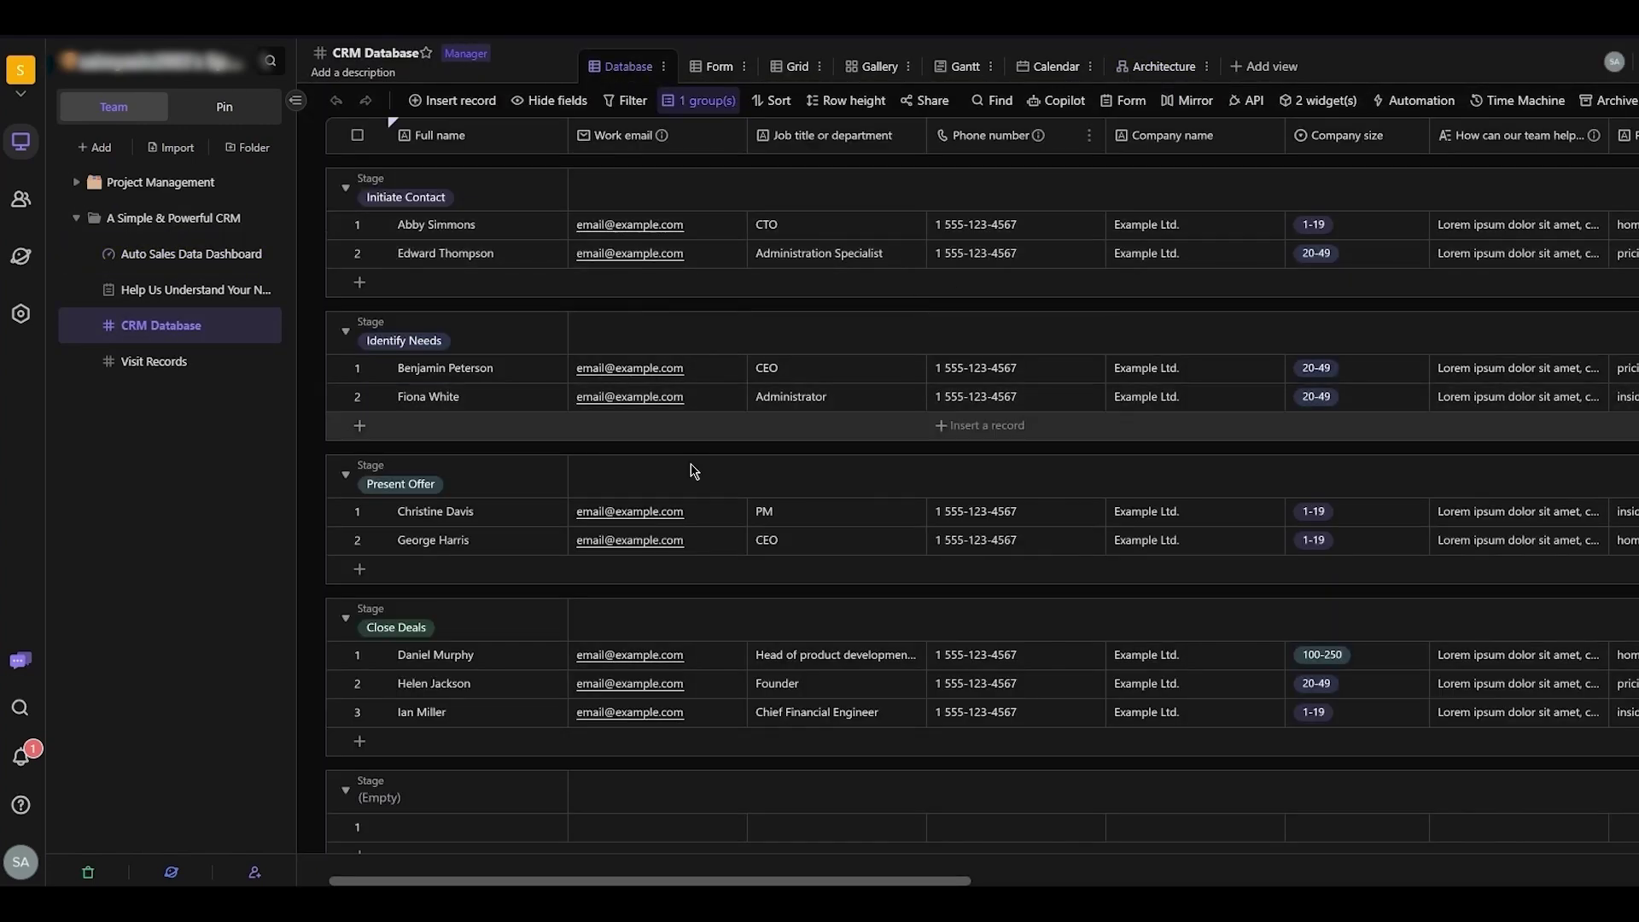
scroll(786, 347, down, 1)
scroll(786, 347, up, 1)
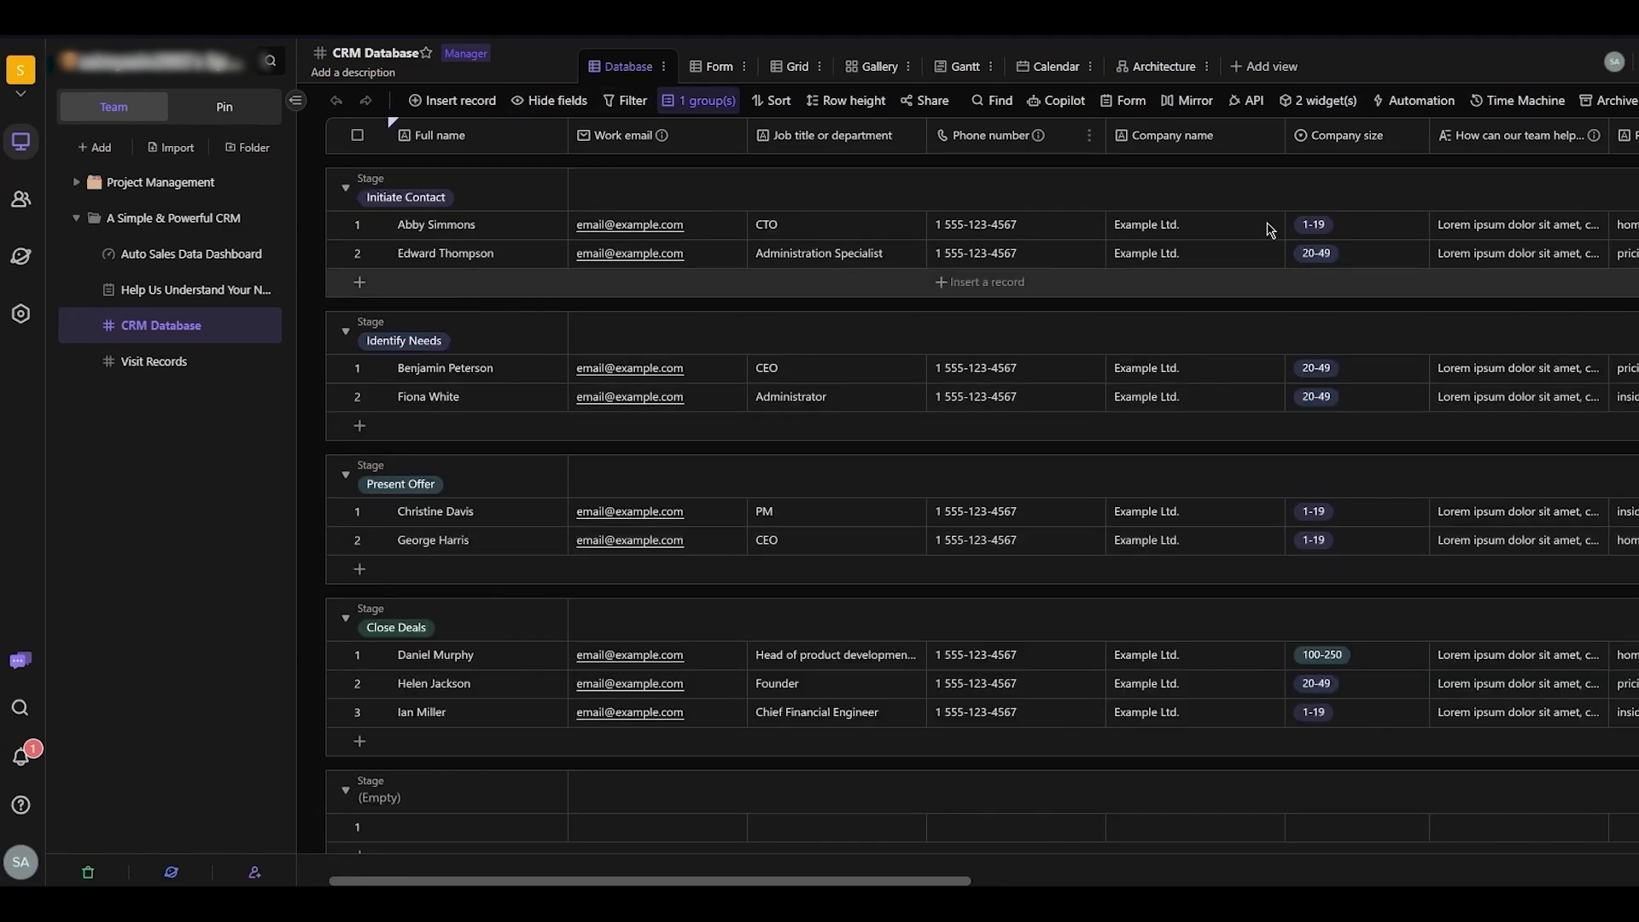
Step: Examine the view types that can be added to CRM Database and look through its Form, Grid and Gallery views
click(1267, 70)
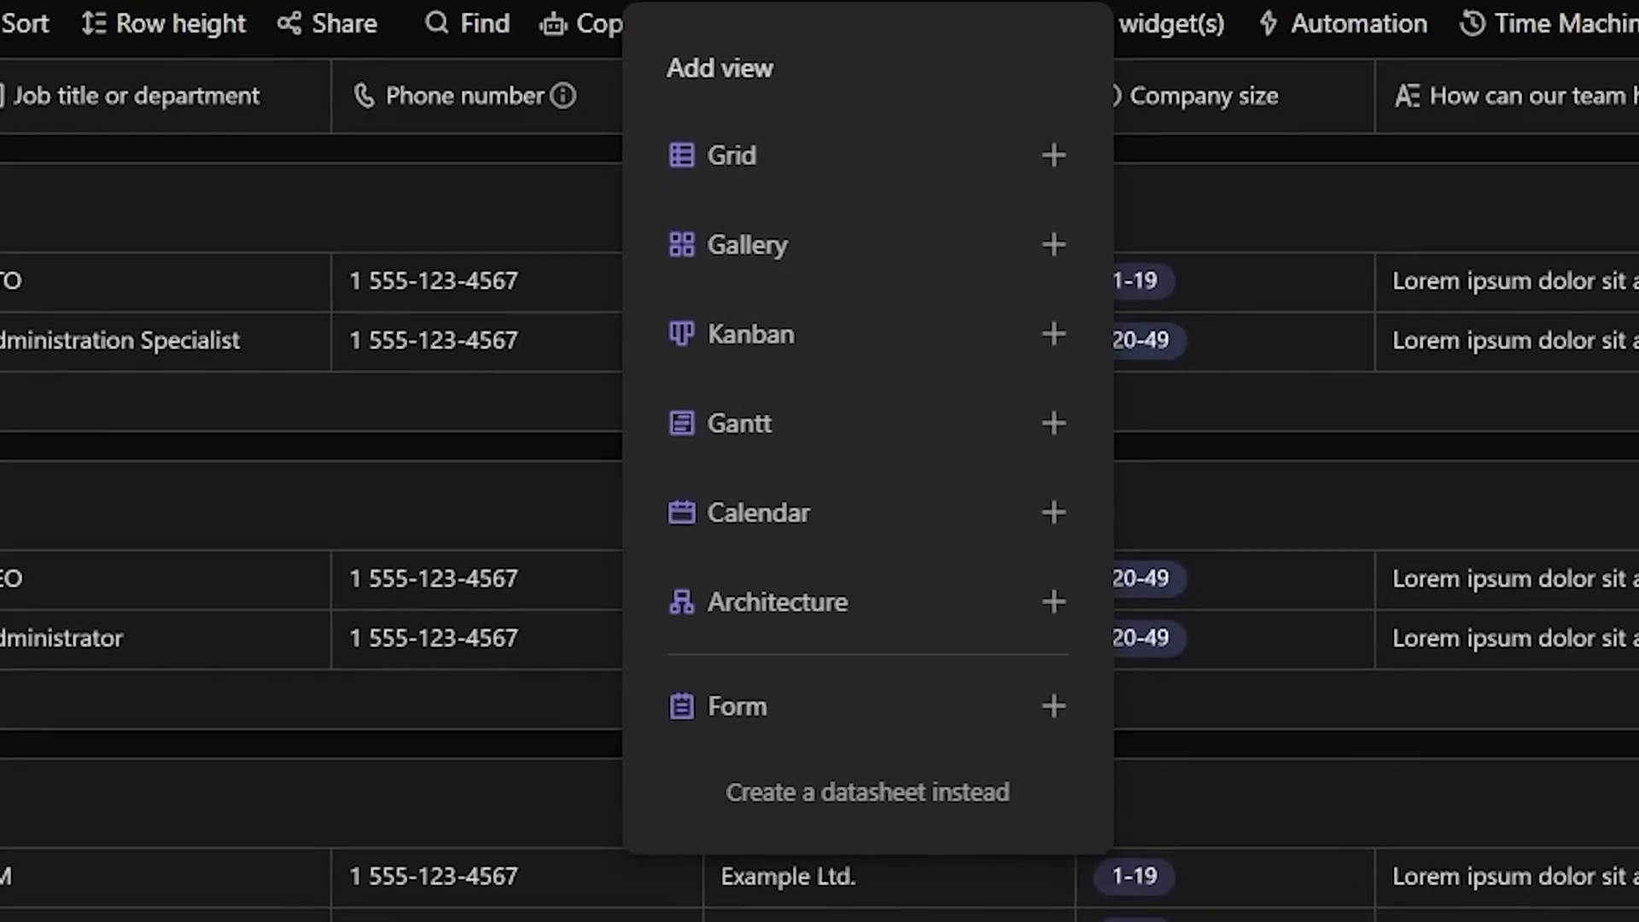
key(Escape)
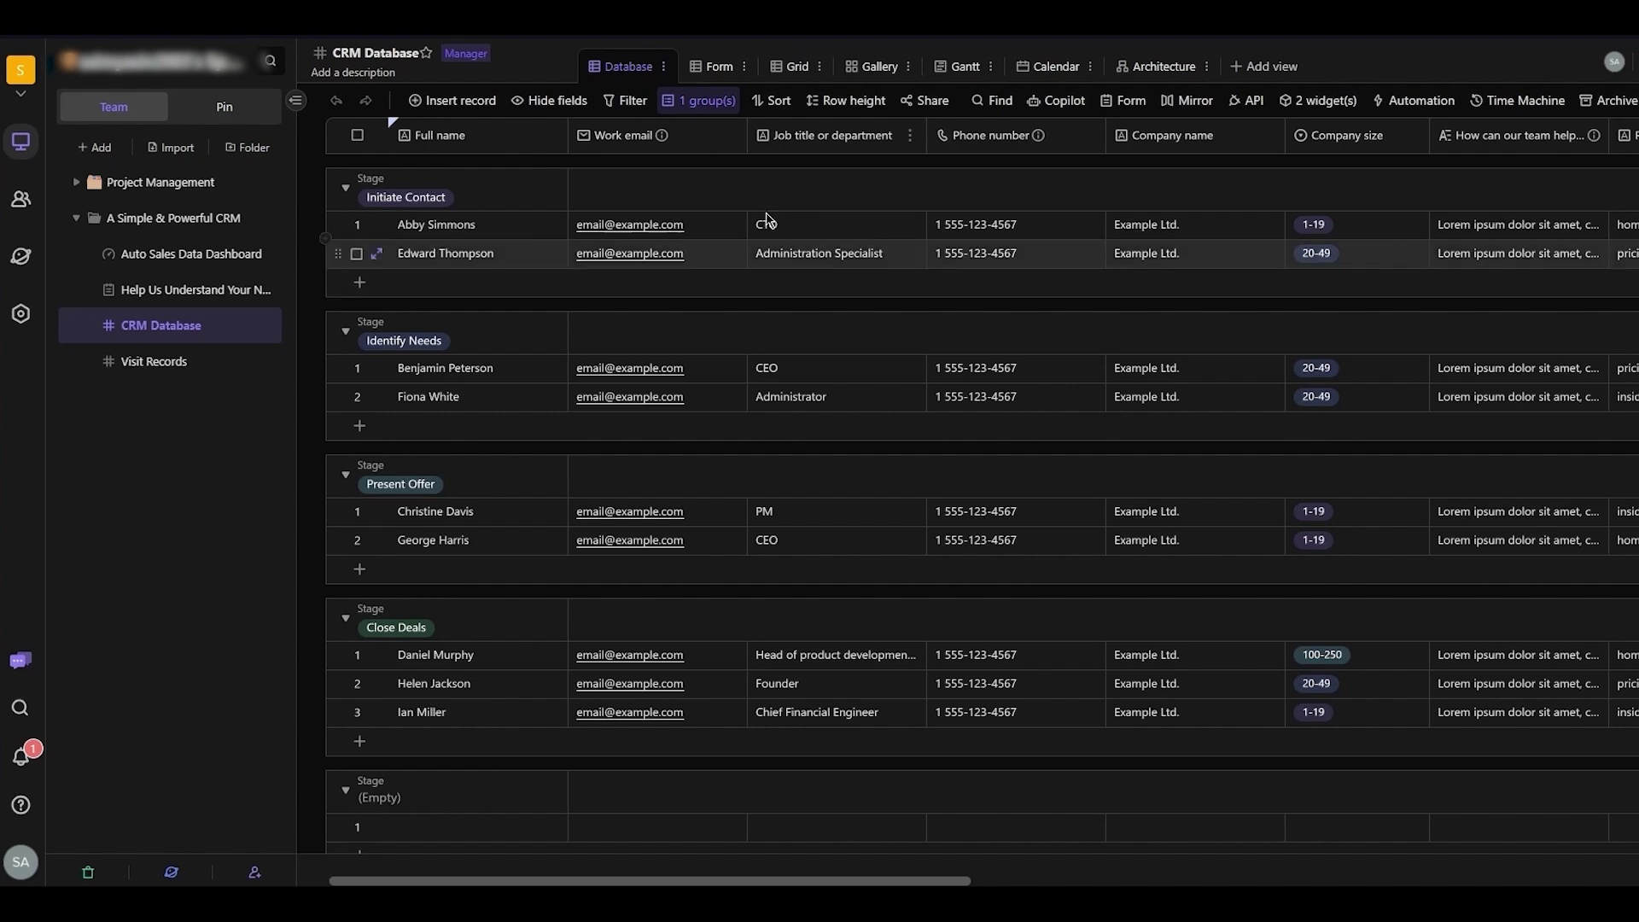
click(736, 66)
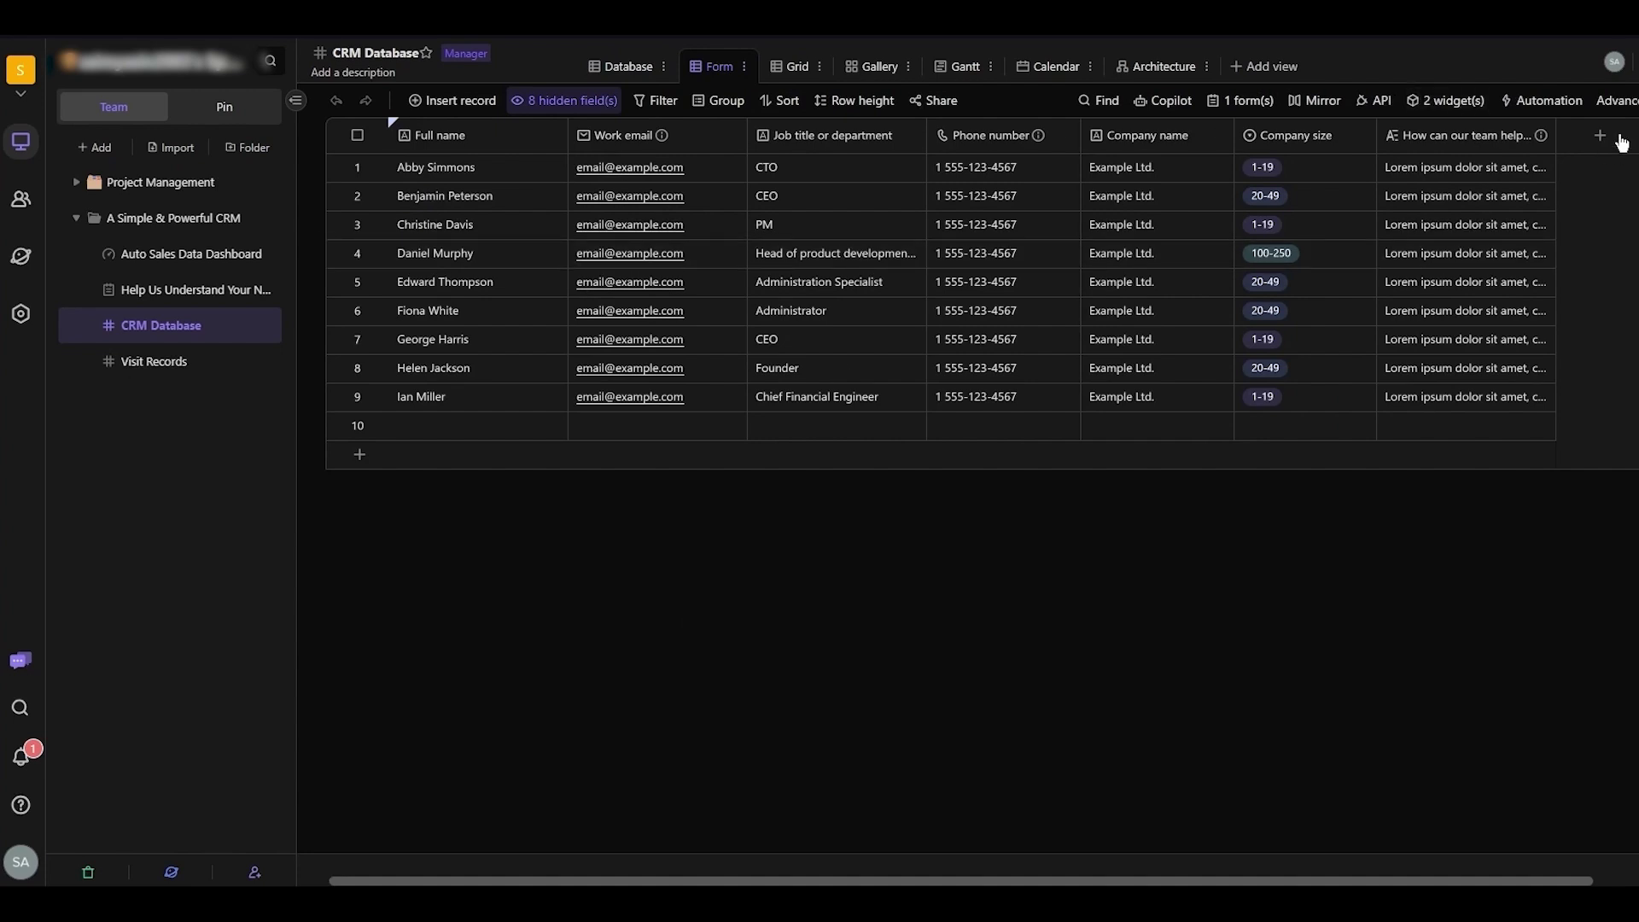
click(794, 66)
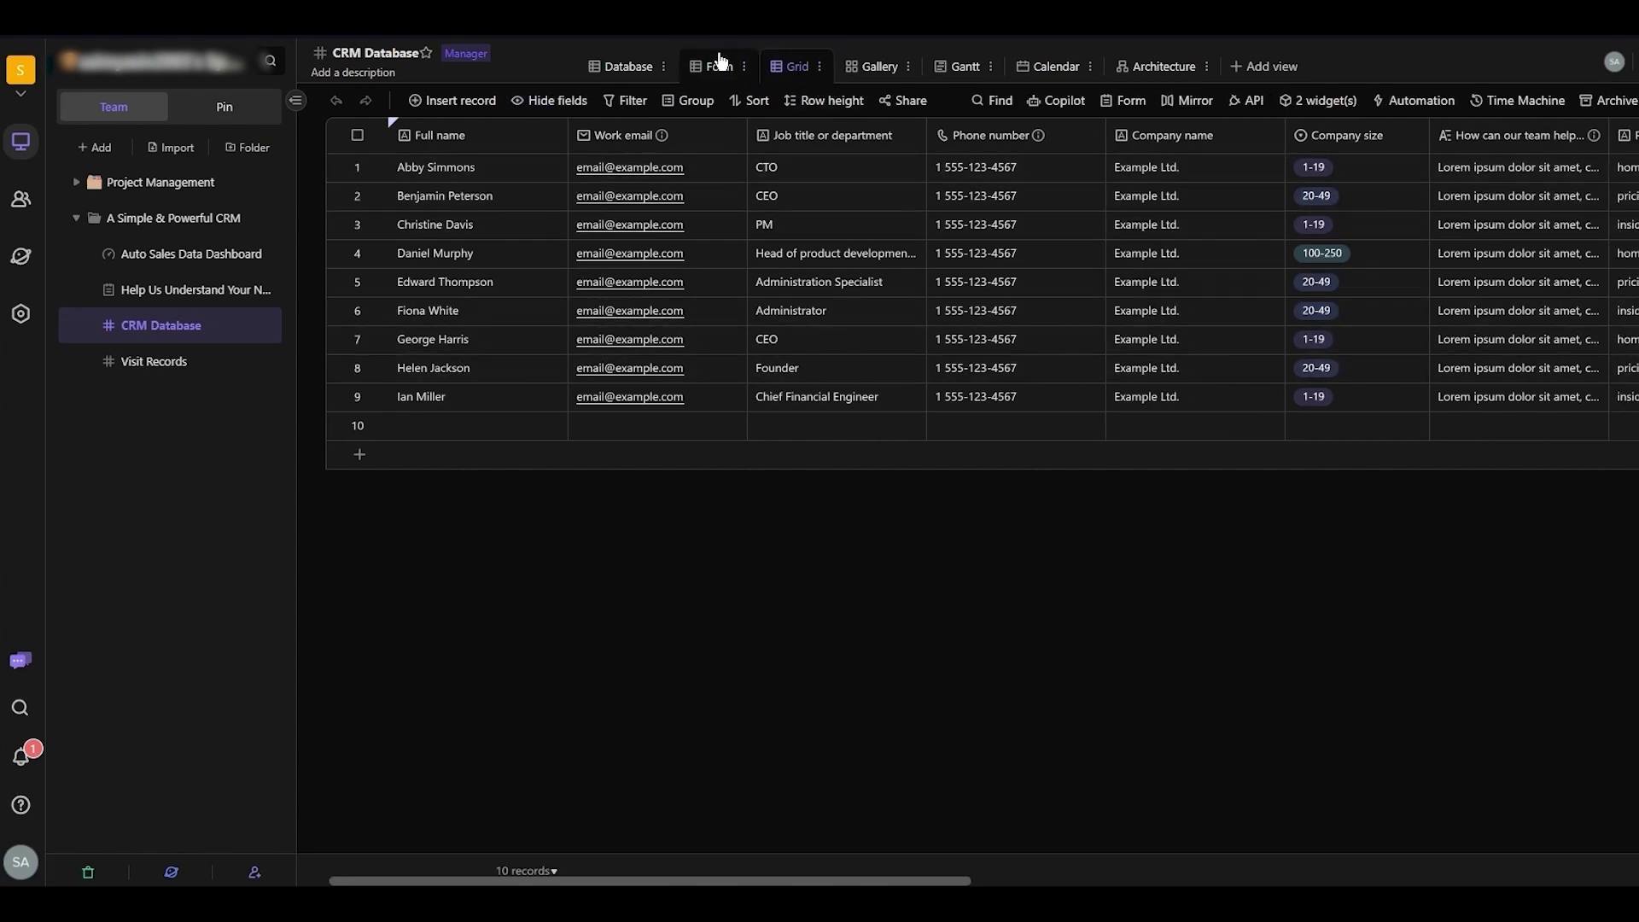
click(717, 65)
click(792, 61)
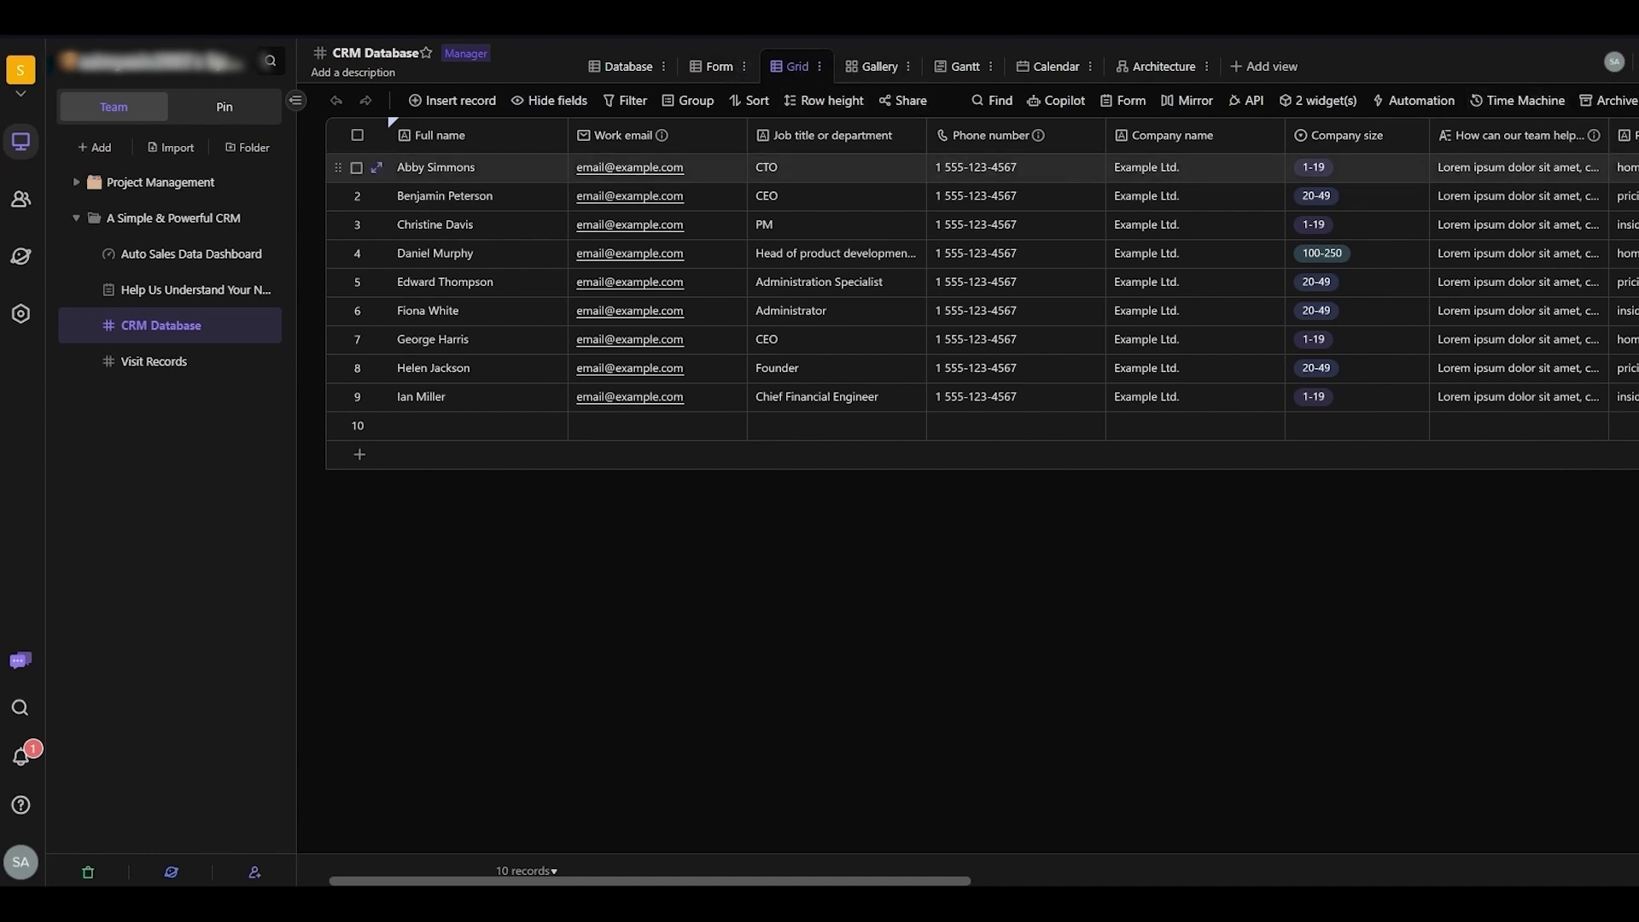
click(875, 66)
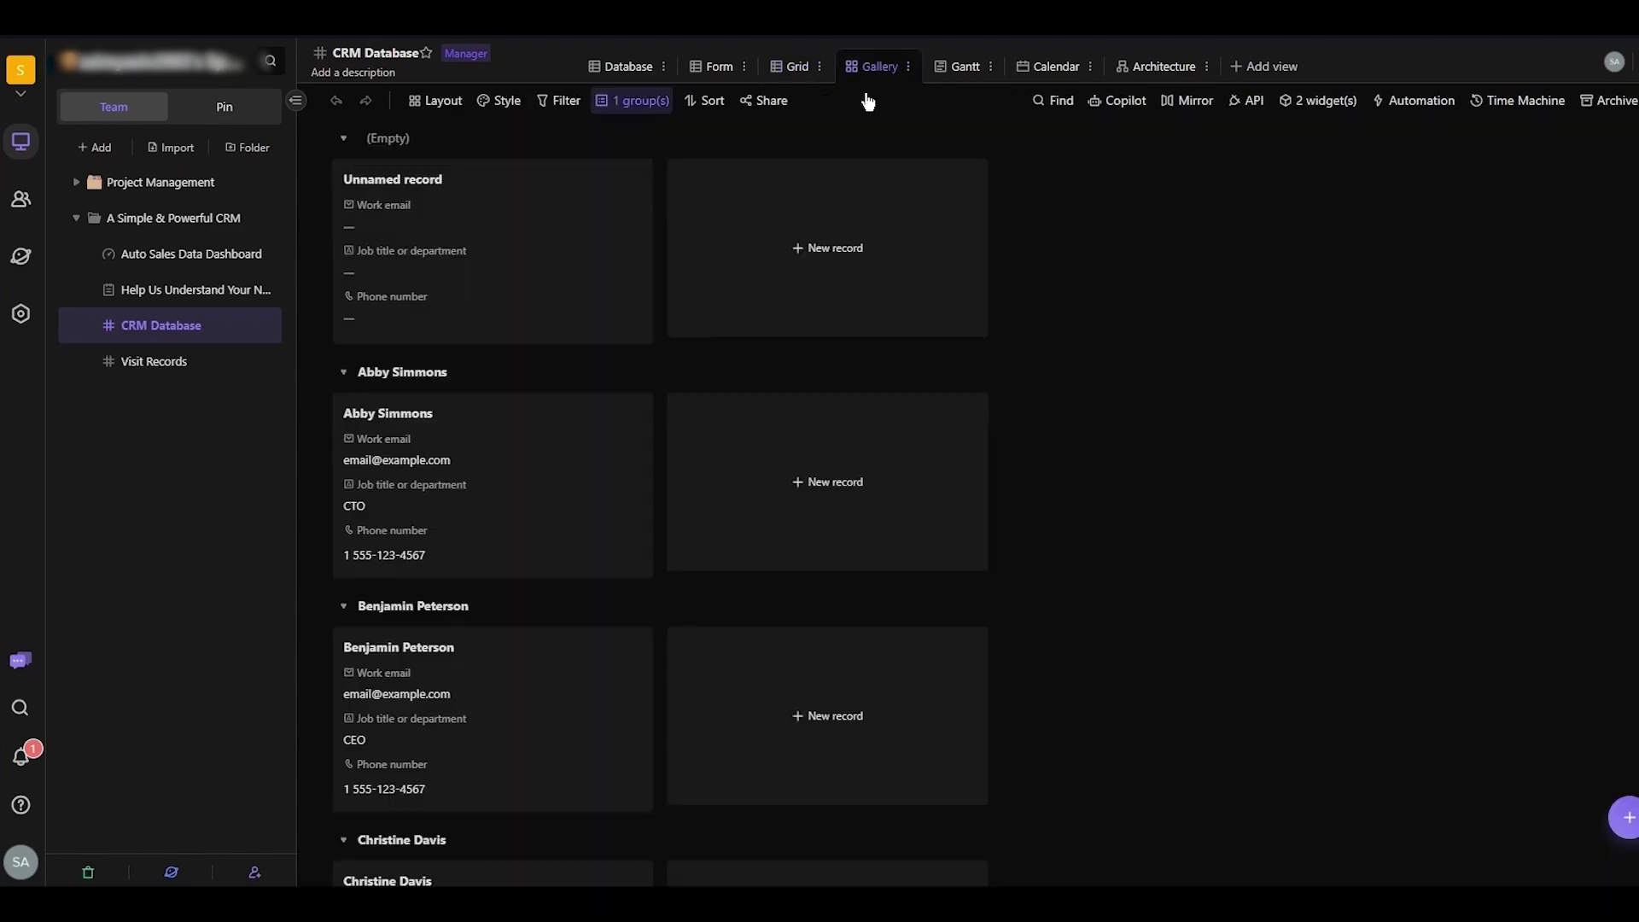
scroll(549, 267, down, 15)
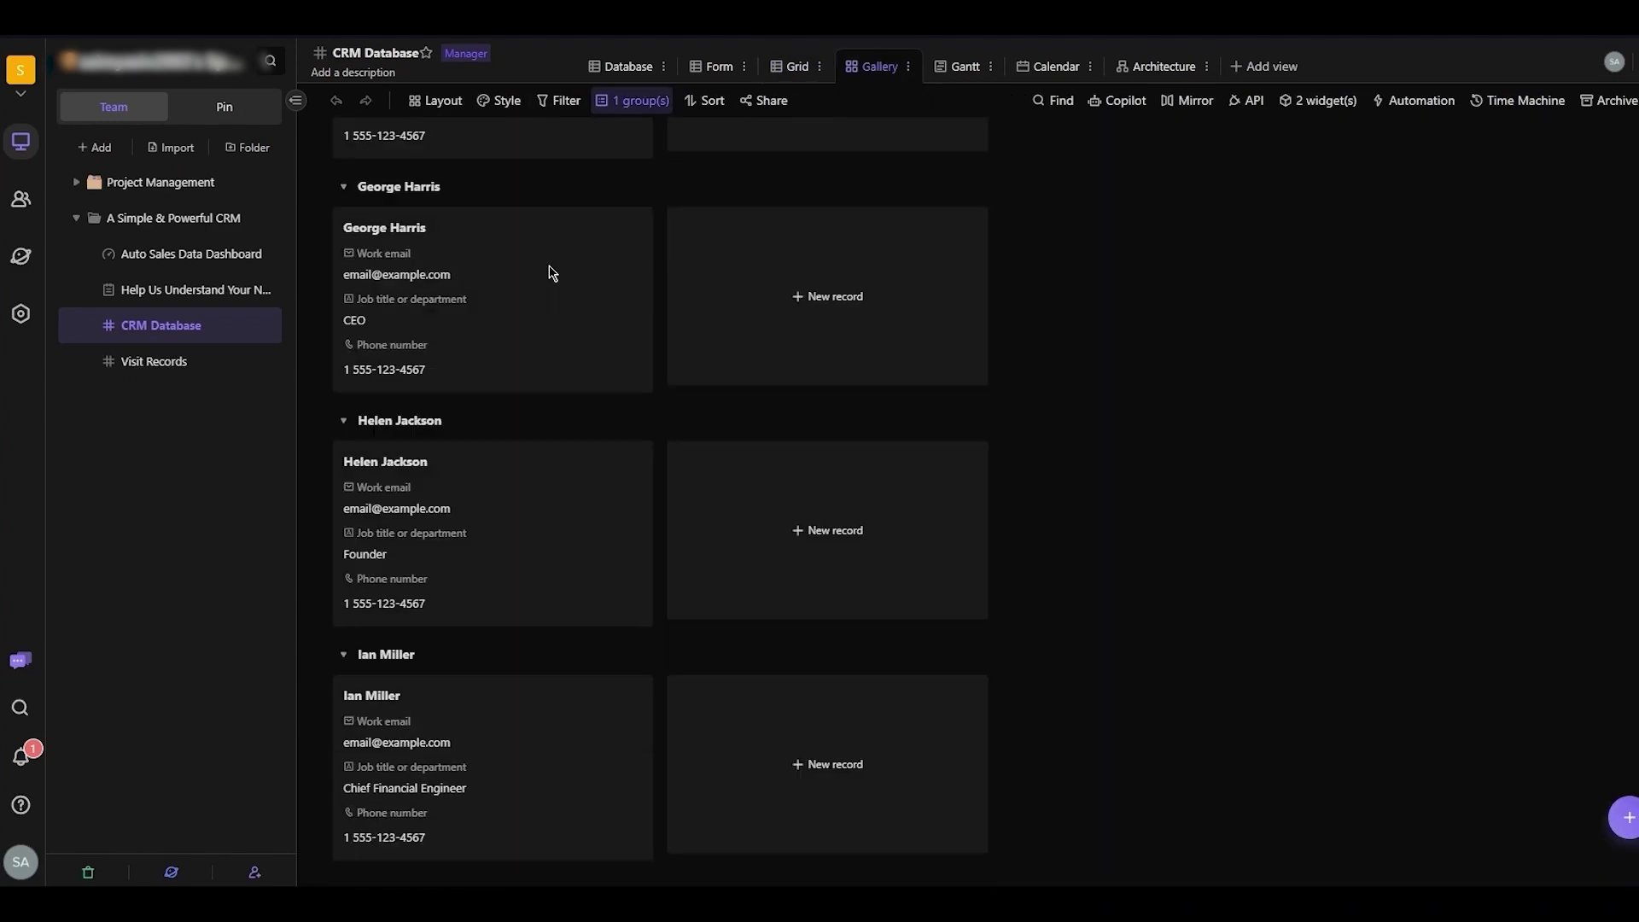
scroll(490, 307, up, 15)
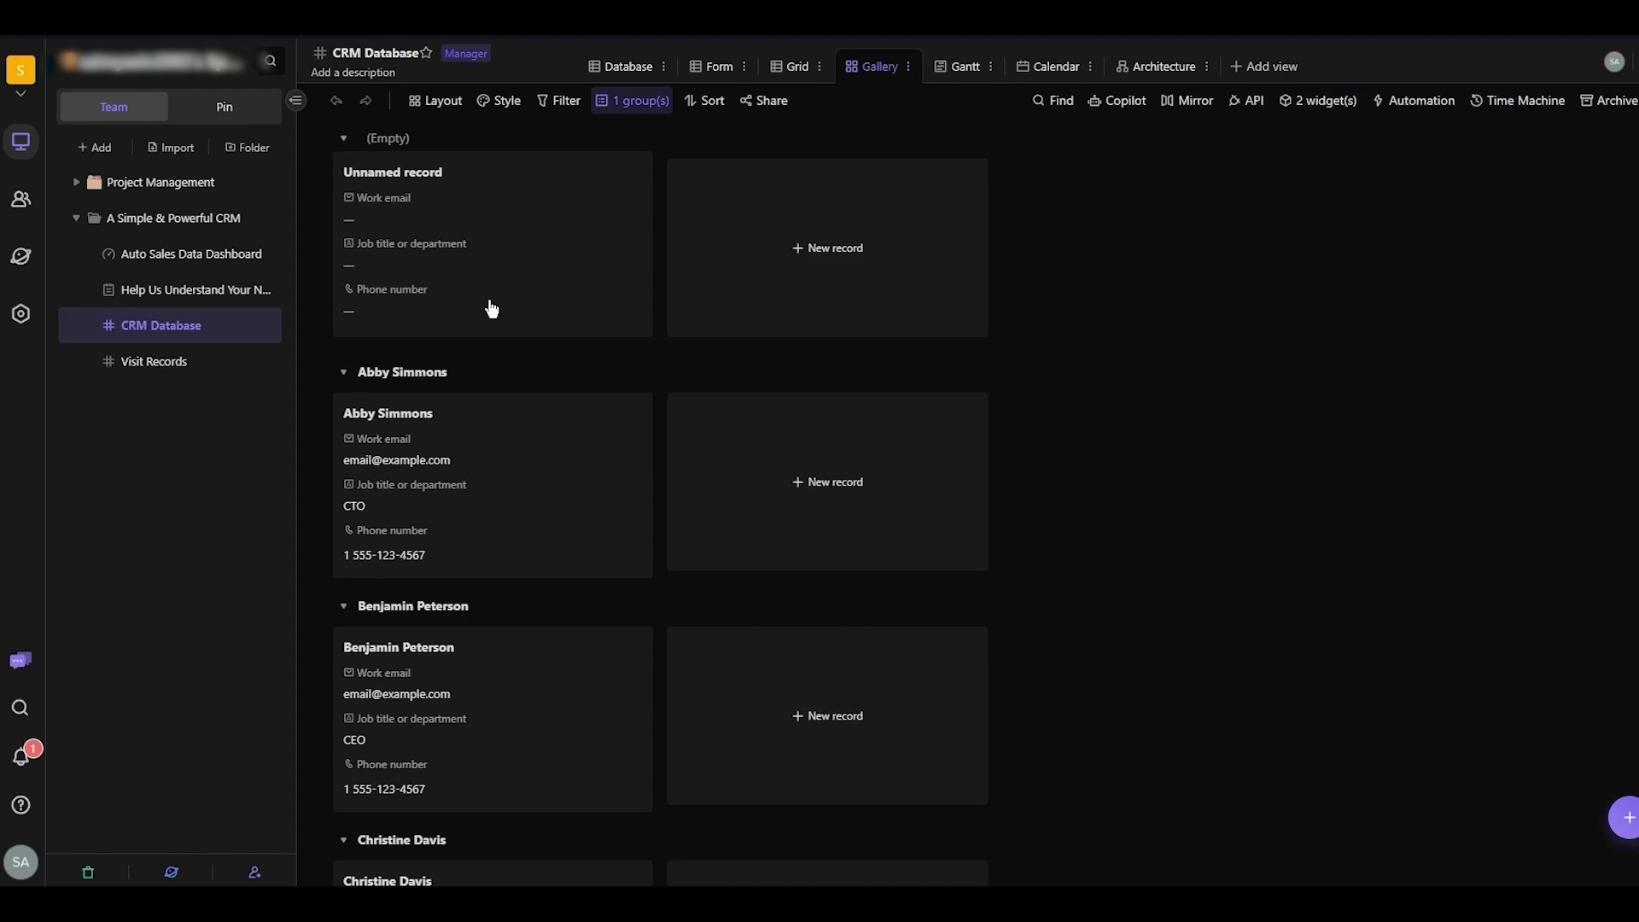
Step: Look through the record cards in the Gallery view and the timeline in the Gantt view of CRM Database
scroll(491, 307, down, 3)
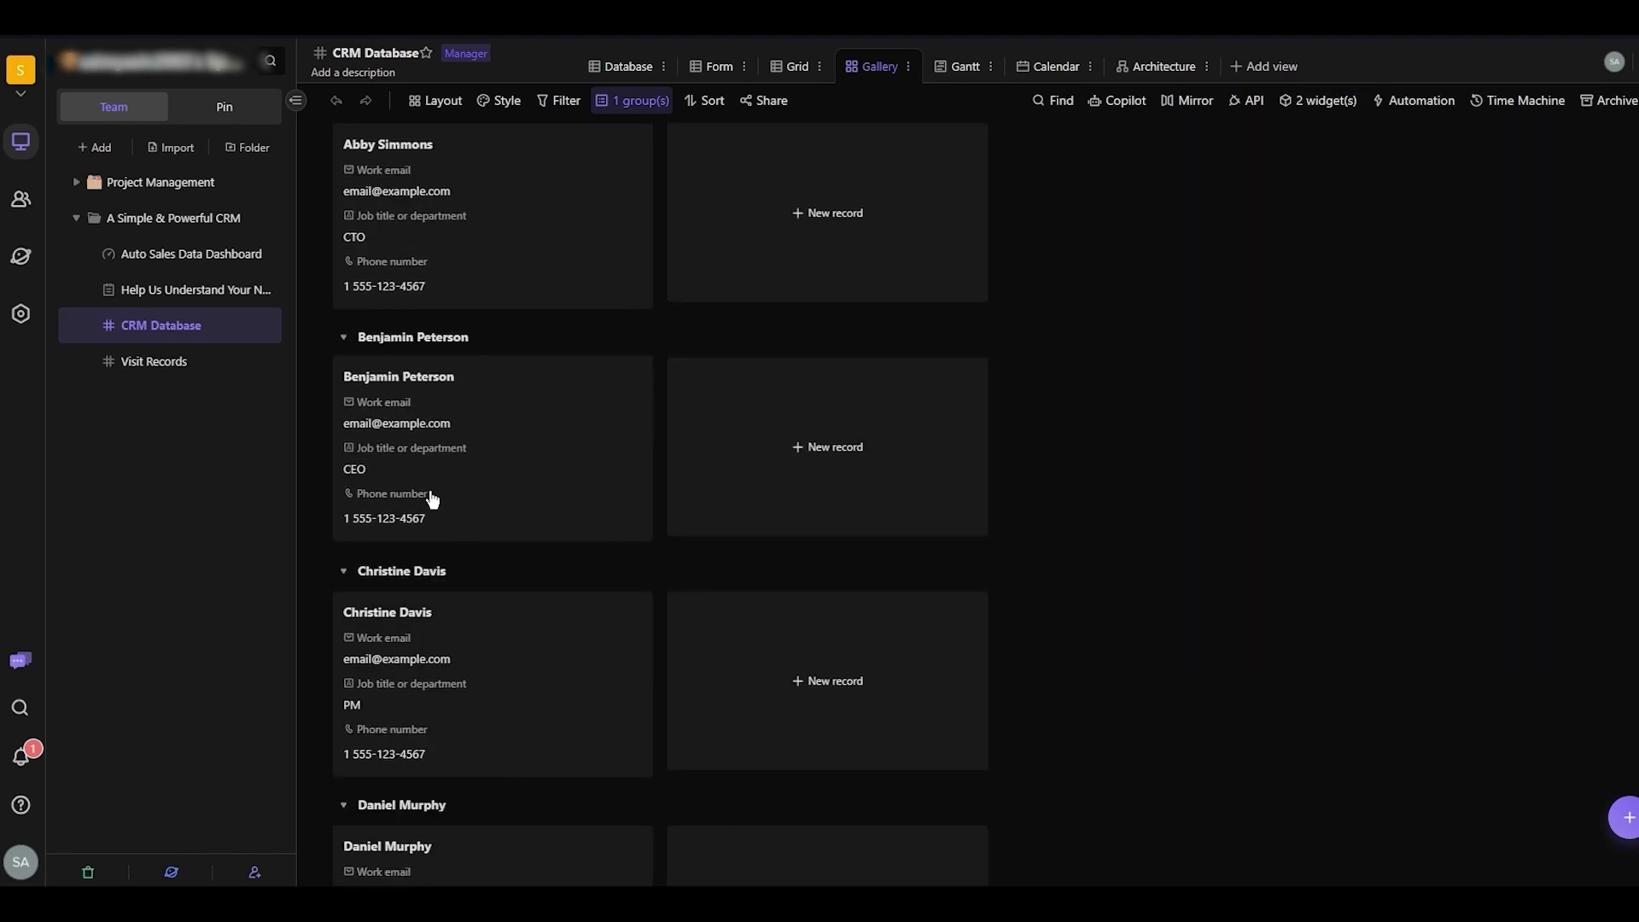
scroll(484, 449, down, 7)
scroll(482, 448, down, 7)
scroll(481, 447, up, 17)
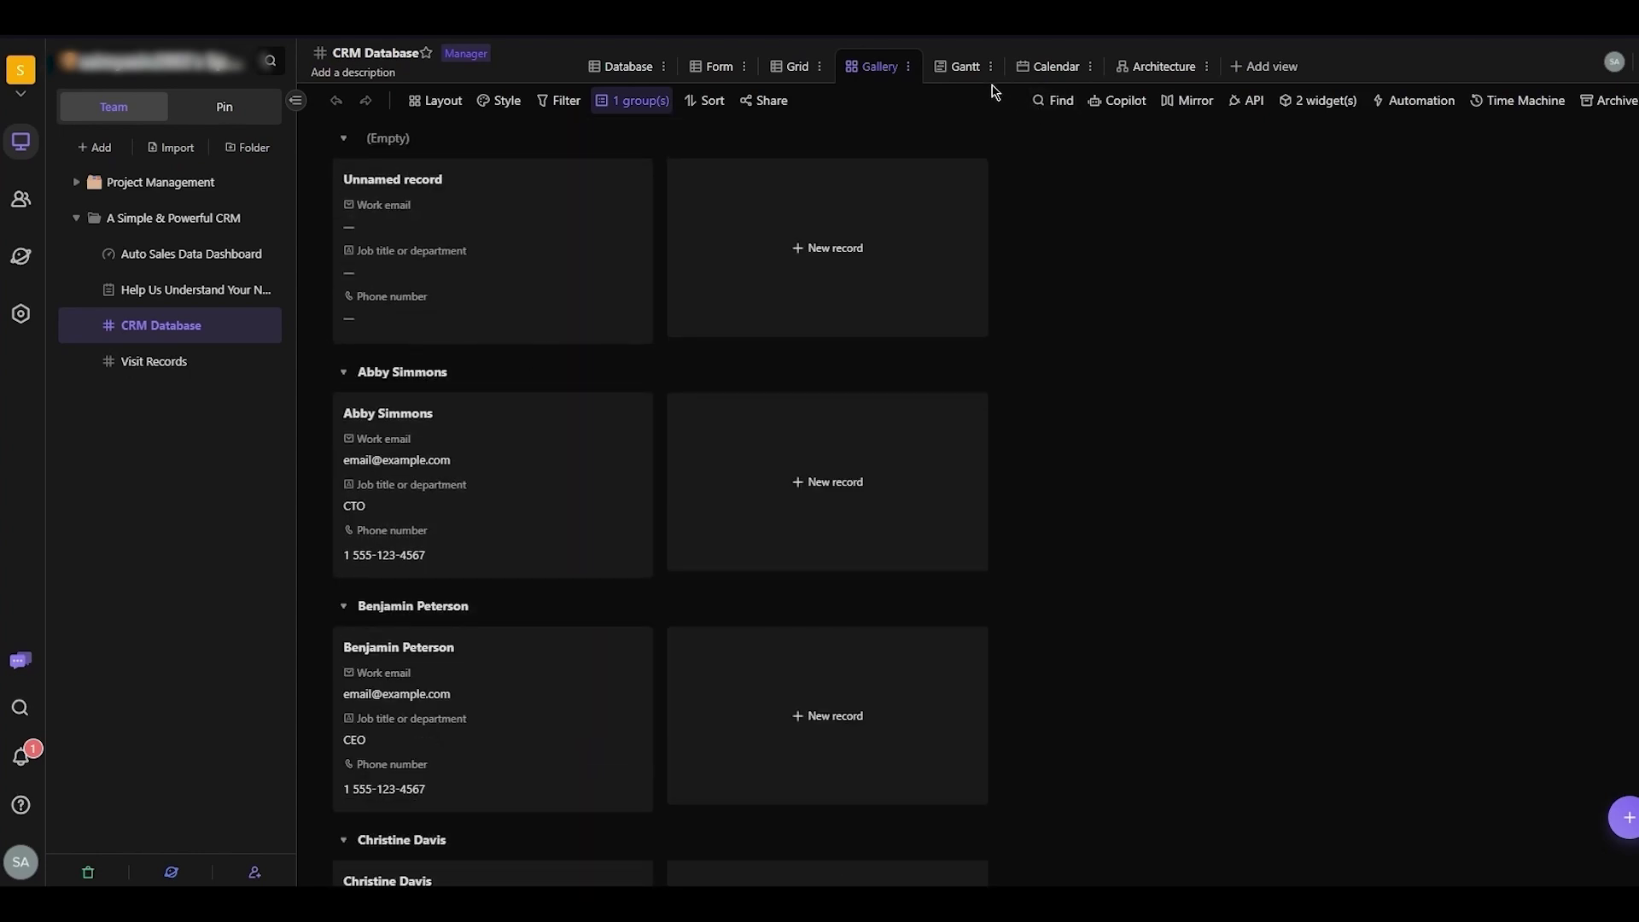
click(963, 67)
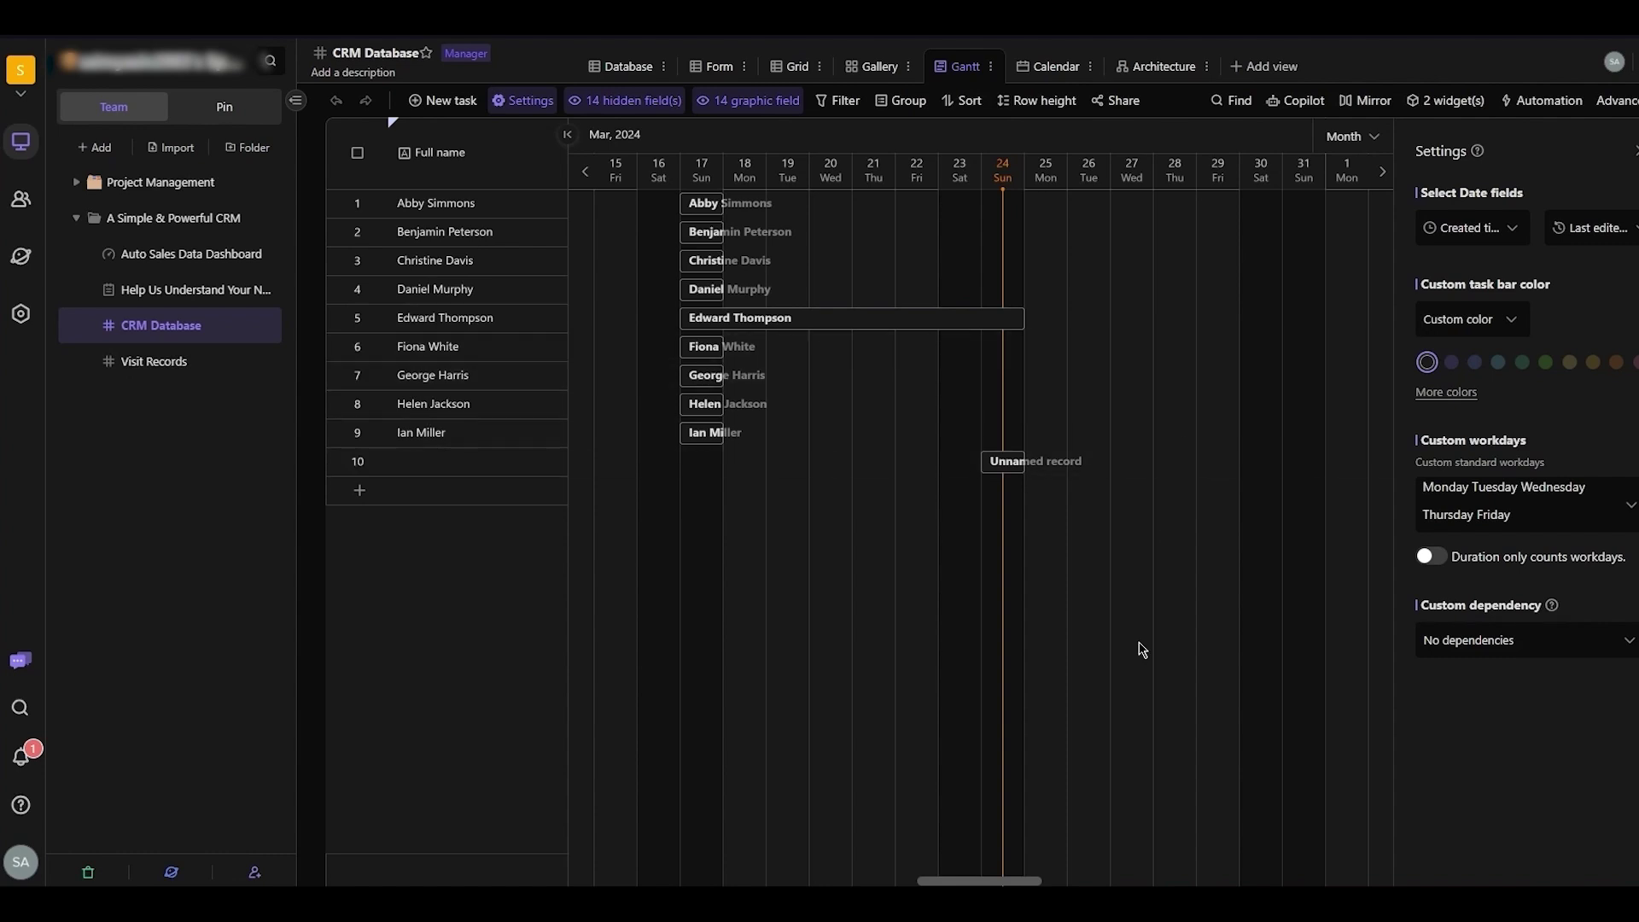
drag(1128, 876, 1020, 856)
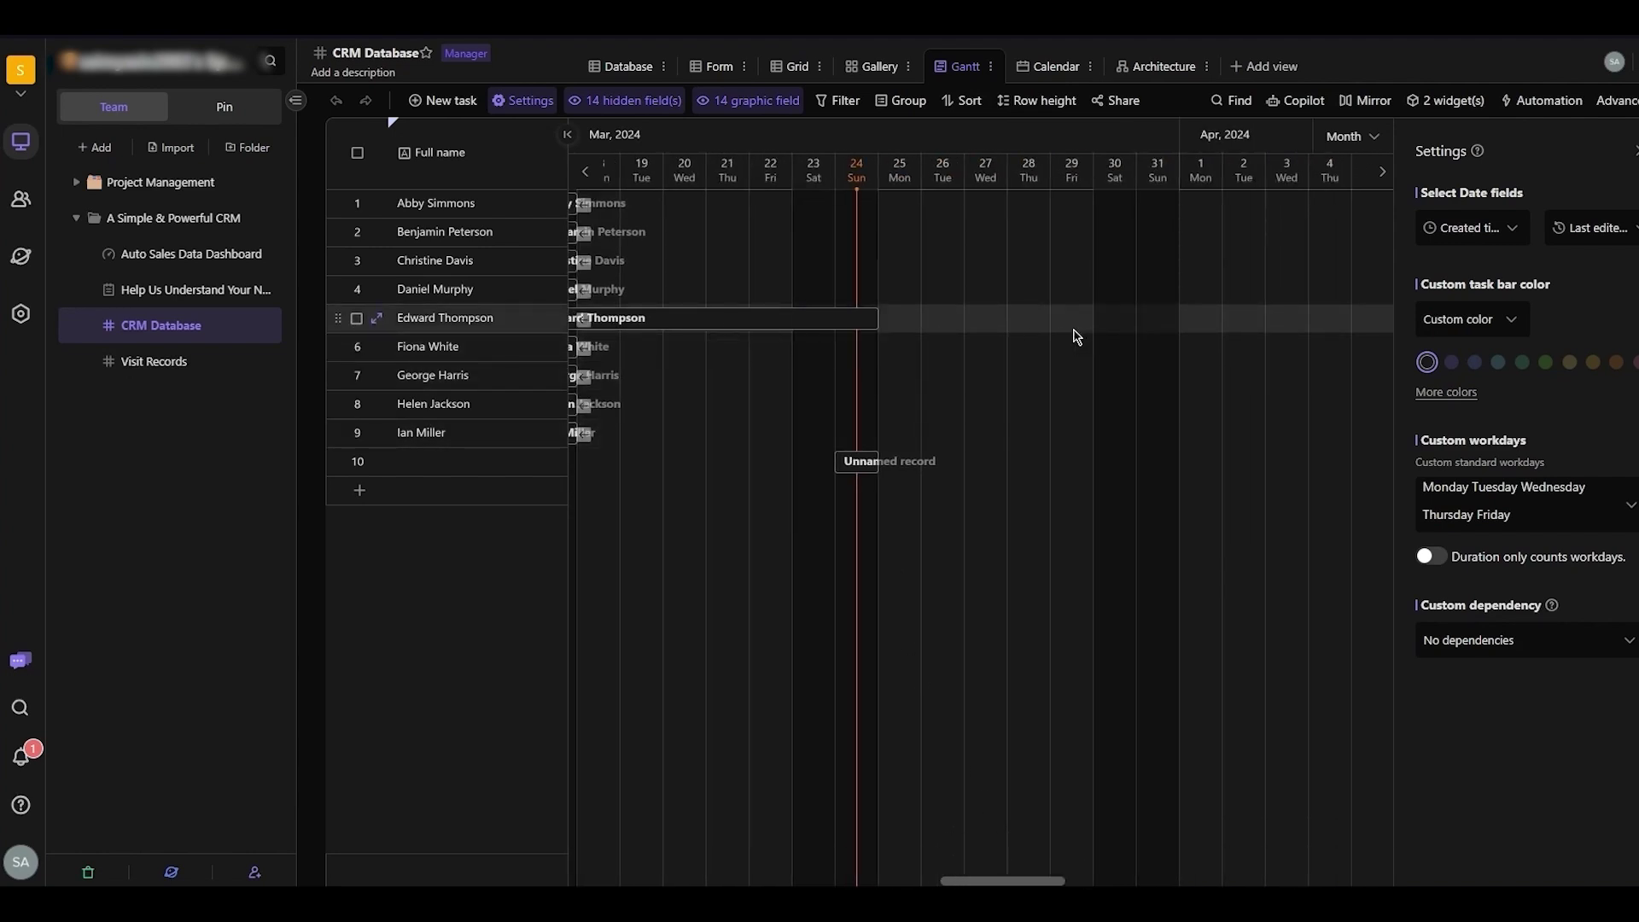
Step: Open the Calendar view and add a blank record on 7 March 2024
click(1048, 69)
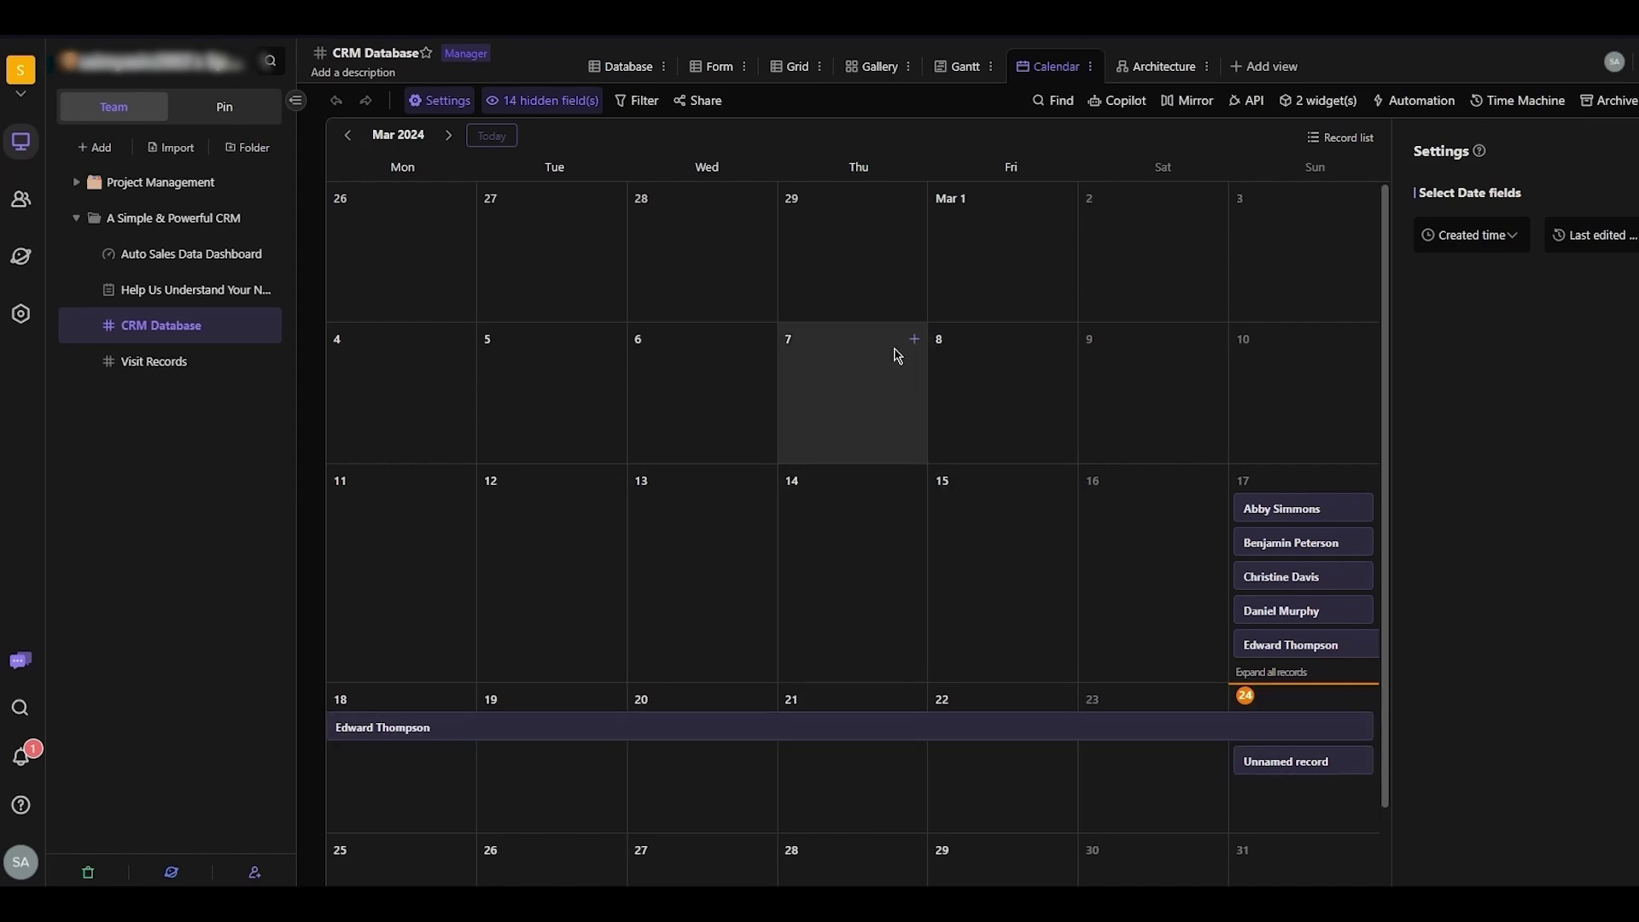
click(912, 340)
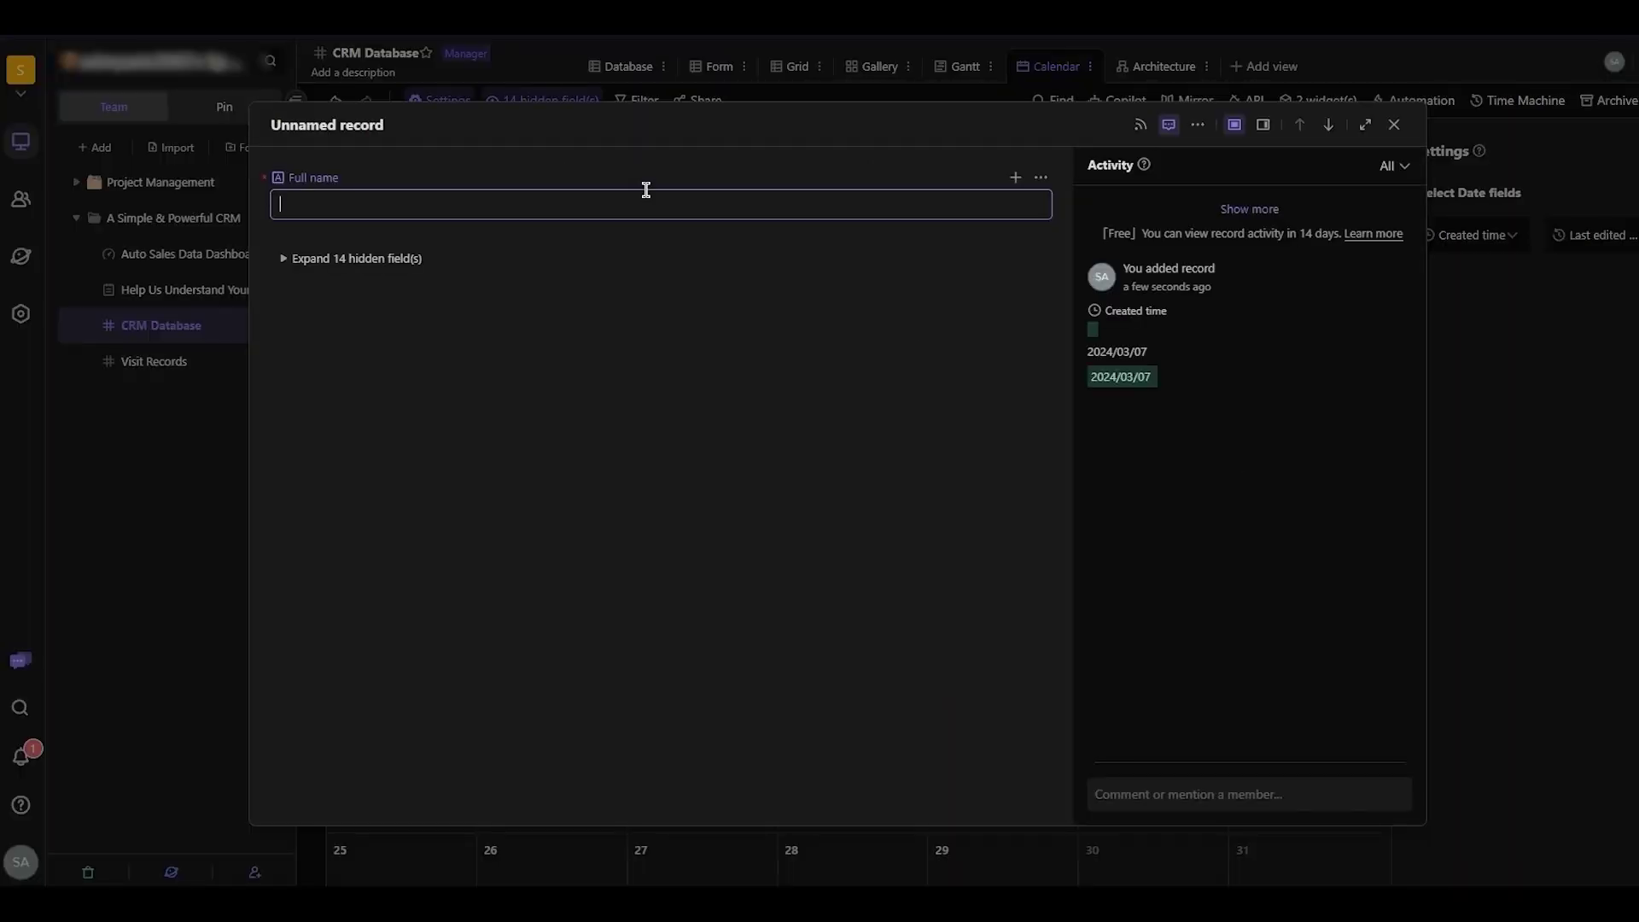
click(1394, 125)
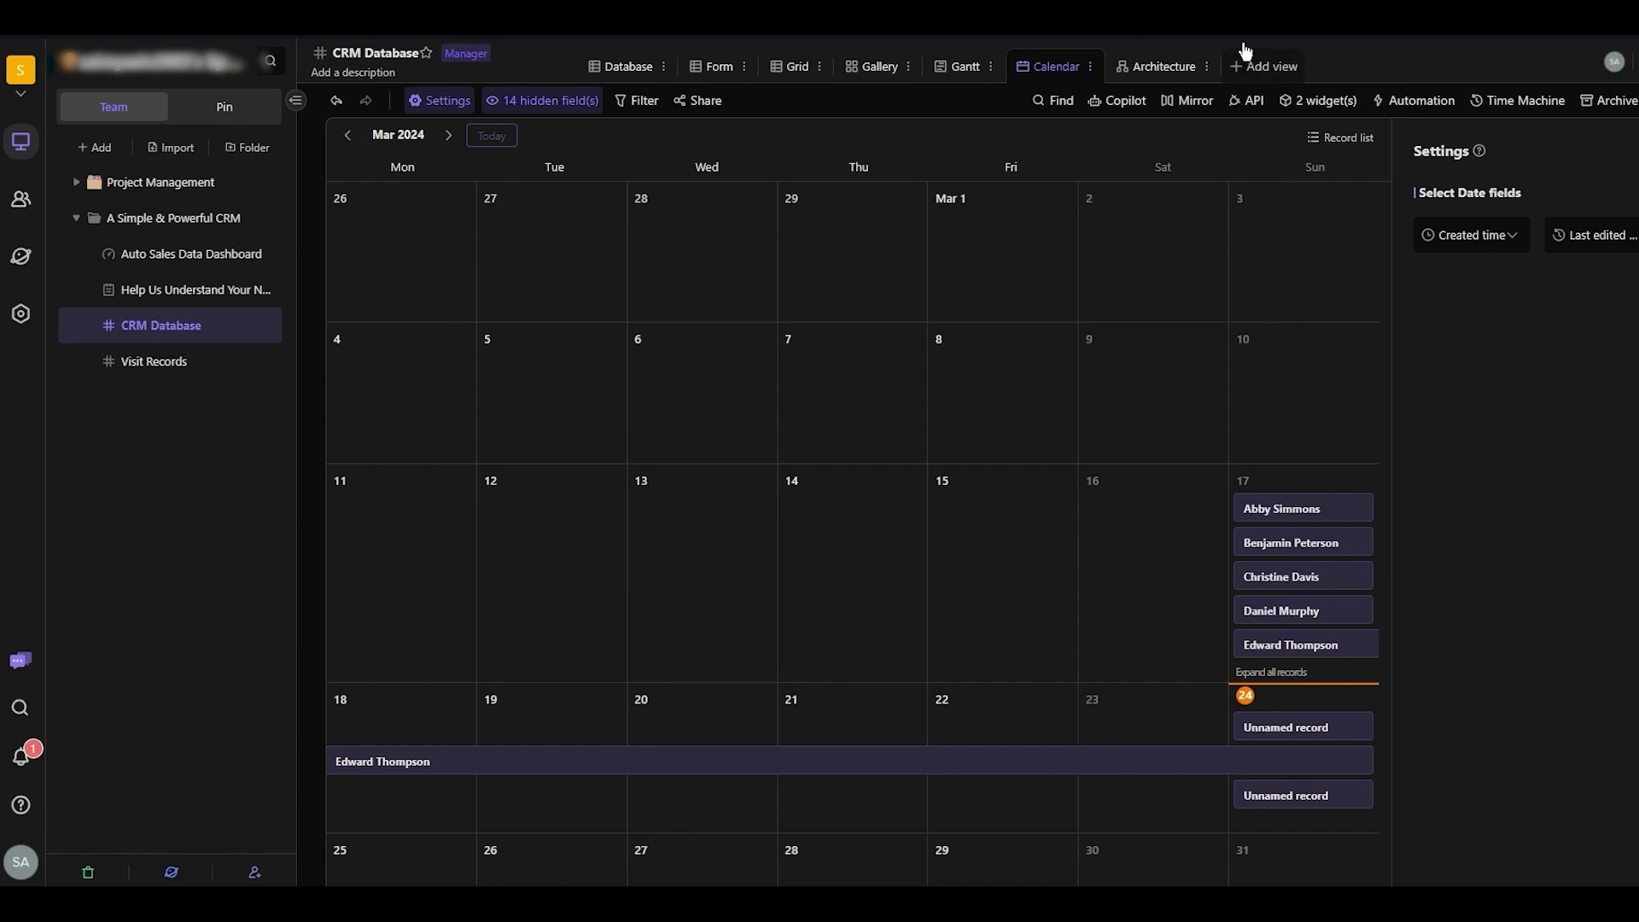
Step: In the Architecture view, arrange the record cards into a hierarchy with two cards side by side beneath the unnamed record
click(1139, 79)
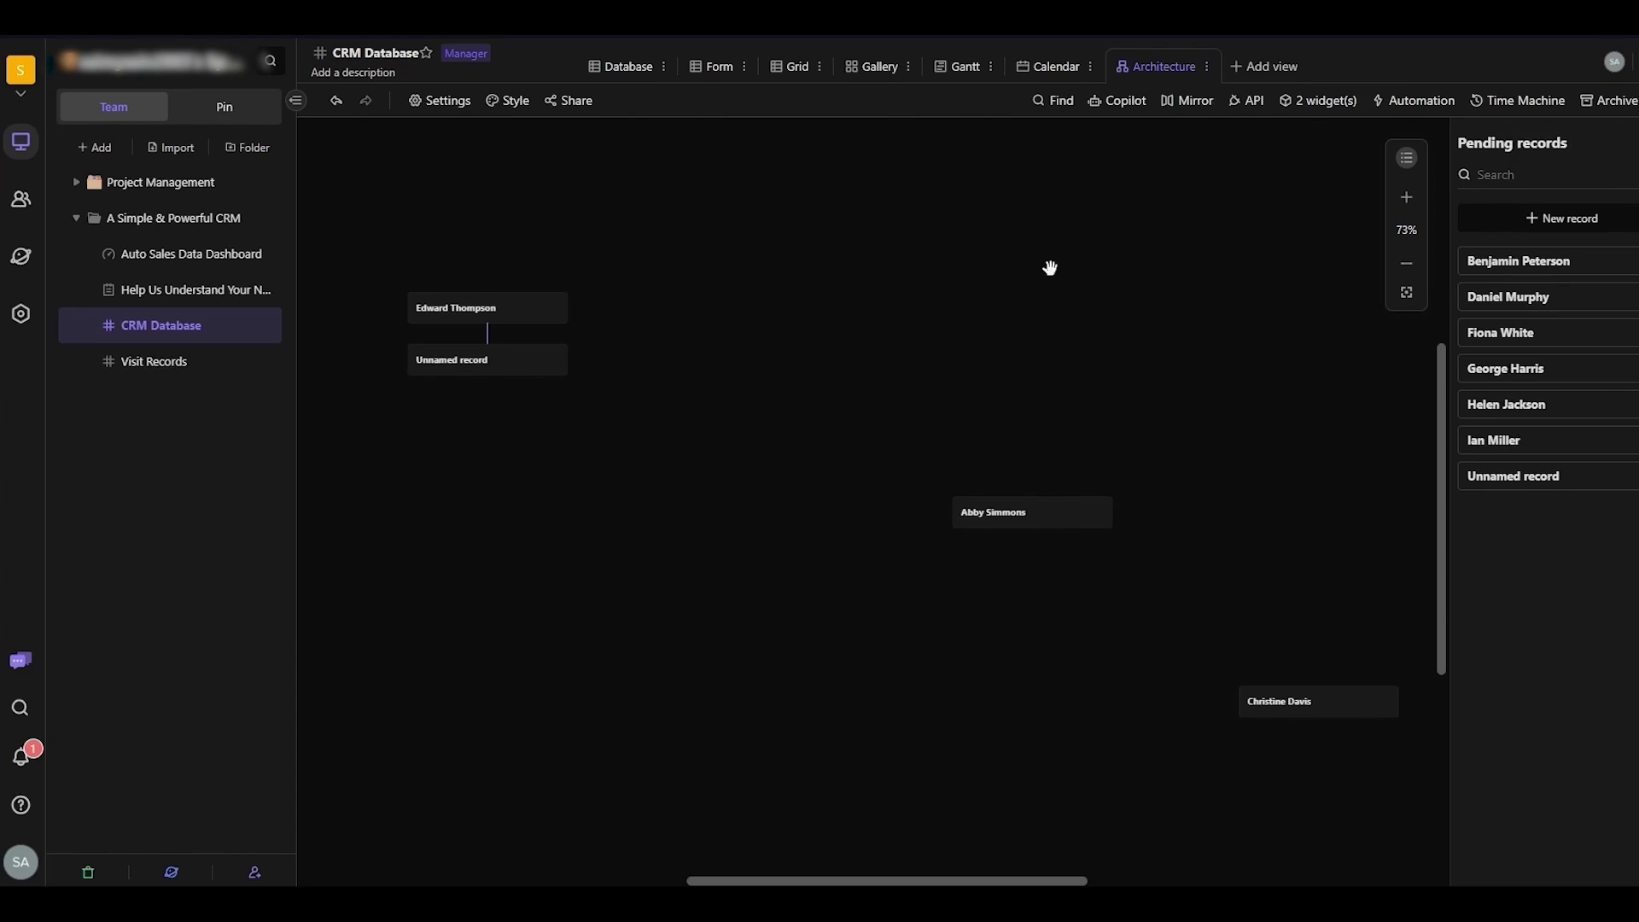
drag(1507, 275, 911, 232)
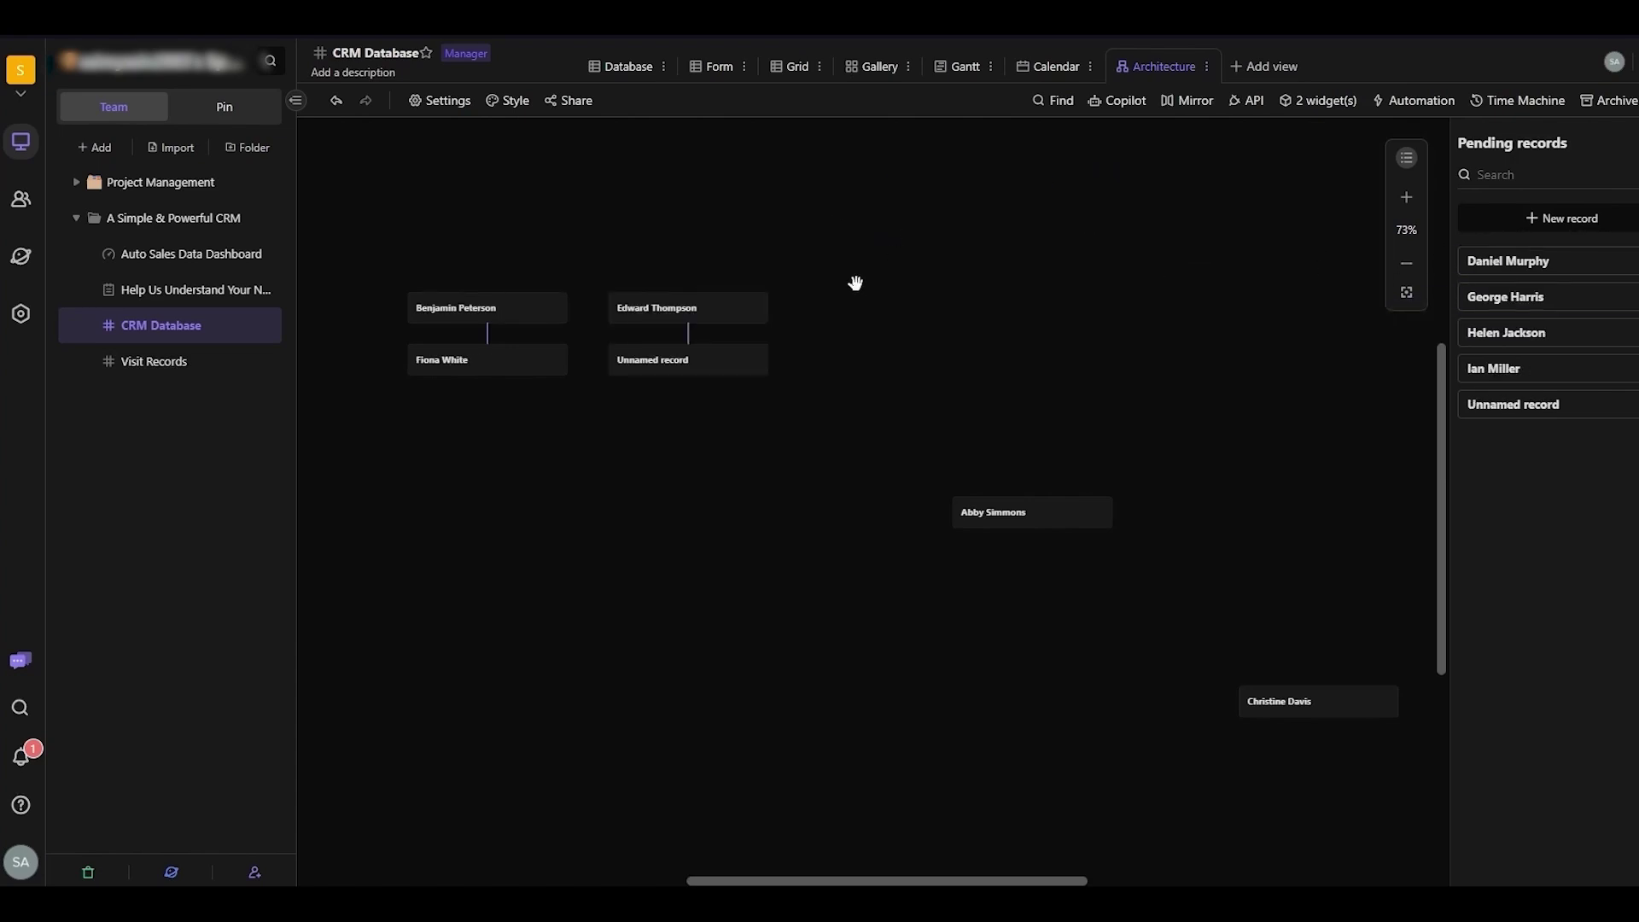
drag(1016, 528, 671, 389)
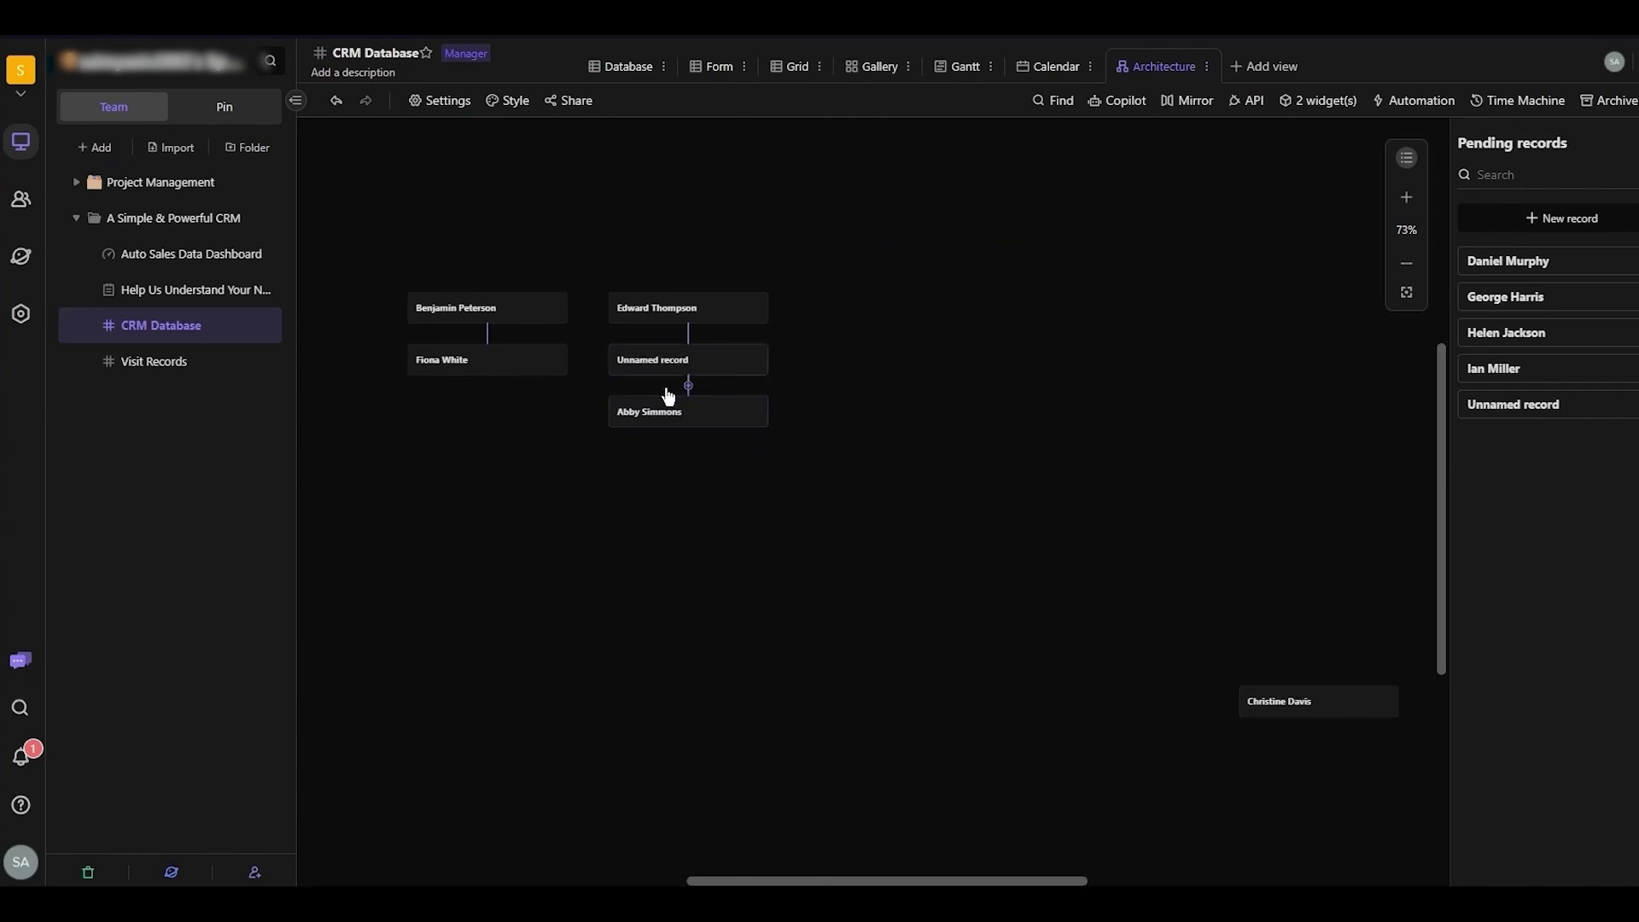
drag(459, 365, 550, 357)
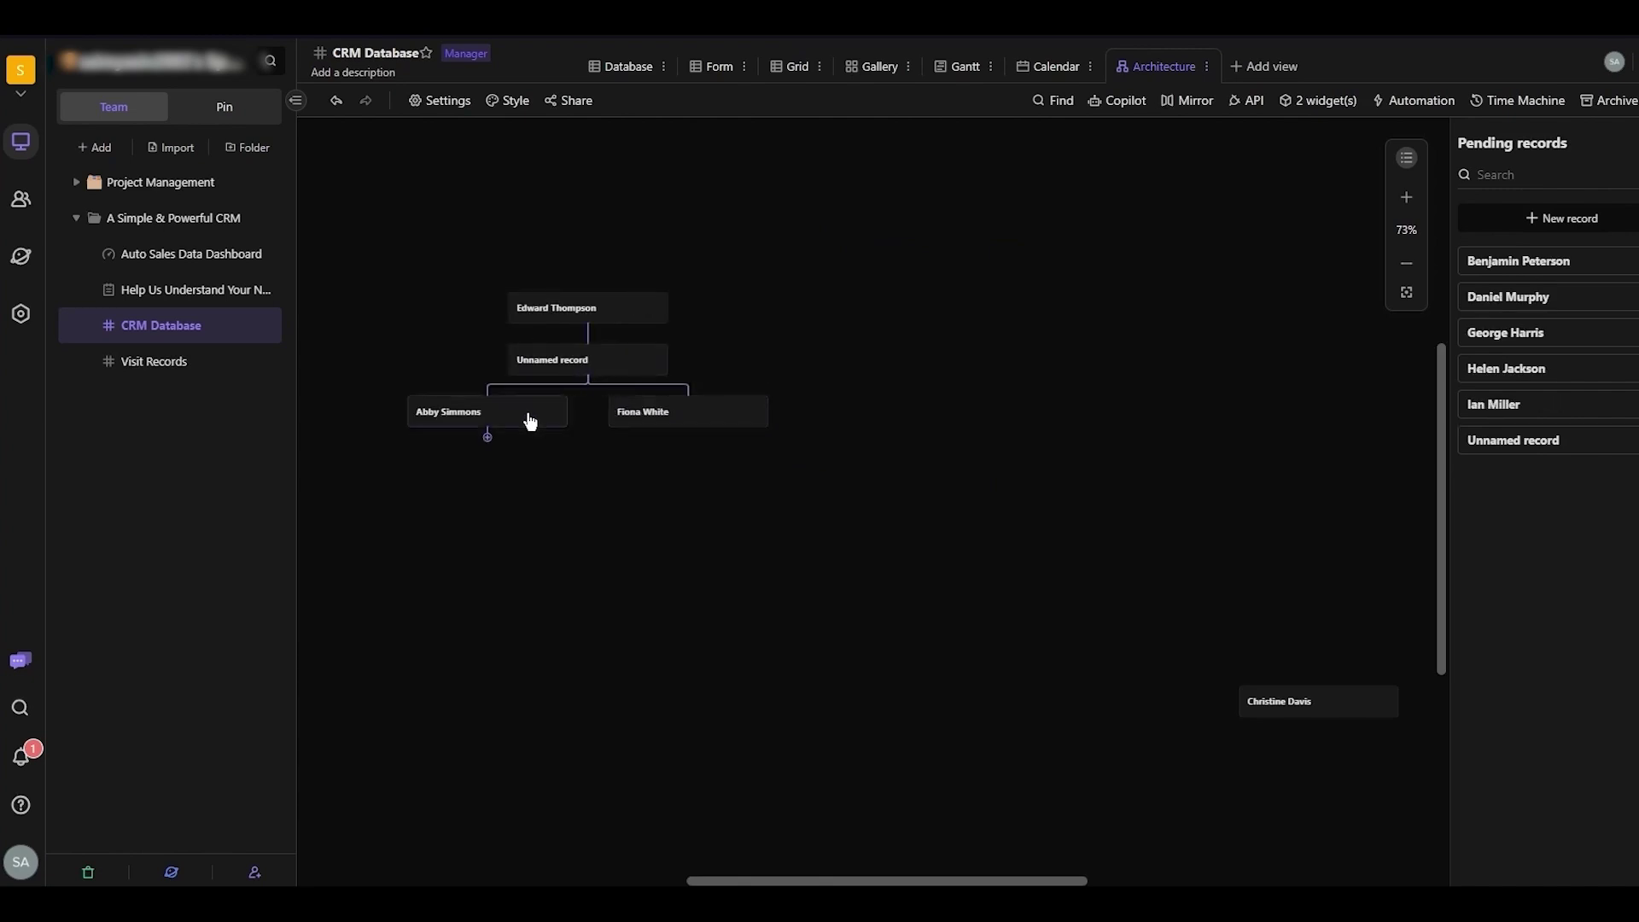
Step: Extend the Architecture hierarchy by placing one pending record beneath each of the two lowest cards
drag(530, 420, 922, 423)
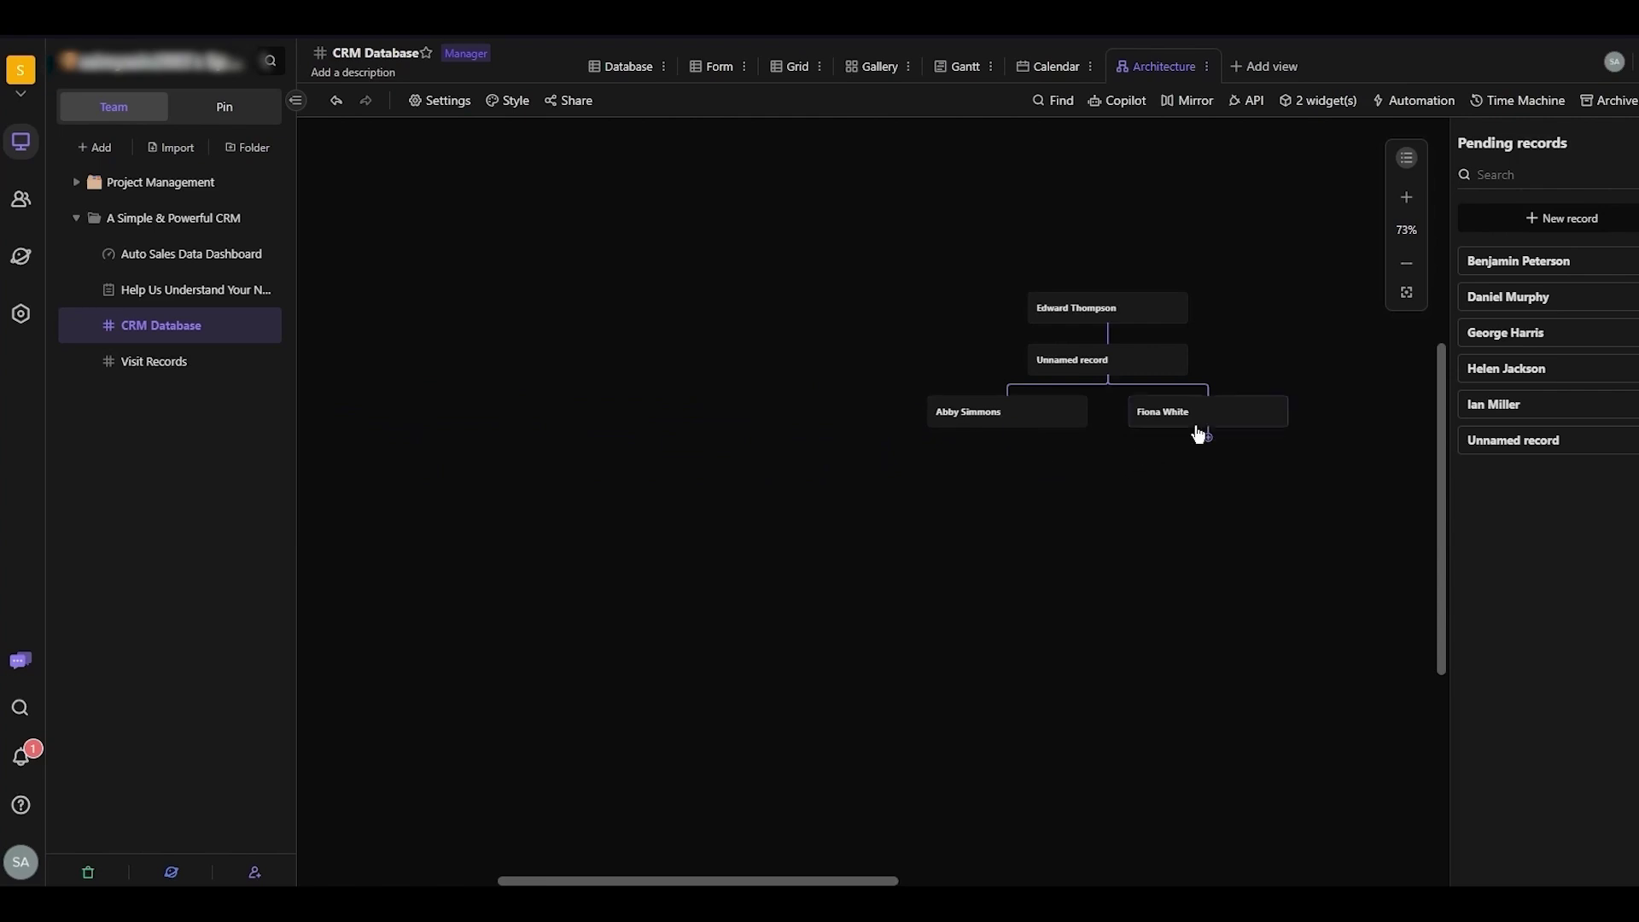
drag(1119, 373, 1221, 443)
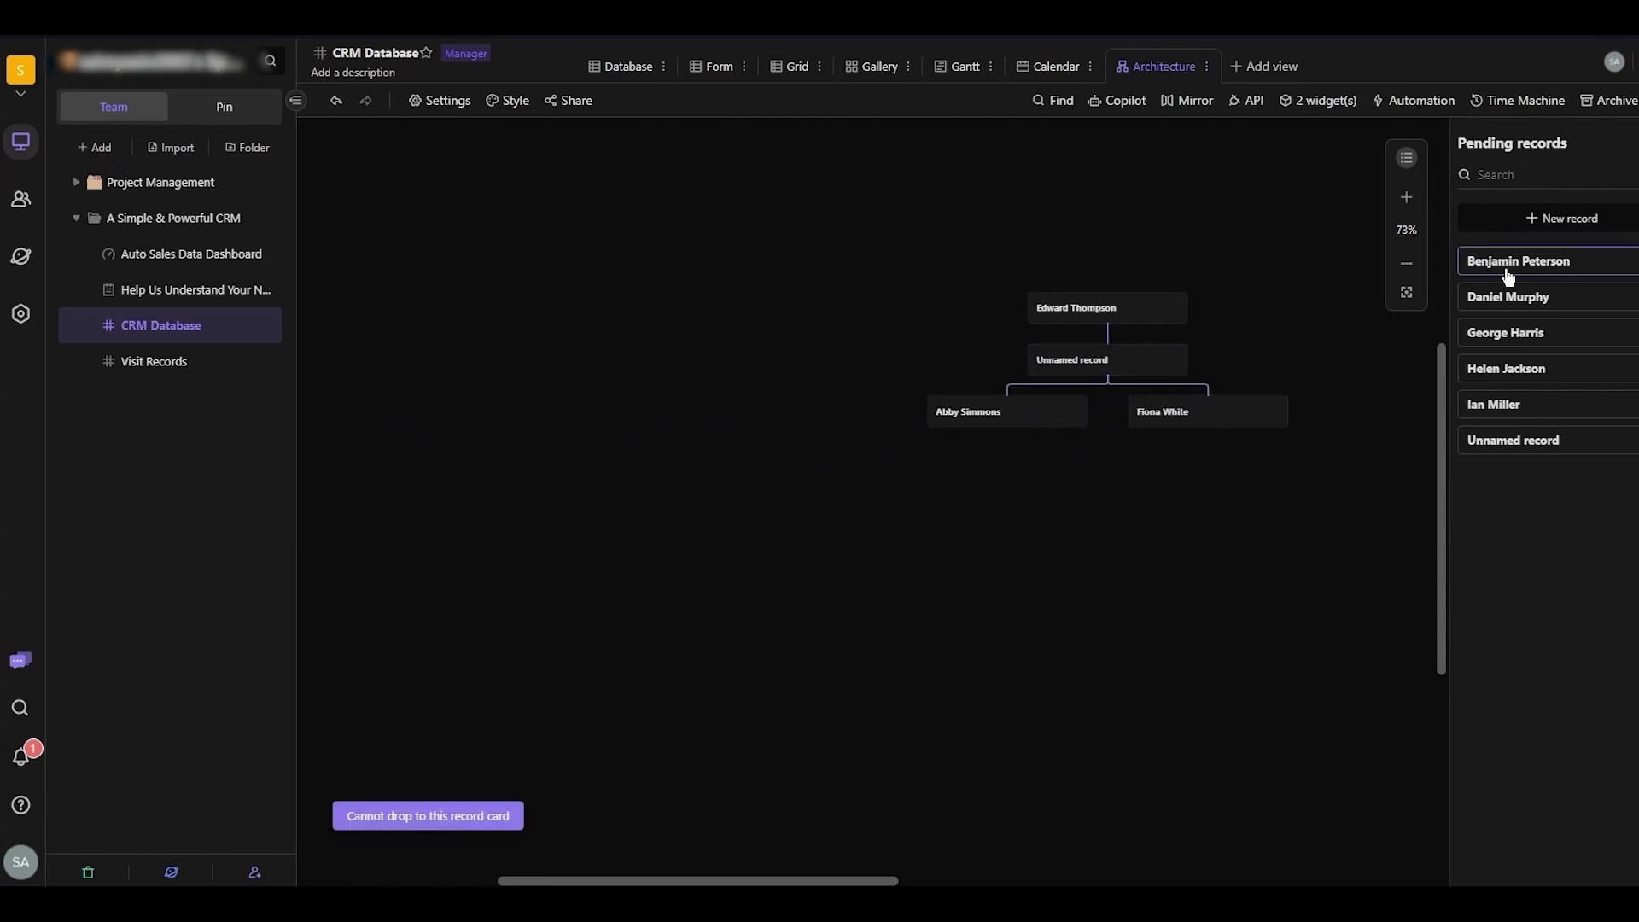
drag(1504, 261, 1178, 457)
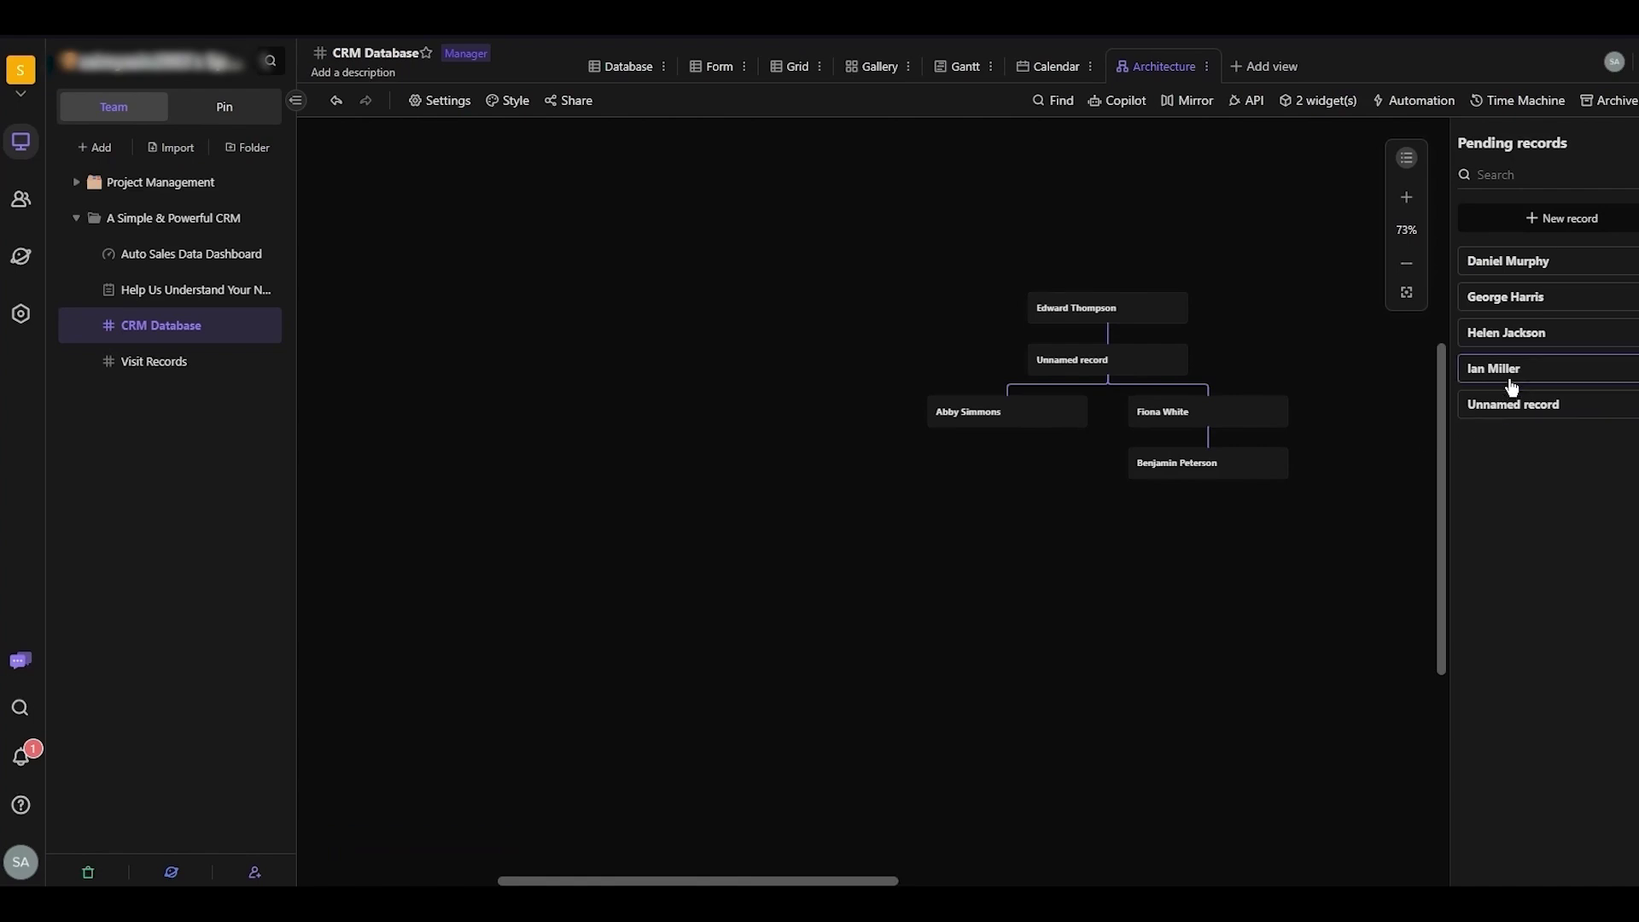
drag(1508, 377, 973, 447)
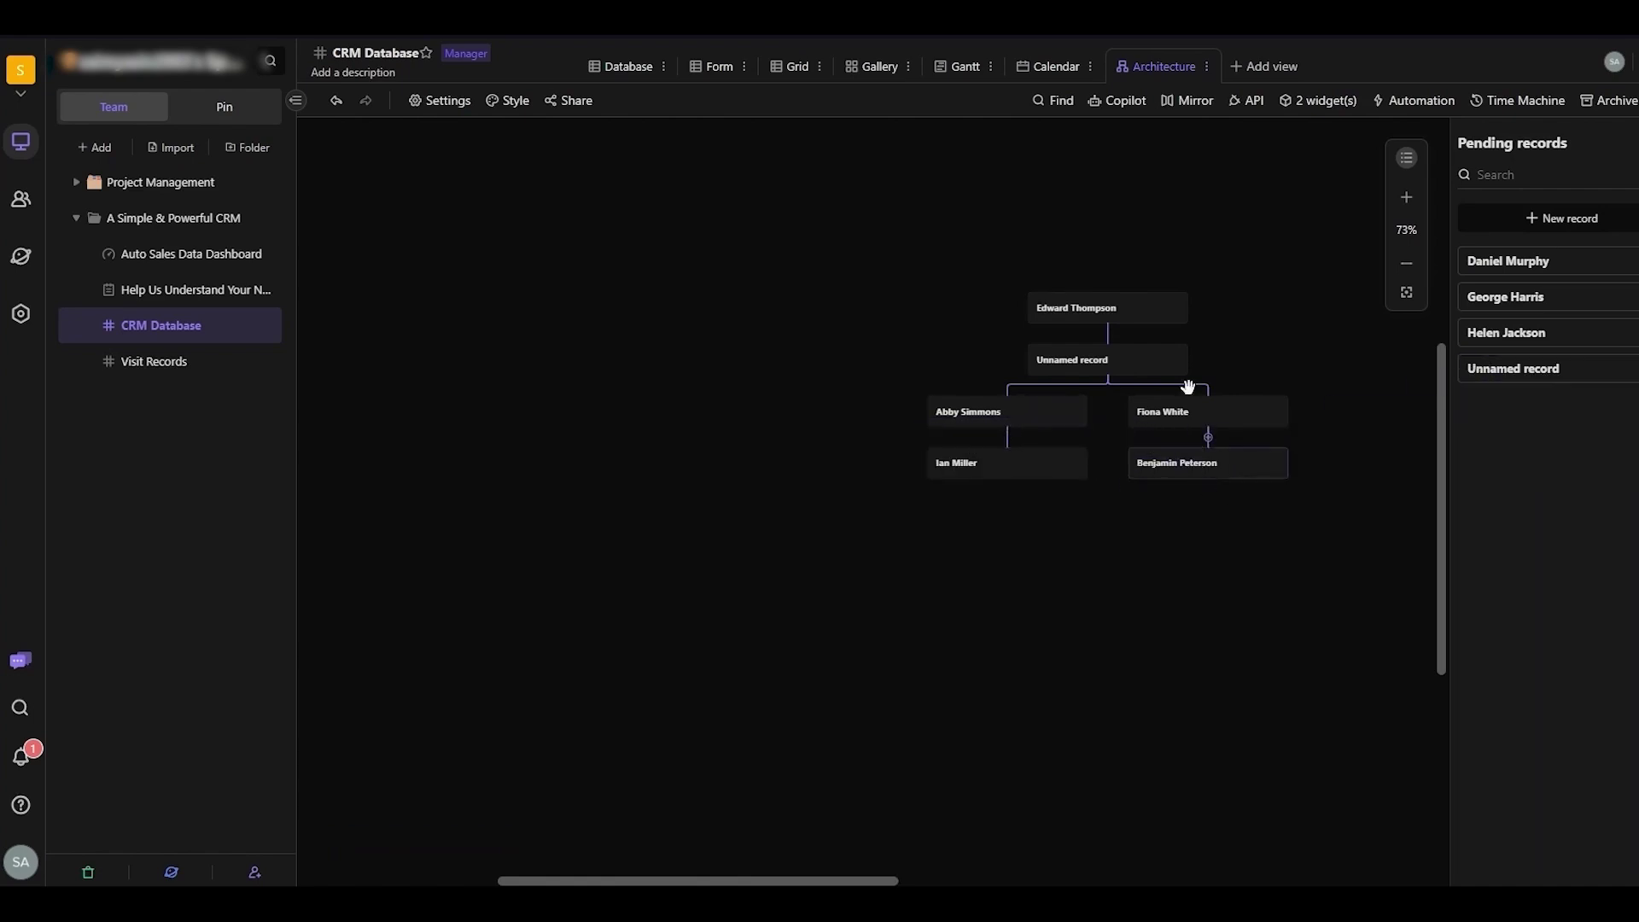
drag(1130, 313, 1240, 315)
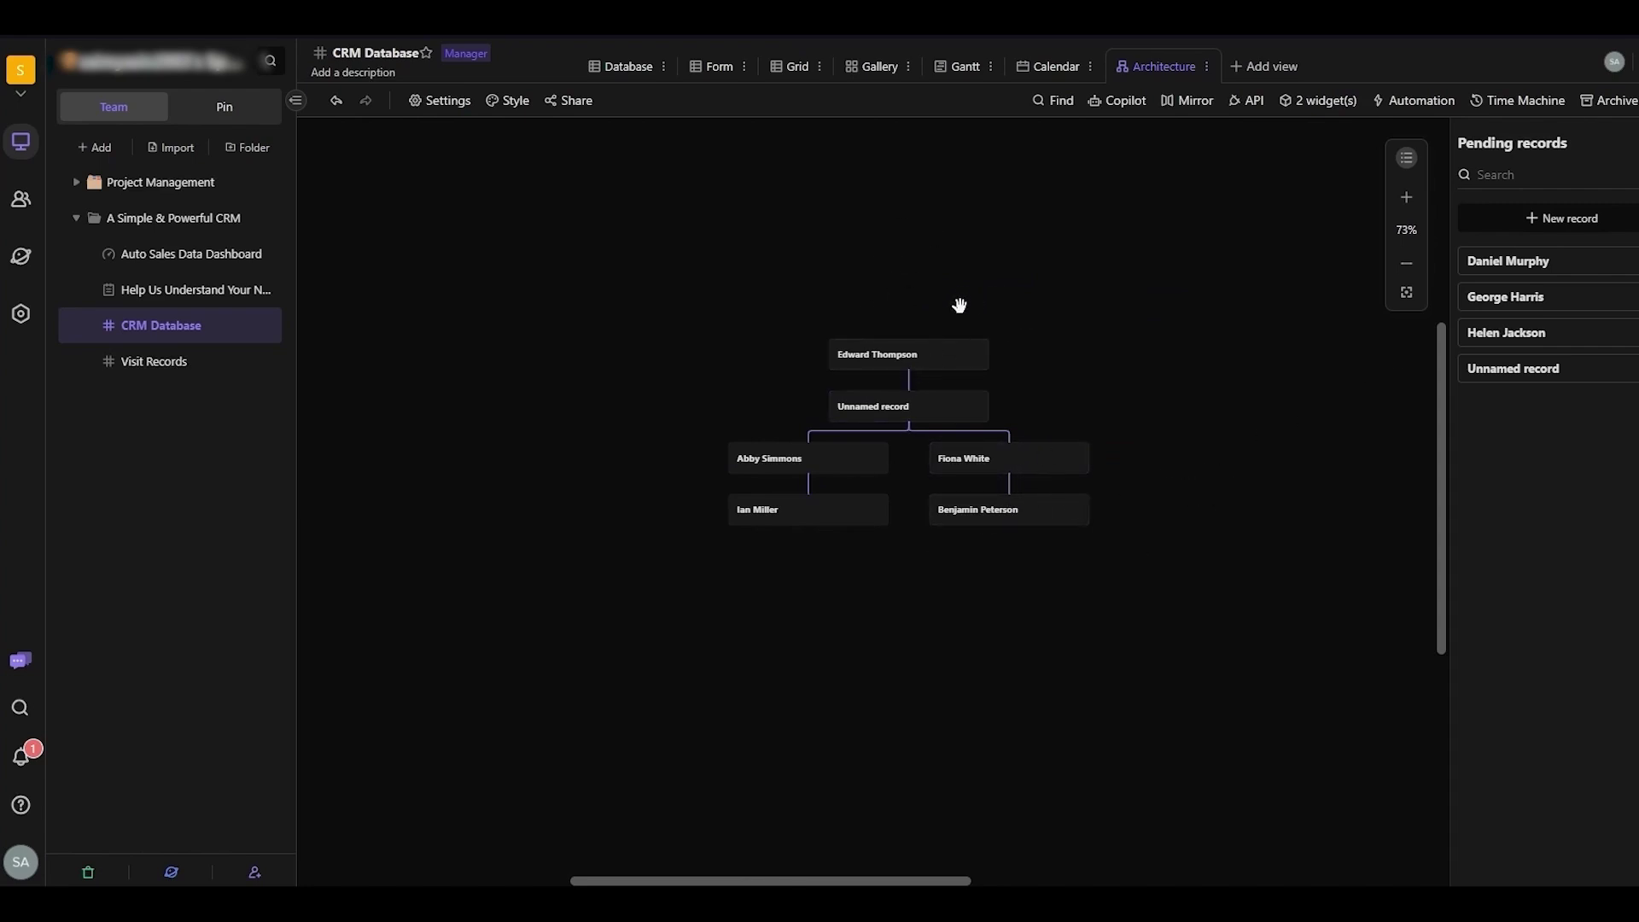
Step: Show the Work email field on the Architecture cards and hide it again
click(516, 101)
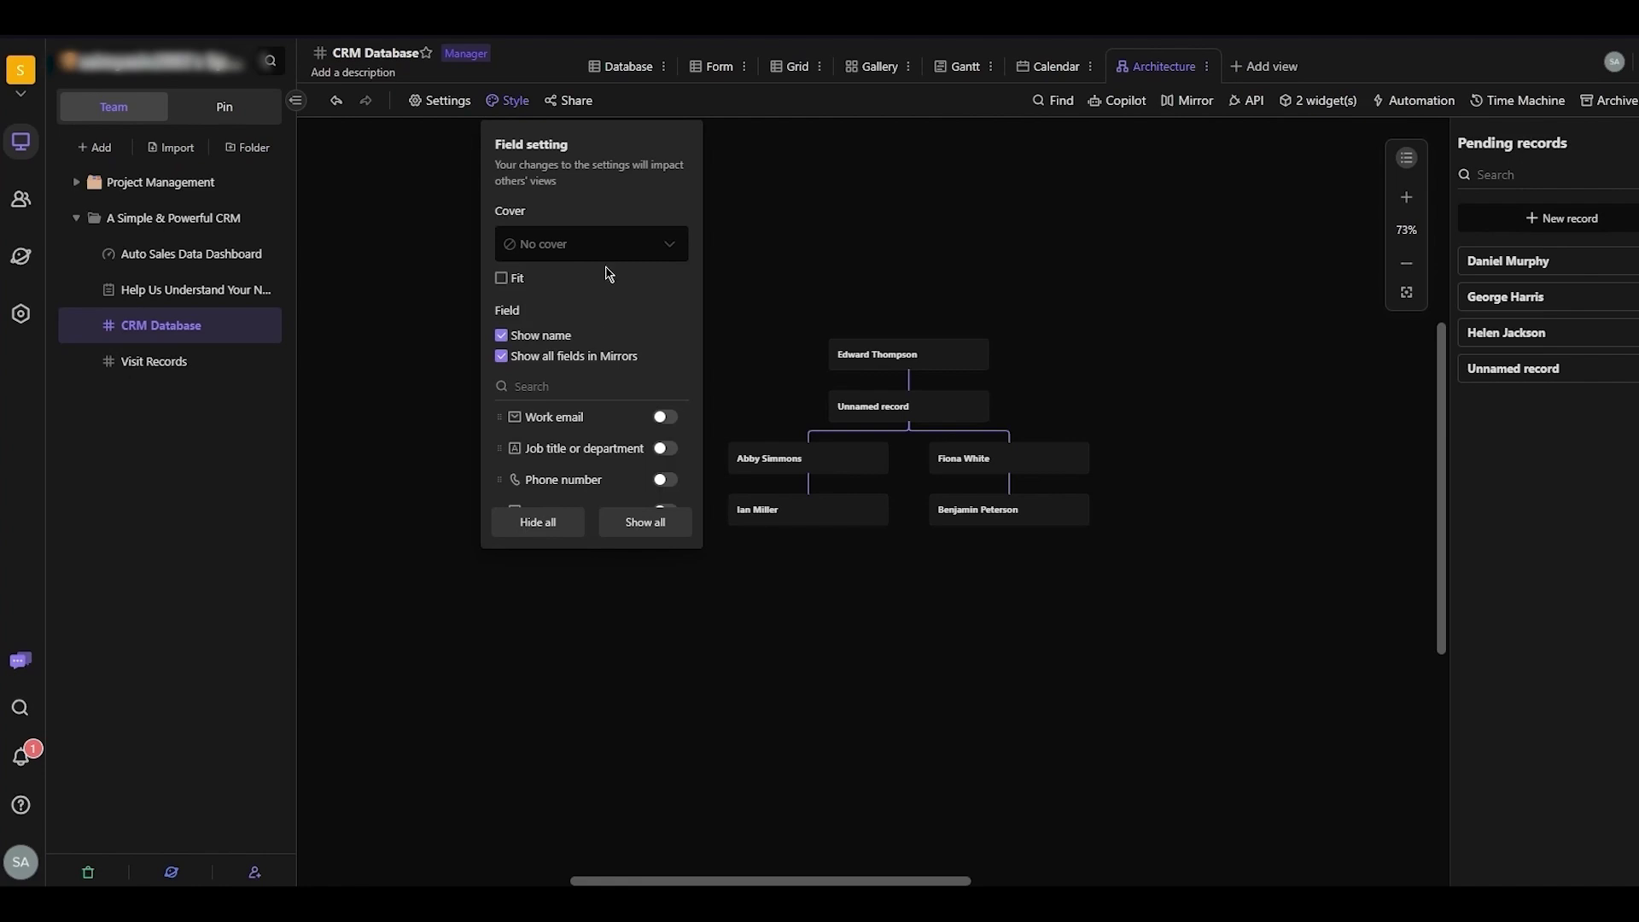
click(664, 418)
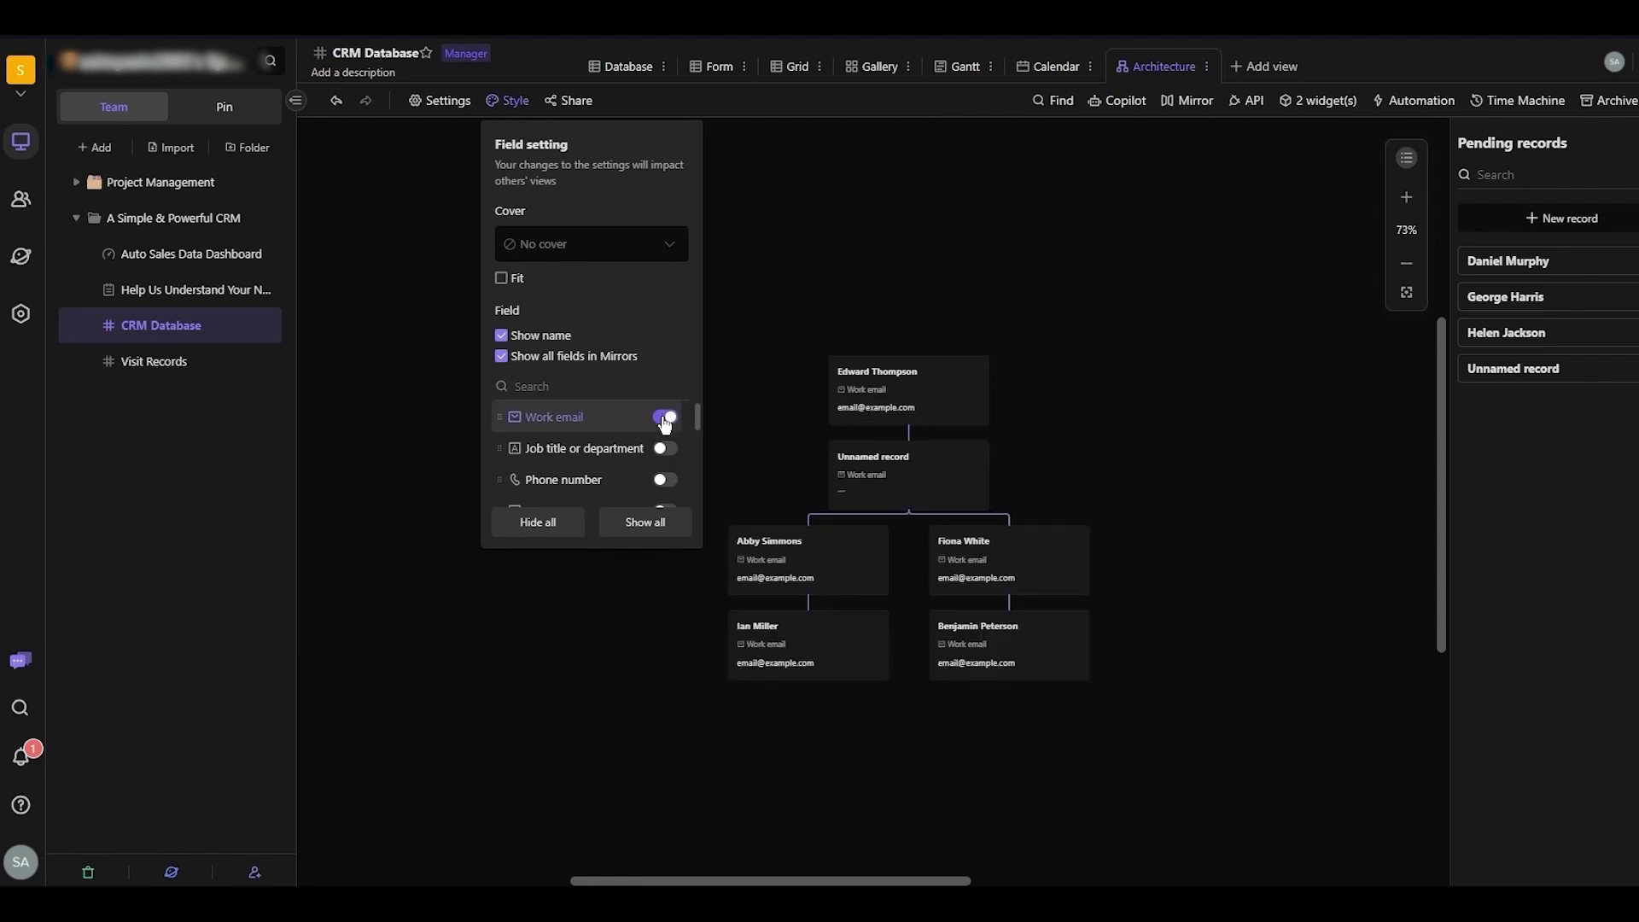
click(665, 418)
click(1065, 252)
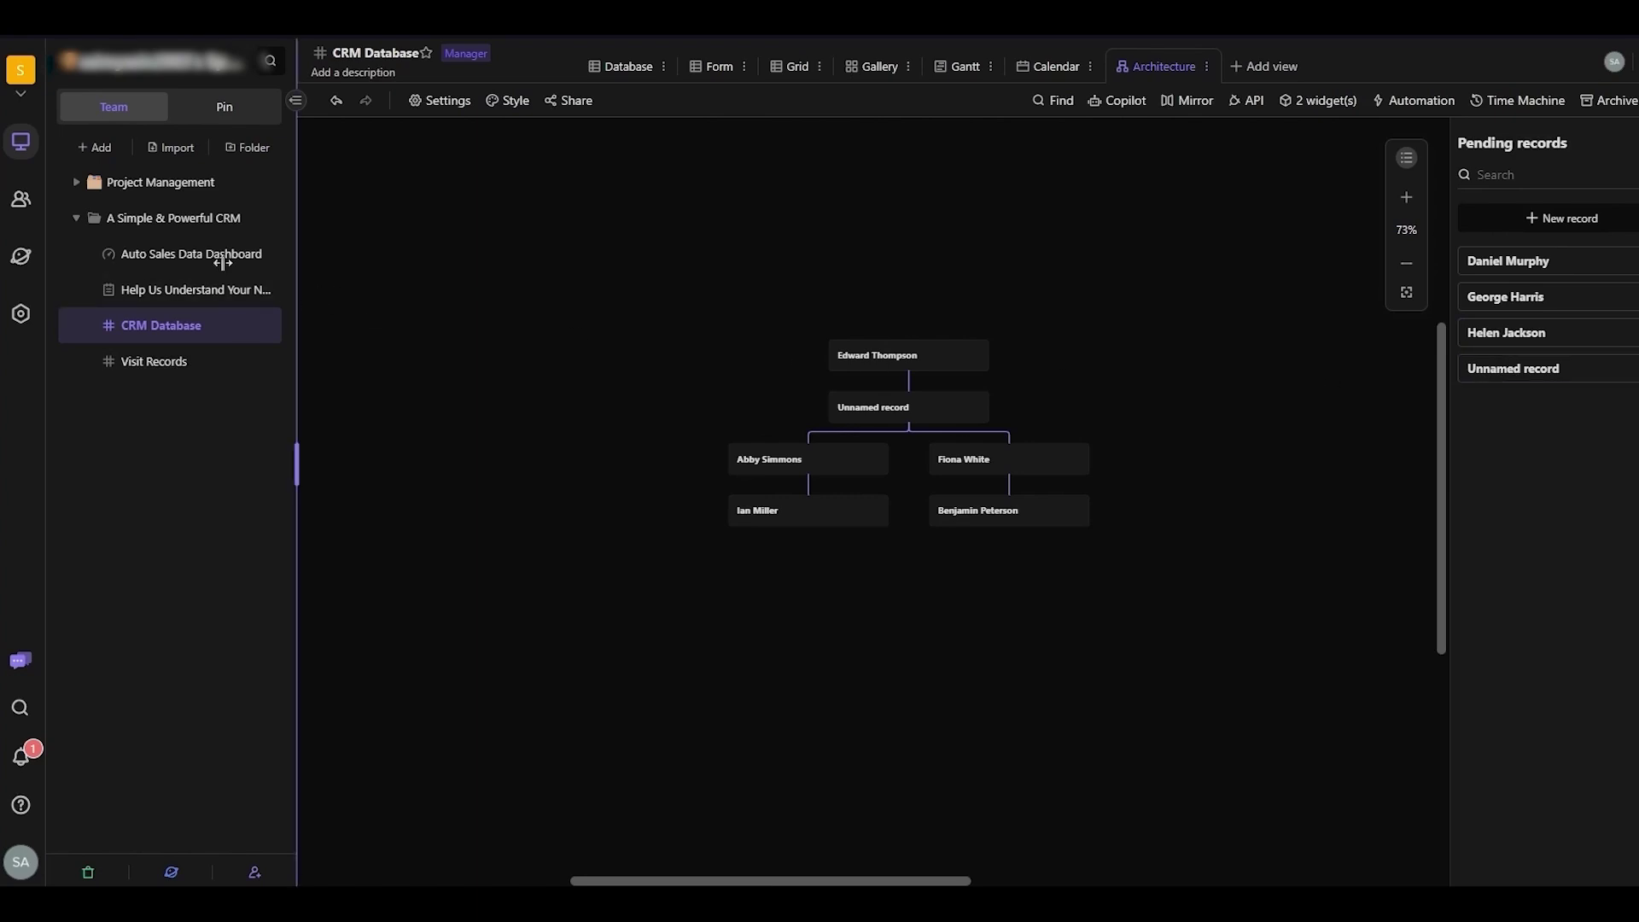
Step: Review the owned and joined spaces, and examine the current space's settings overview and its space deletion option
click(17, 85)
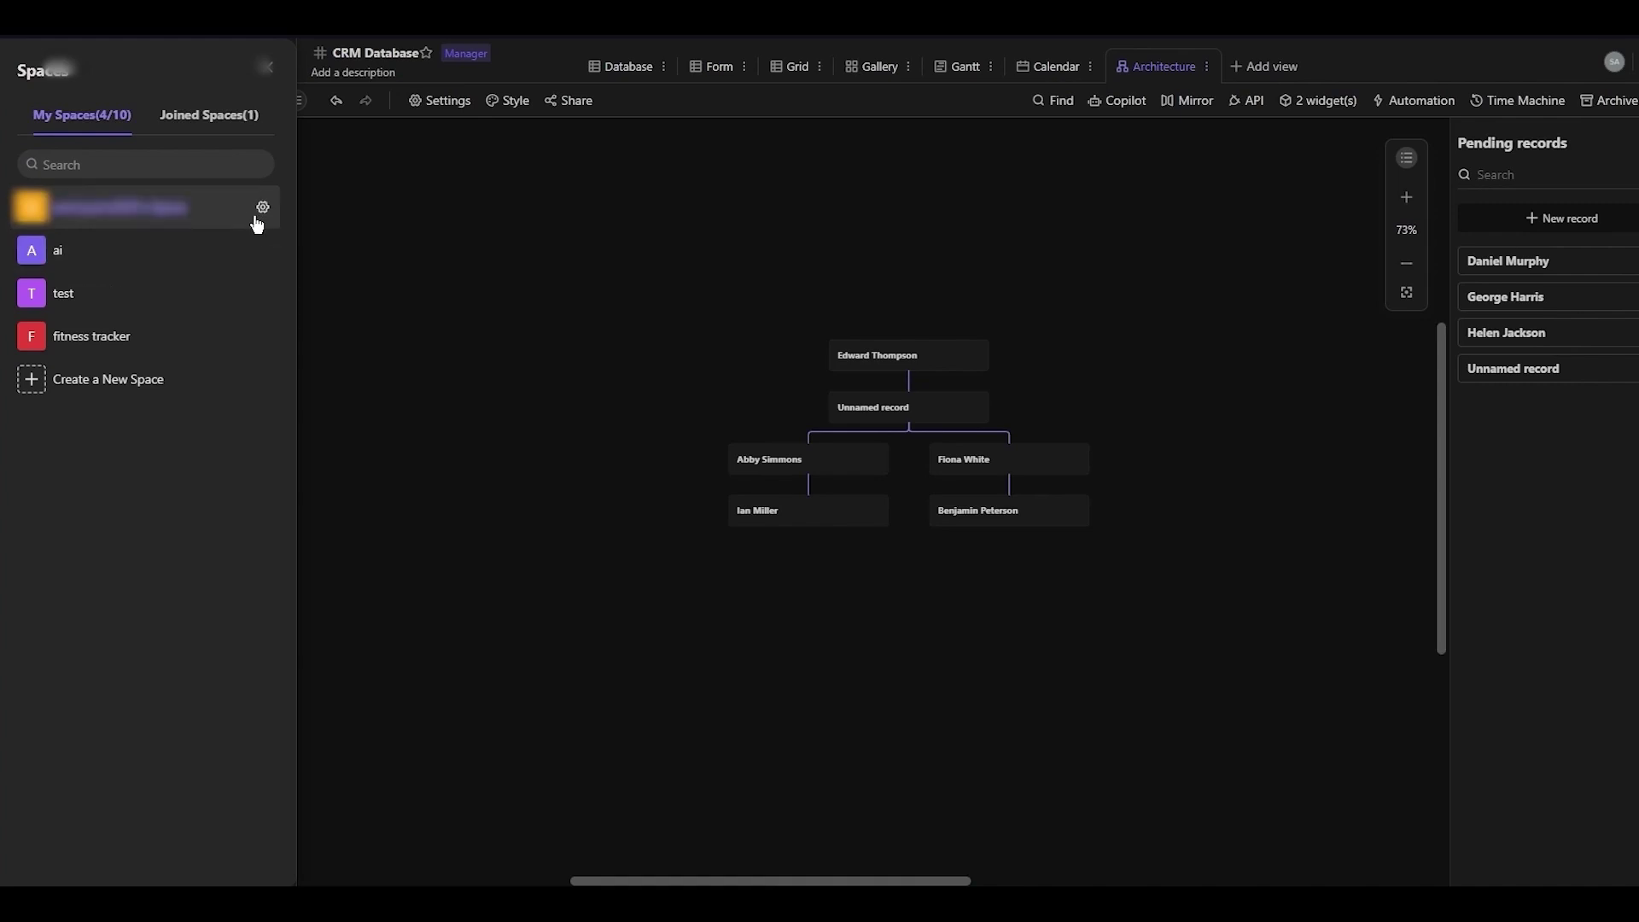
click(234, 119)
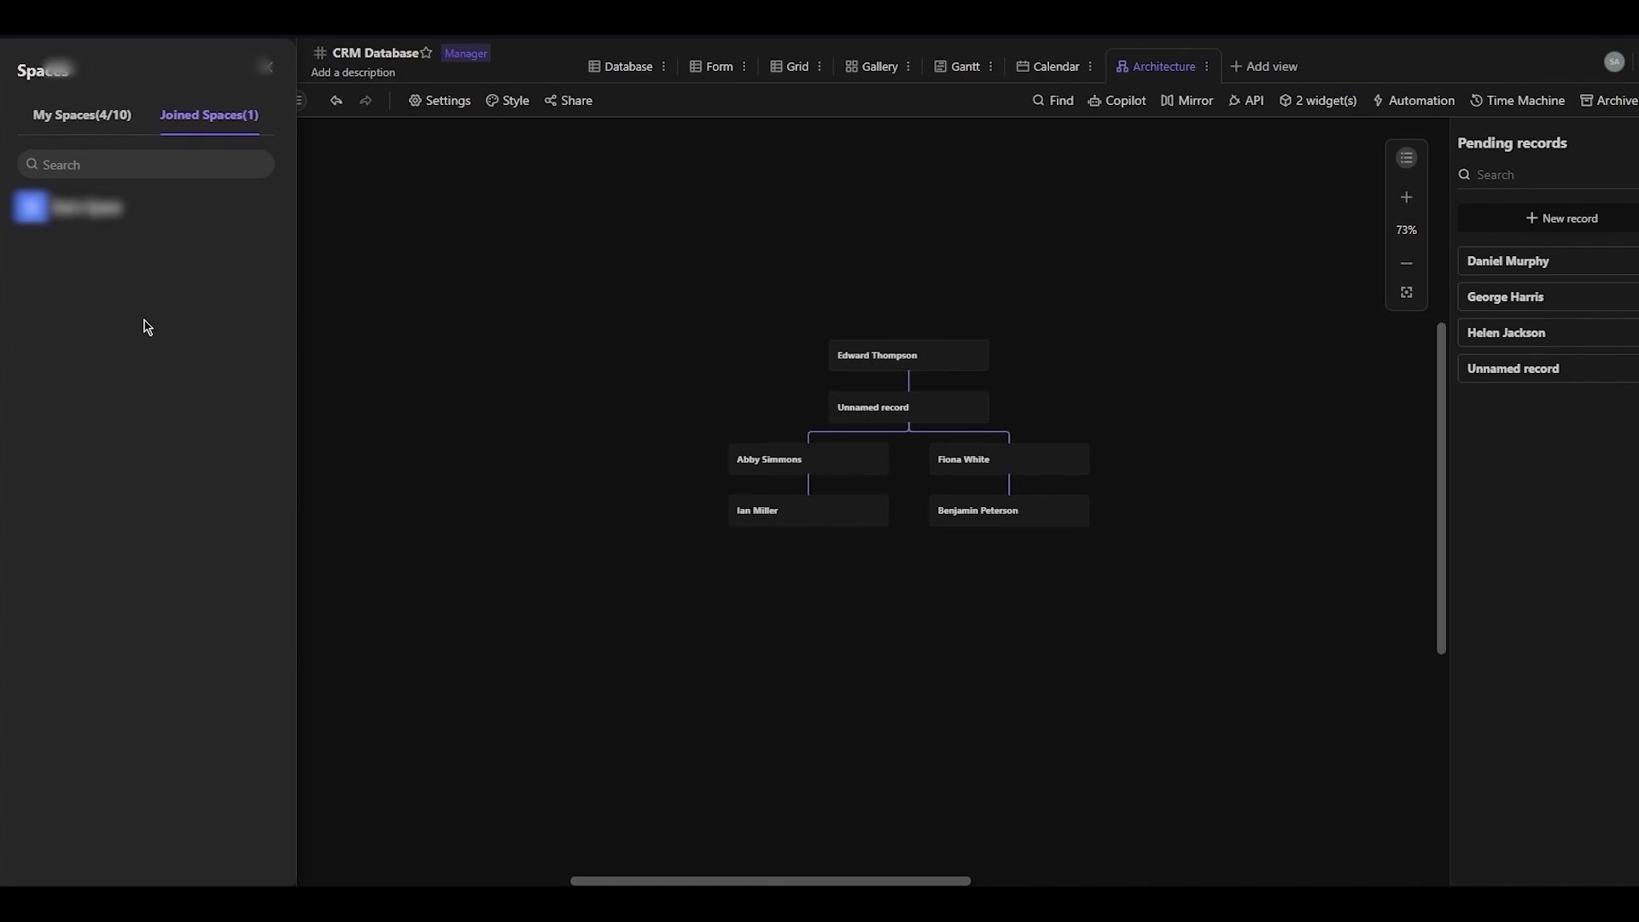
mouse_move(319, 220)
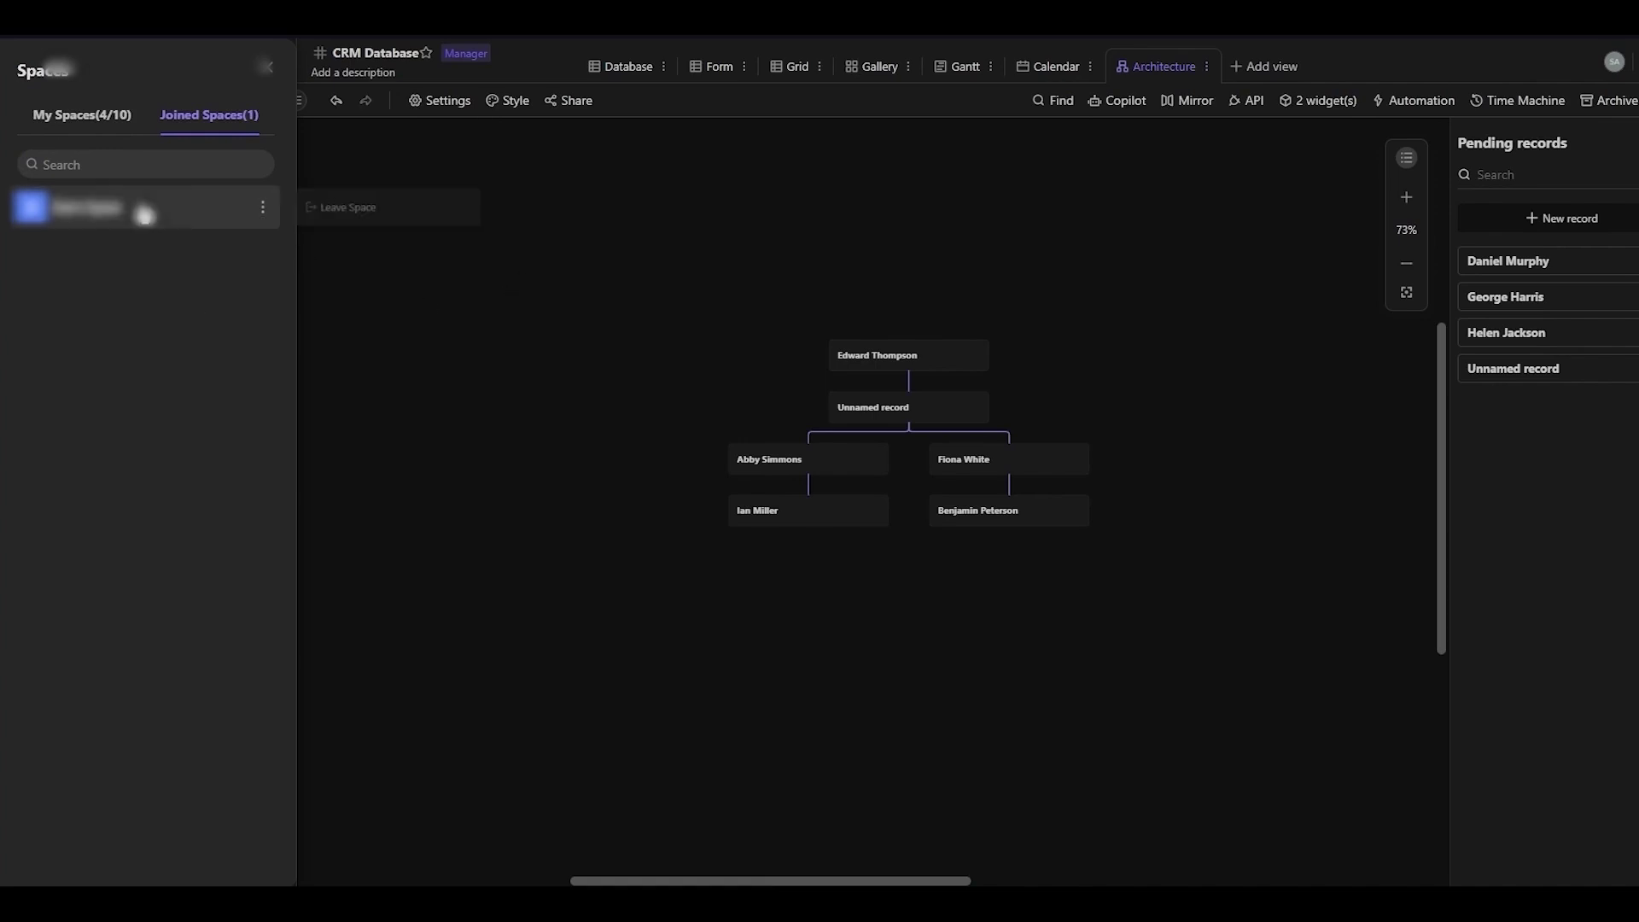
click(82, 120)
mouse_move(264, 210)
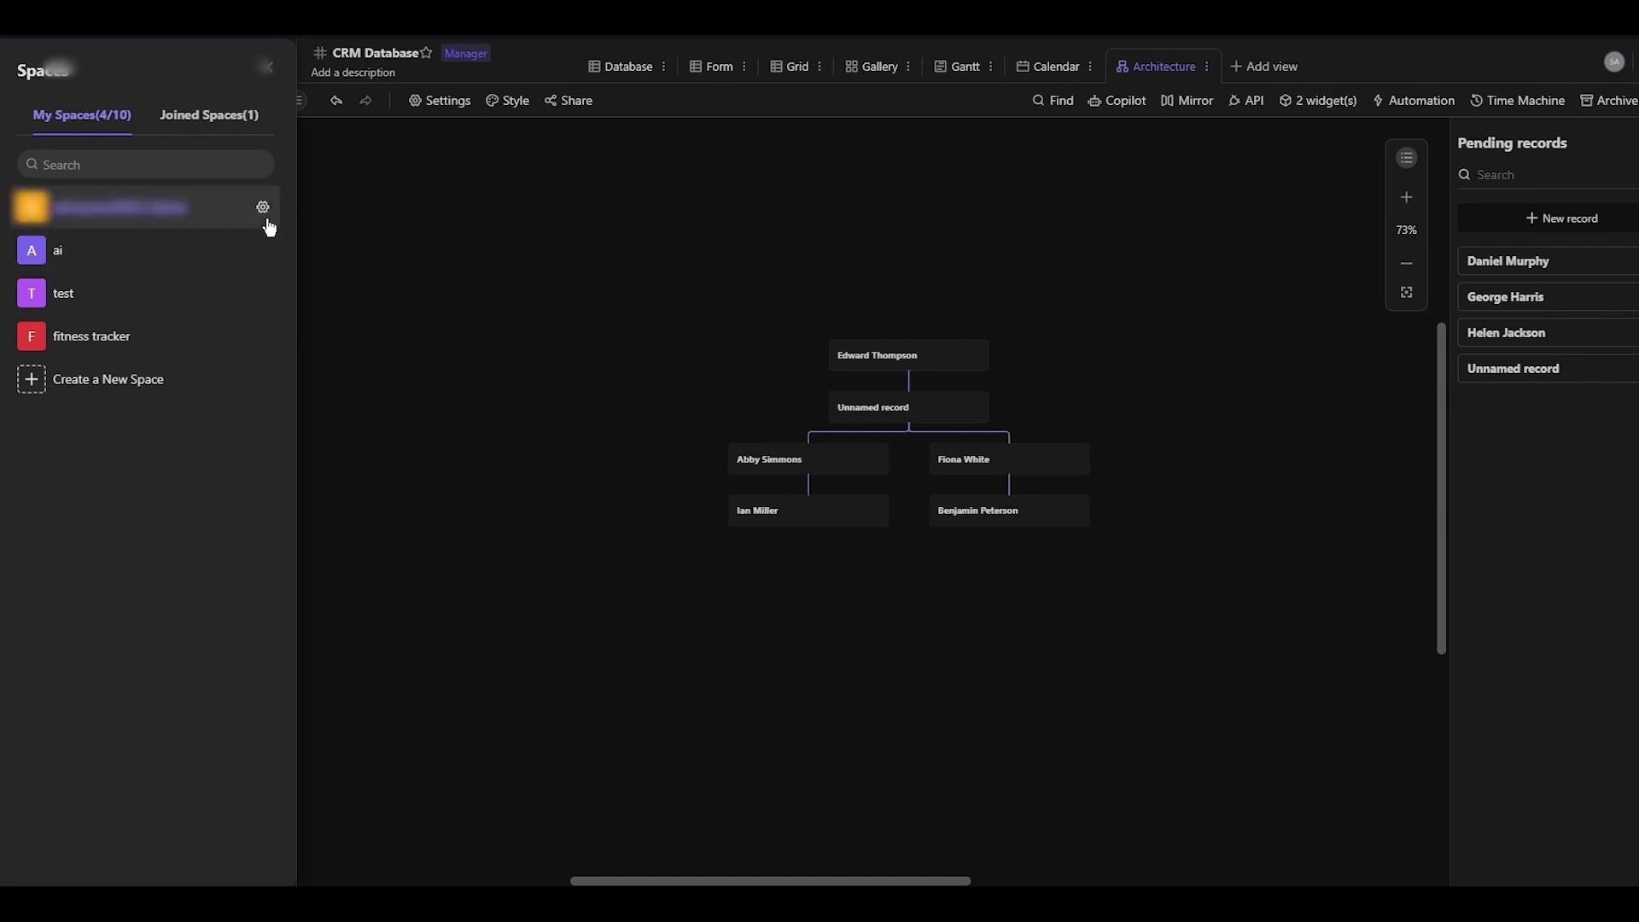
click(263, 209)
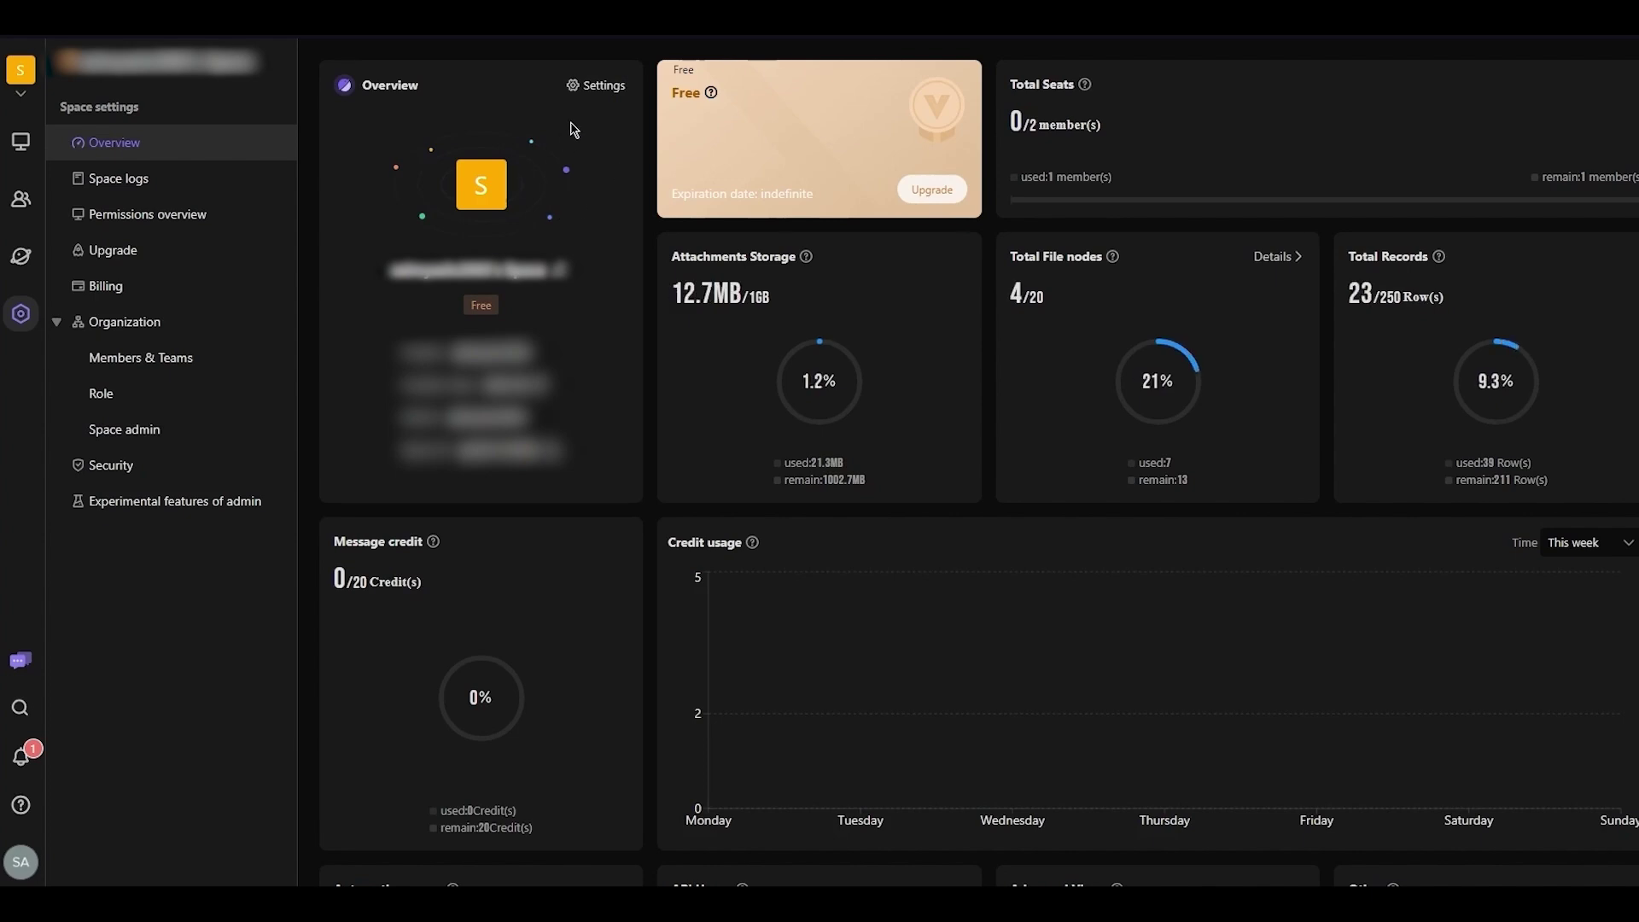
mouse_move(597, 92)
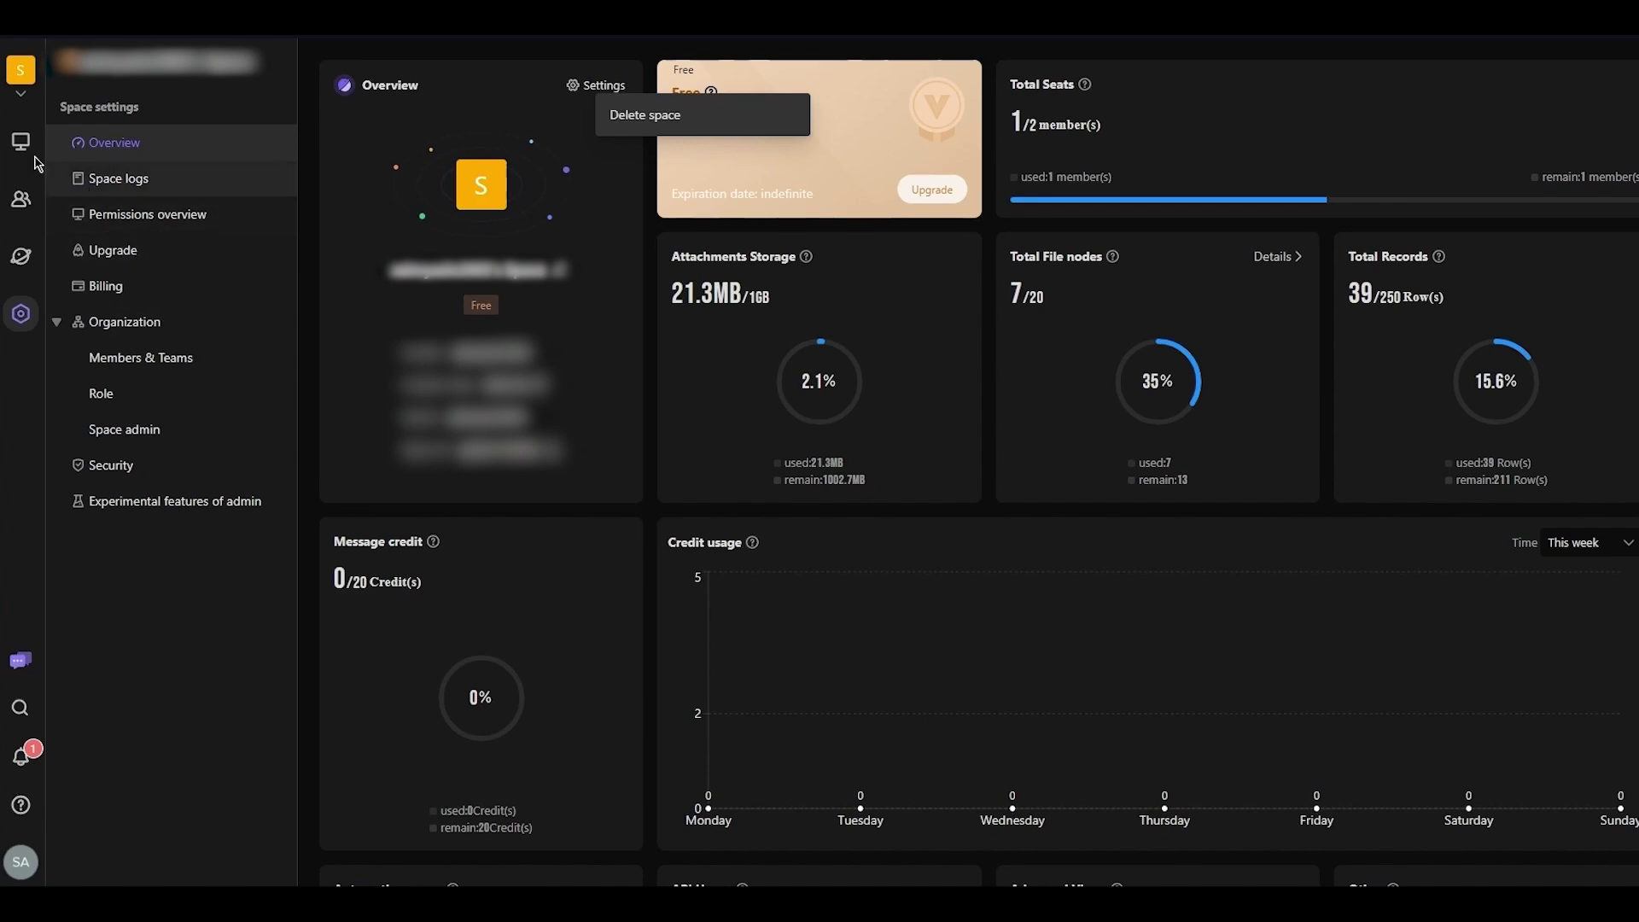
Step: In the space's contacts, copy the existing public invitation link and view the email invitation option
click(34, 211)
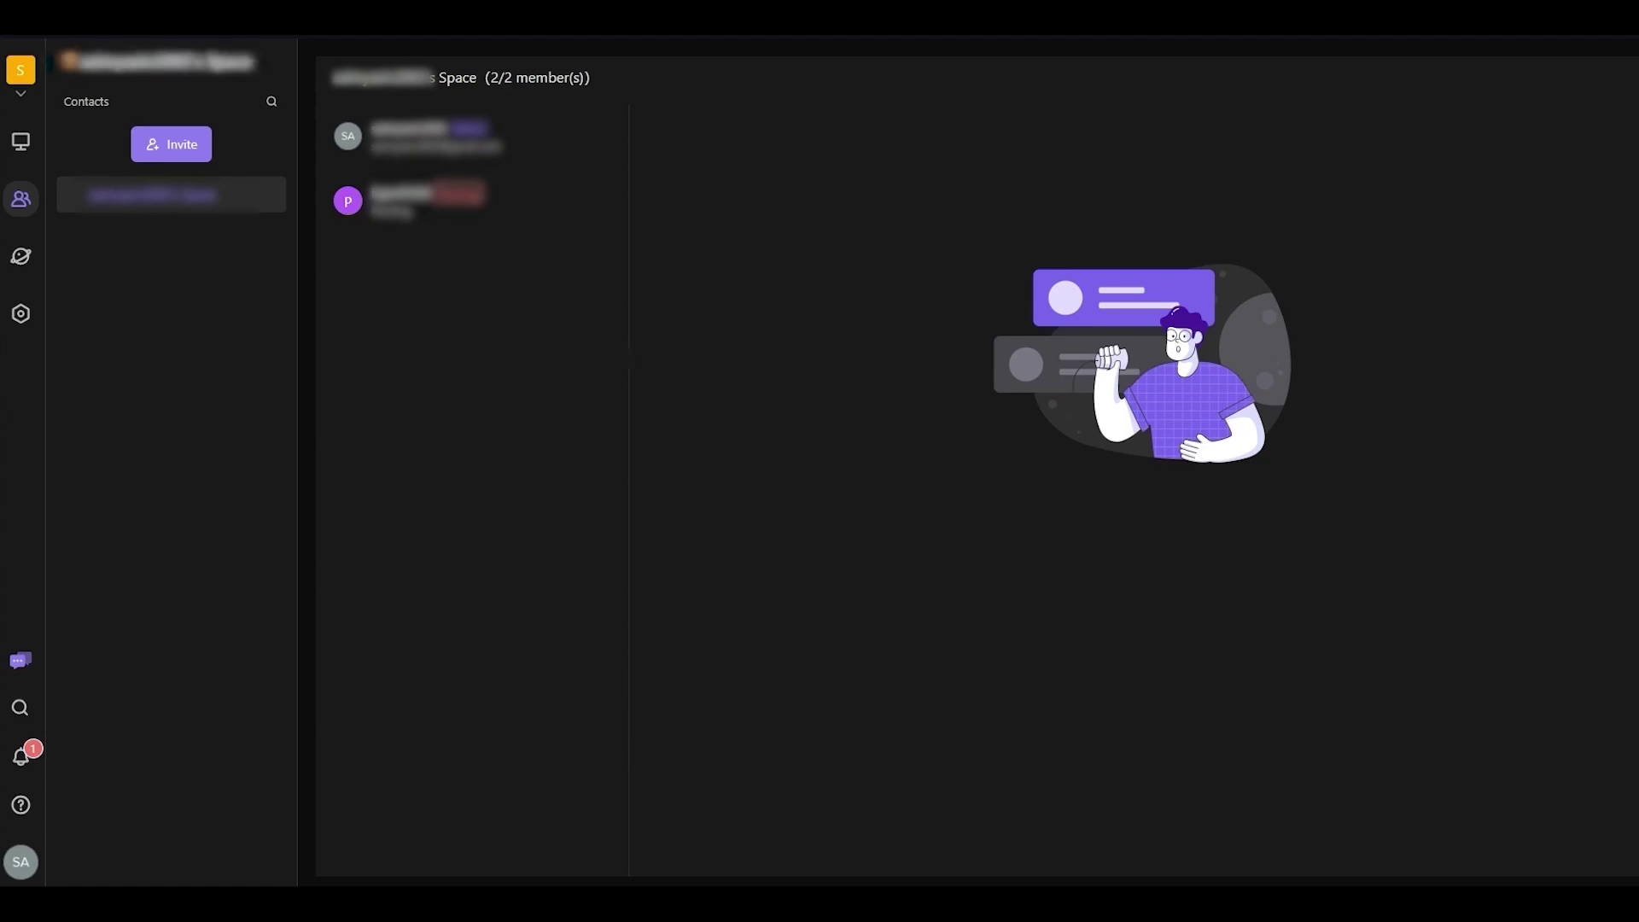
click(380, 211)
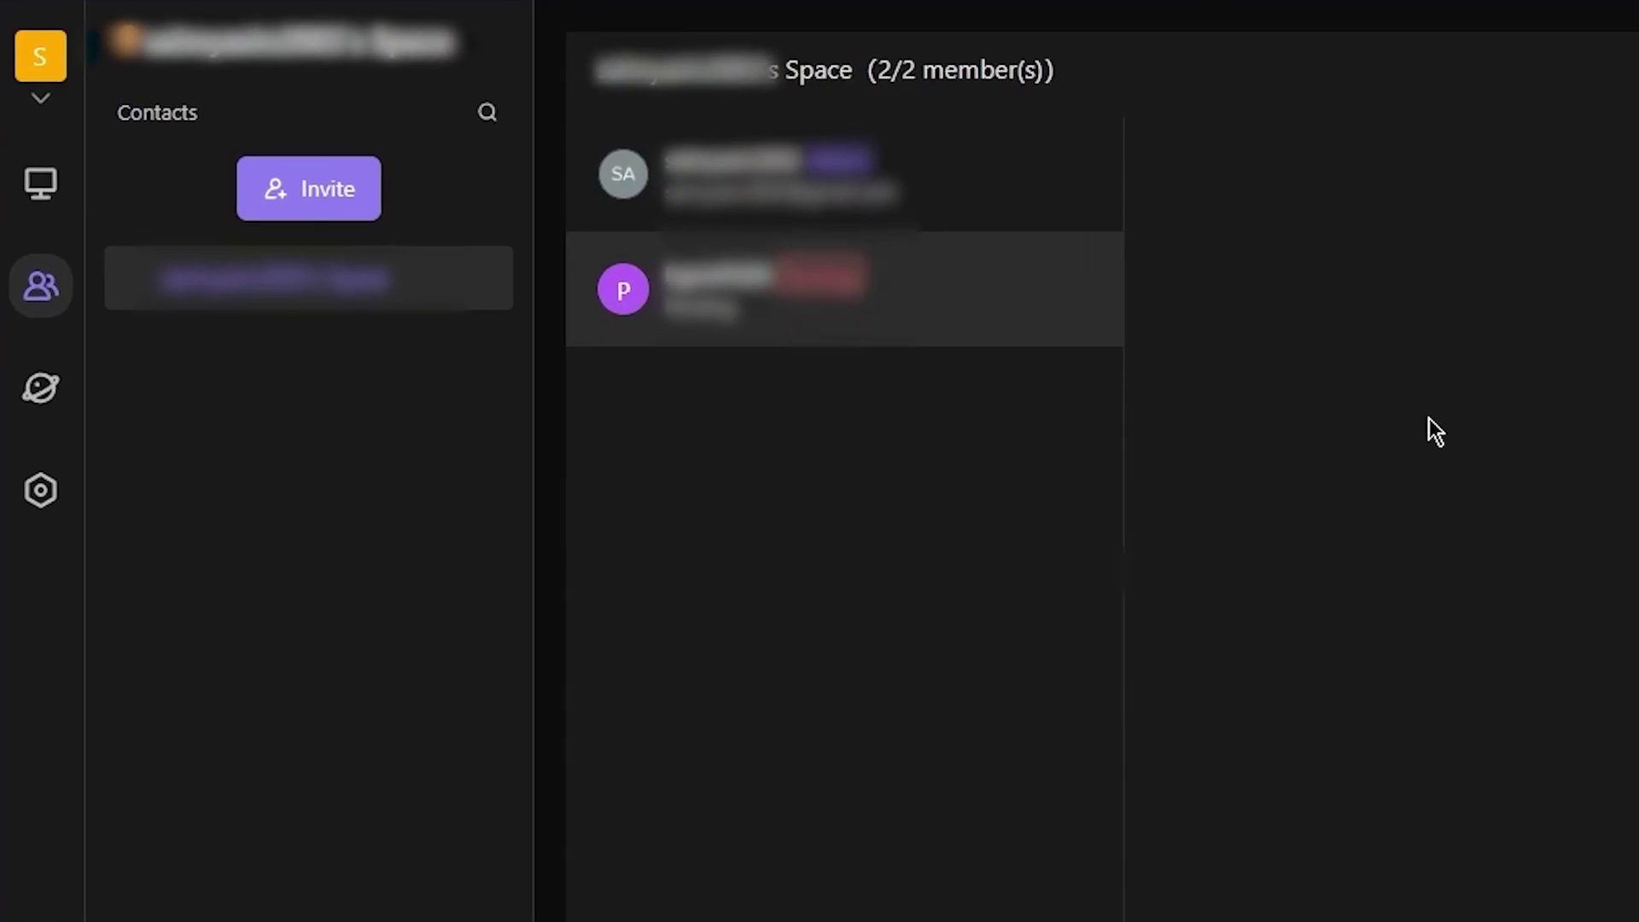
click(348, 212)
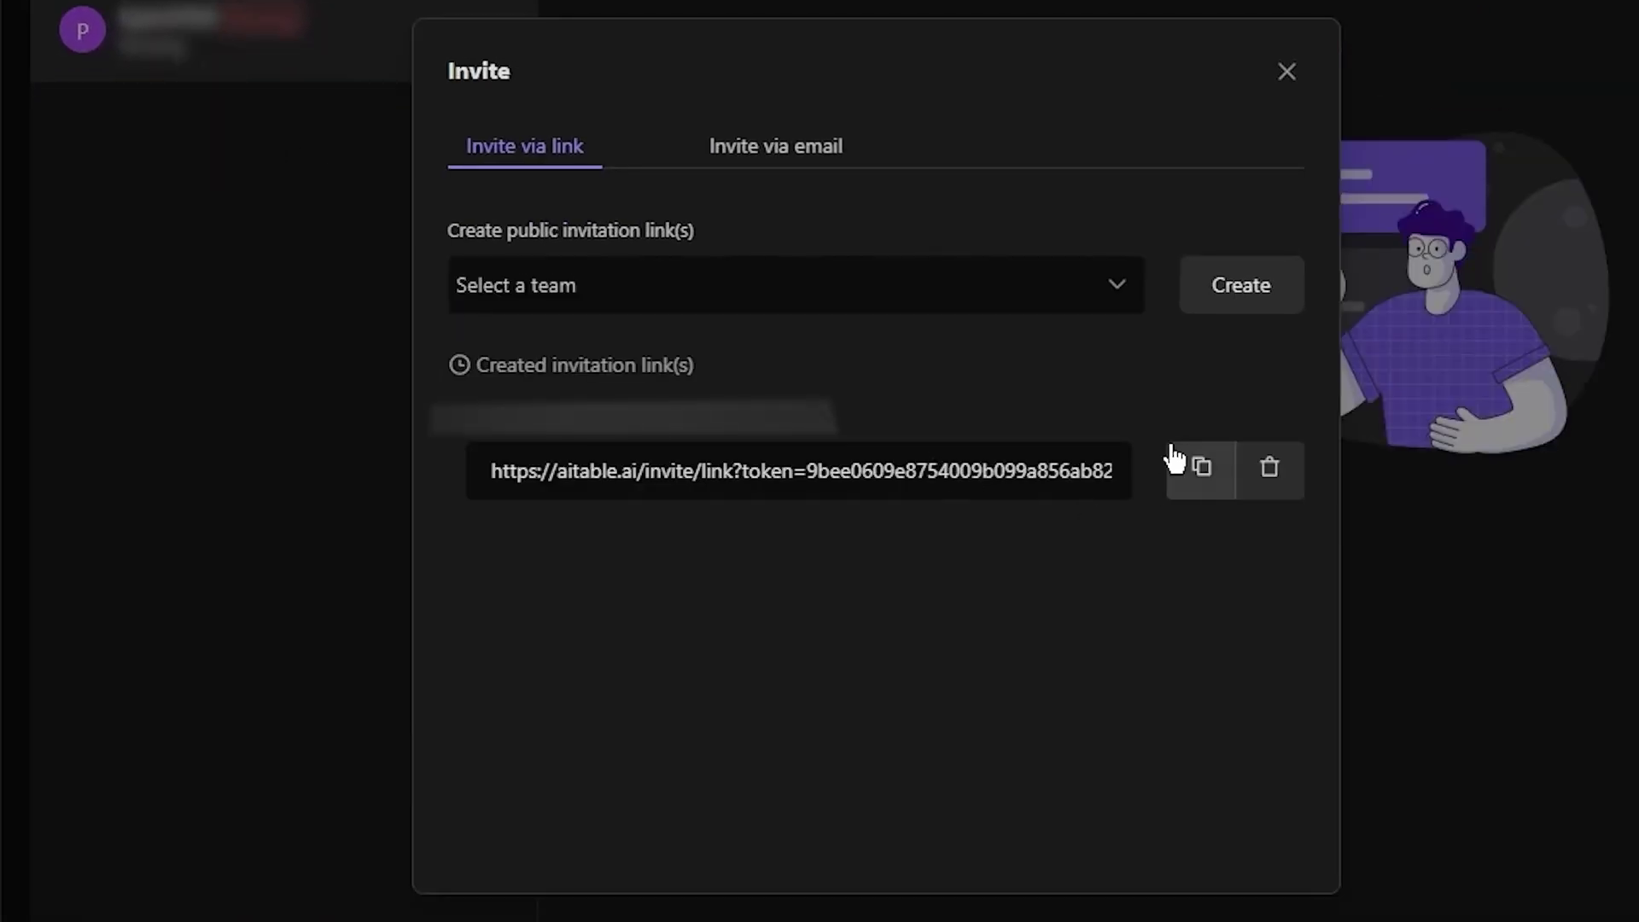
click(1201, 467)
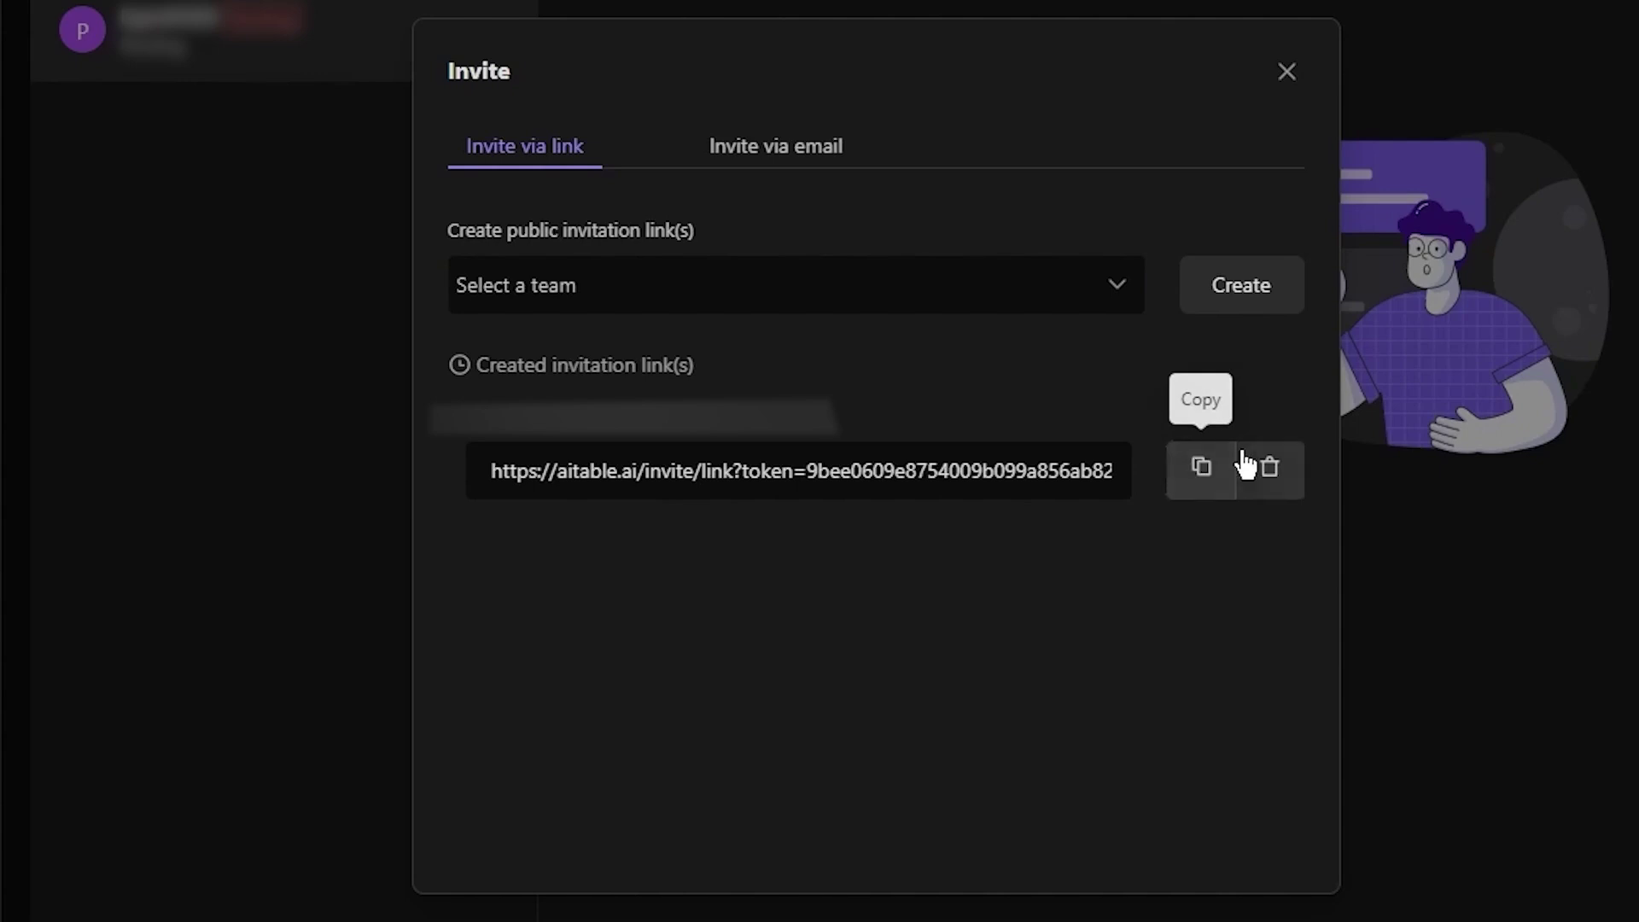
click(835, 153)
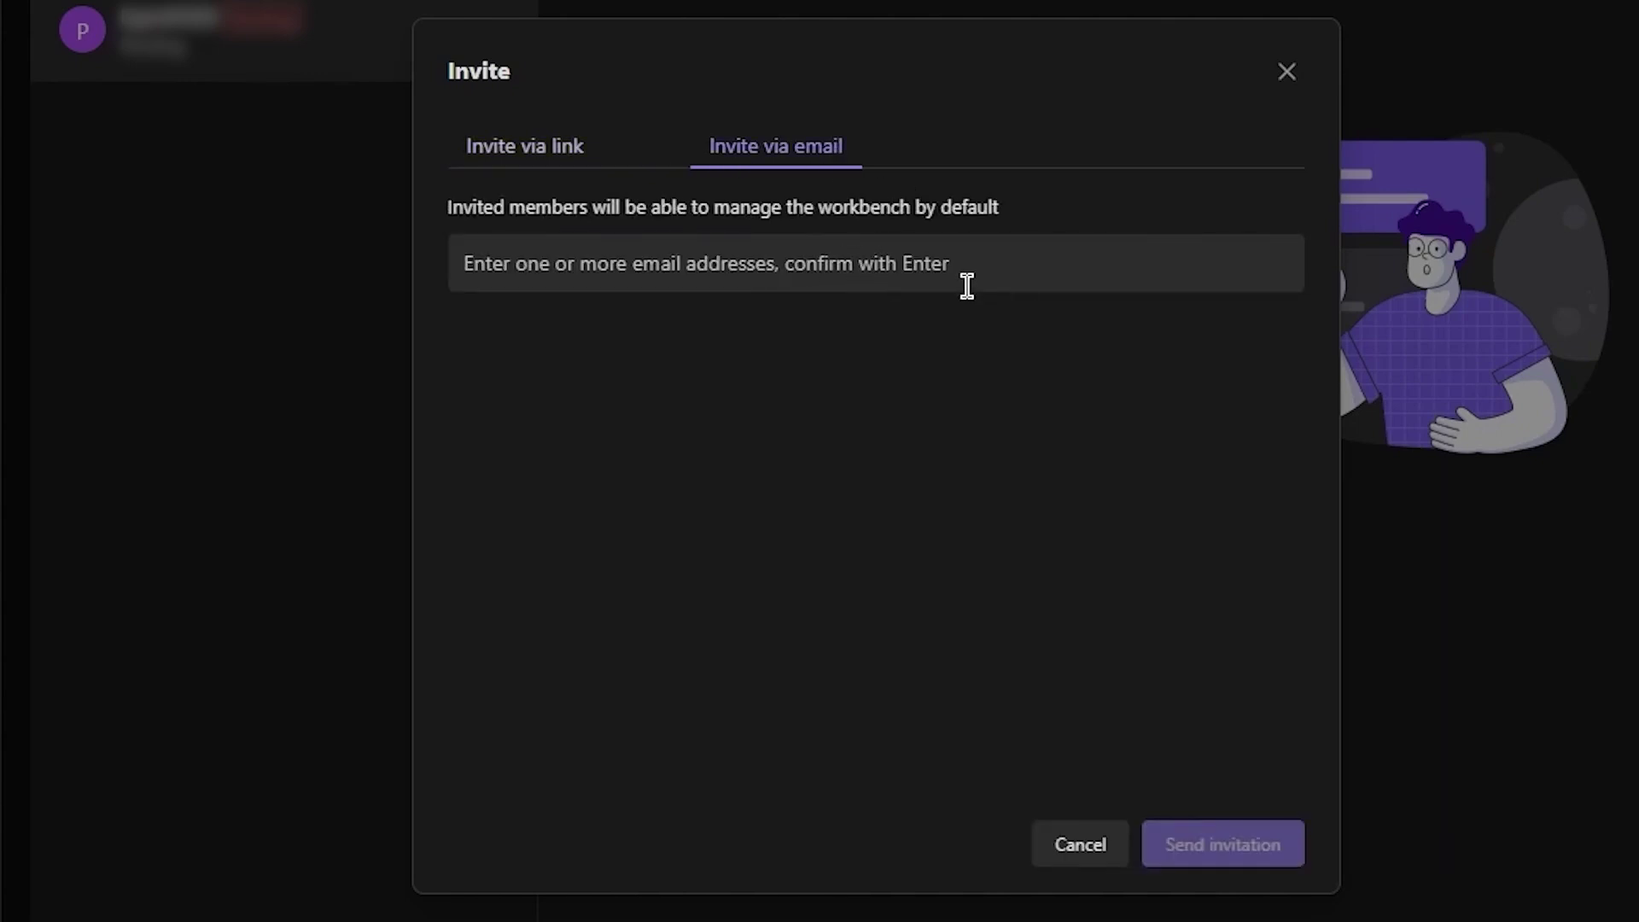
click(1286, 72)
Step: Insert a new record named test in the Project datasheet and assign a member as its Project Manager
click(520, 202)
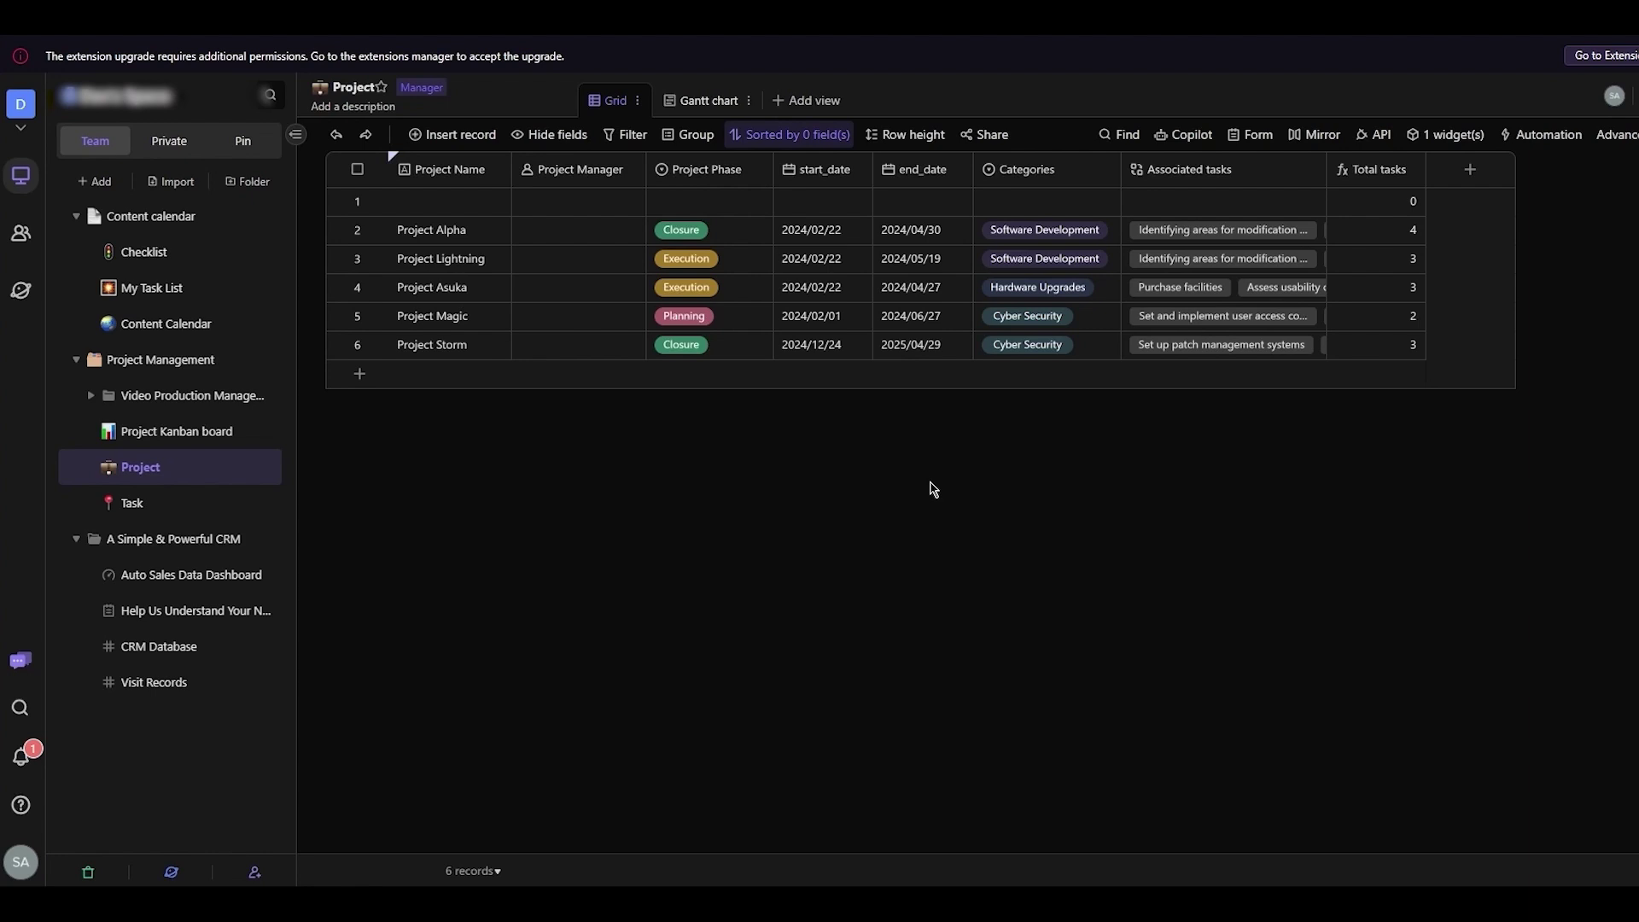
click(455, 137)
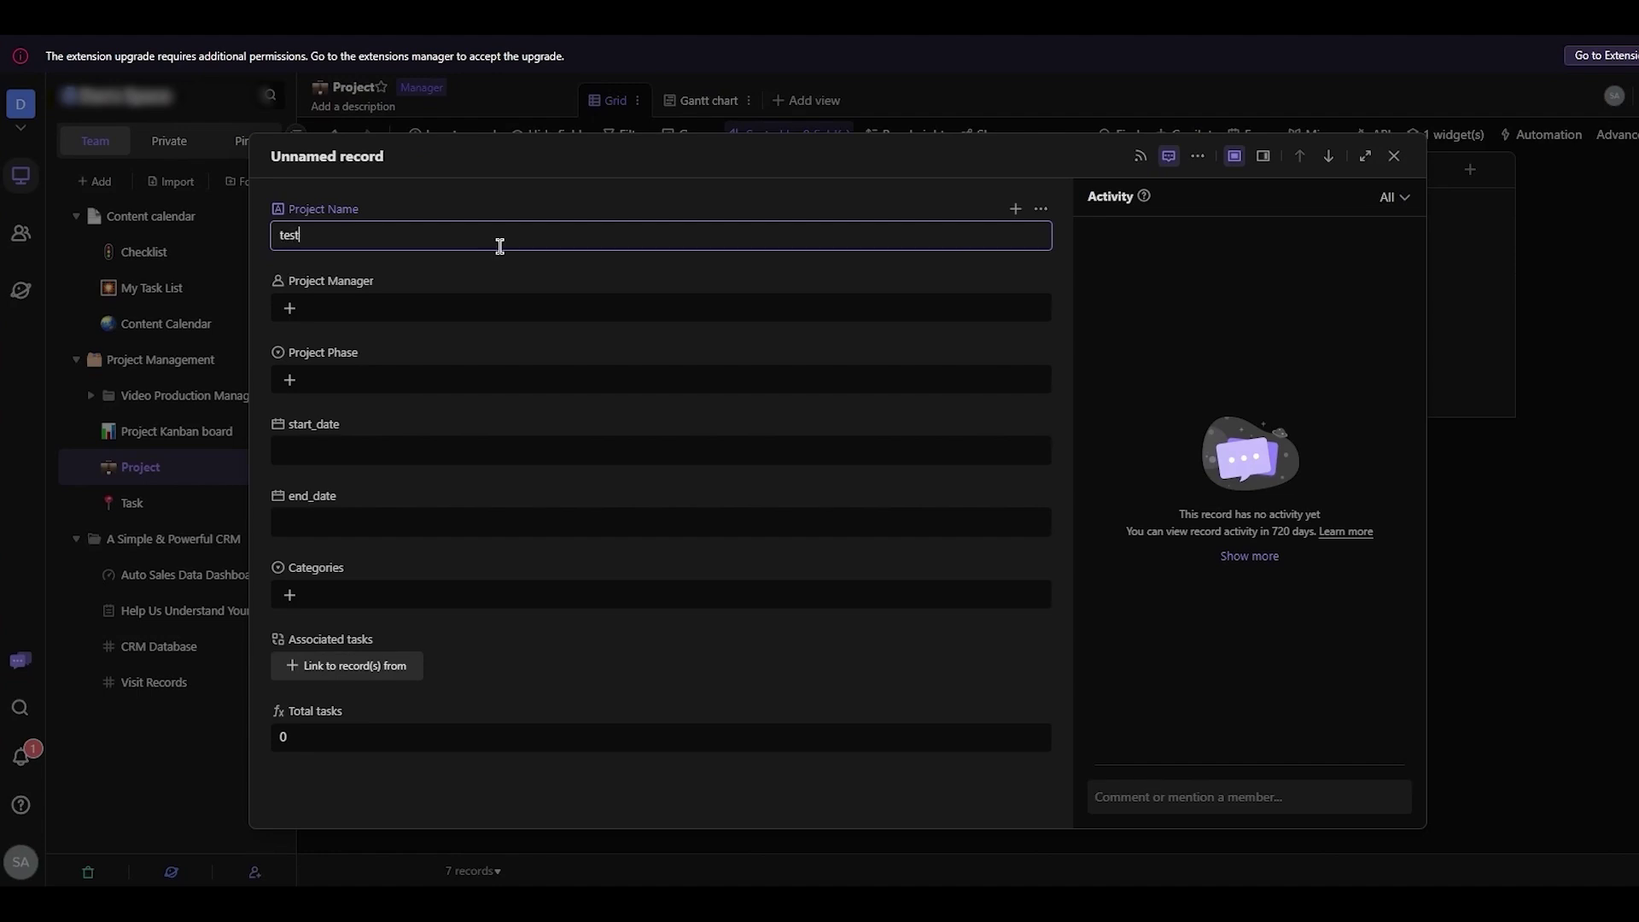
click(475, 311)
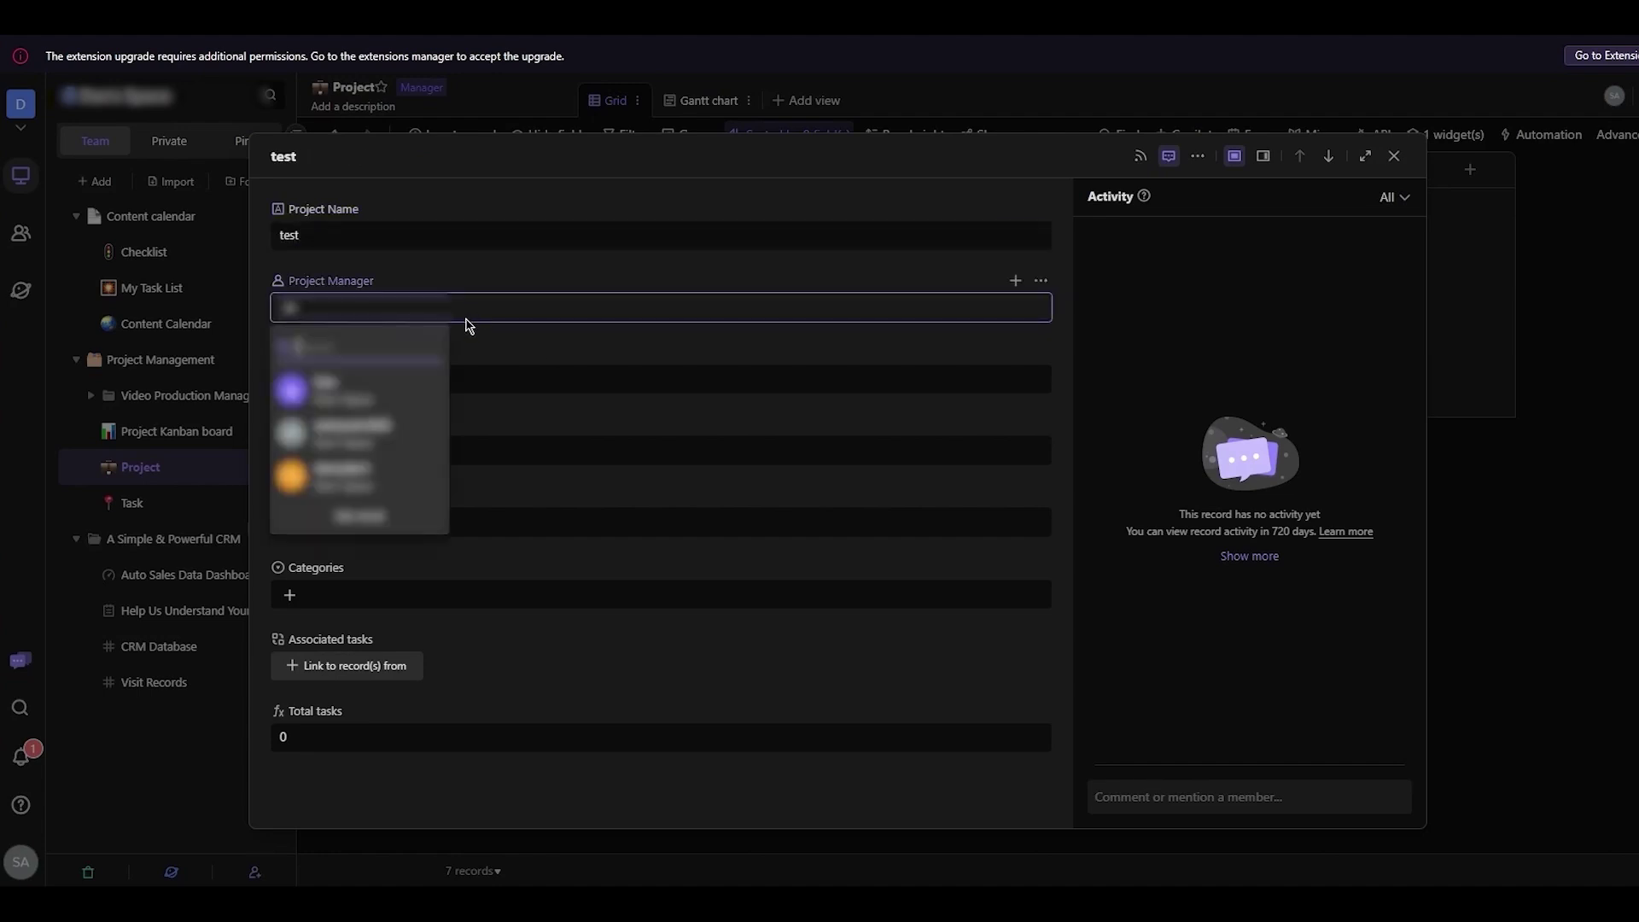
key(Return)
click(357, 309)
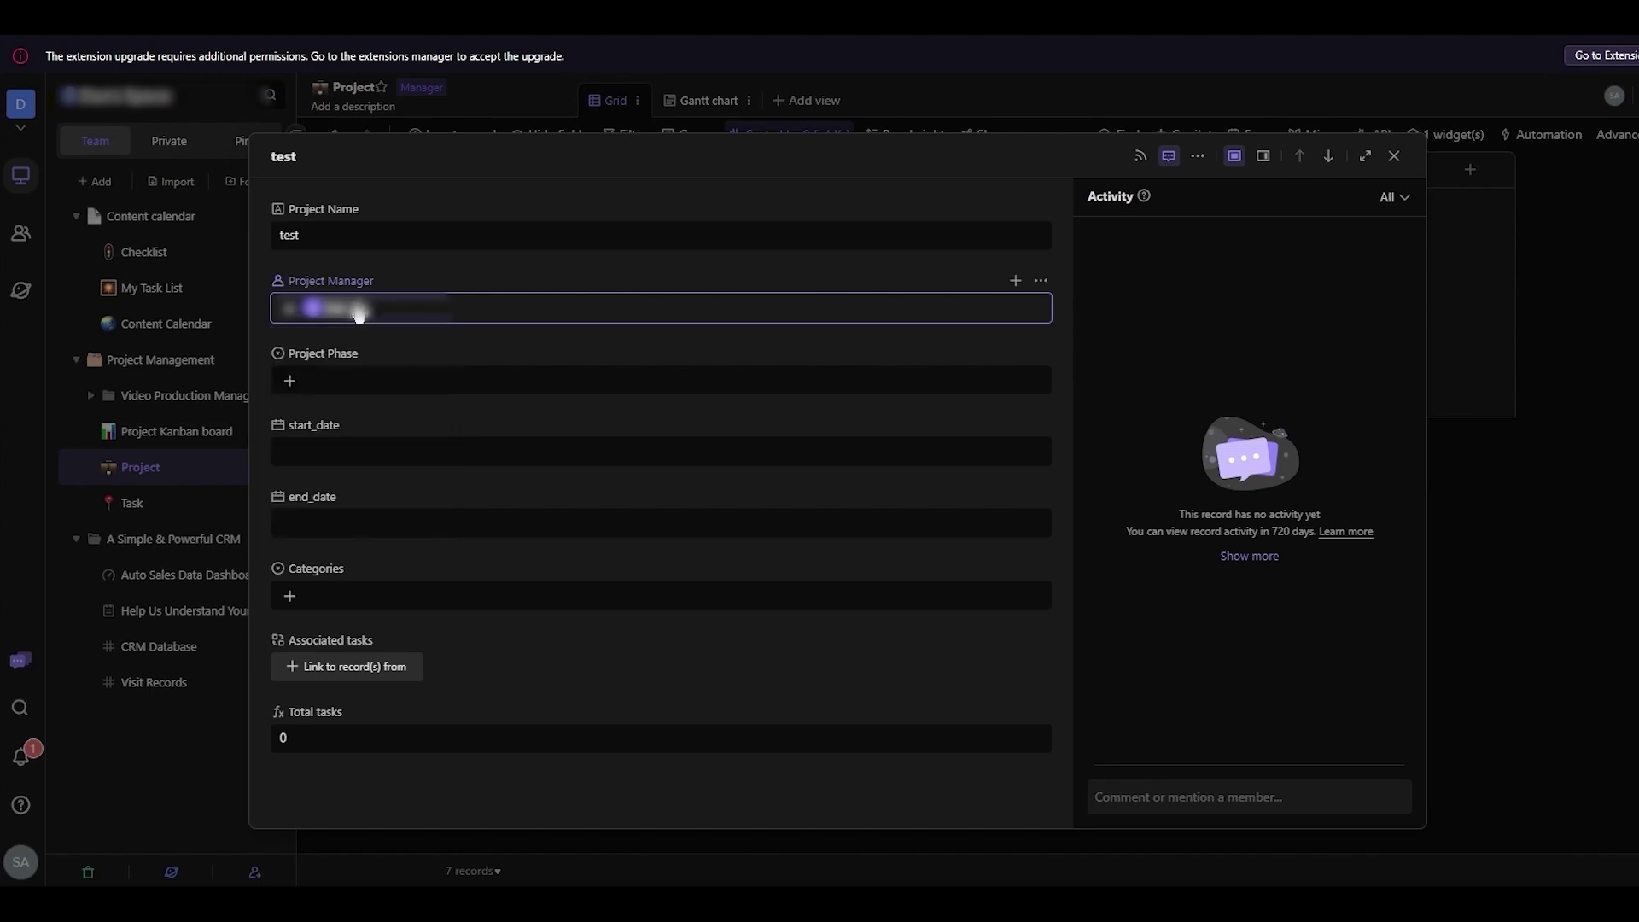
click(378, 312)
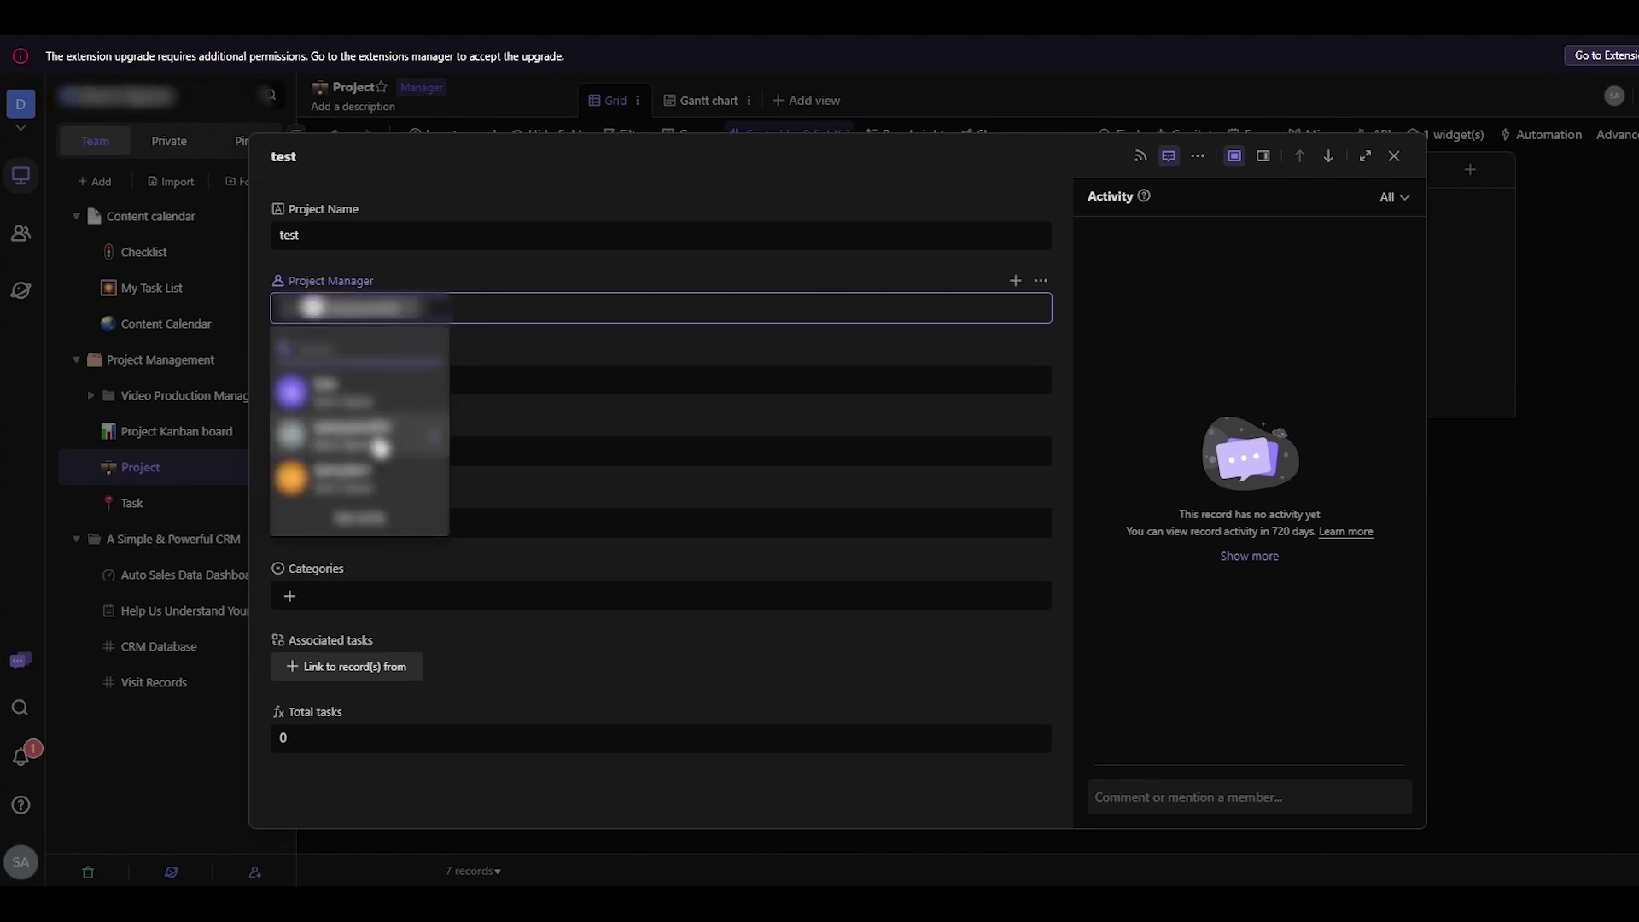
click(504, 383)
Step: Set the test record's Project Phase to Planning, its start_date to 2024/04/05 and its end_date to 2024/04/30
click(457, 391)
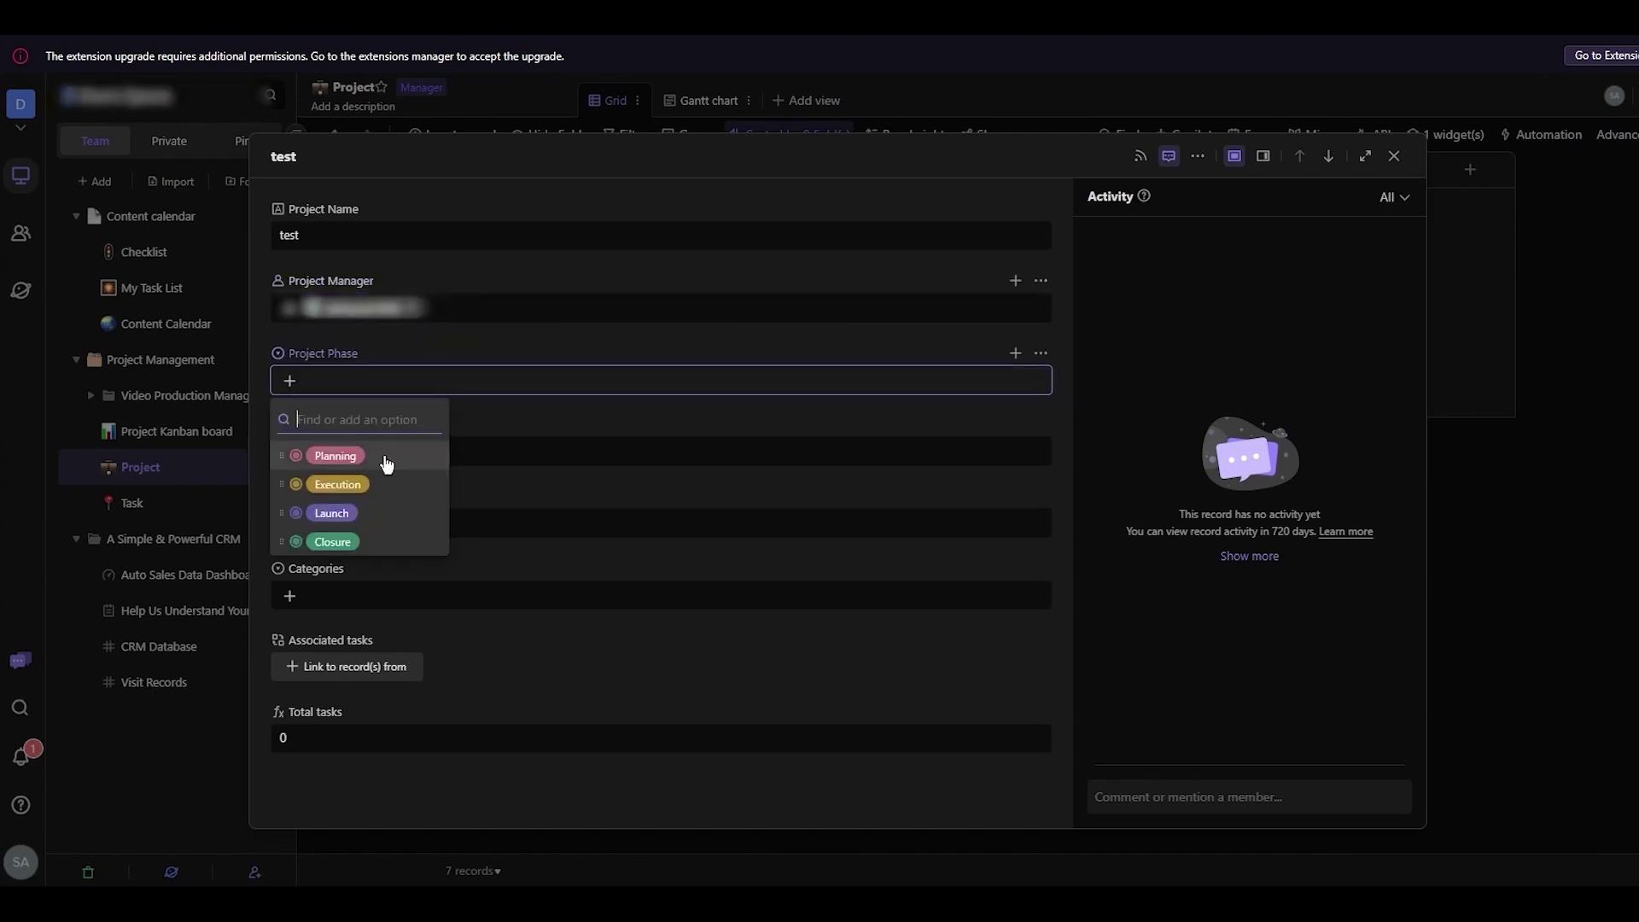
click(378, 455)
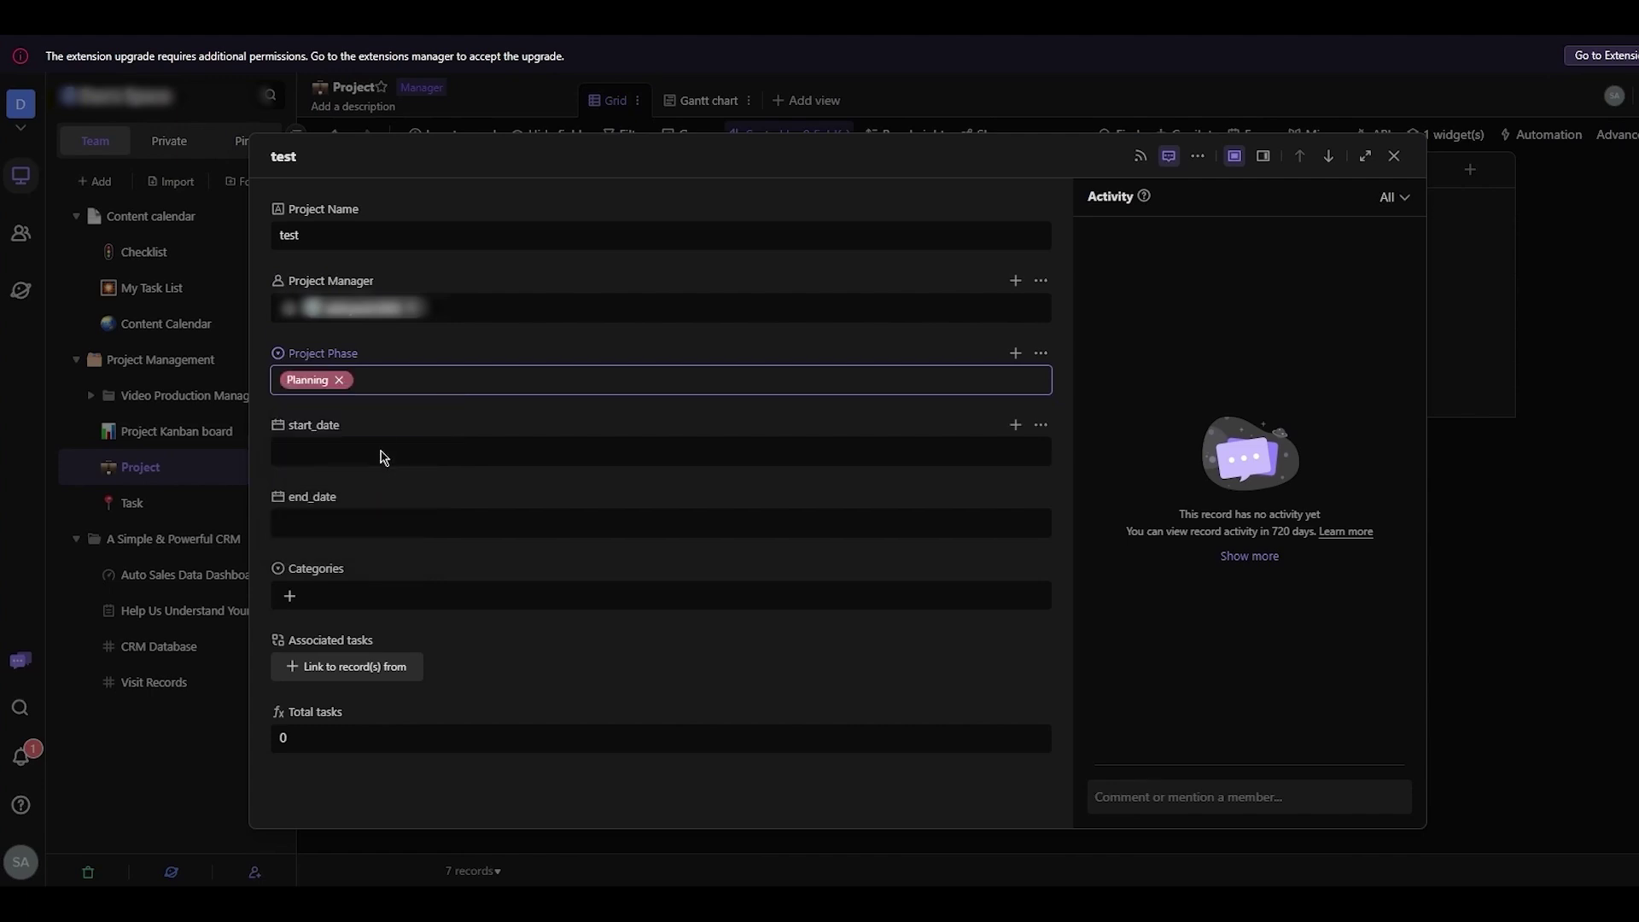
click(399, 450)
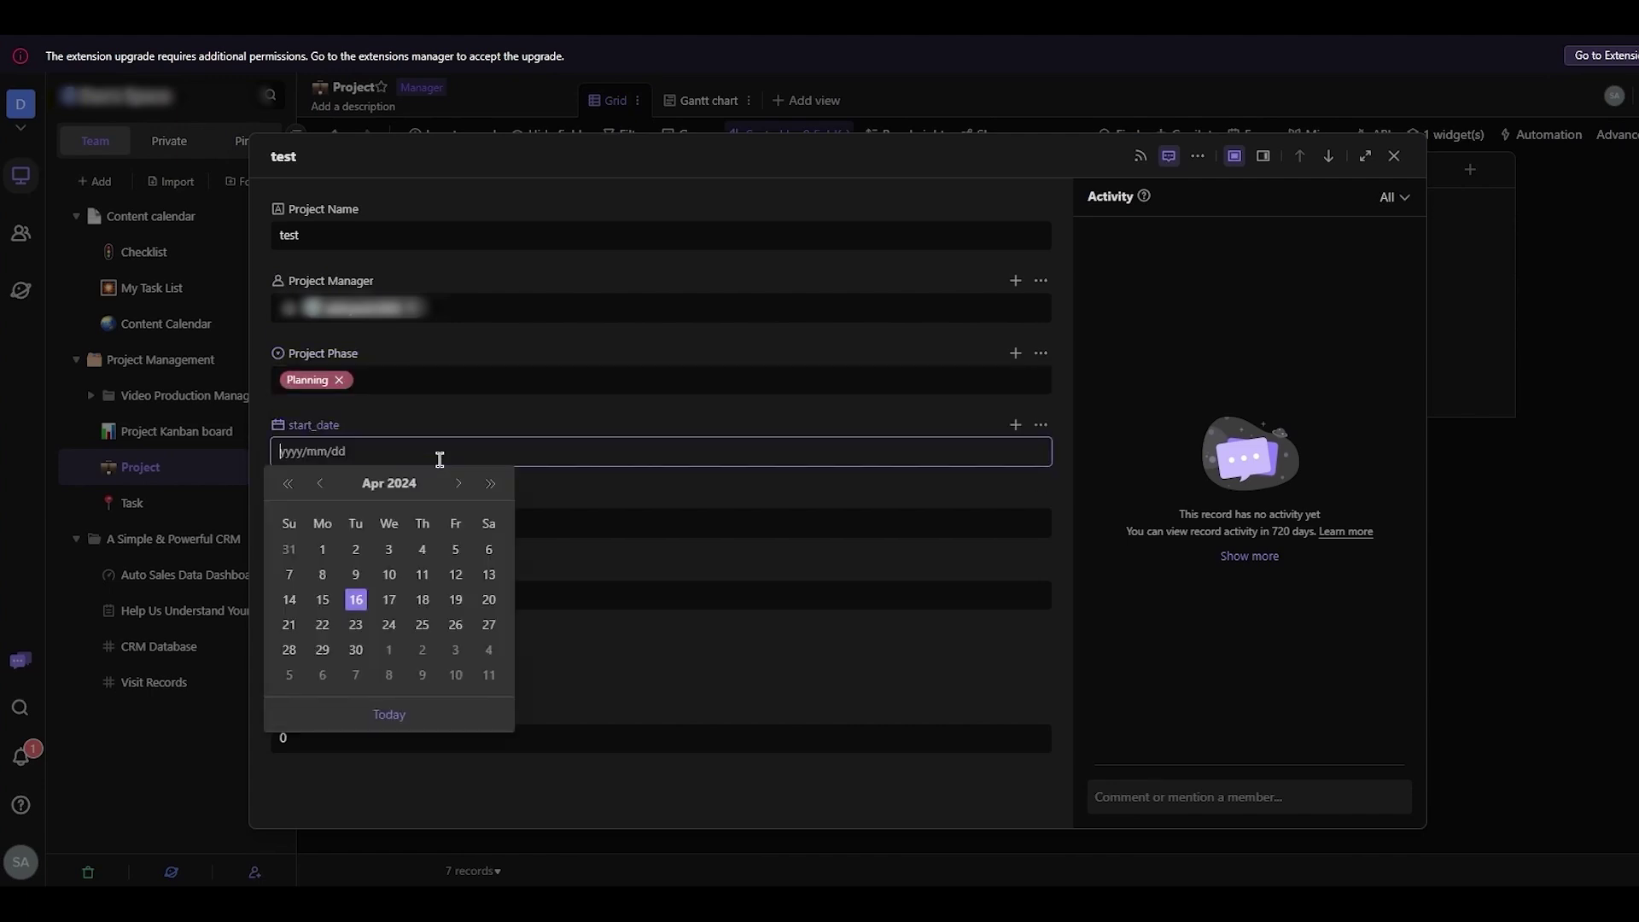
click(445, 555)
click(513, 522)
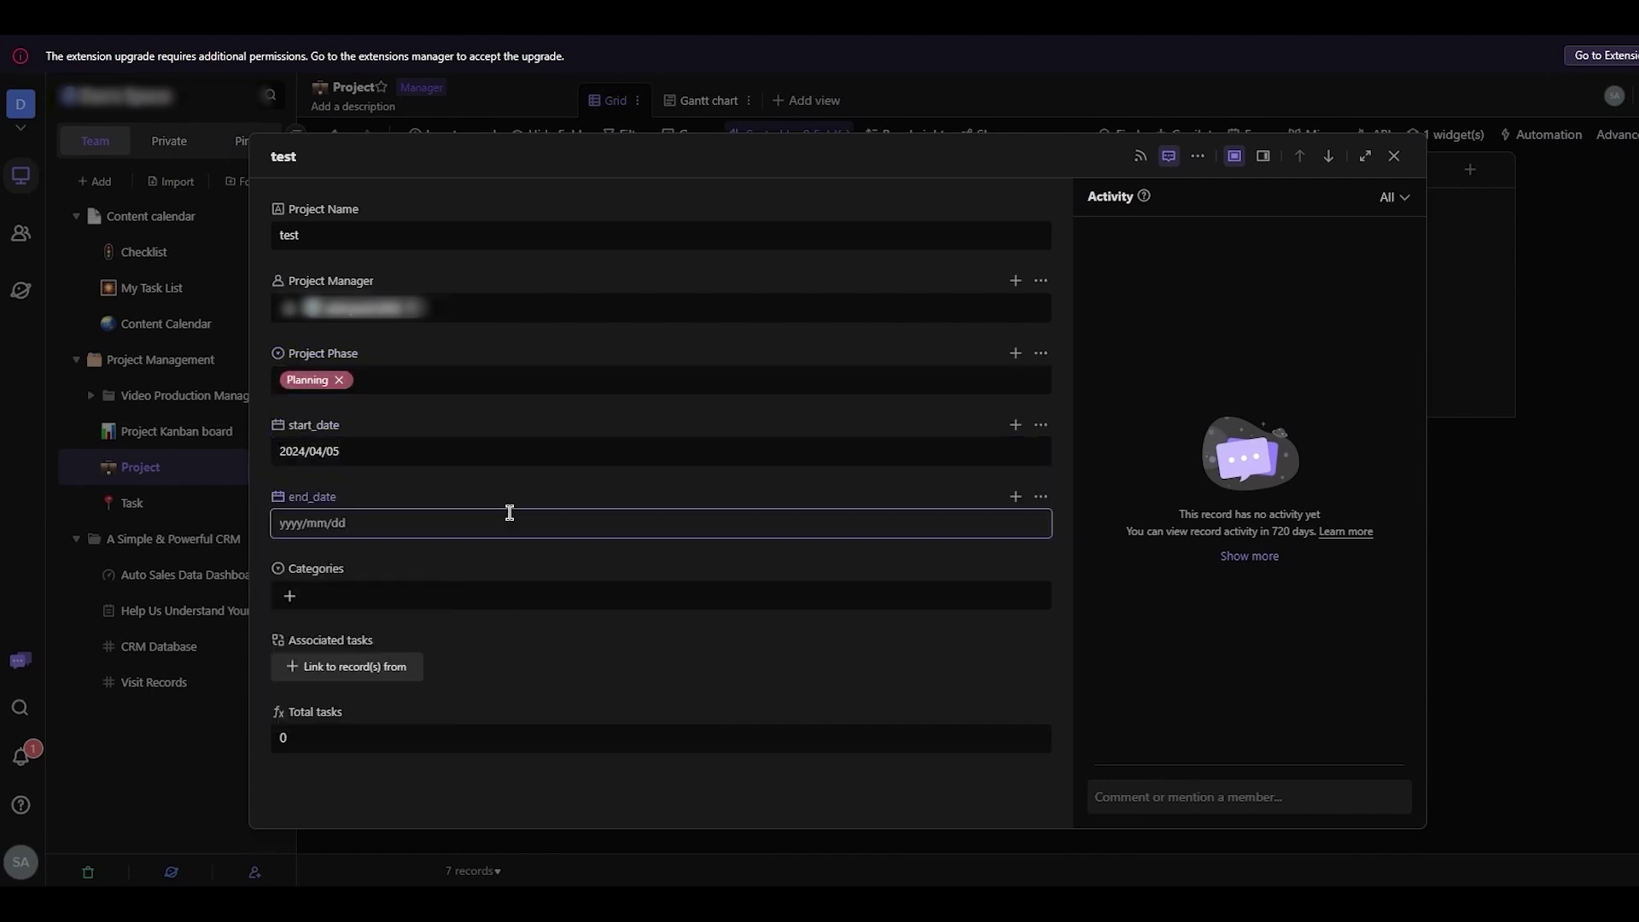
click(355, 721)
Step: Set the test record's category to Software Development and close the record
click(480, 600)
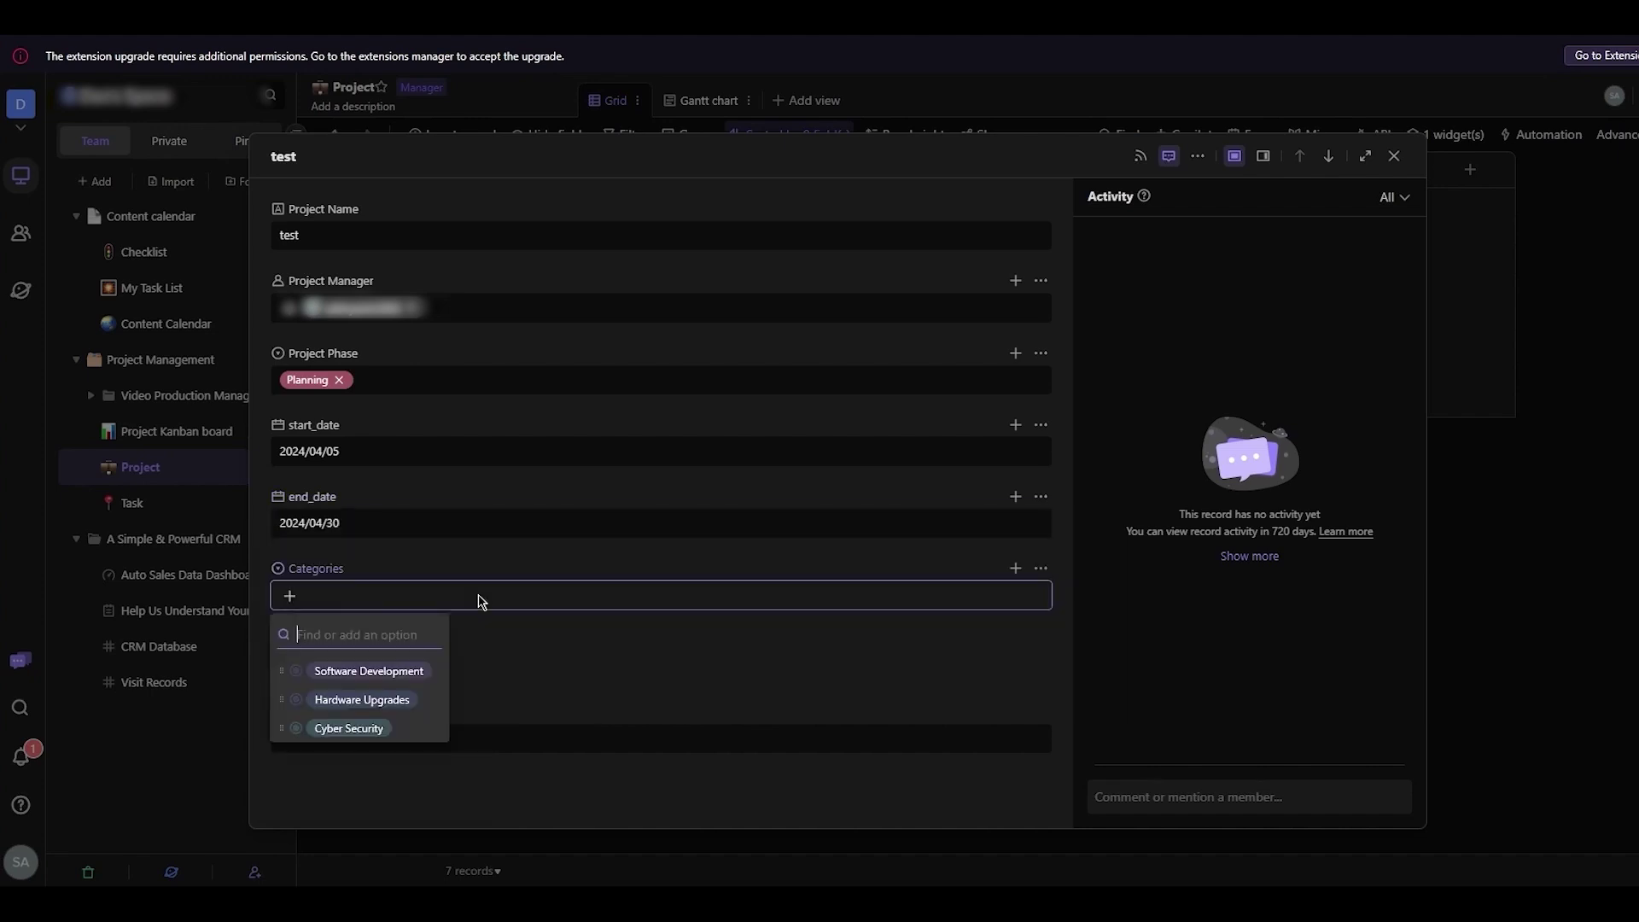
click(402, 673)
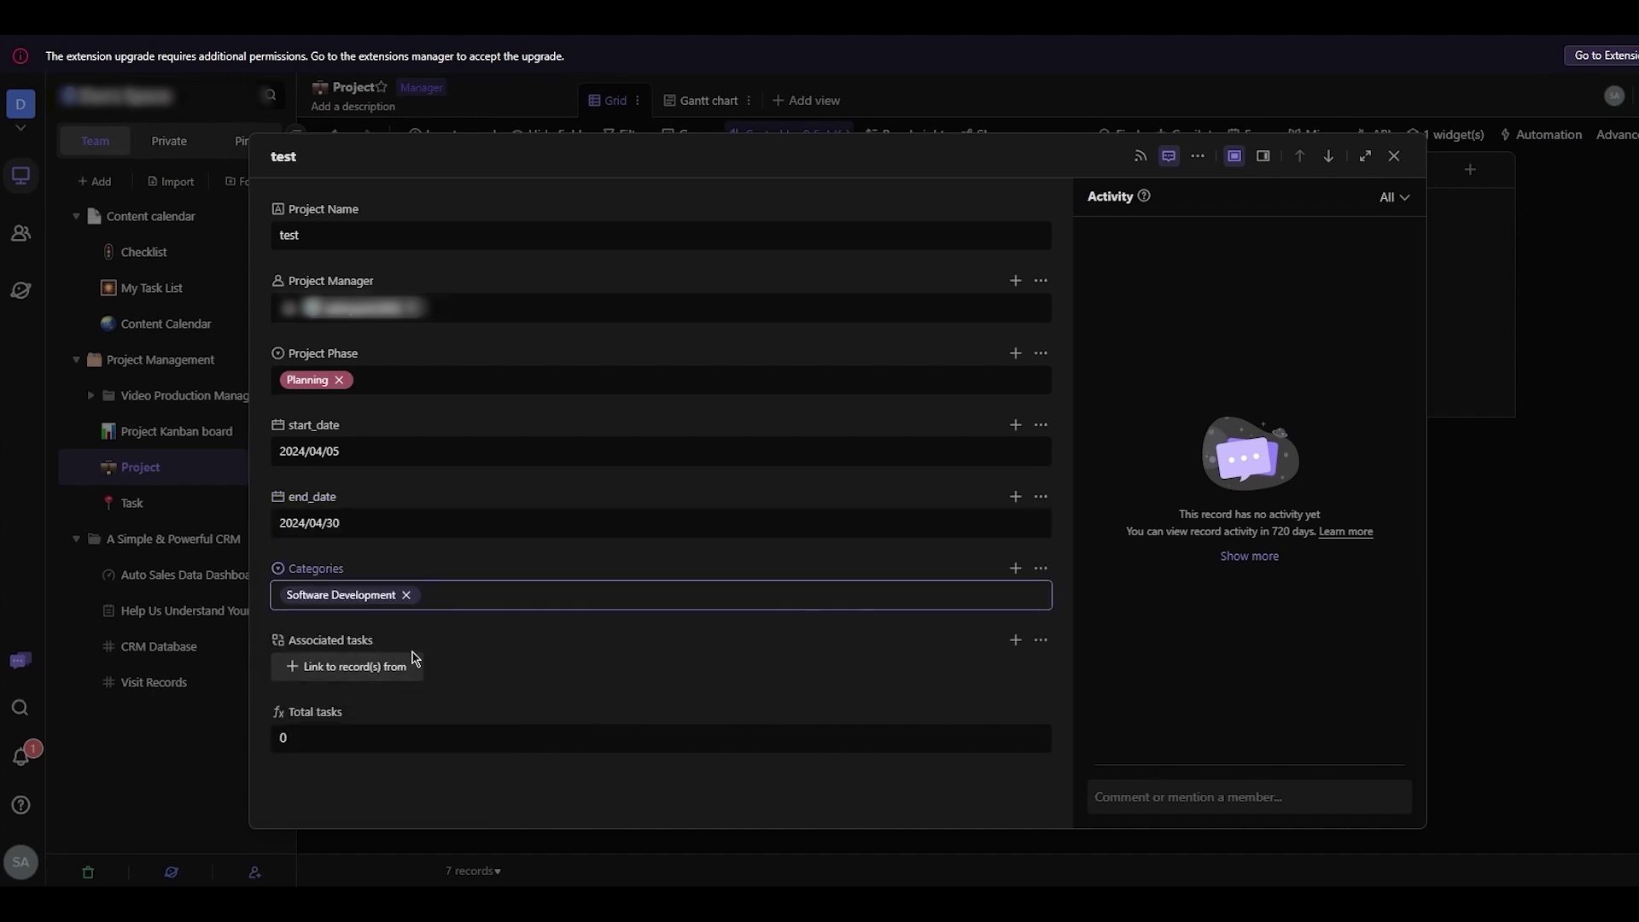
click(1516, 380)
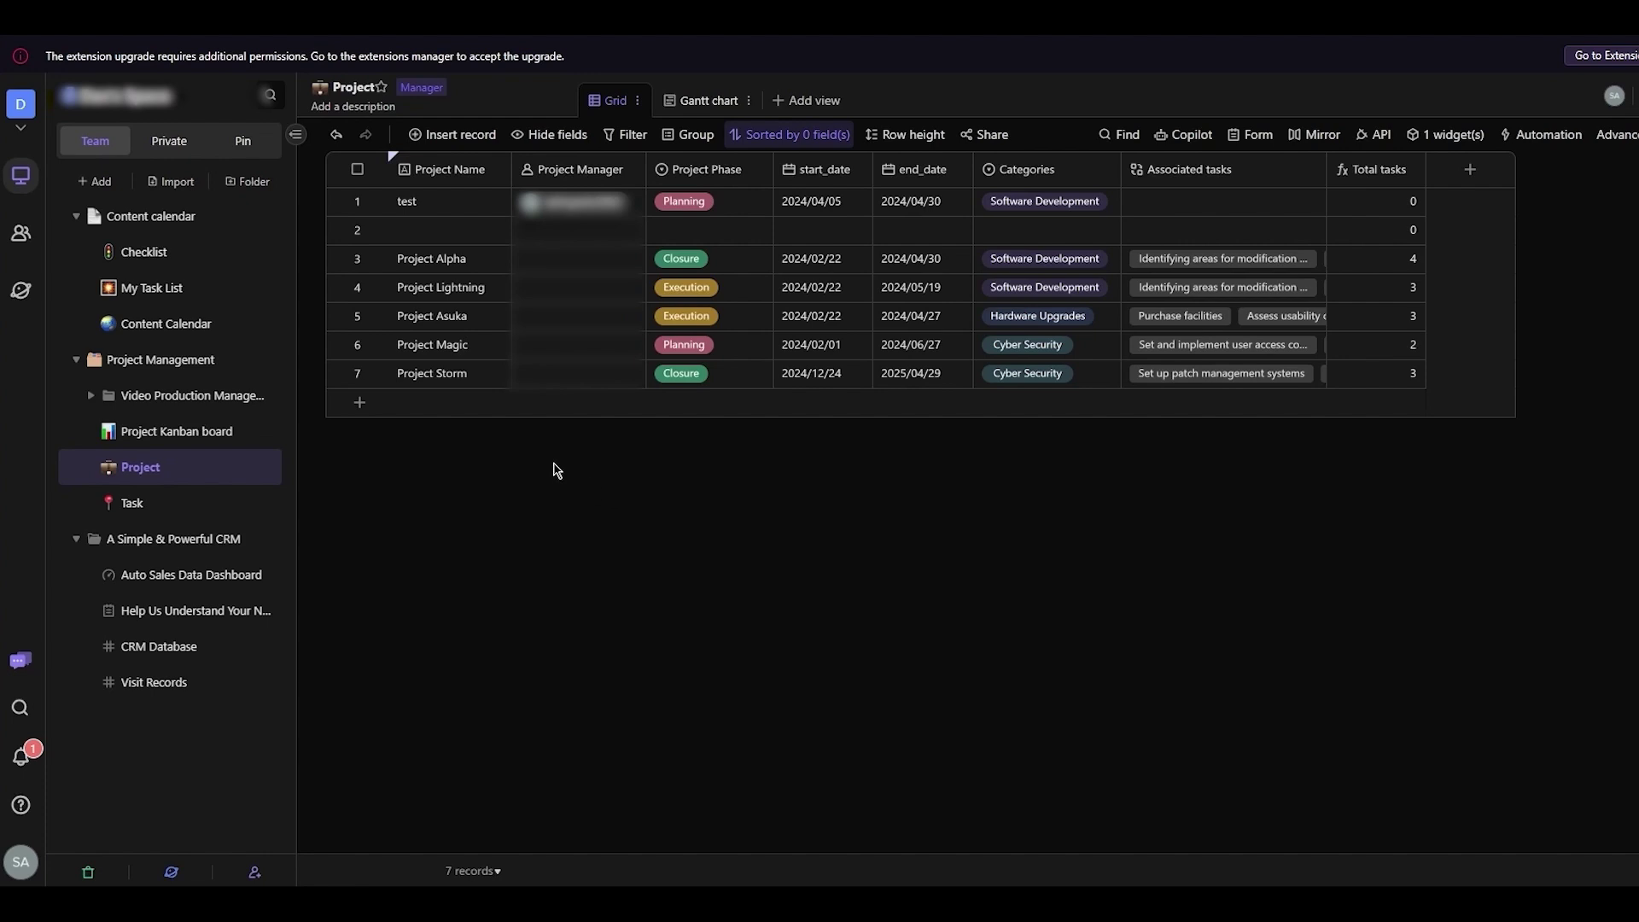
Step: Rename the test project to test 1 in the grid
click(490, 212)
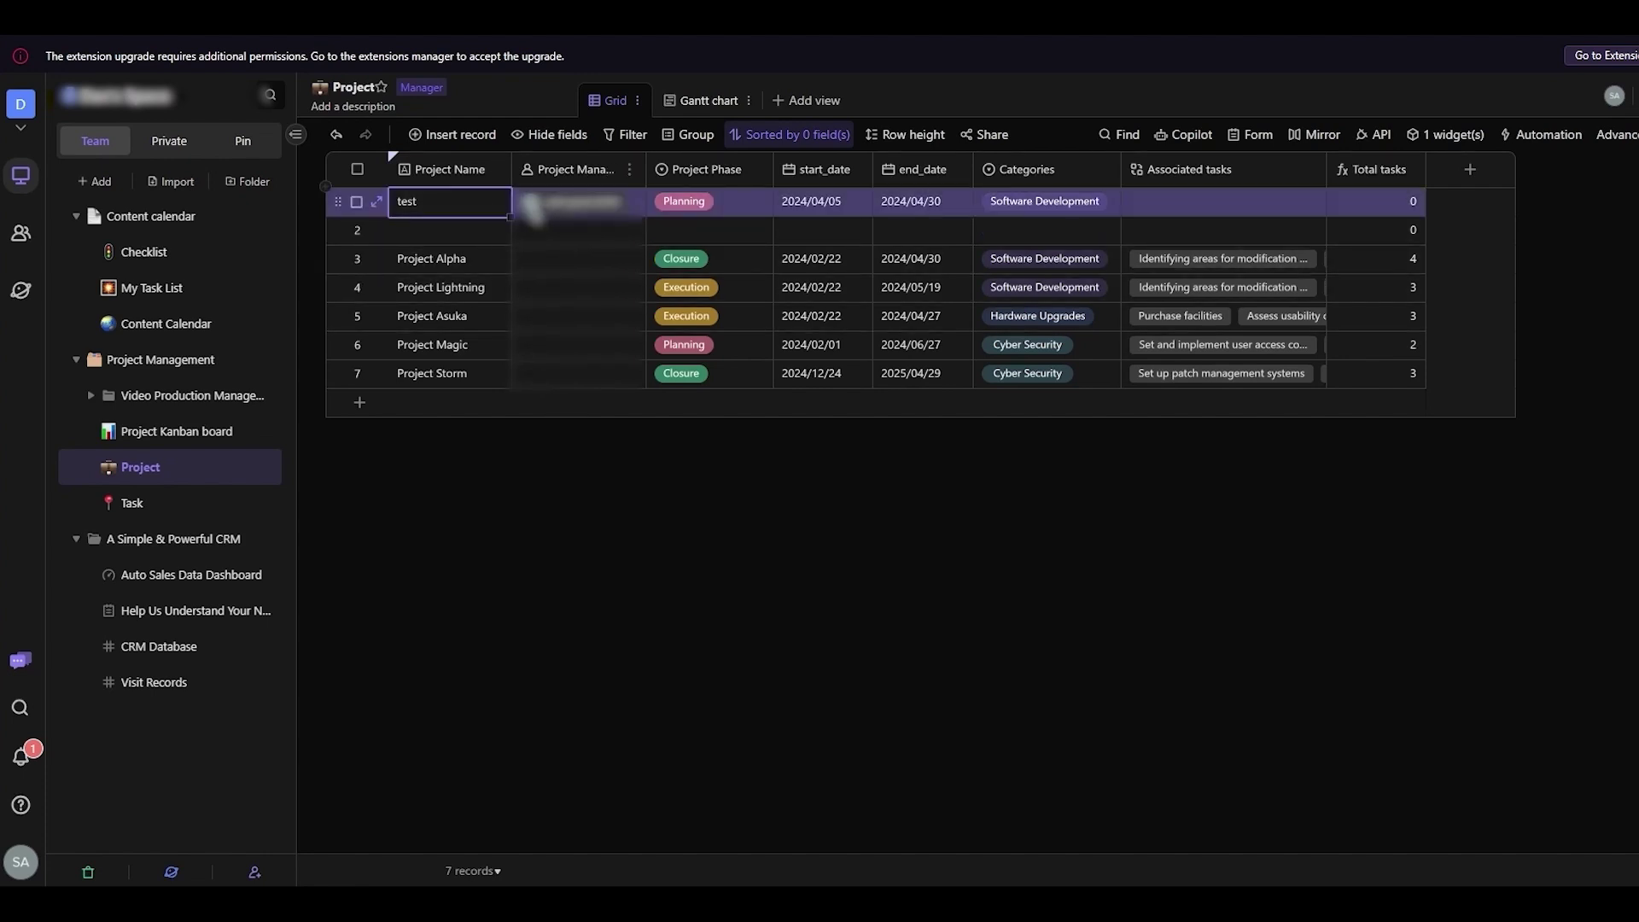
click(525, 213)
click(475, 210)
click(420, 205)
key(BackSpace)
key(BackSpace)
key(BackSpace)
key(BackSpace)
text(test 1)
key(Return)
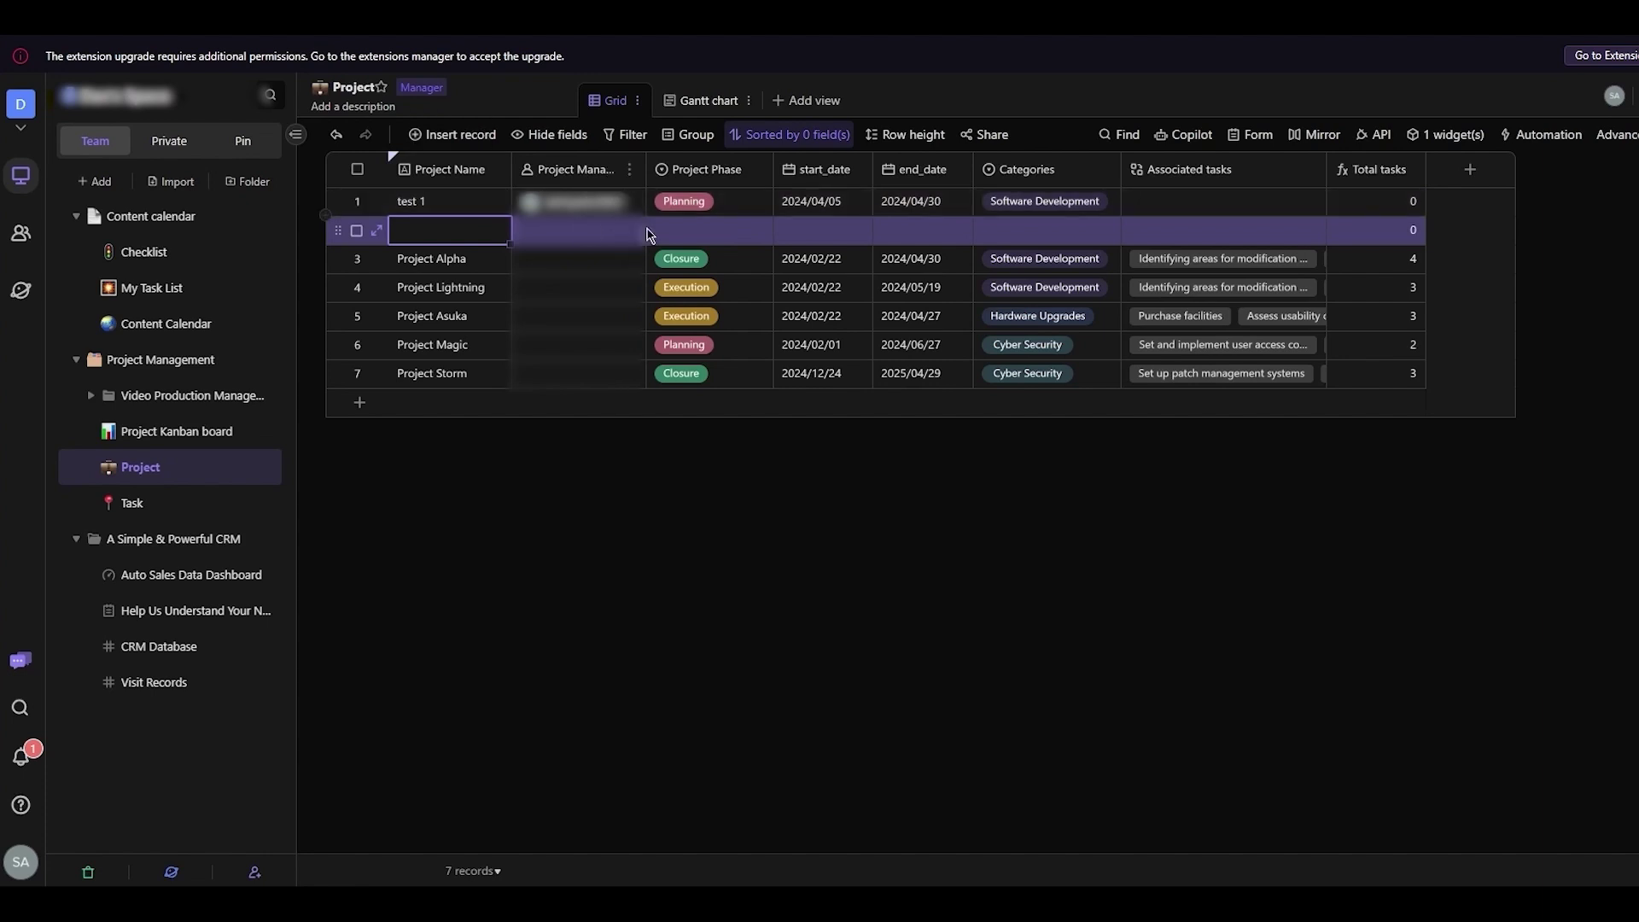
Step: Replace the Project Manager of the test 1 record with a different member
click(608, 203)
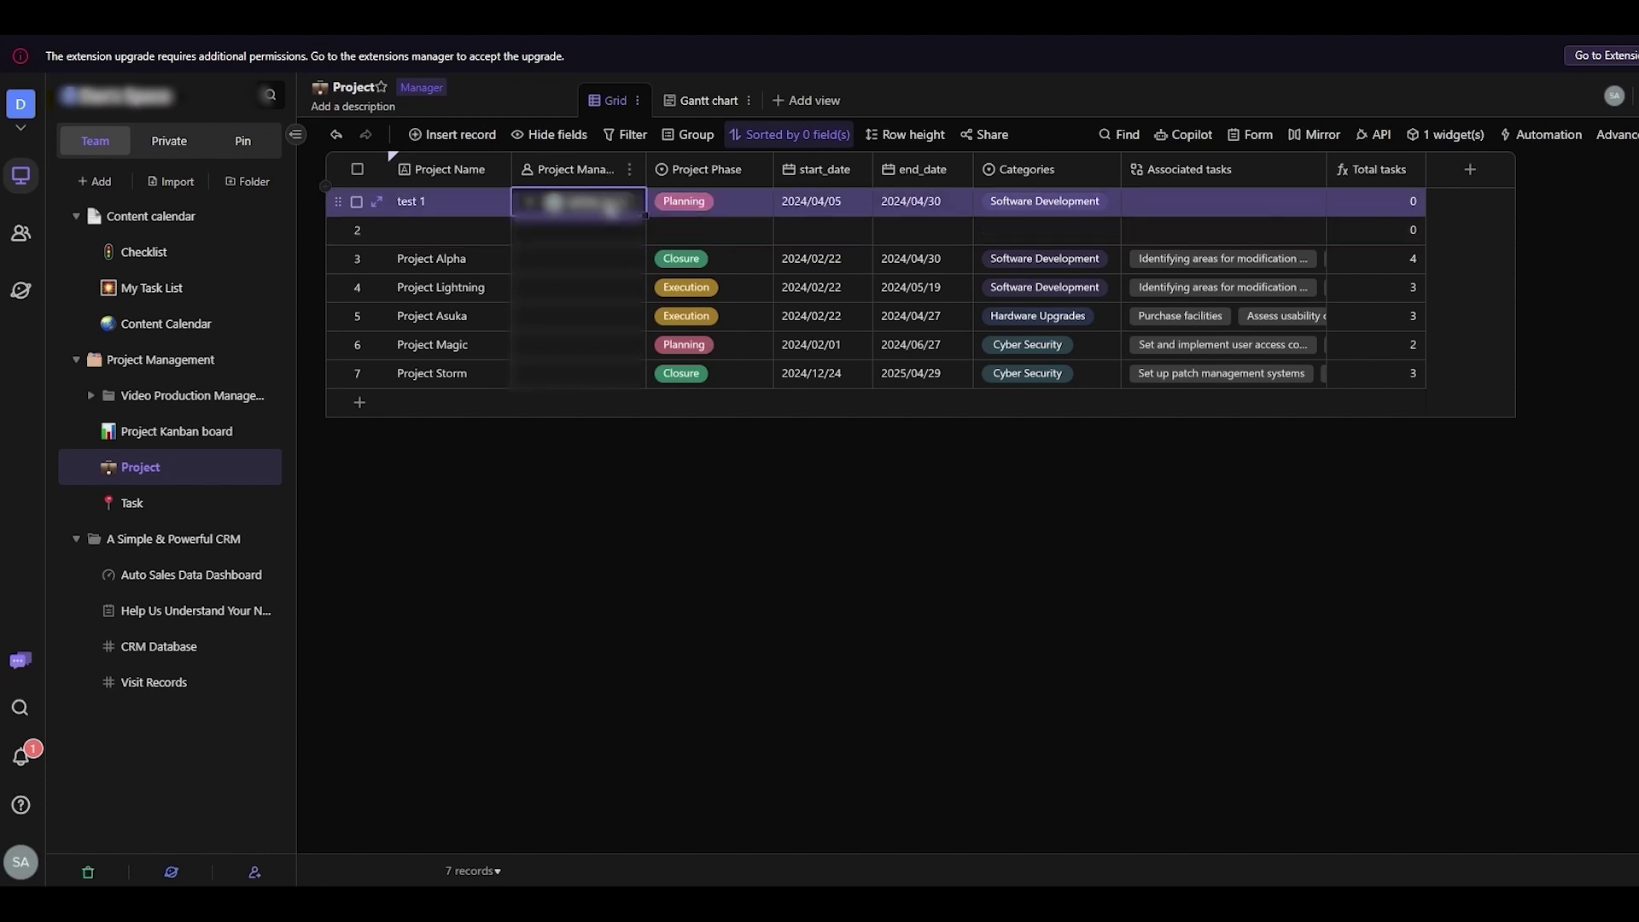
click(555, 207)
click(539, 209)
click(538, 207)
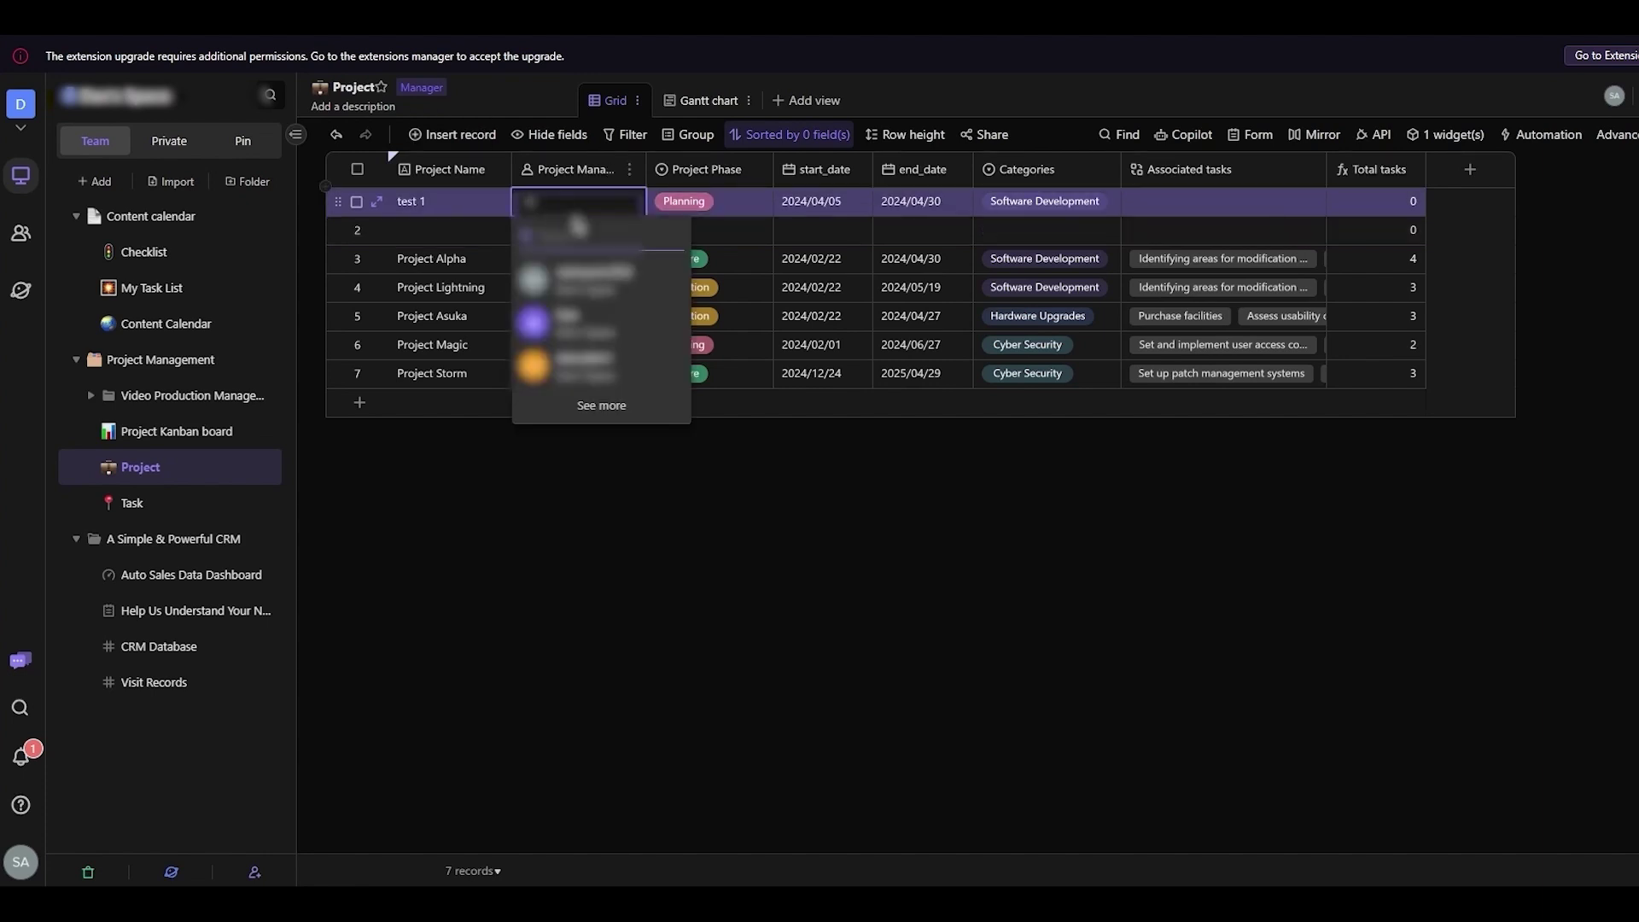
click(578, 331)
click(630, 472)
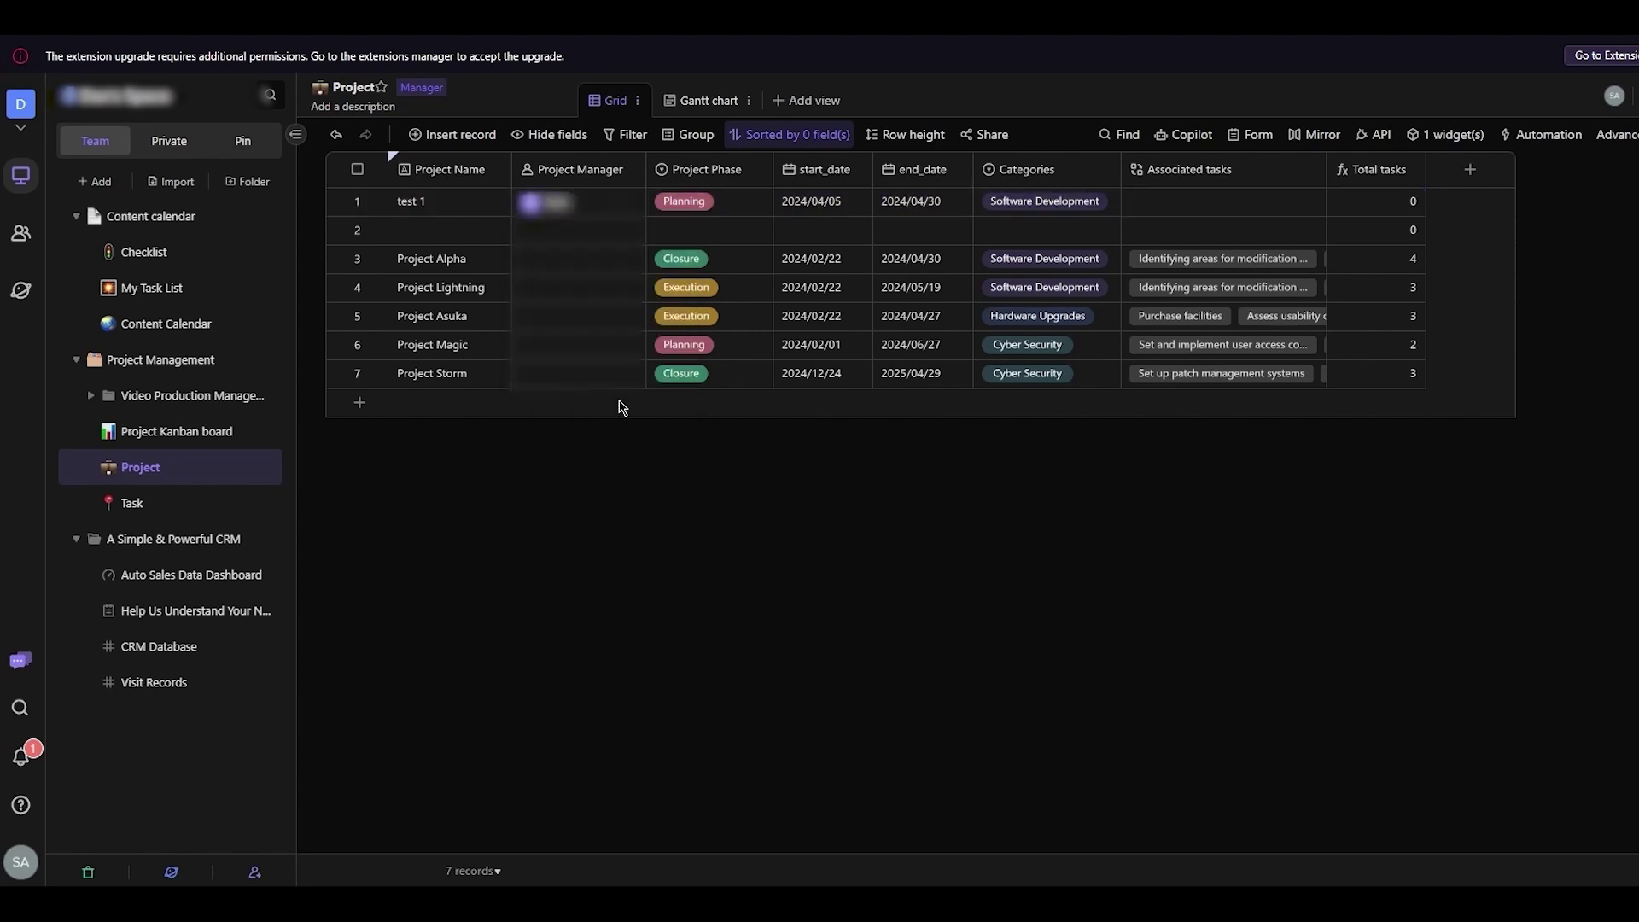
Step: Clear the Project Phase of the test 1 record and set it to Planning again
click(704, 203)
click(716, 204)
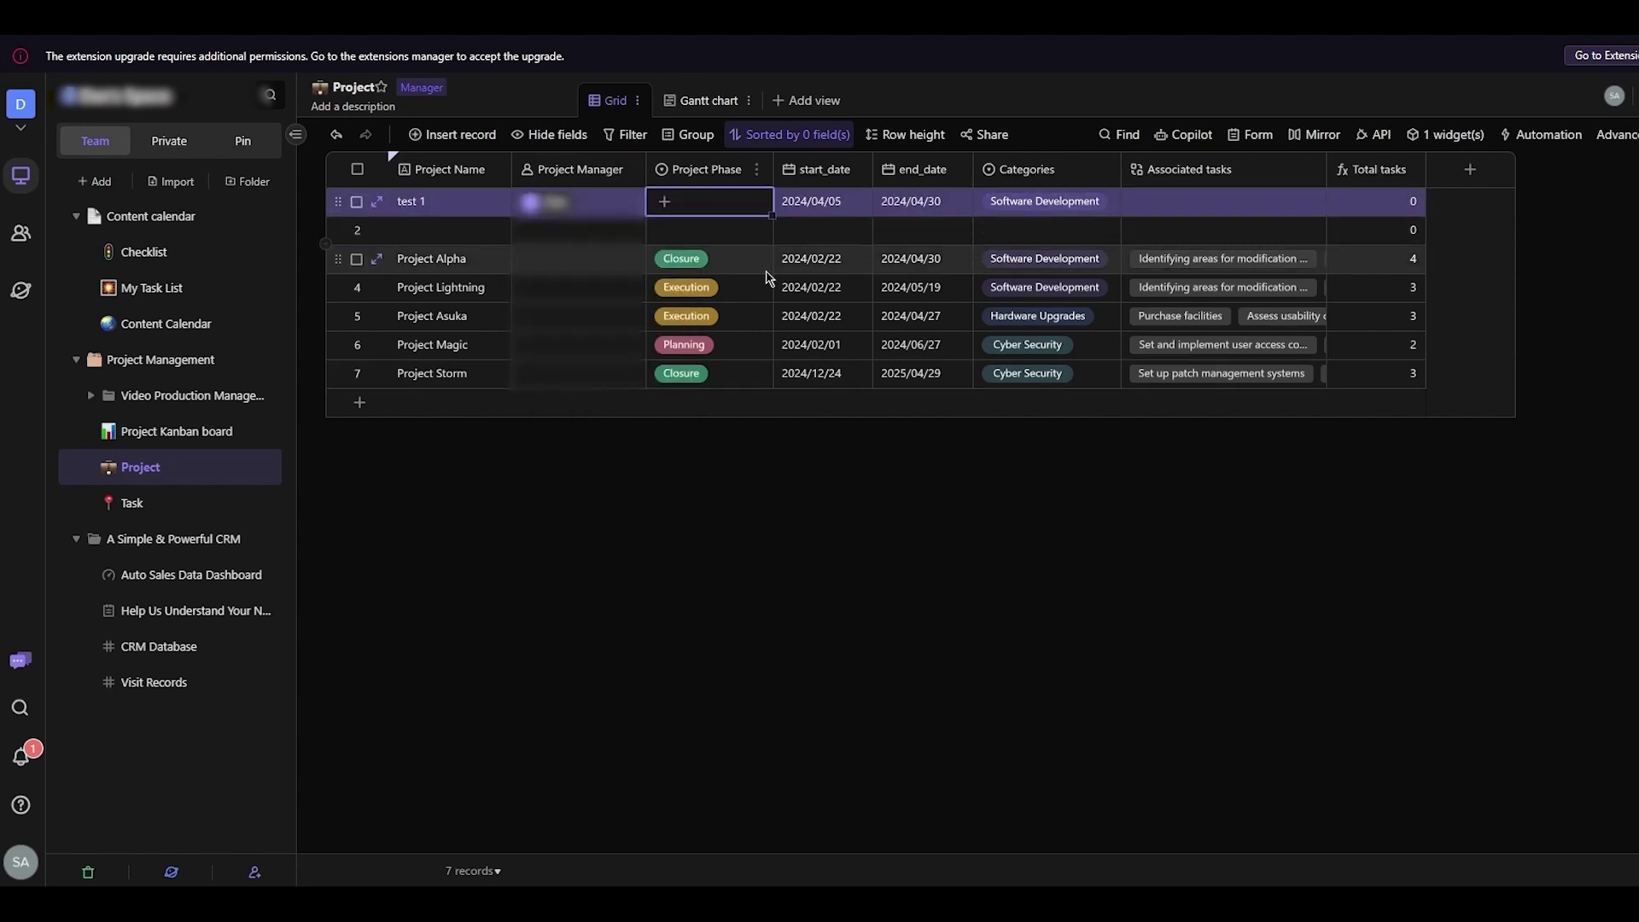
click(707, 201)
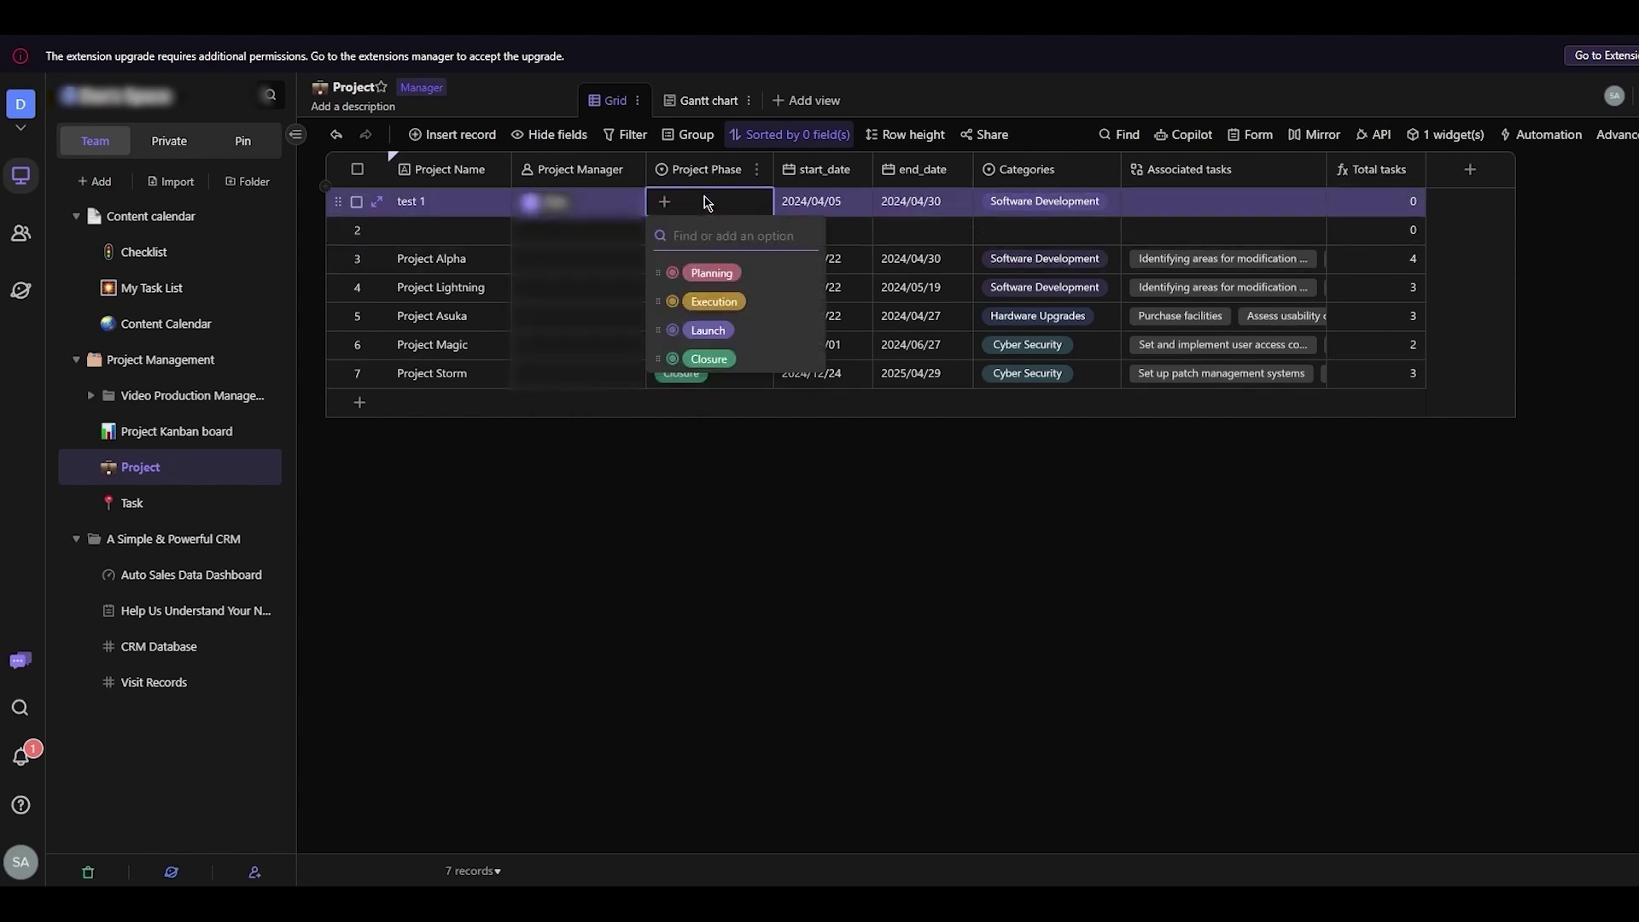
click(707, 267)
click(748, 504)
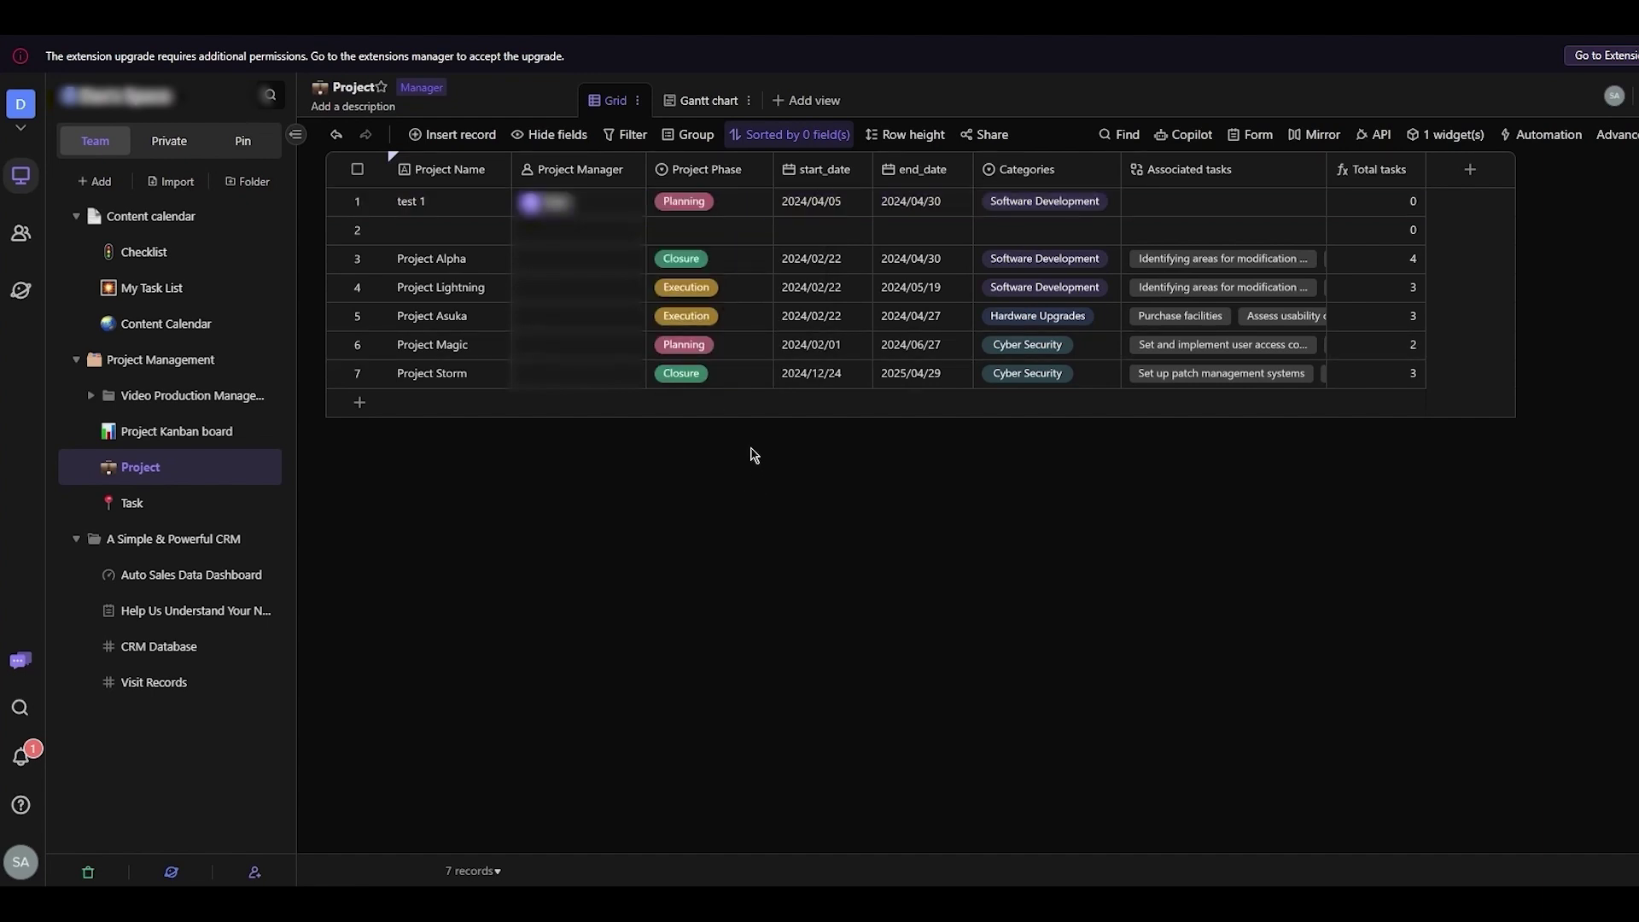
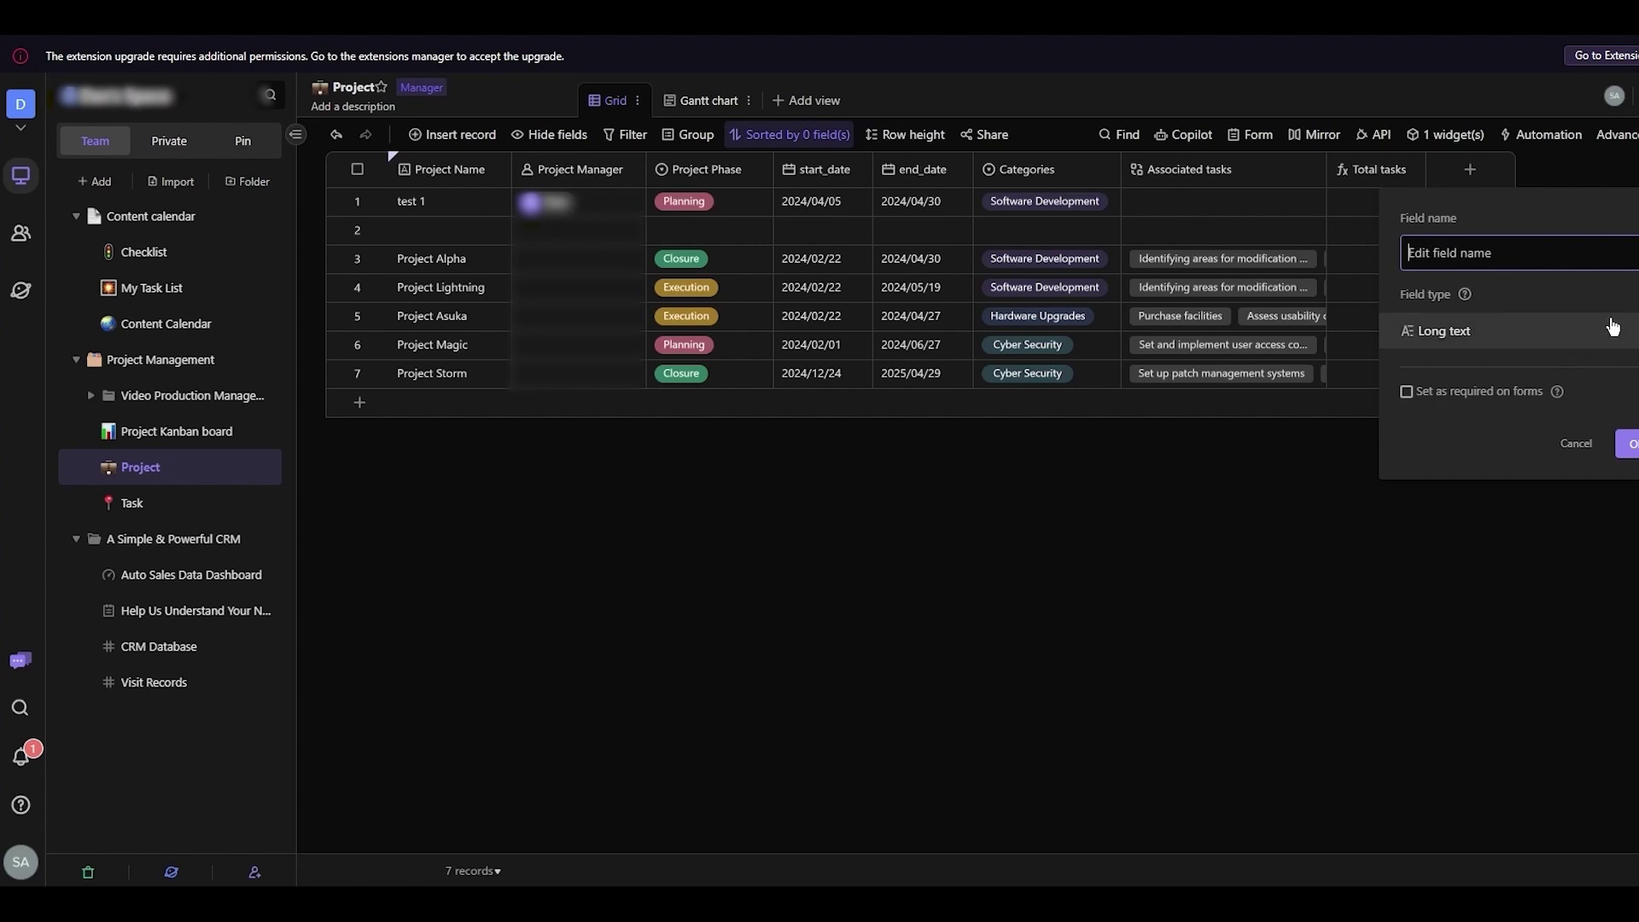
Step: Add a Currency field named invoive with the $ symbol, default symbol alignment and $1.00 precision
text(invoive)
click(1525, 328)
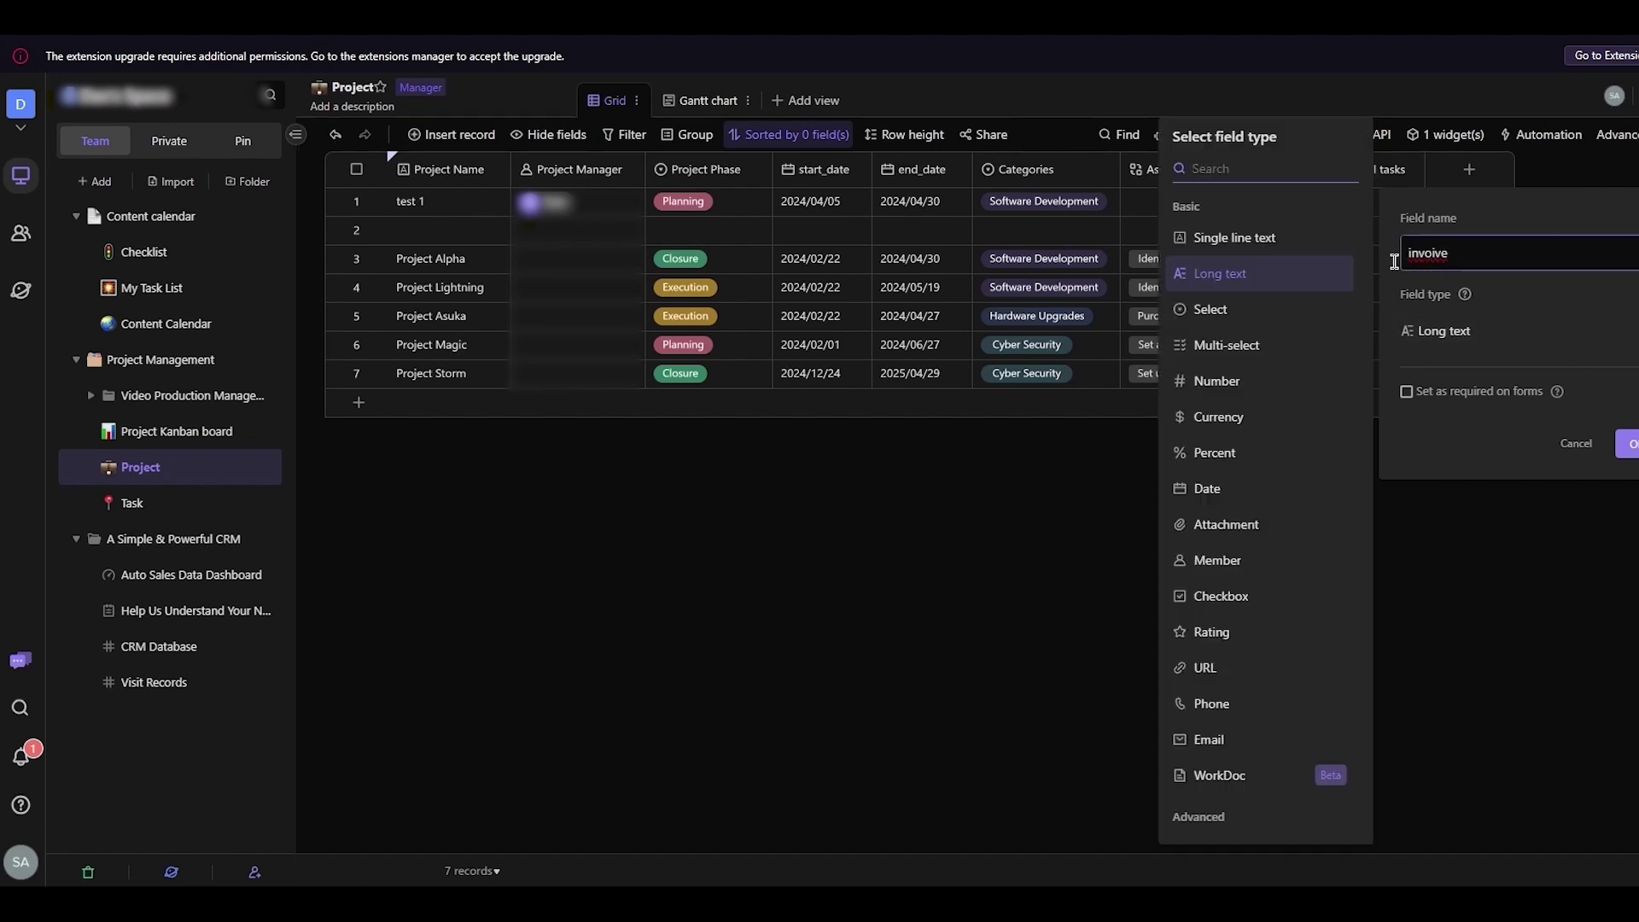
click(1340, 418)
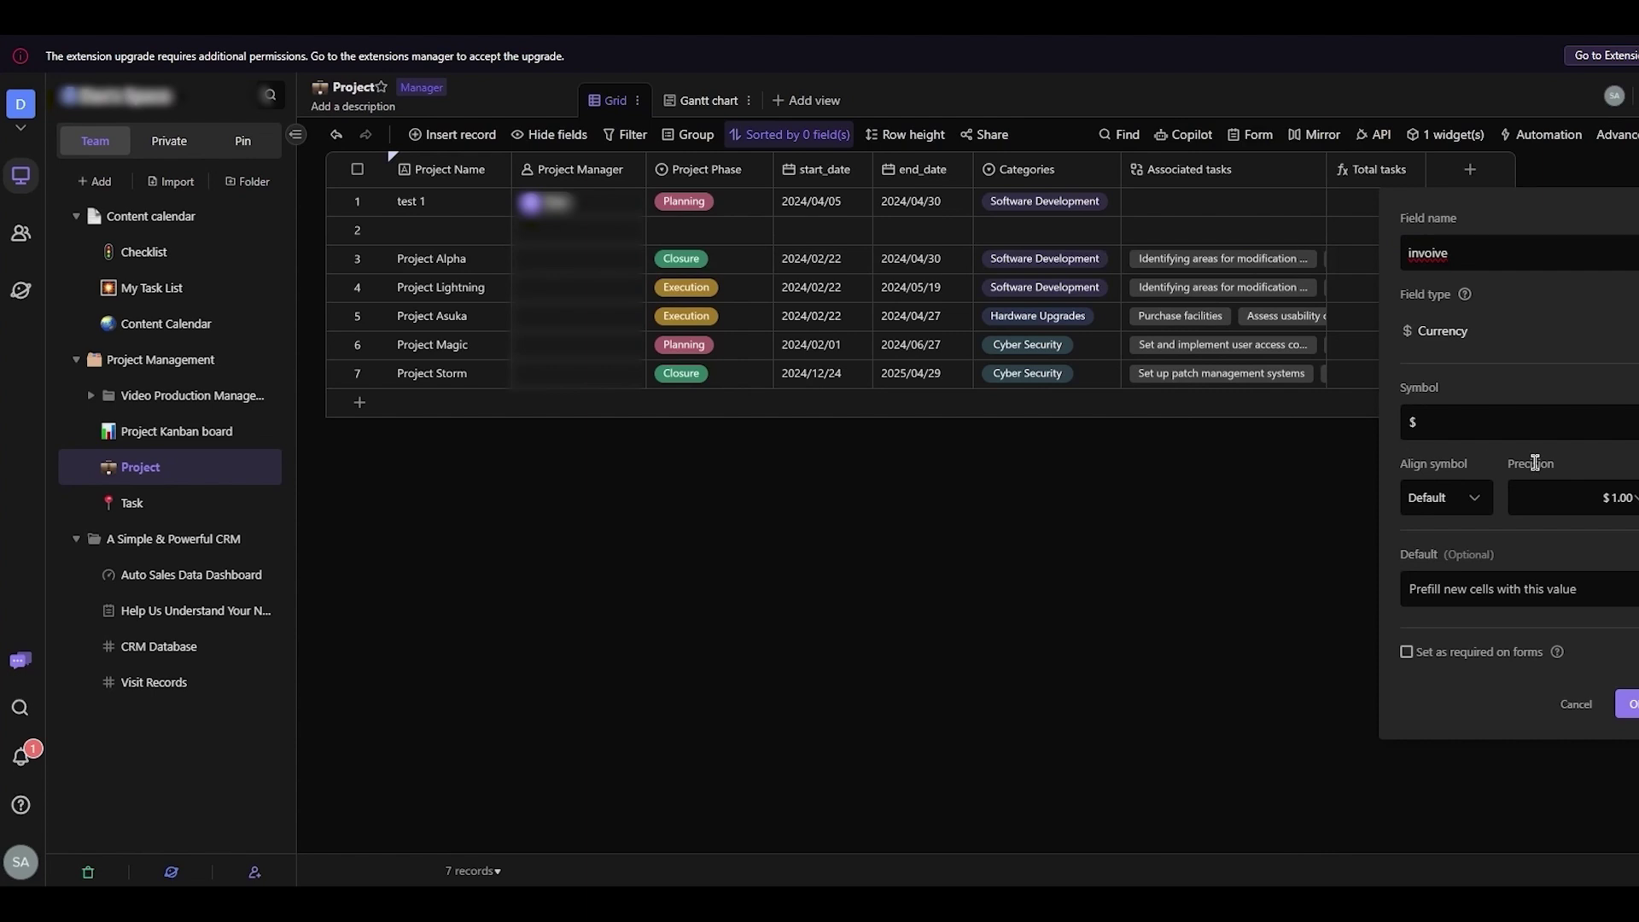
click(1465, 432)
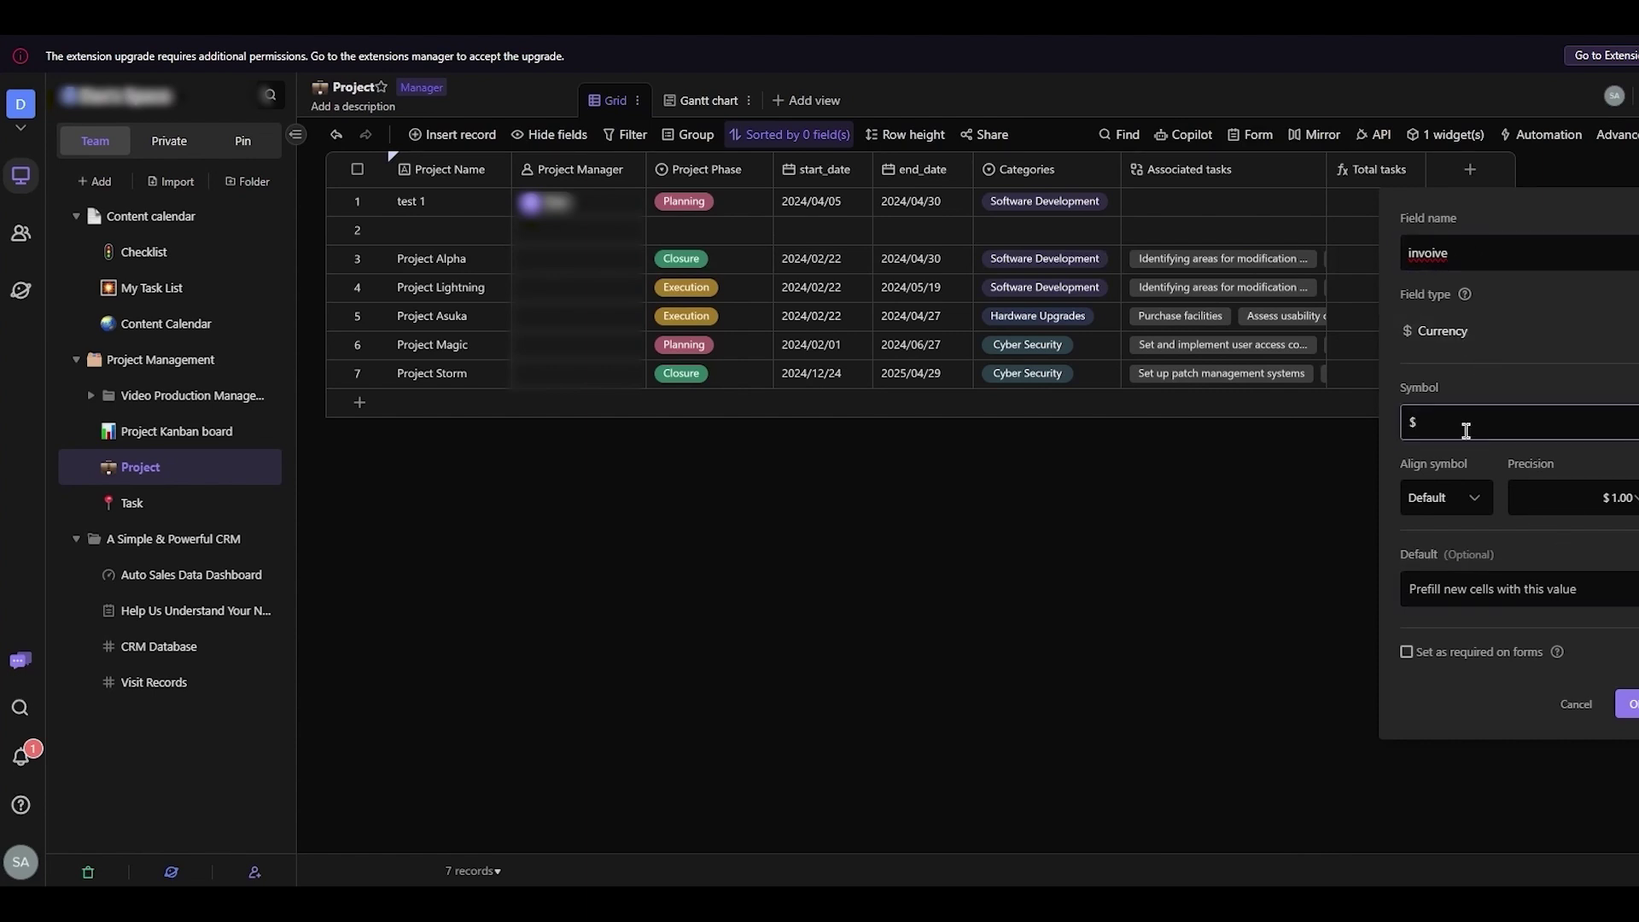
click(1462, 505)
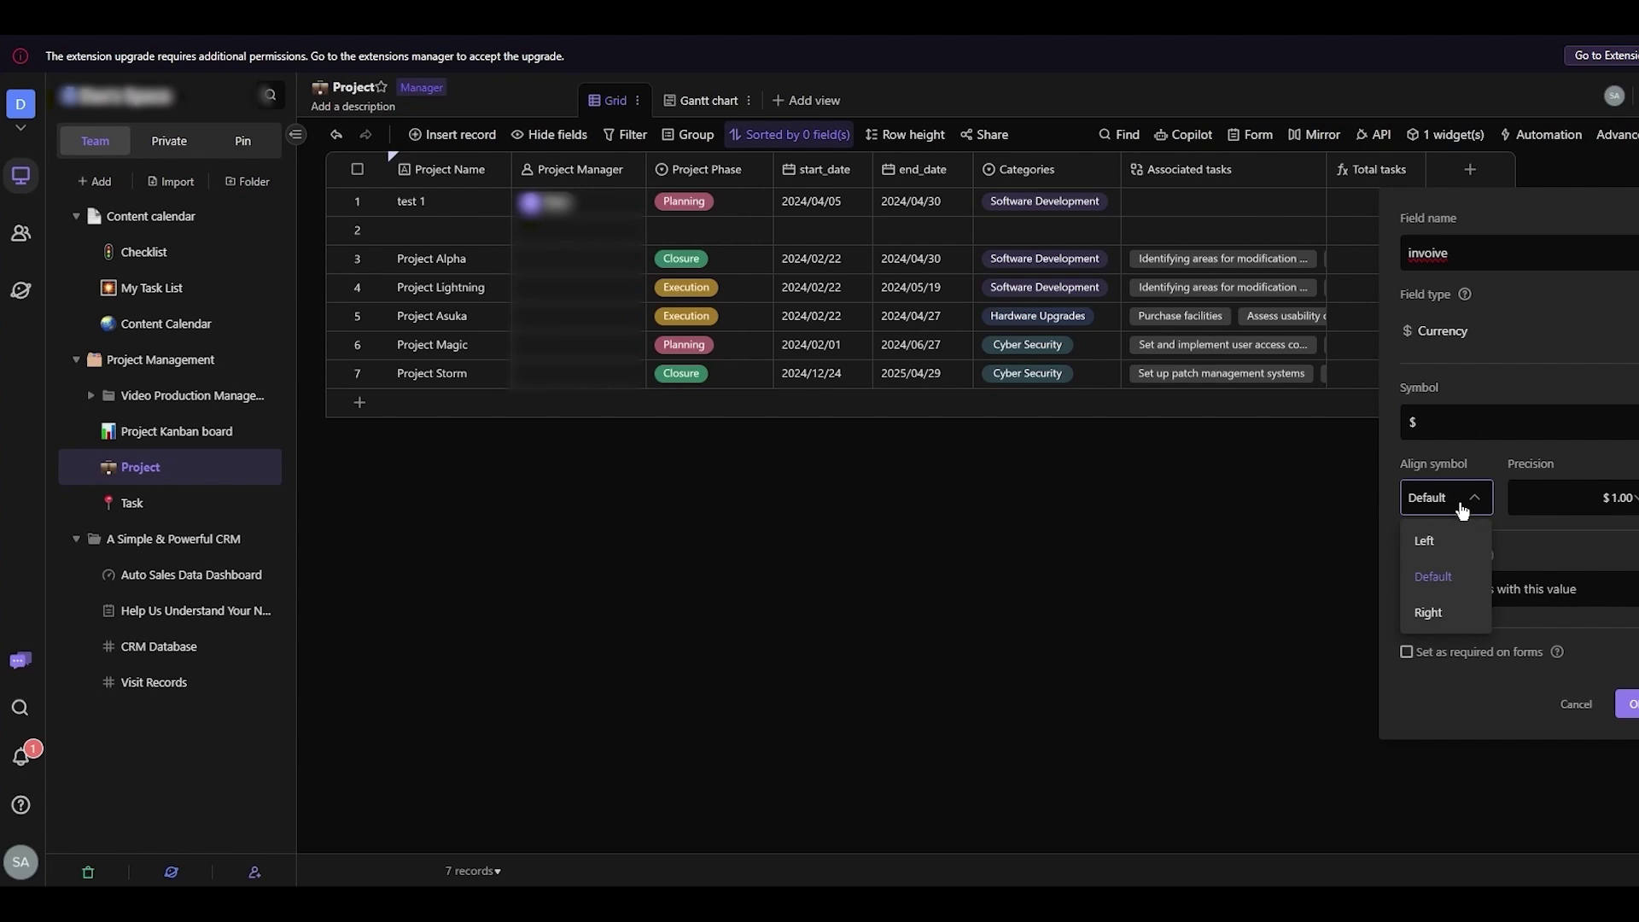
click(1484, 508)
click(1569, 506)
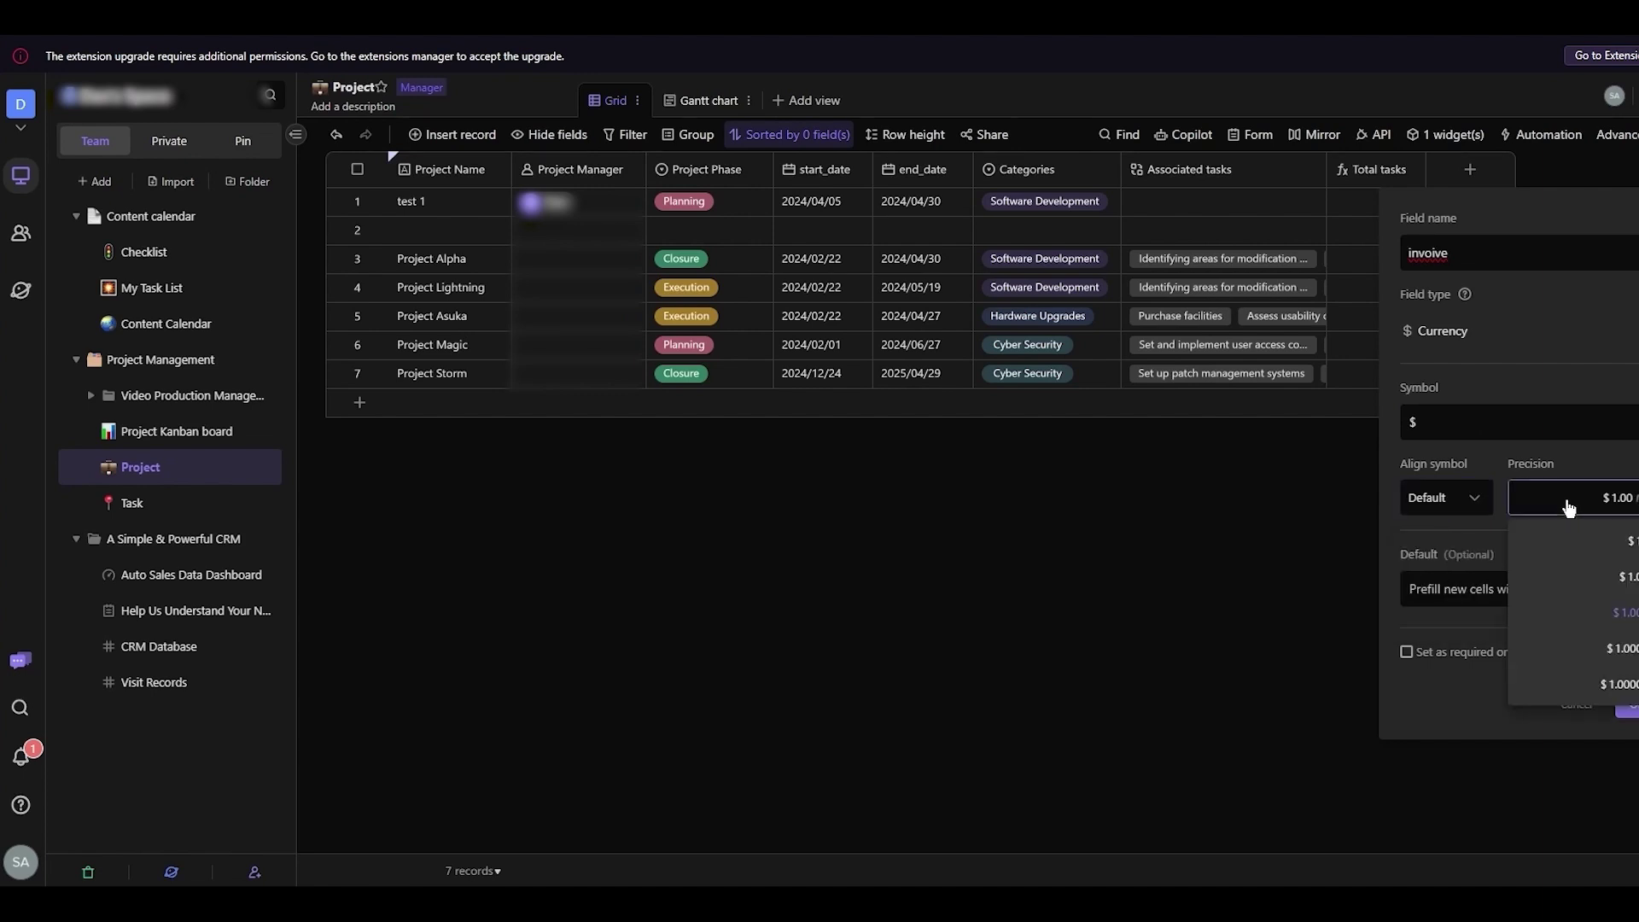
click(1613, 596)
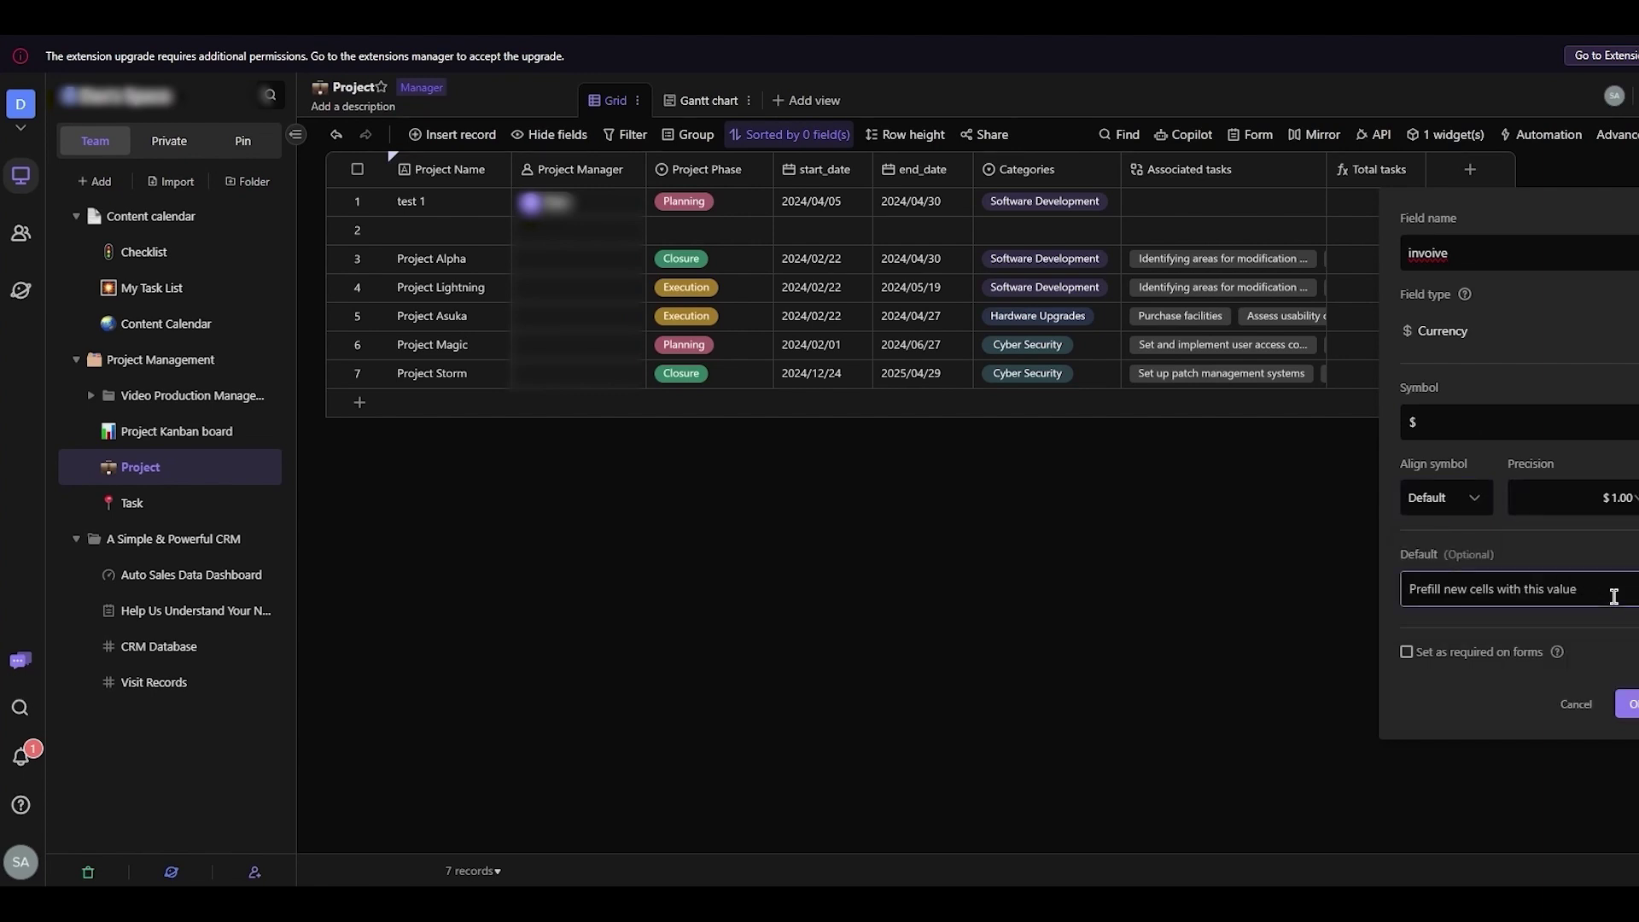
click(1626, 704)
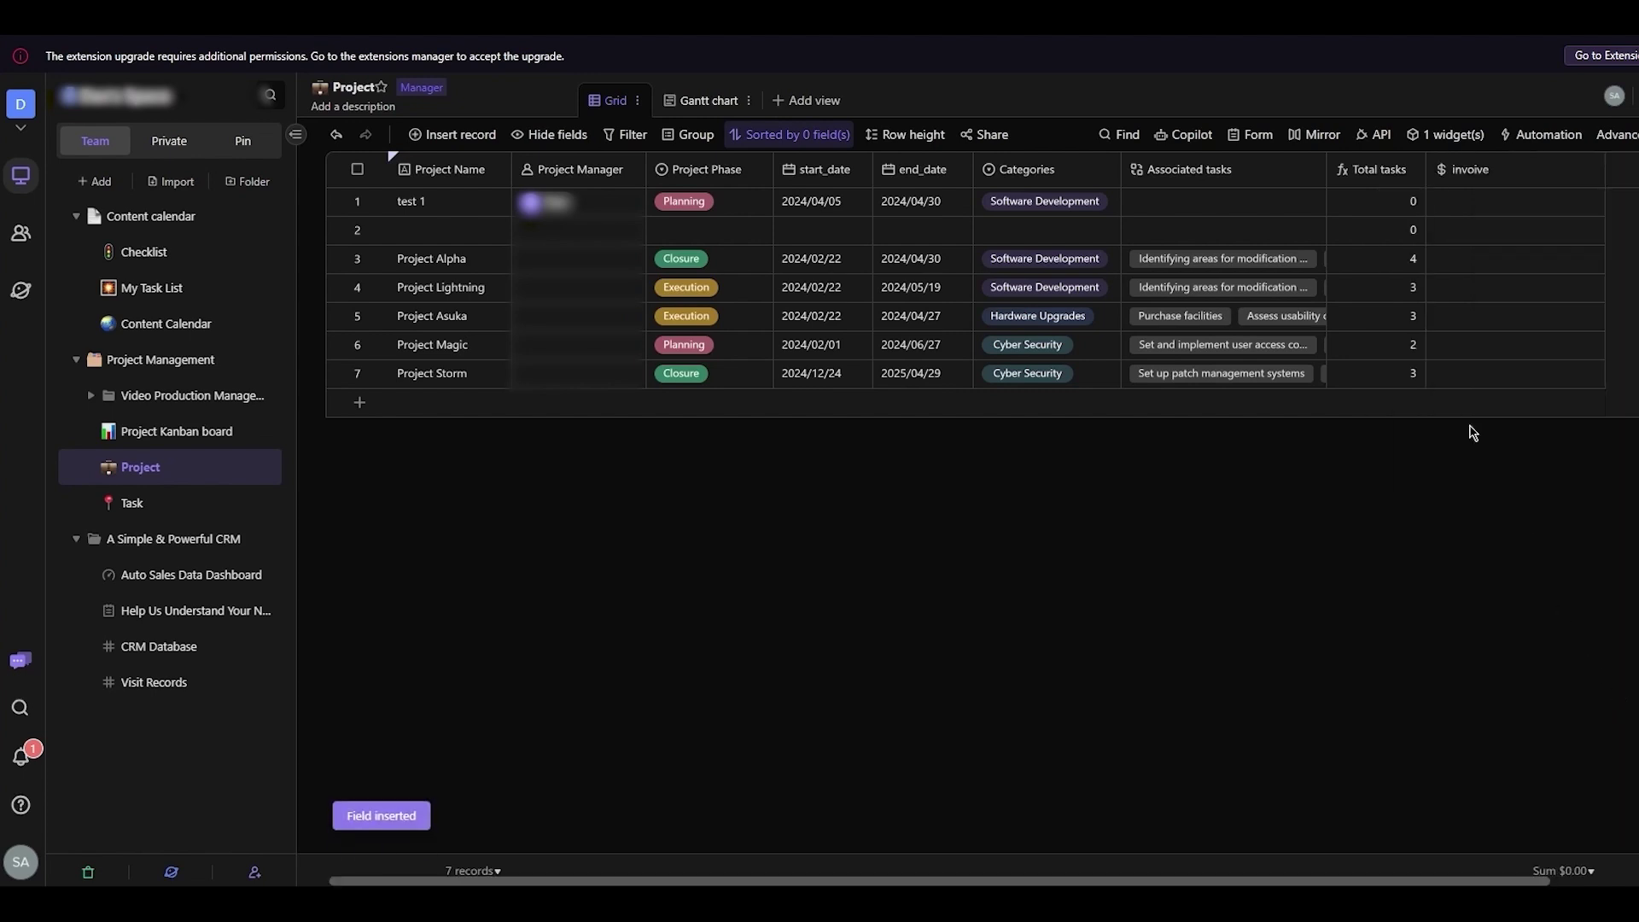
Step: Enter 9 in the invoive field of the test 1 record
double_click(1479, 201)
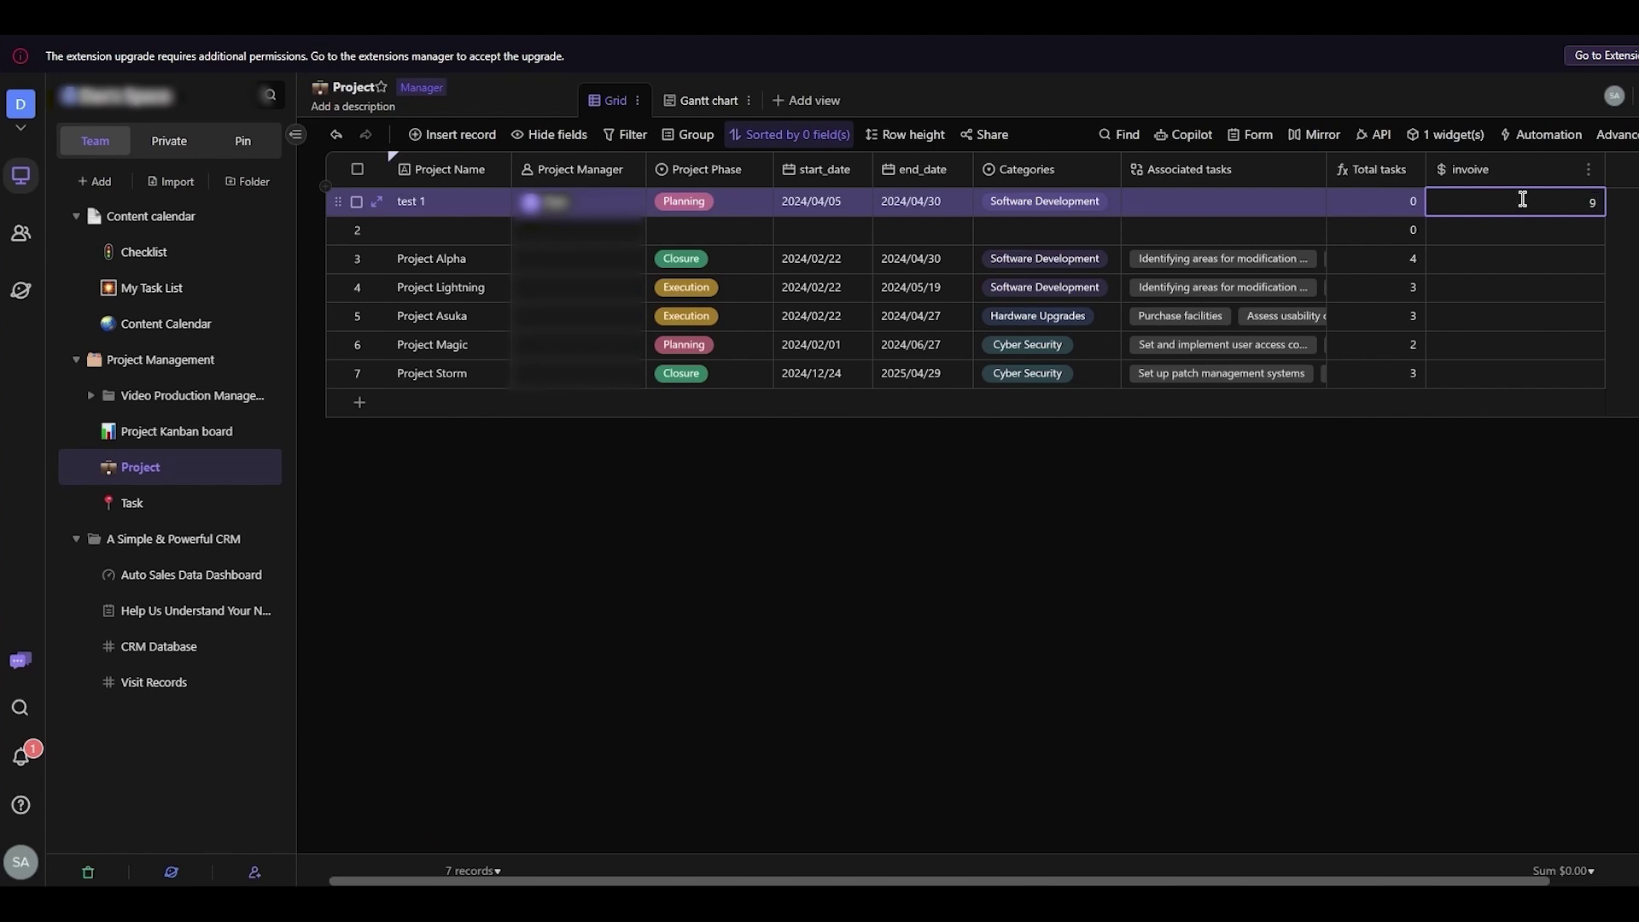
click(1492, 520)
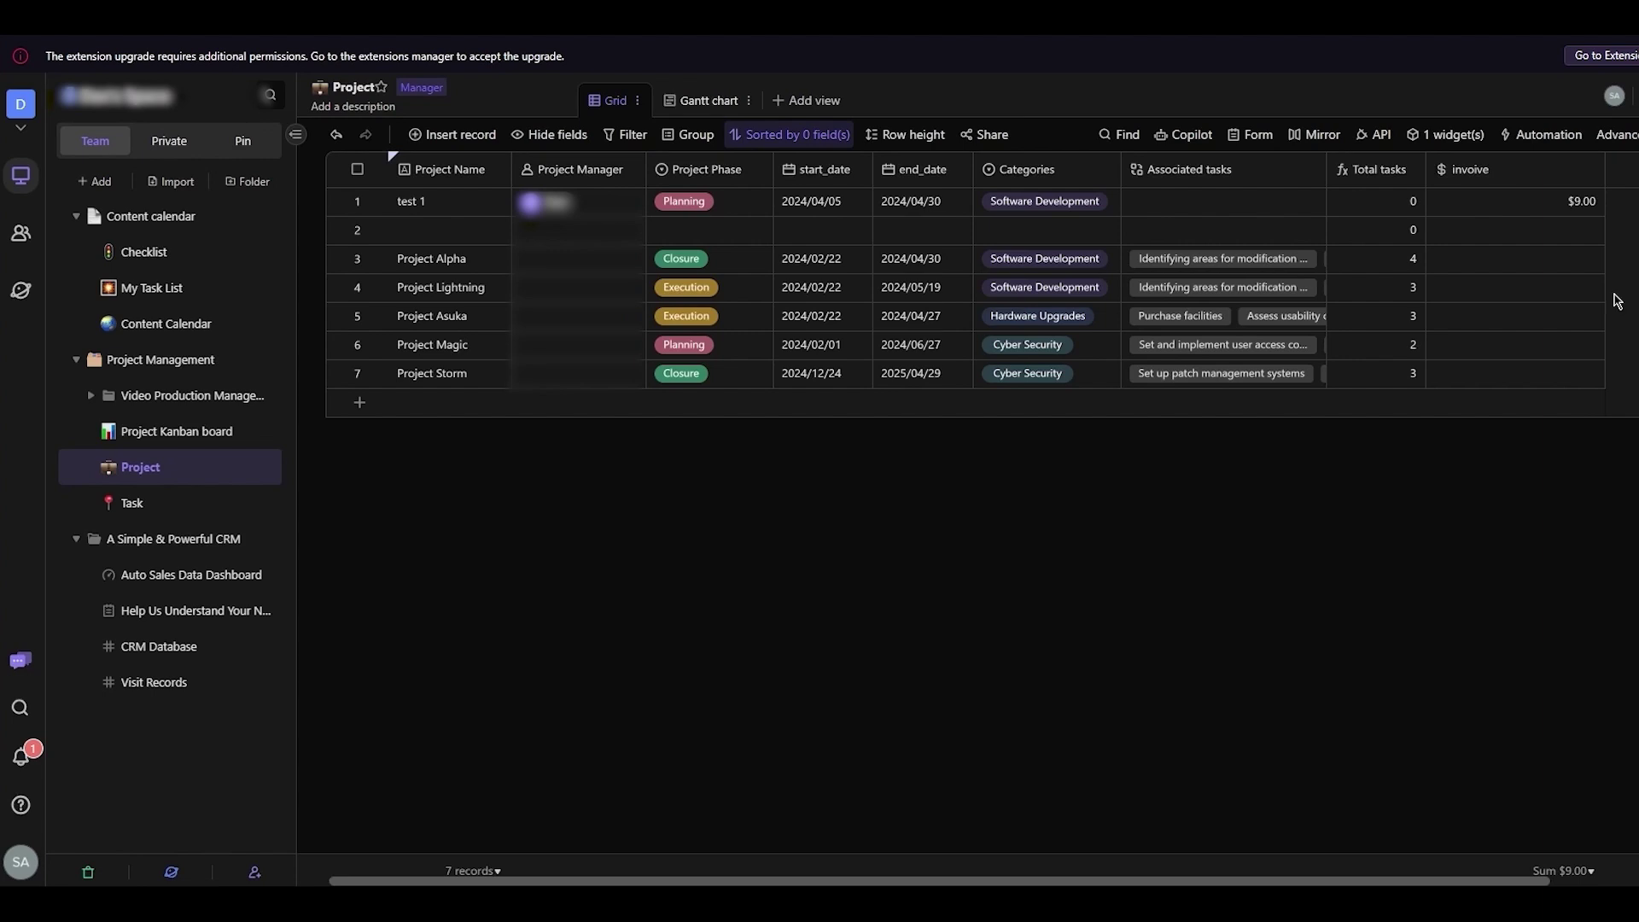
Step: View the invoive field's settings and close them without changing anything
double_click(1474, 170)
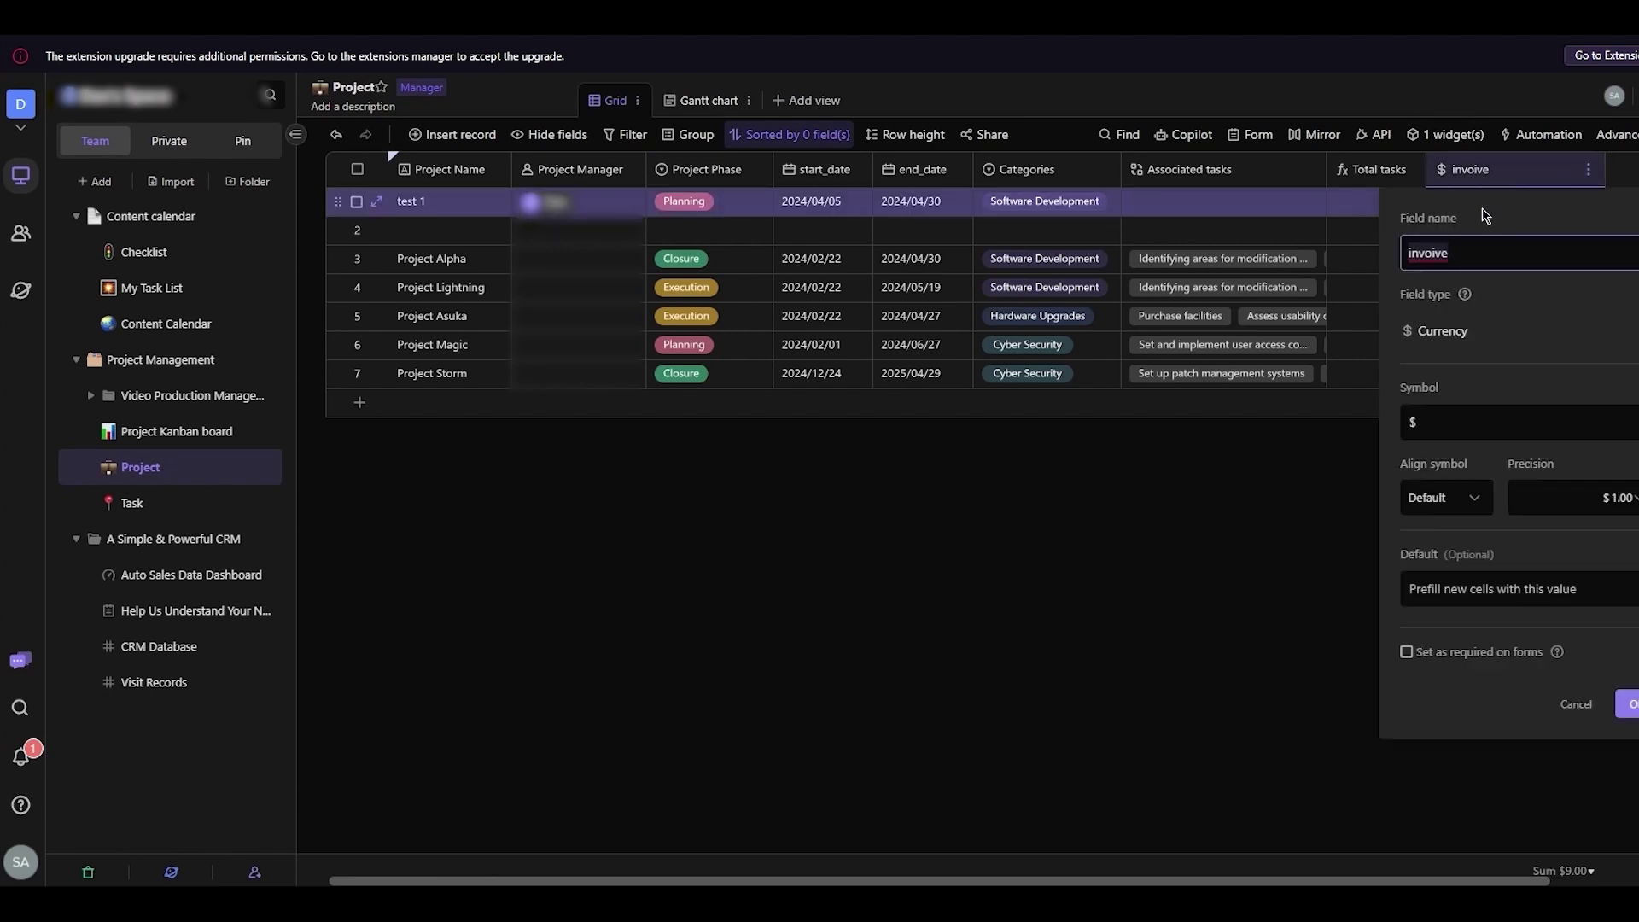
click(1449, 255)
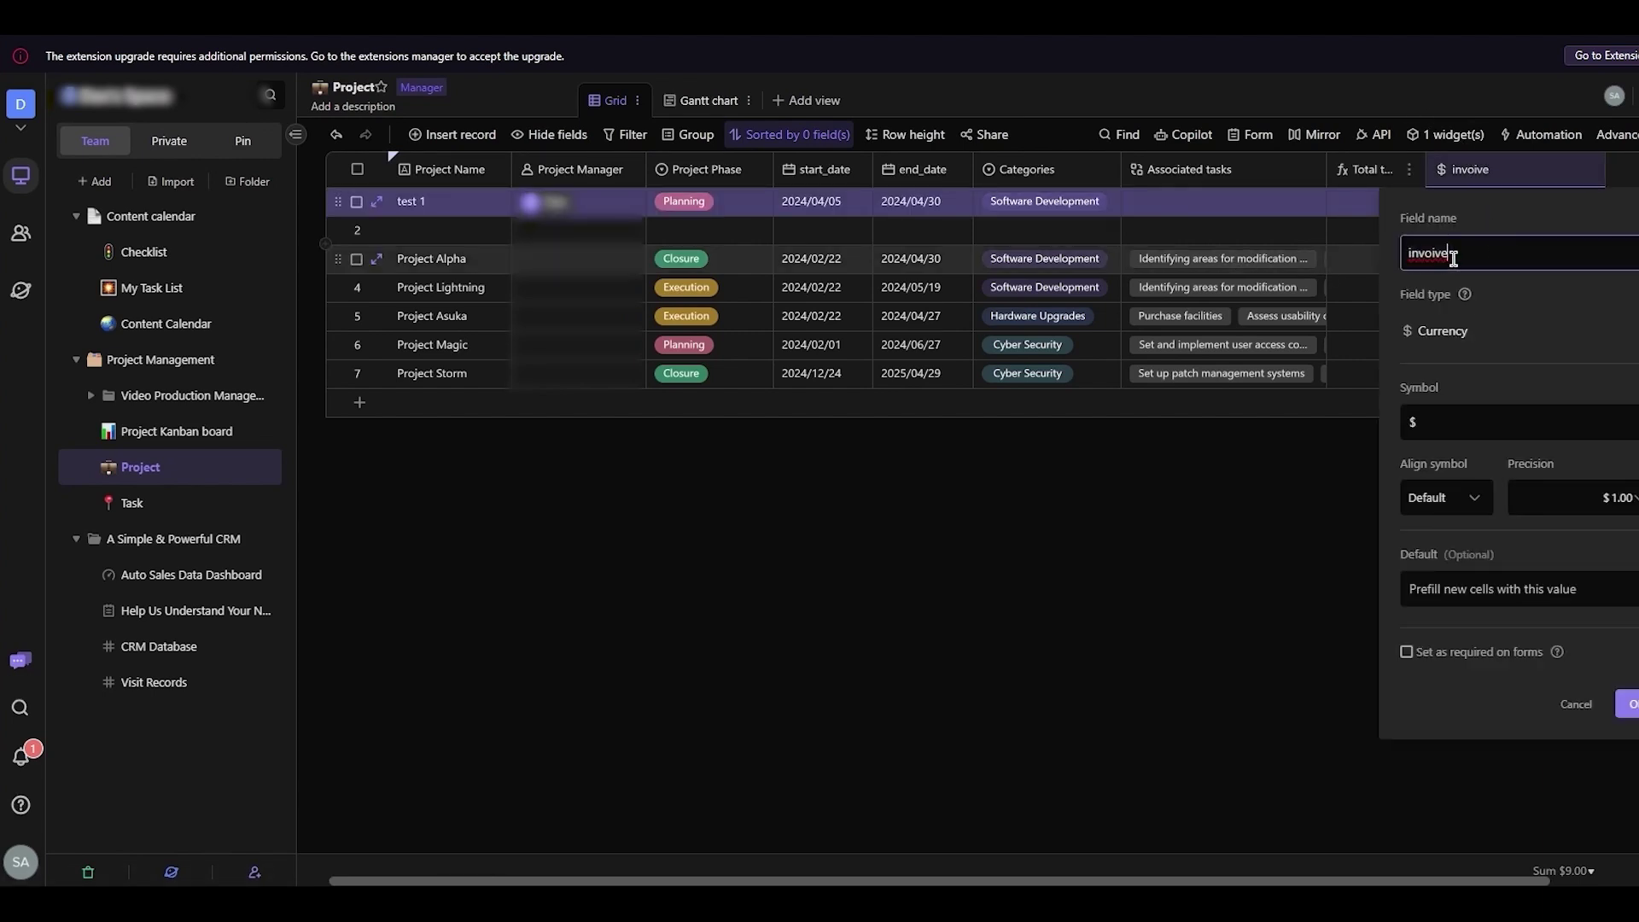
click(1310, 461)
Step: Open the invoive field's description editor and close it without entering a description
click(1589, 169)
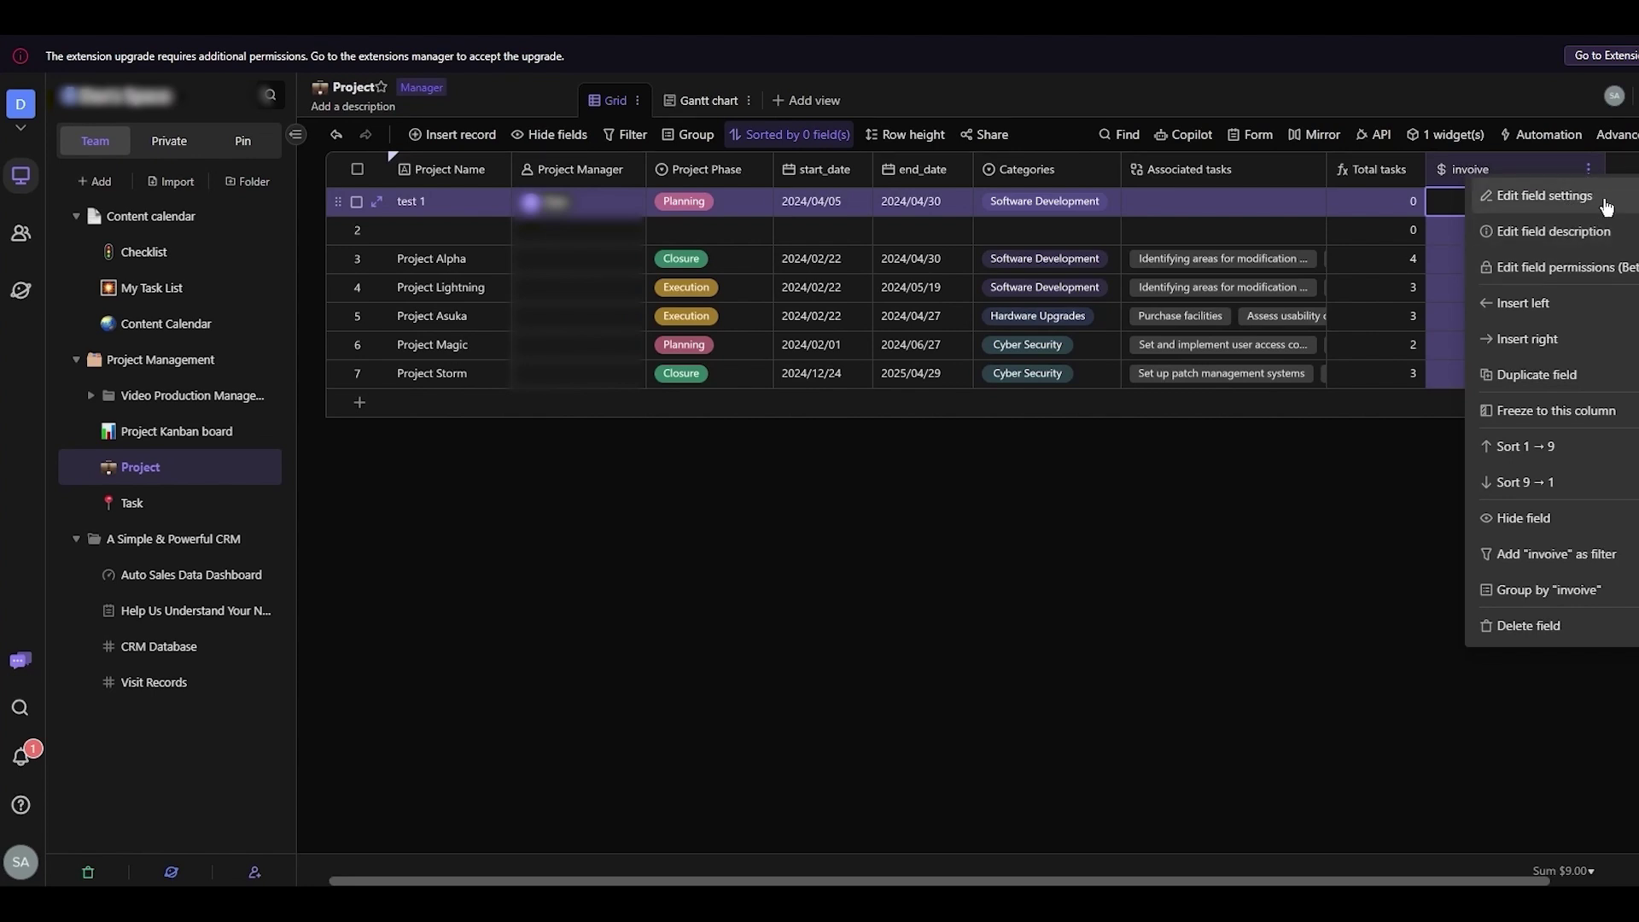
click(1599, 231)
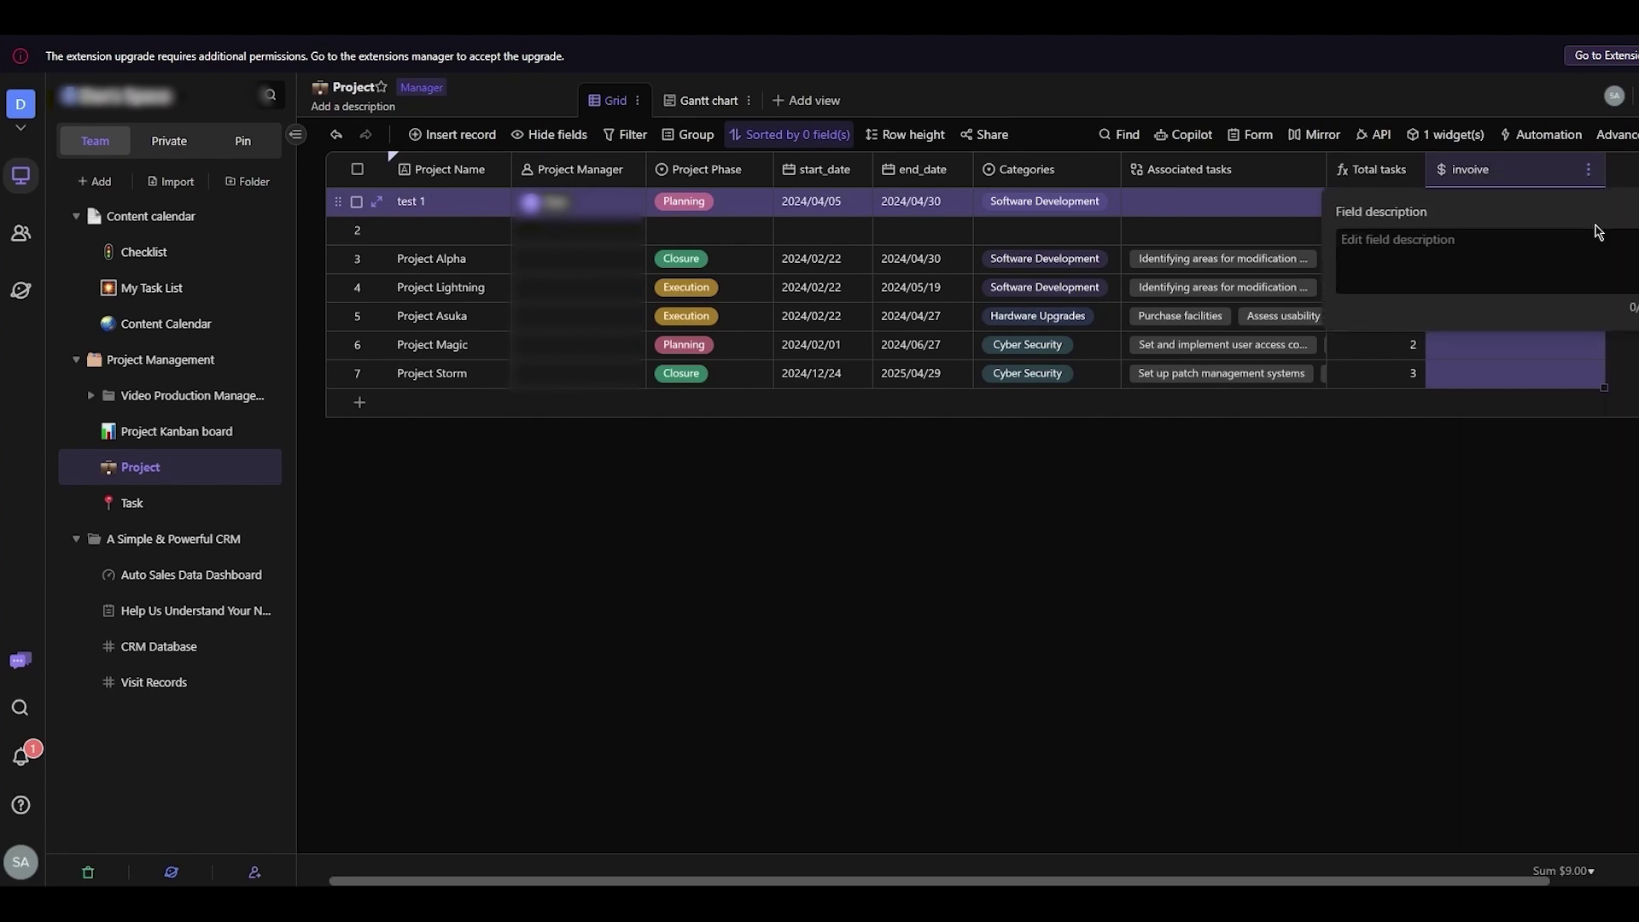
click(1466, 268)
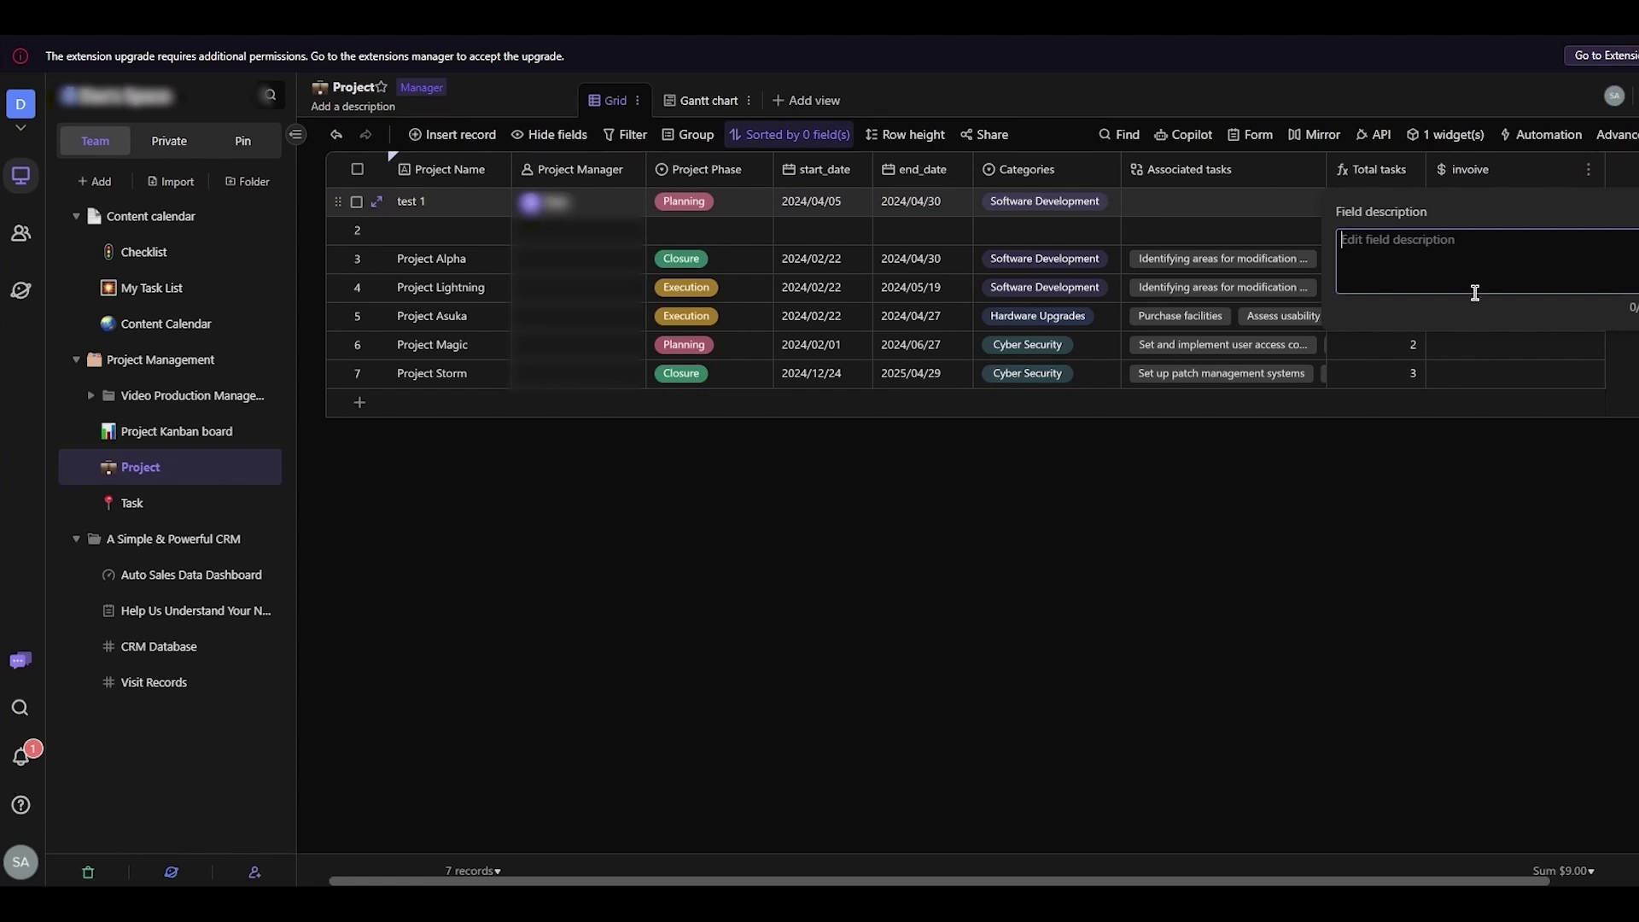
click(1452, 458)
click(1506, 175)
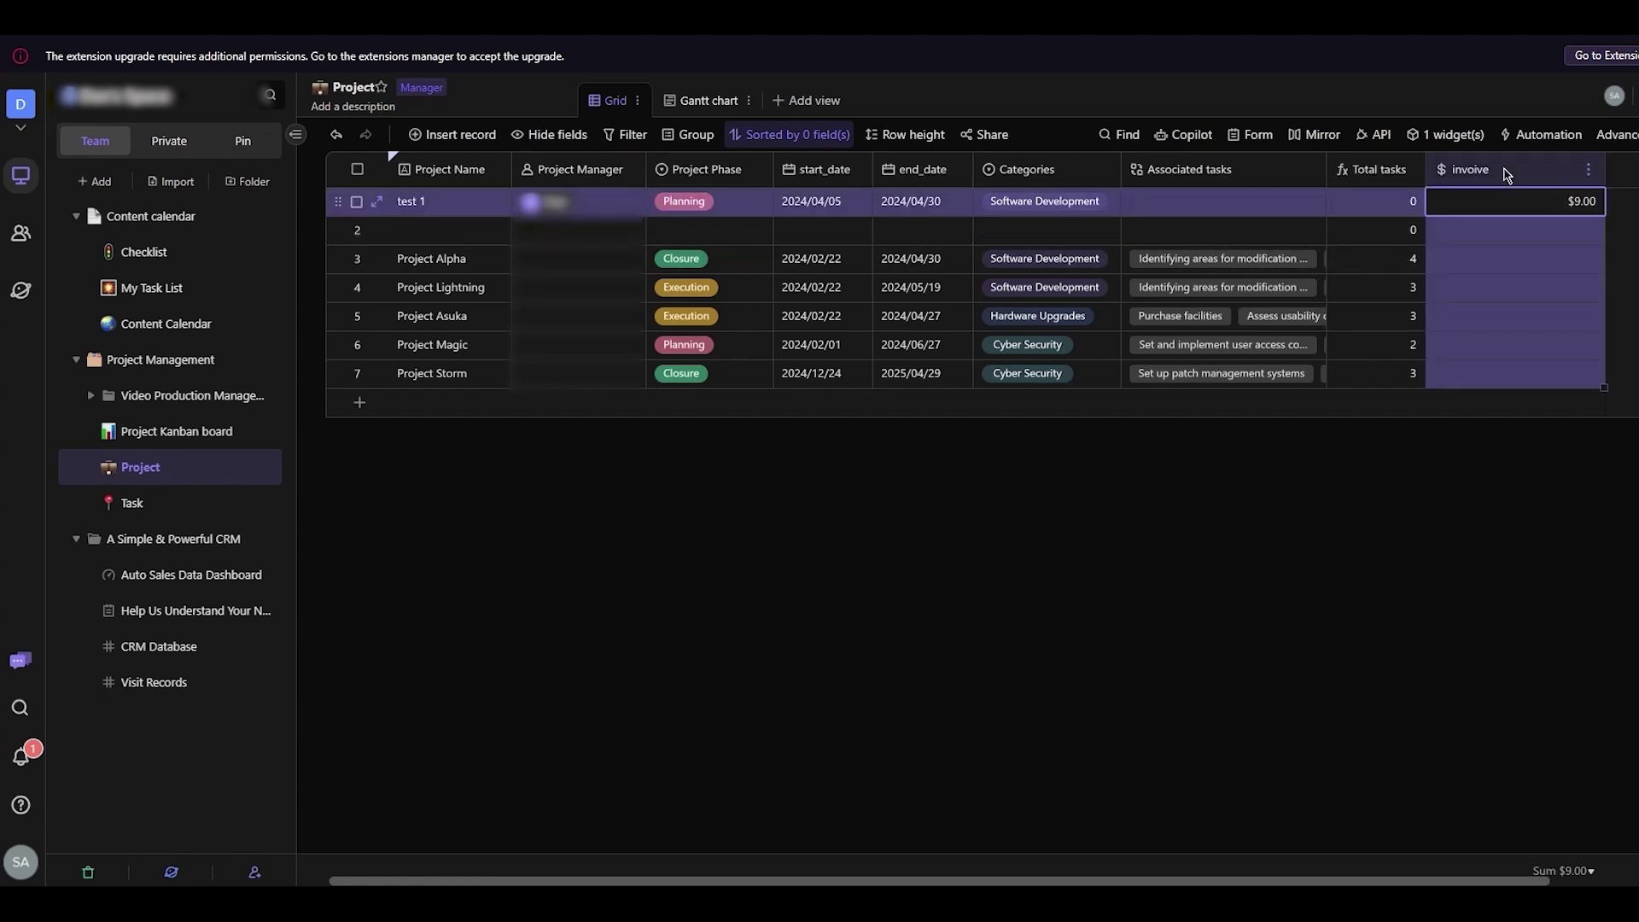
Step: Add an unnamed field after invoive, review the available field types and keep the Long text type
click(1635, 174)
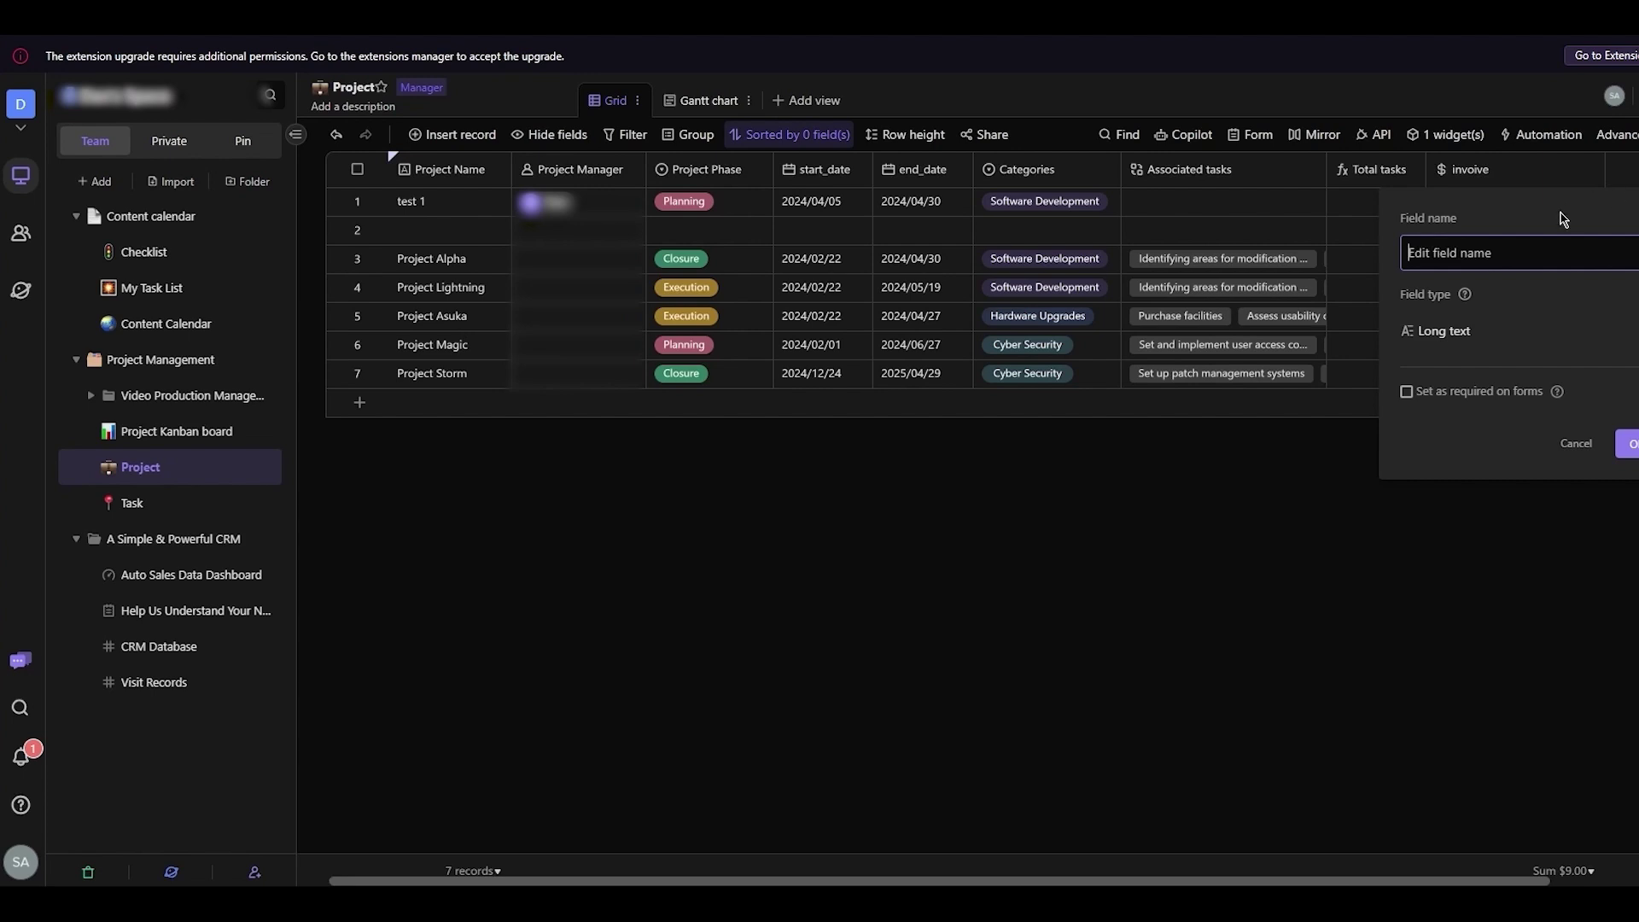
click(1559, 329)
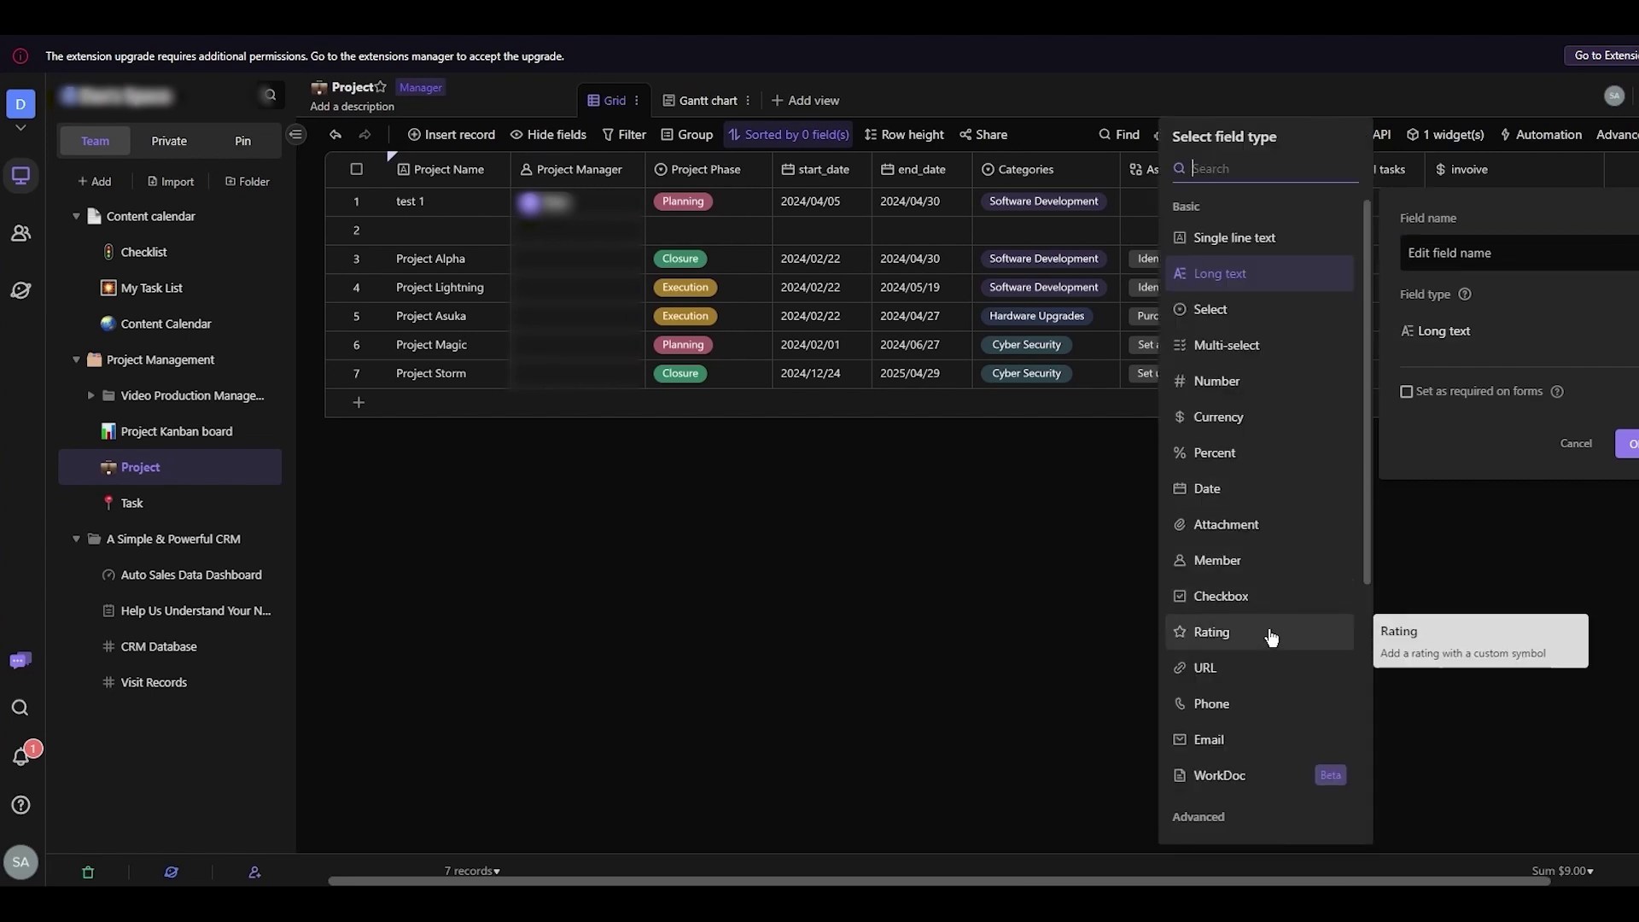
scroll(1269, 633, down, 5)
scroll(1263, 649, up, 5)
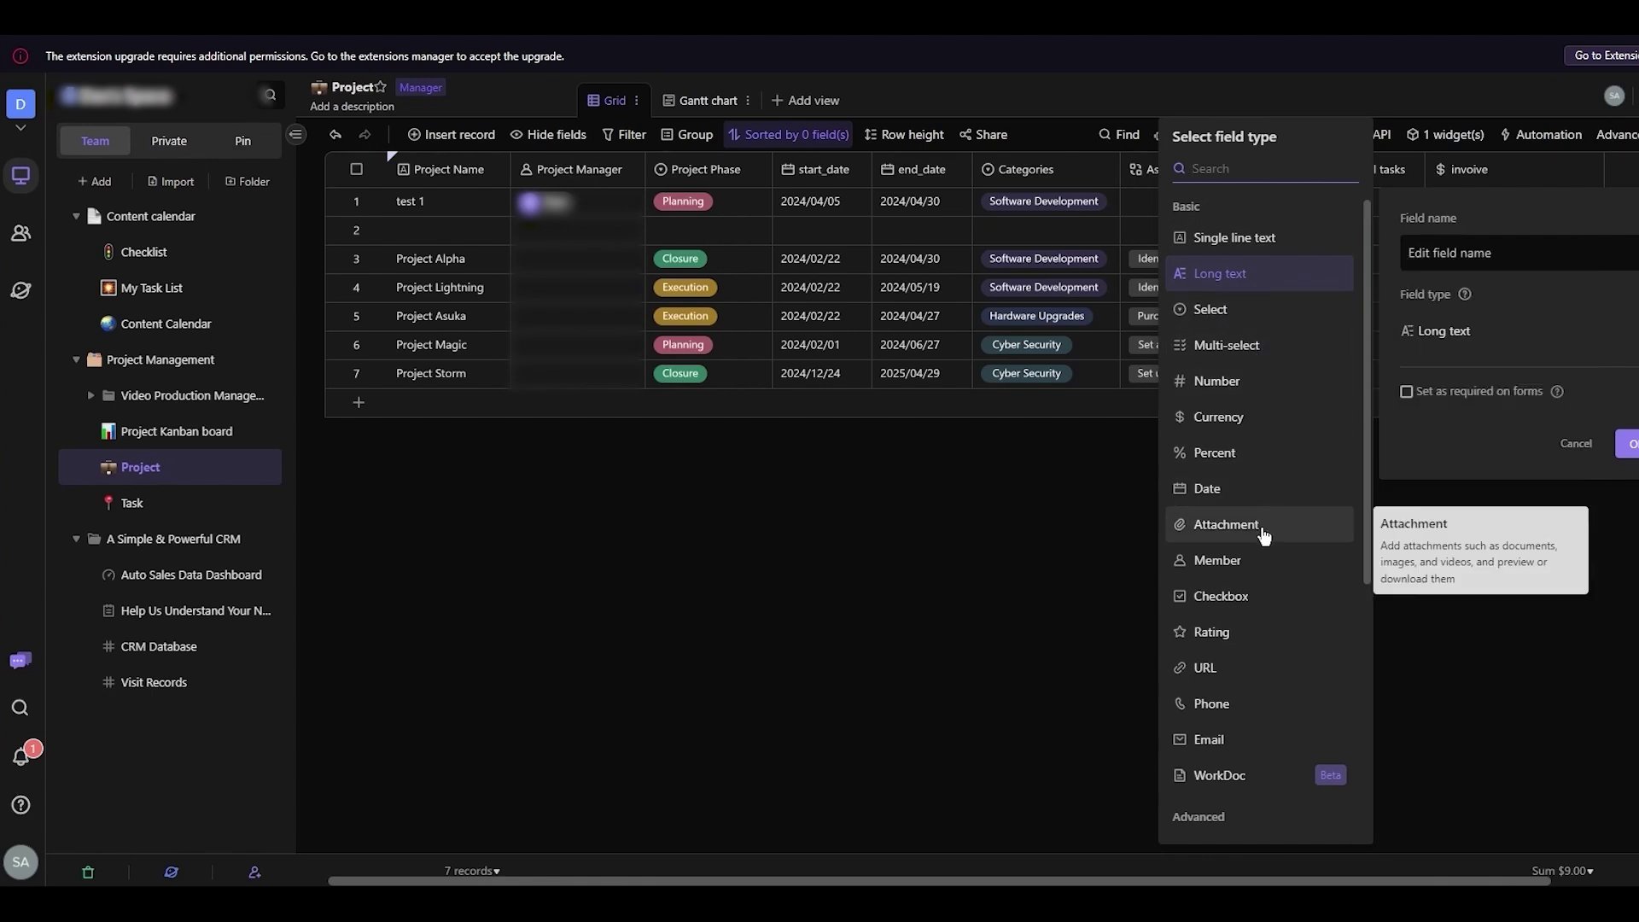
click(1627, 443)
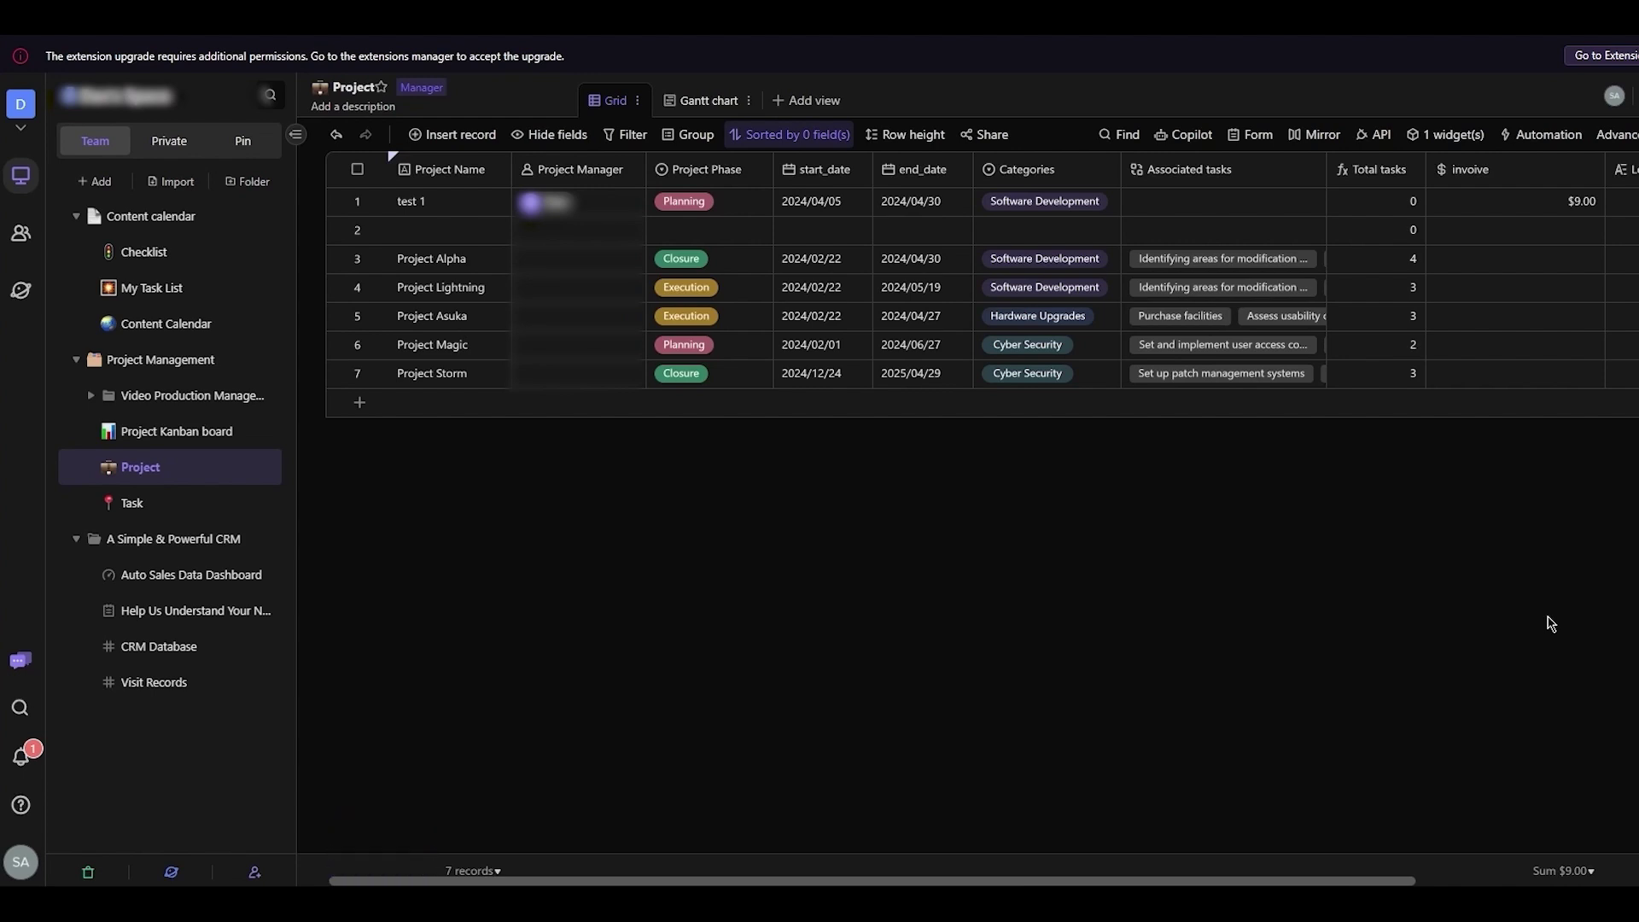
Step: Hide the invoive and Long text fields in the grid, and show invoive again
click(560, 143)
scroll(638, 342, down, 2)
click(692, 483)
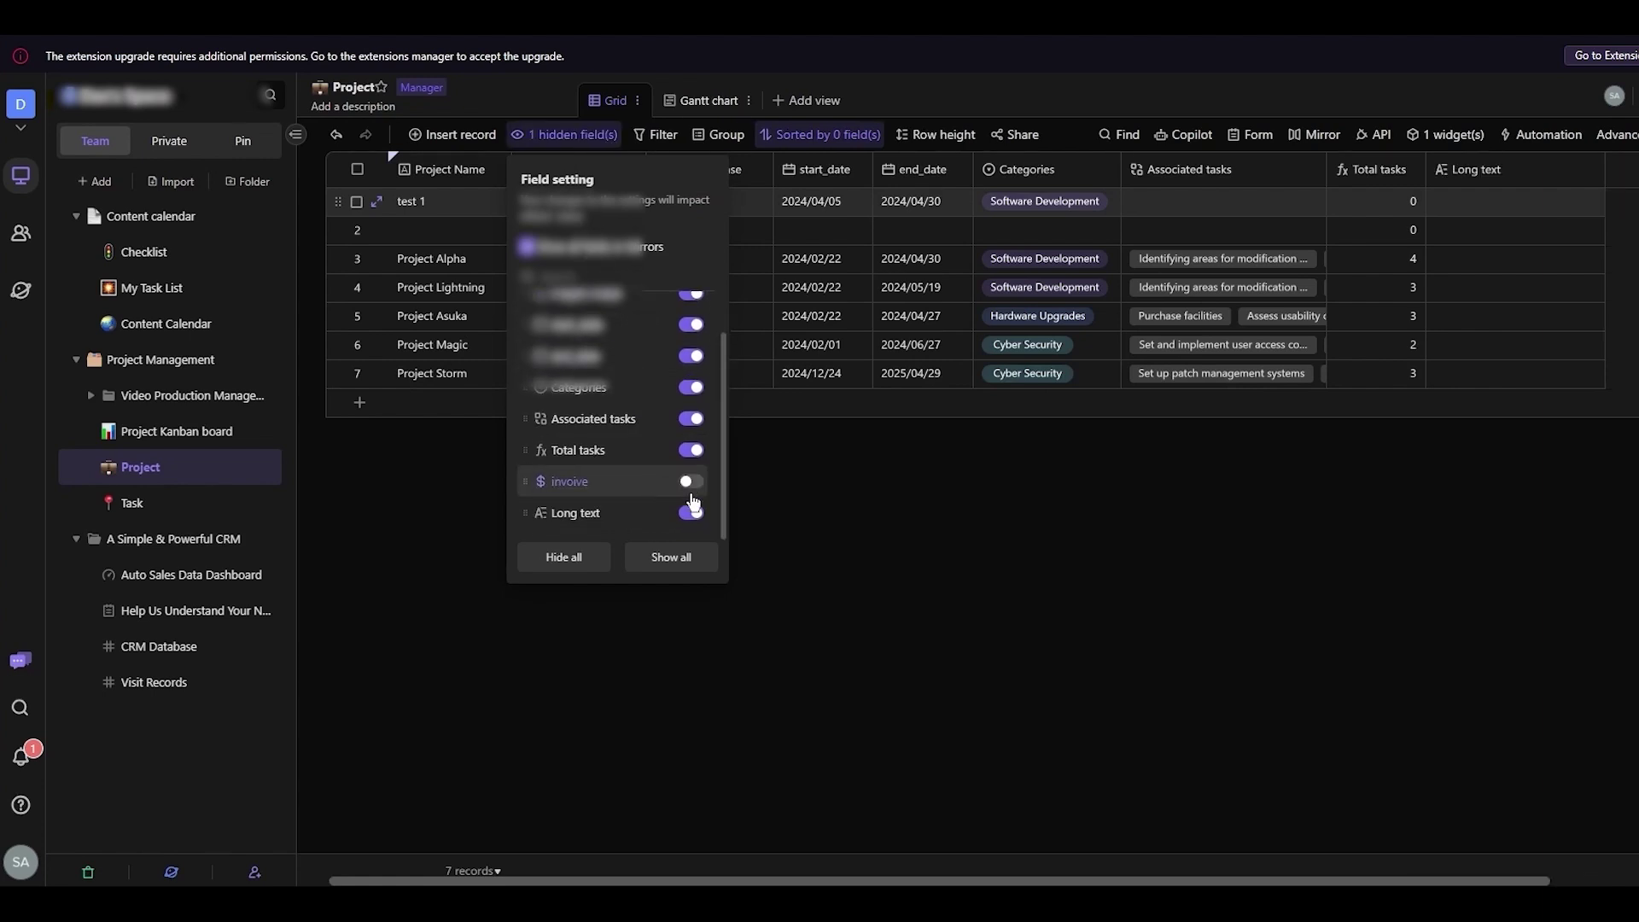
click(690, 513)
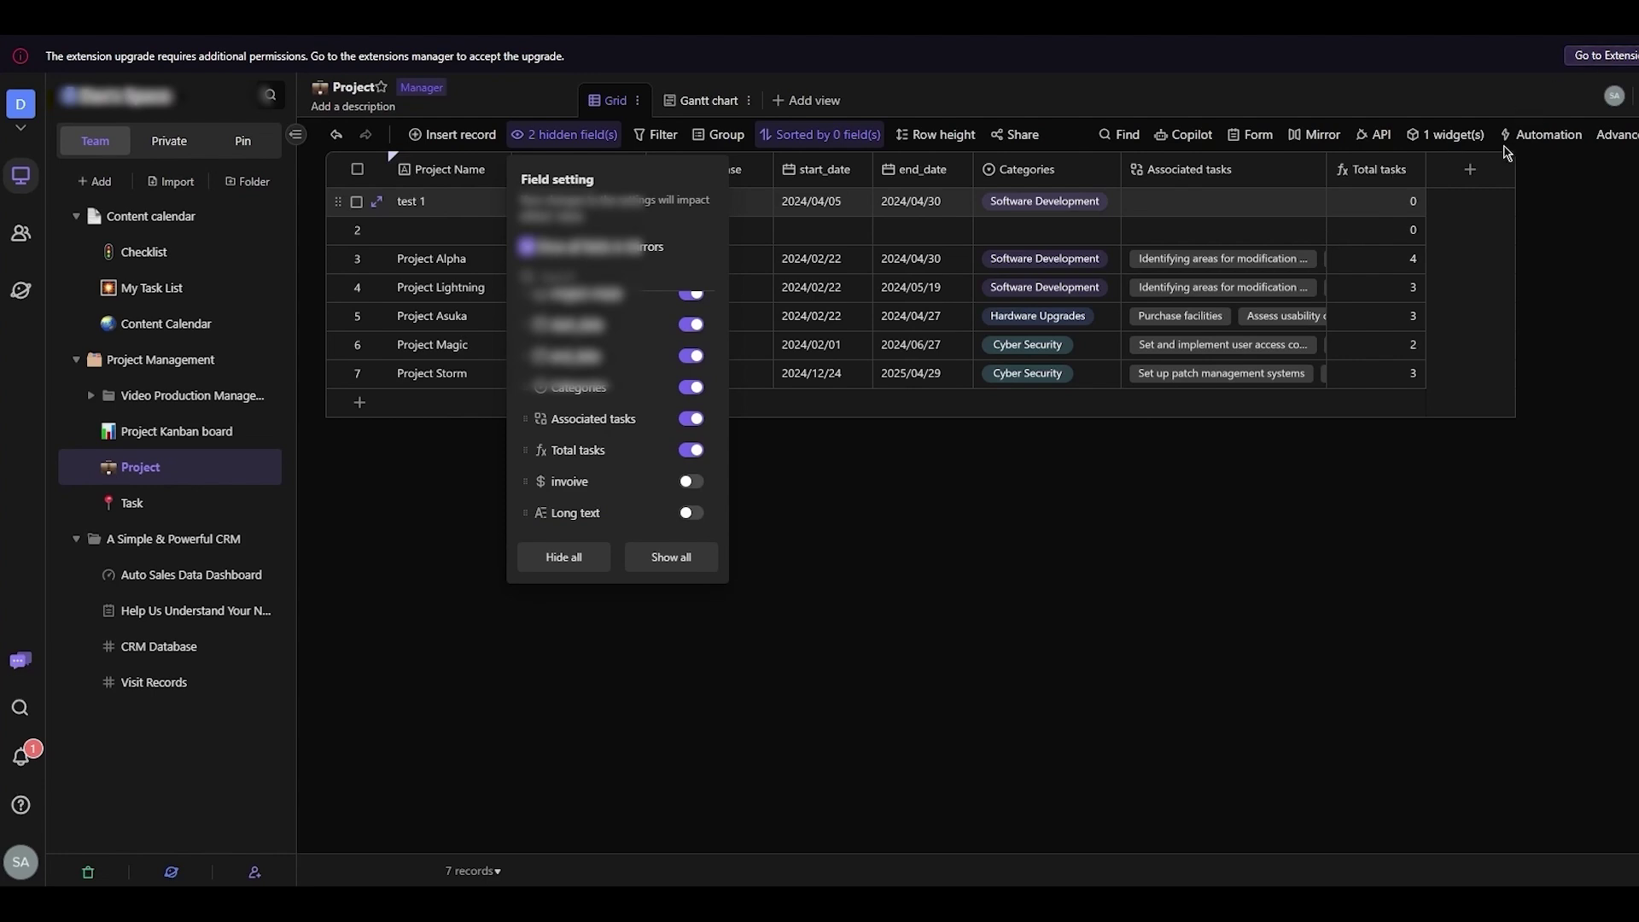
click(691, 481)
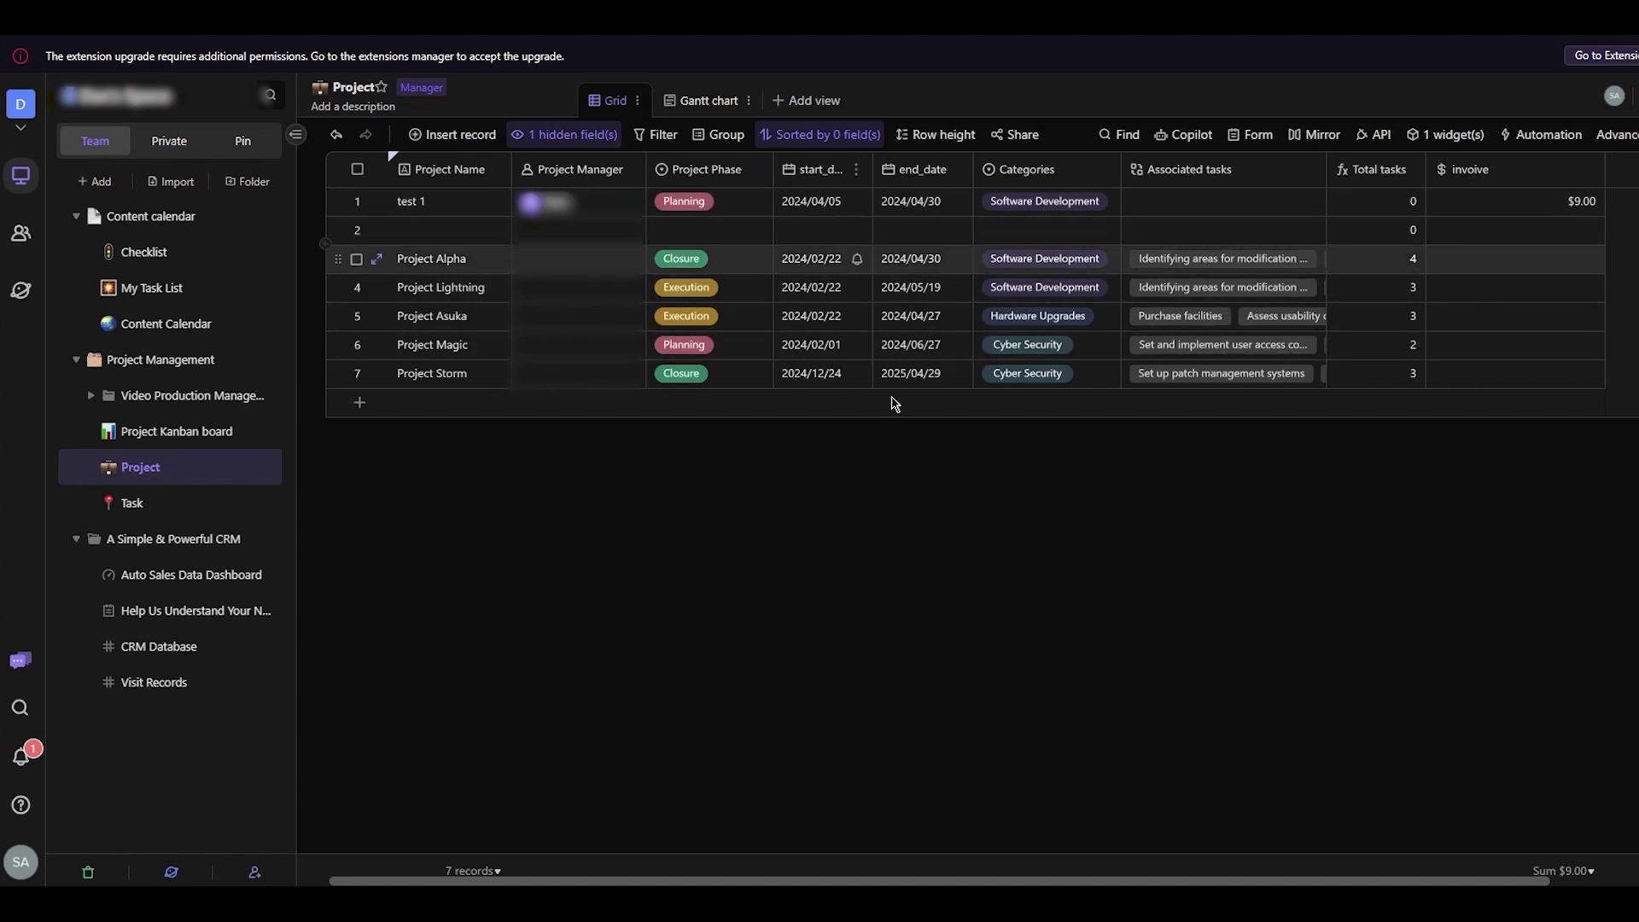
Step: Filter the grid to records whose Project Name is a given first name
click(650, 135)
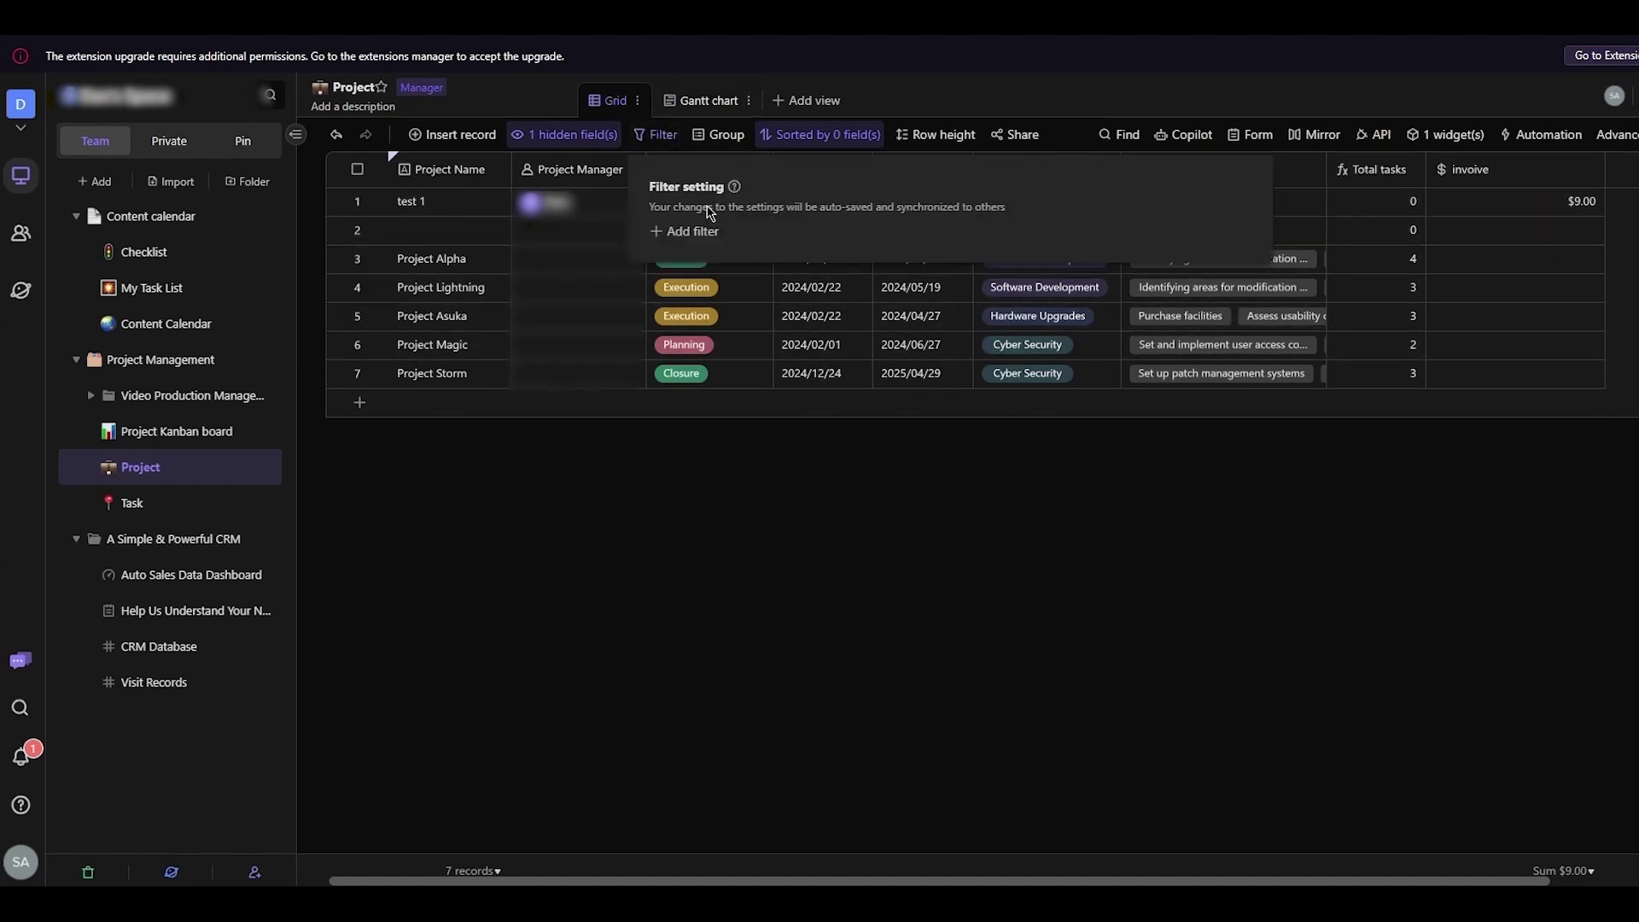
click(686, 231)
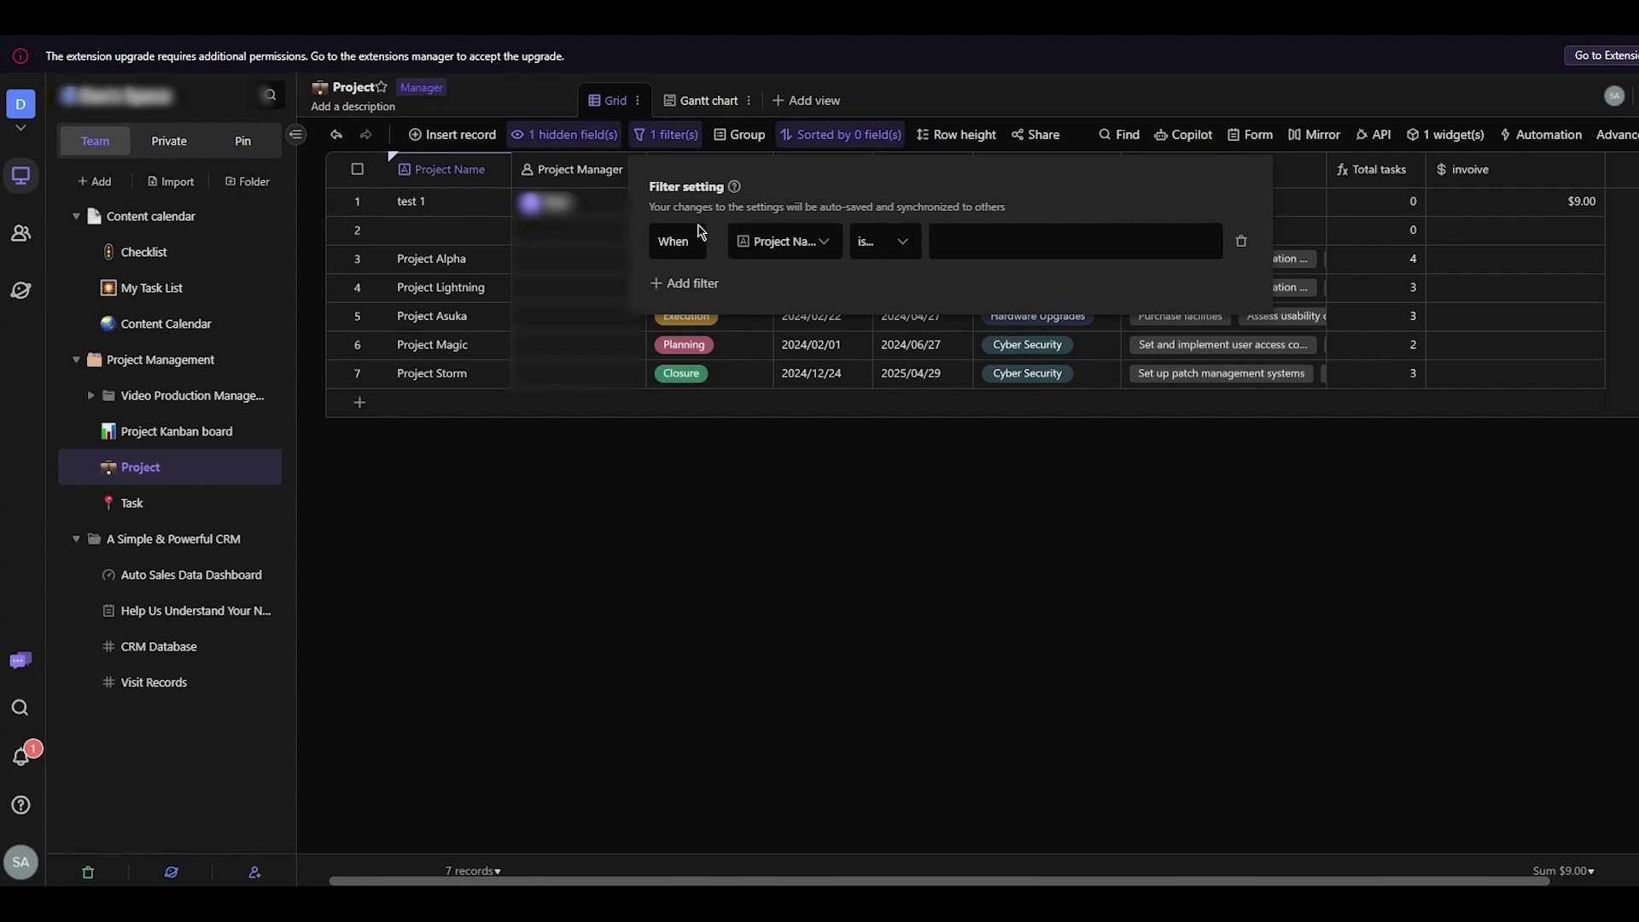
click(780, 243)
click(812, 329)
click(886, 256)
click(888, 250)
click(983, 241)
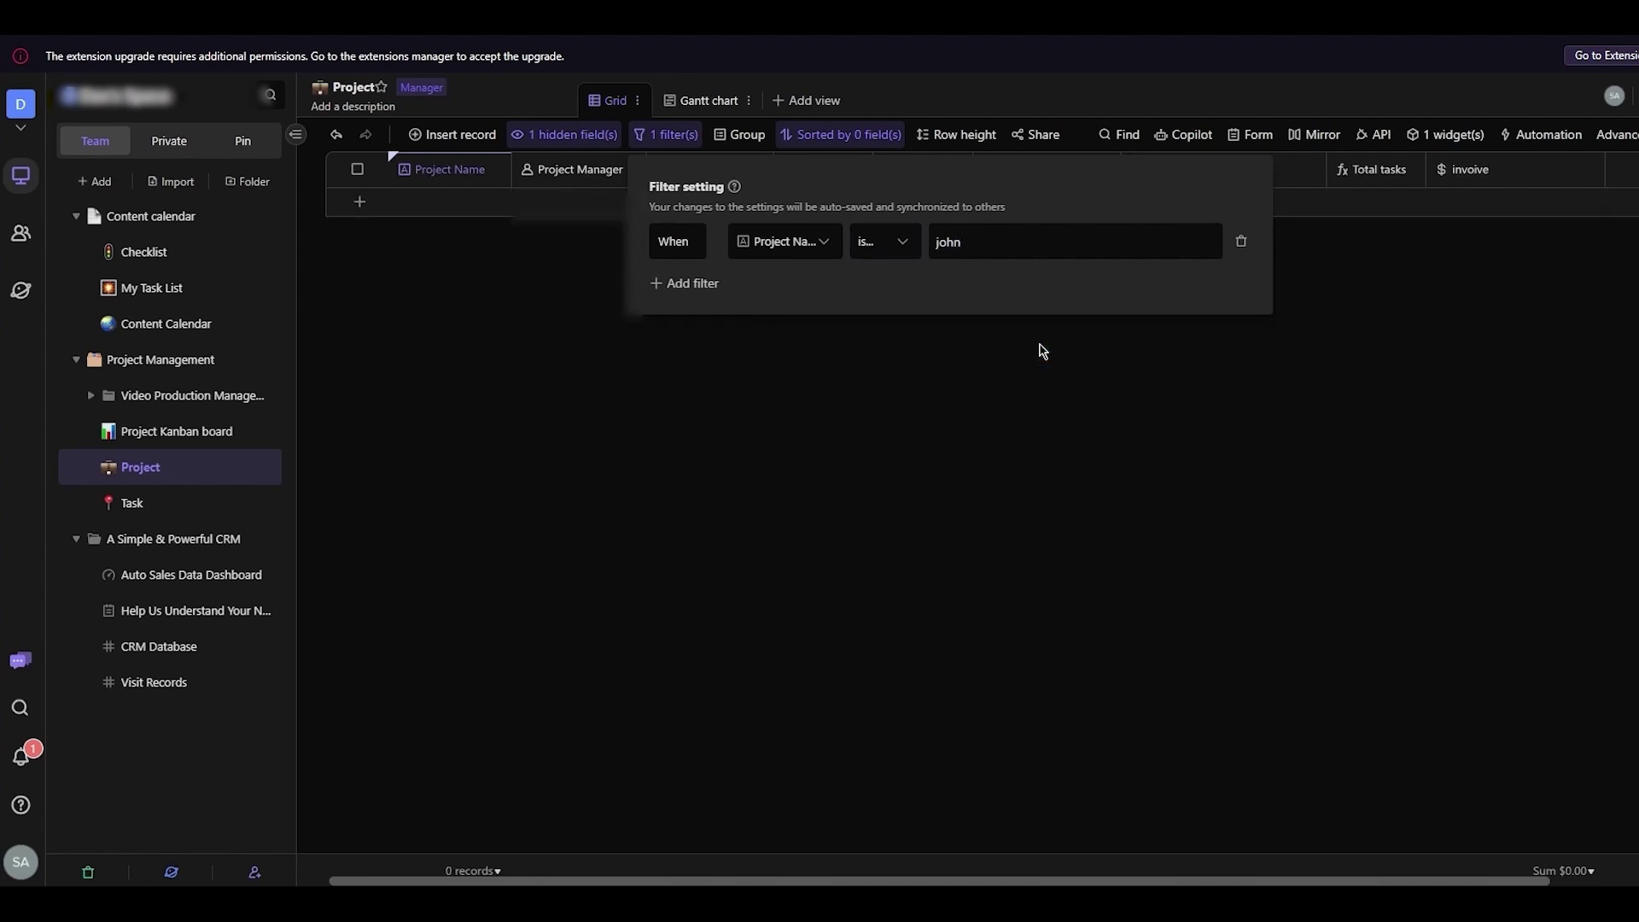
Step: Add a blank second filter condition joined with And, and delete both filter conditions
click(669, 286)
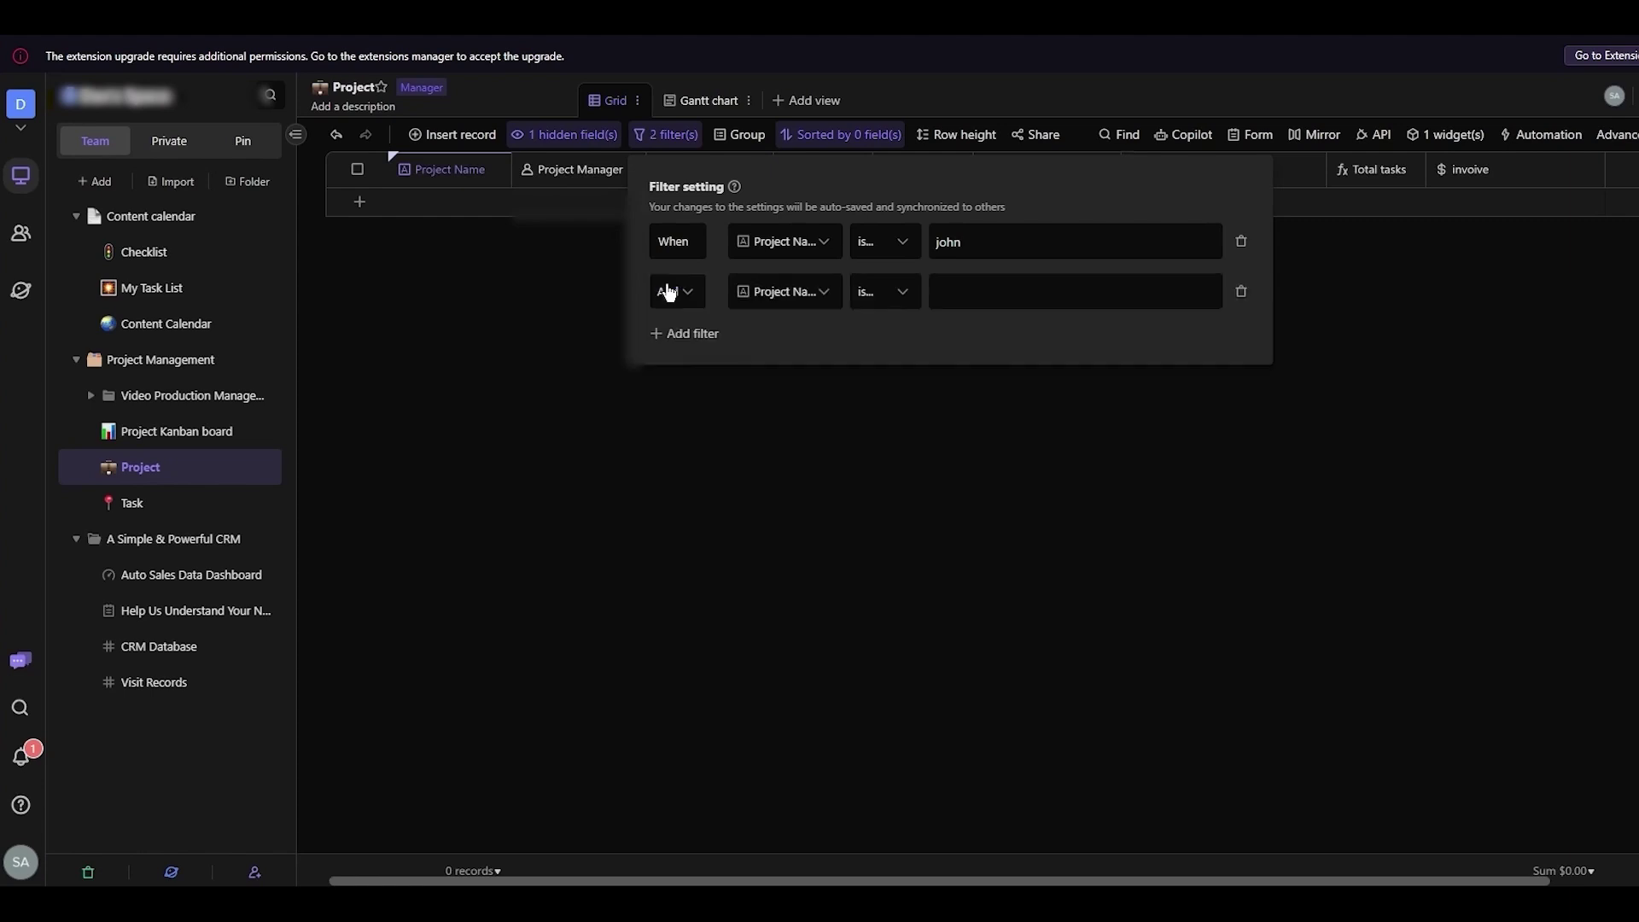
click(686, 293)
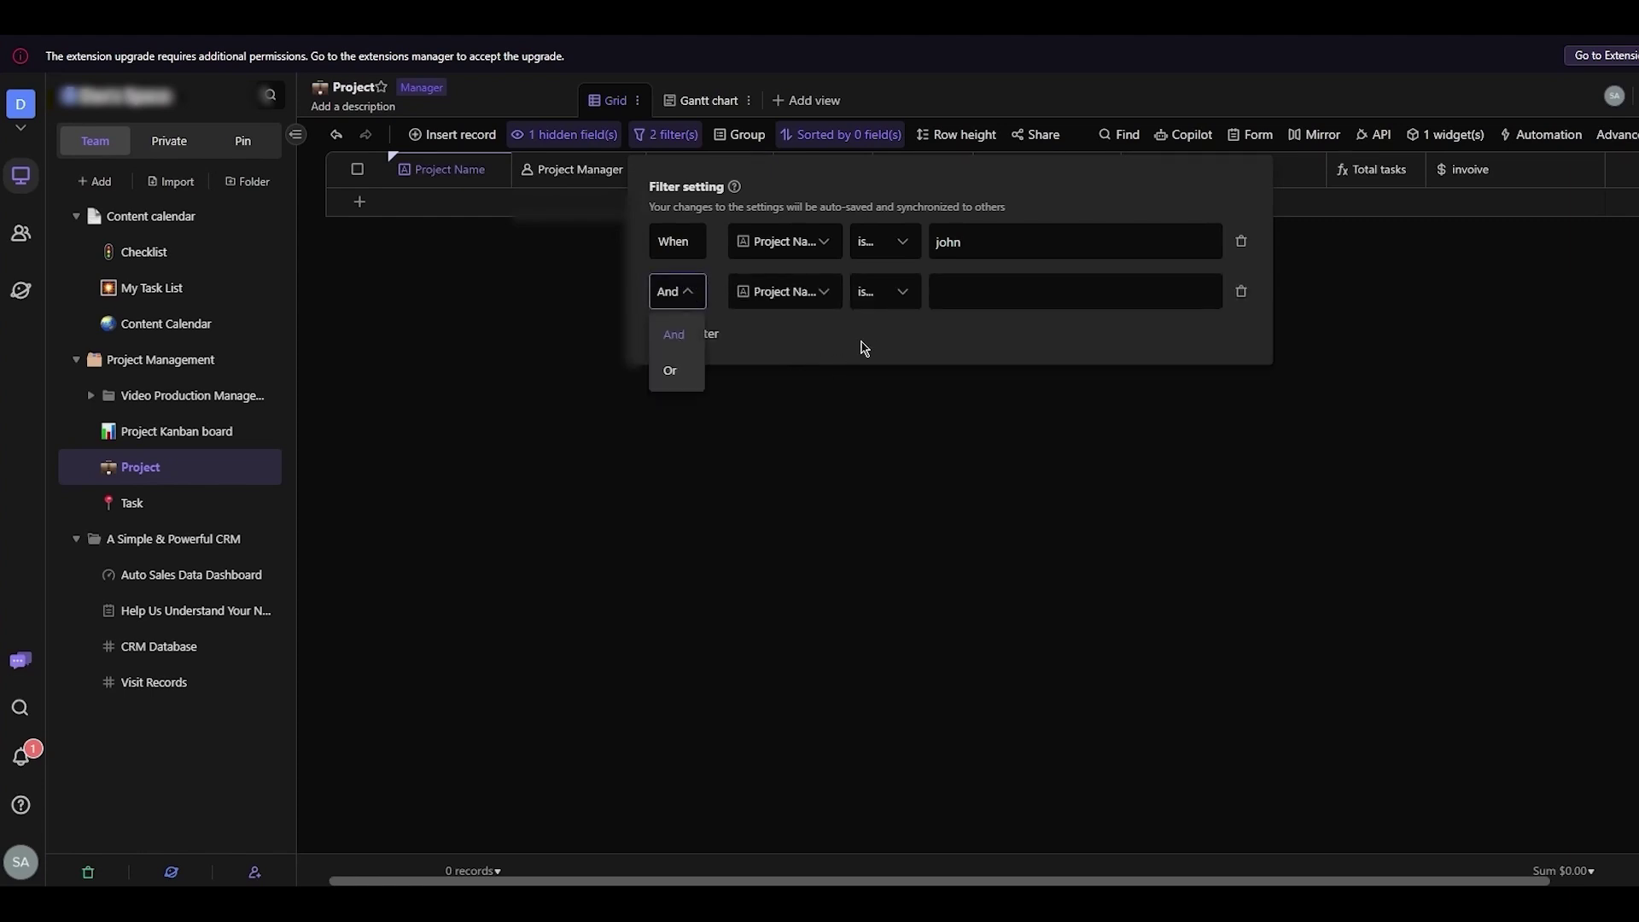
click(825, 403)
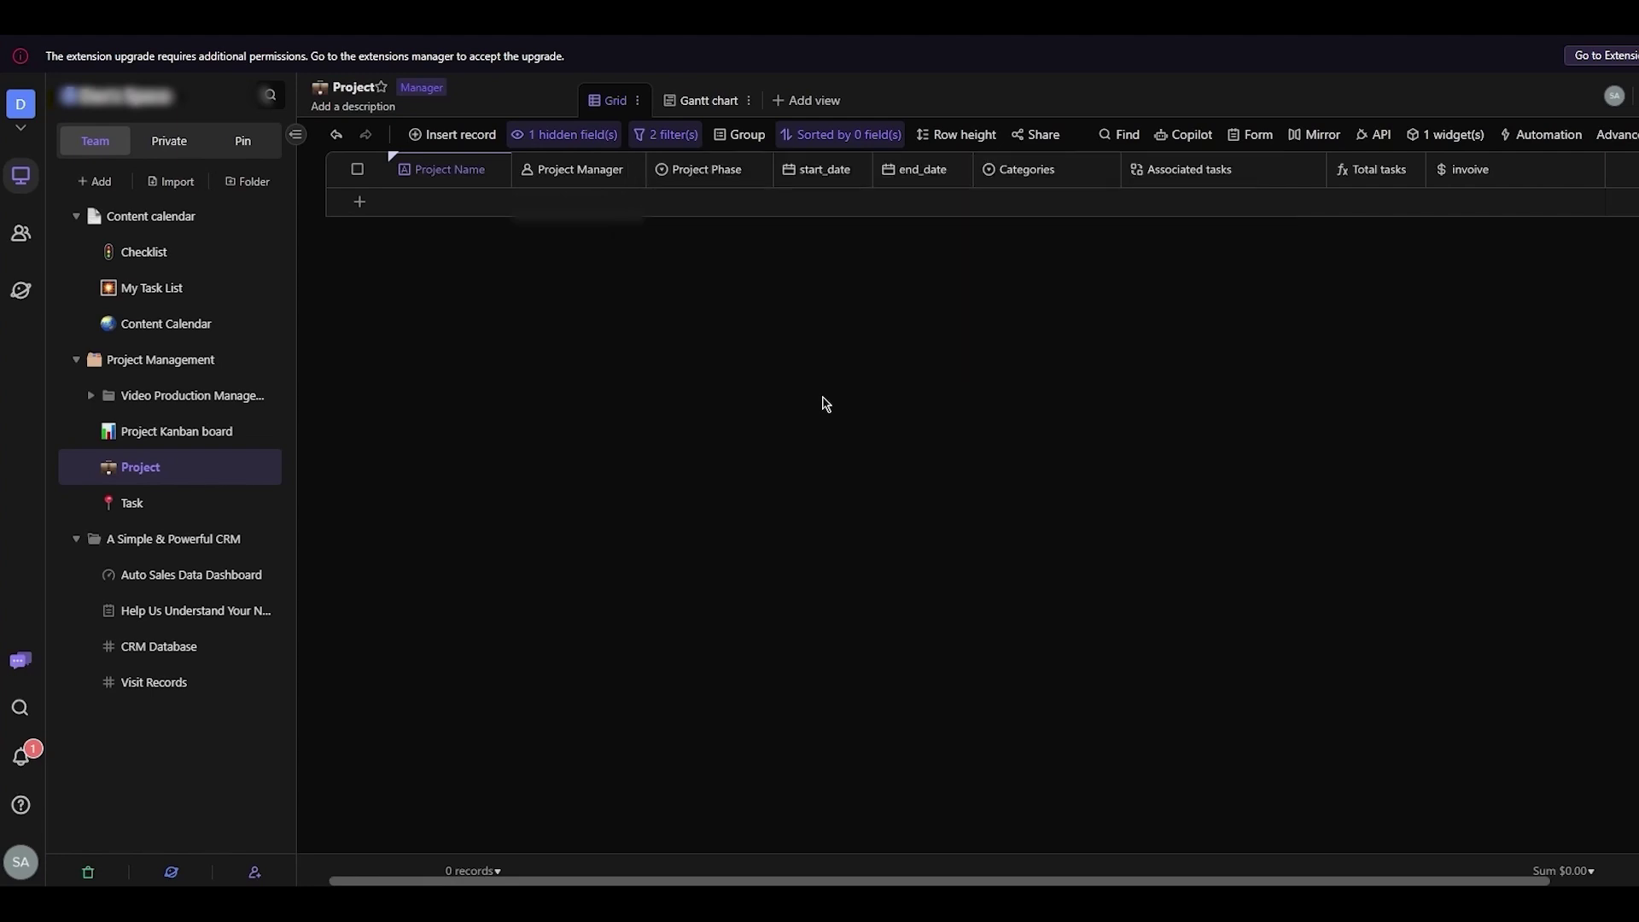
click(690, 136)
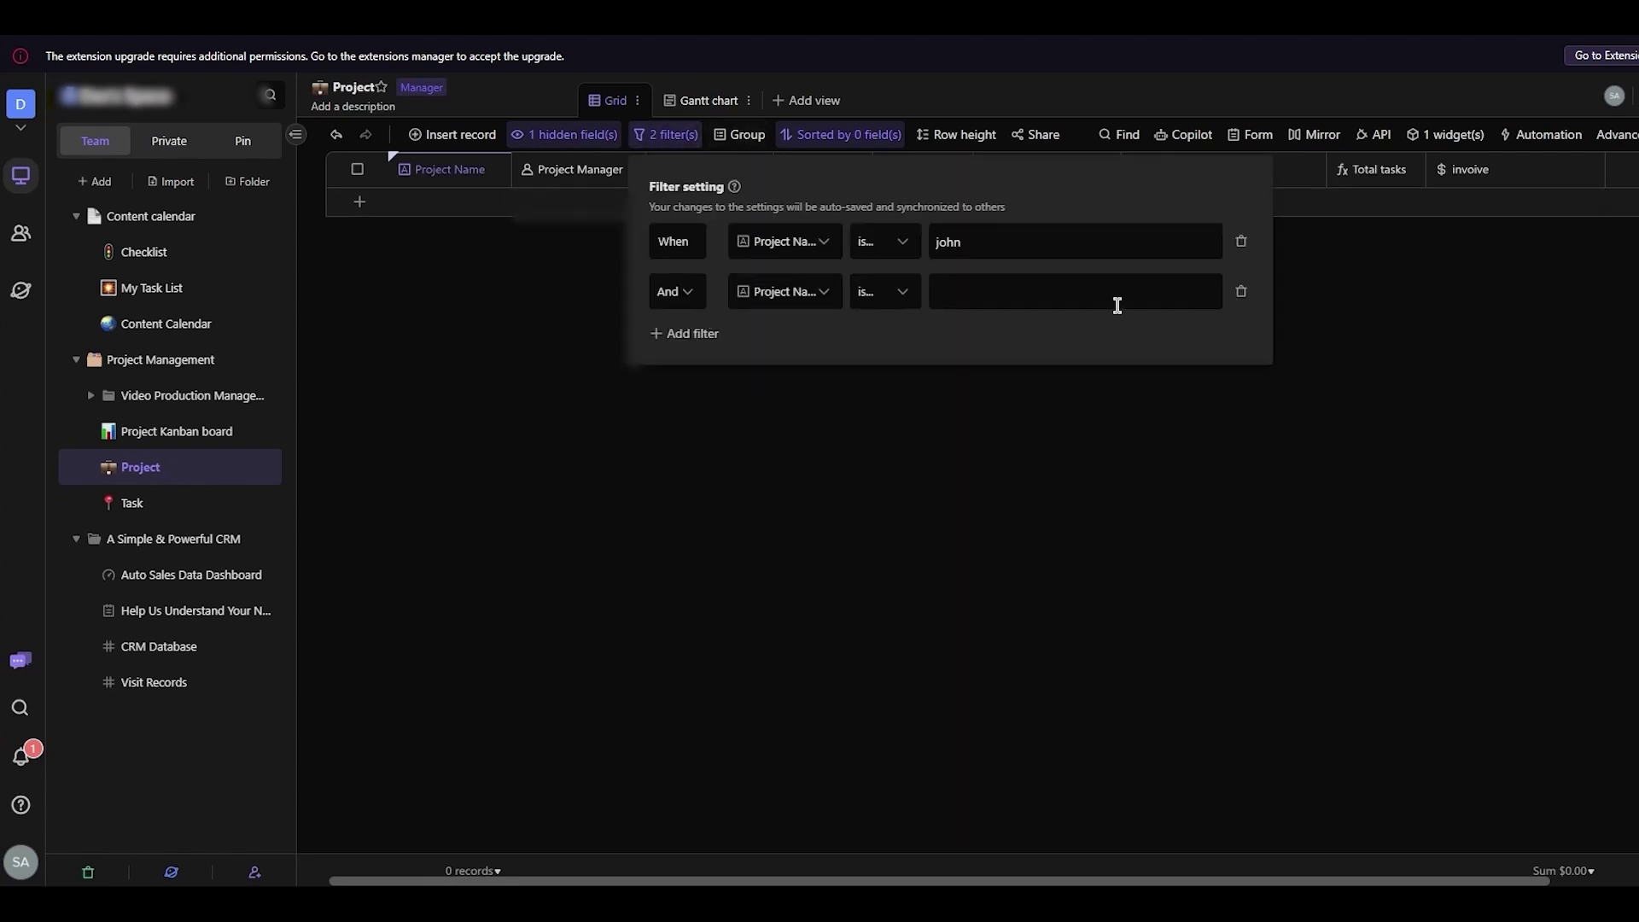
click(1239, 297)
click(1198, 422)
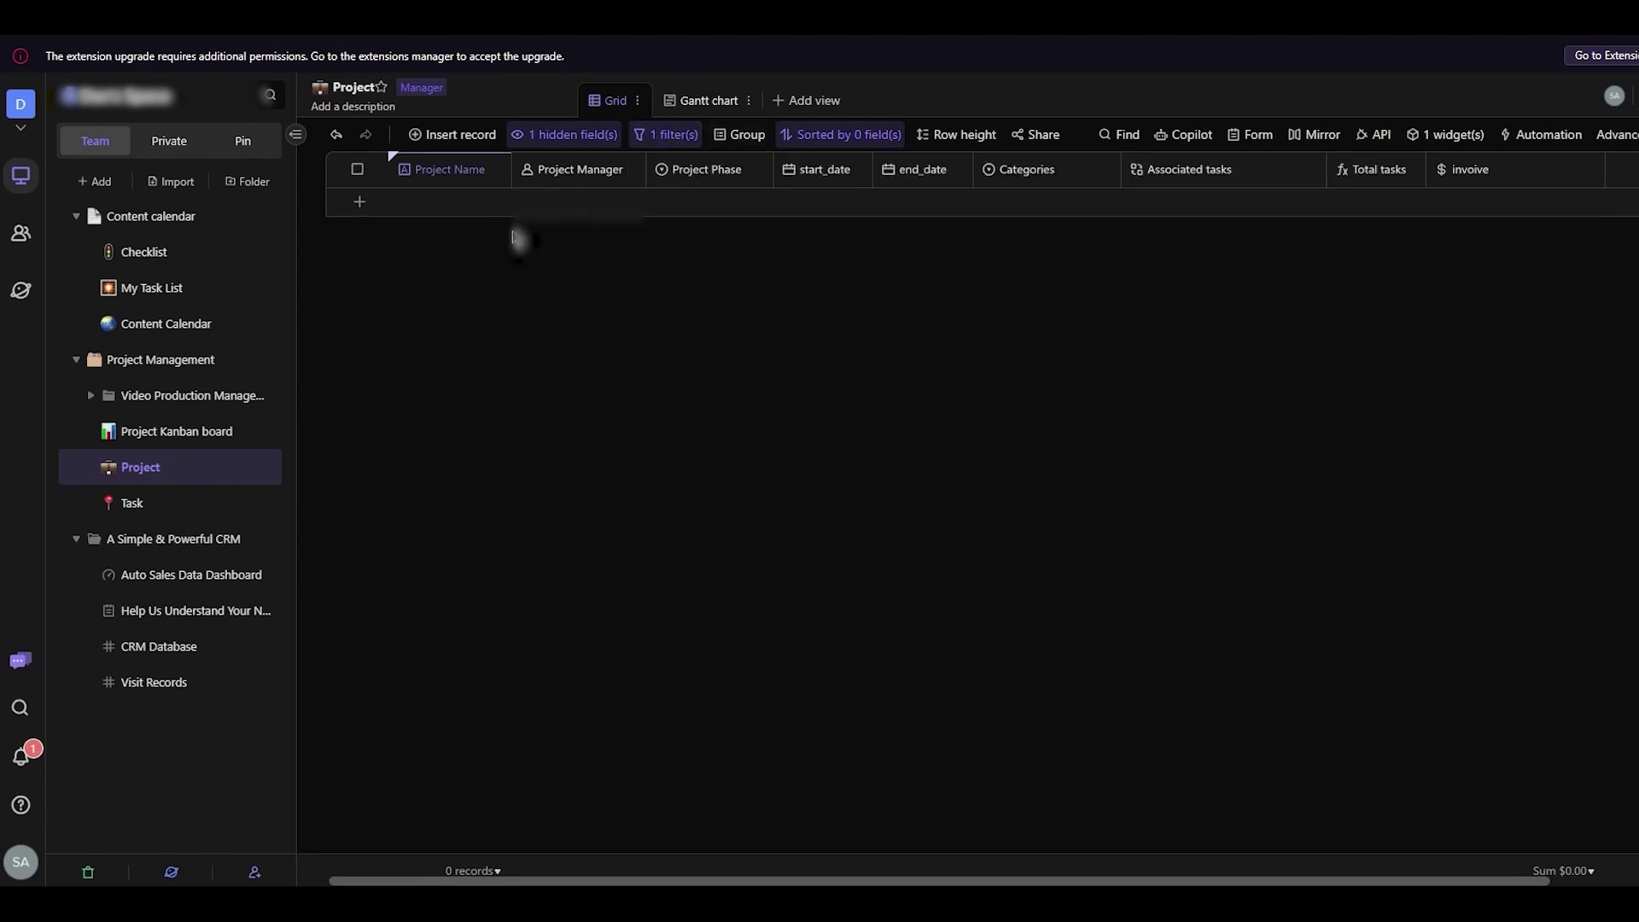
click(666, 138)
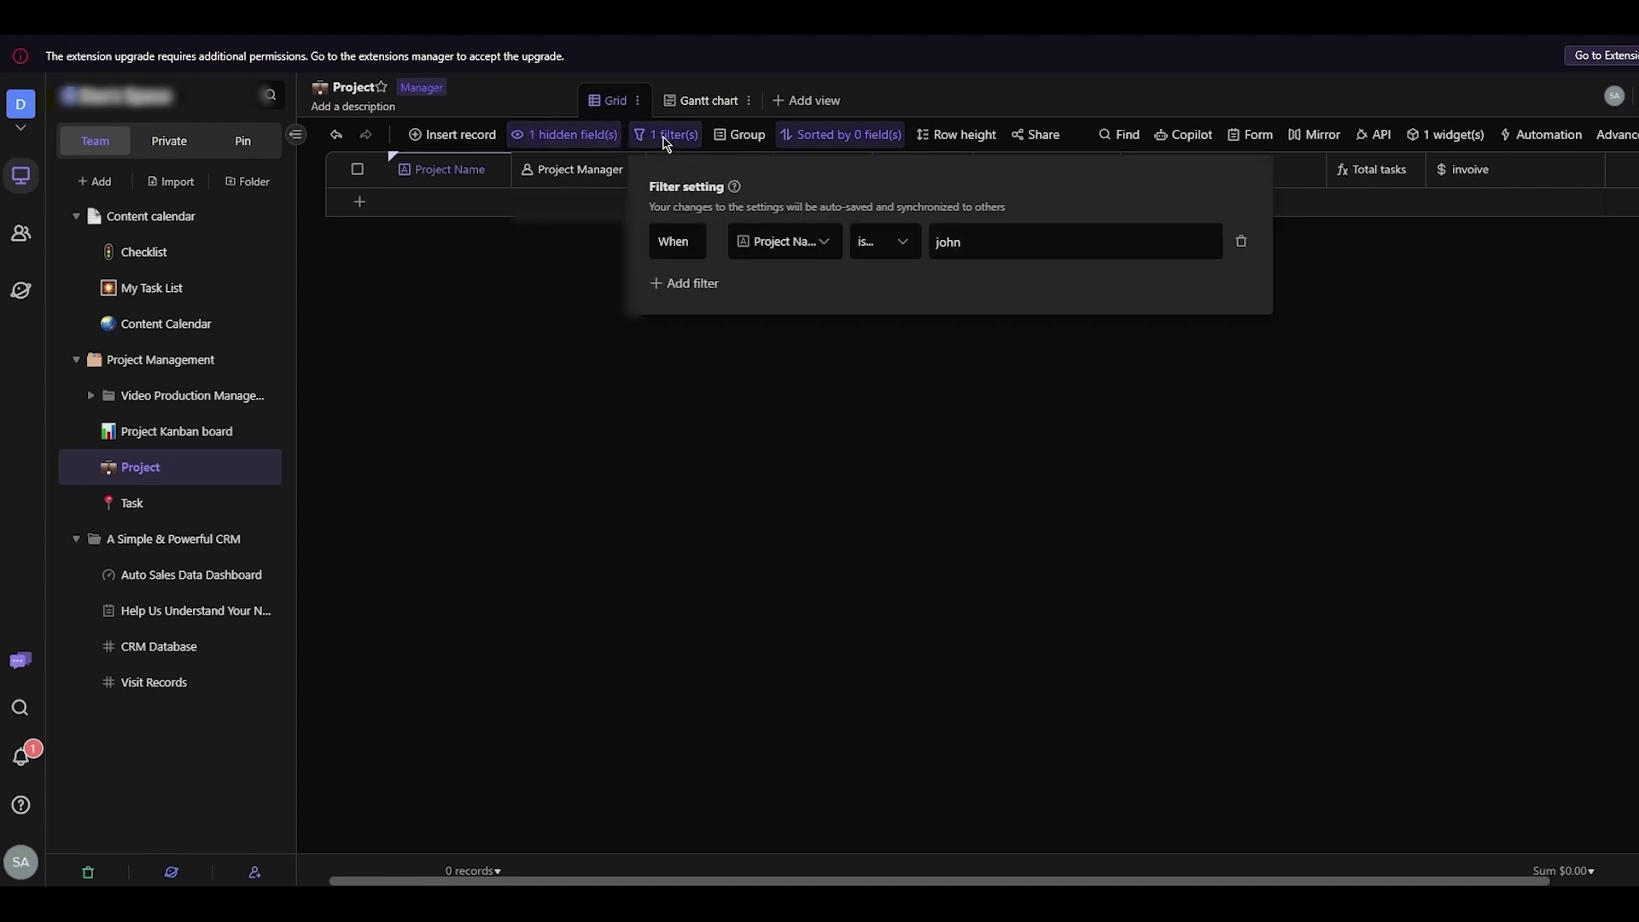
click(1242, 257)
Step: Enter a first name as the Project Name of the empty second record
click(437, 236)
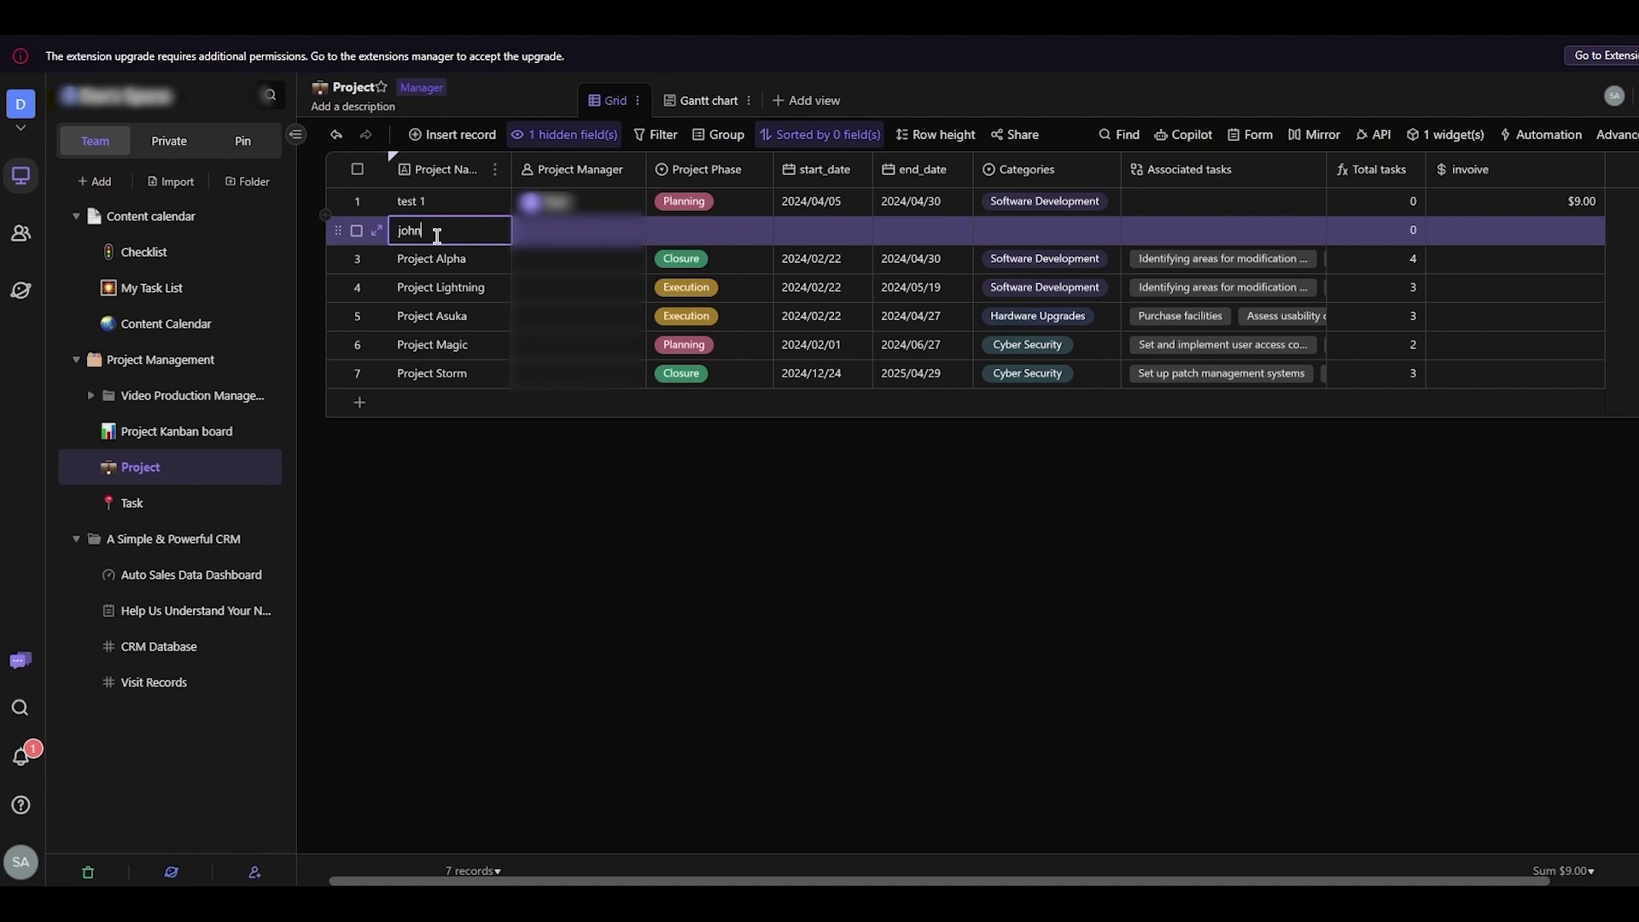
key(Return)
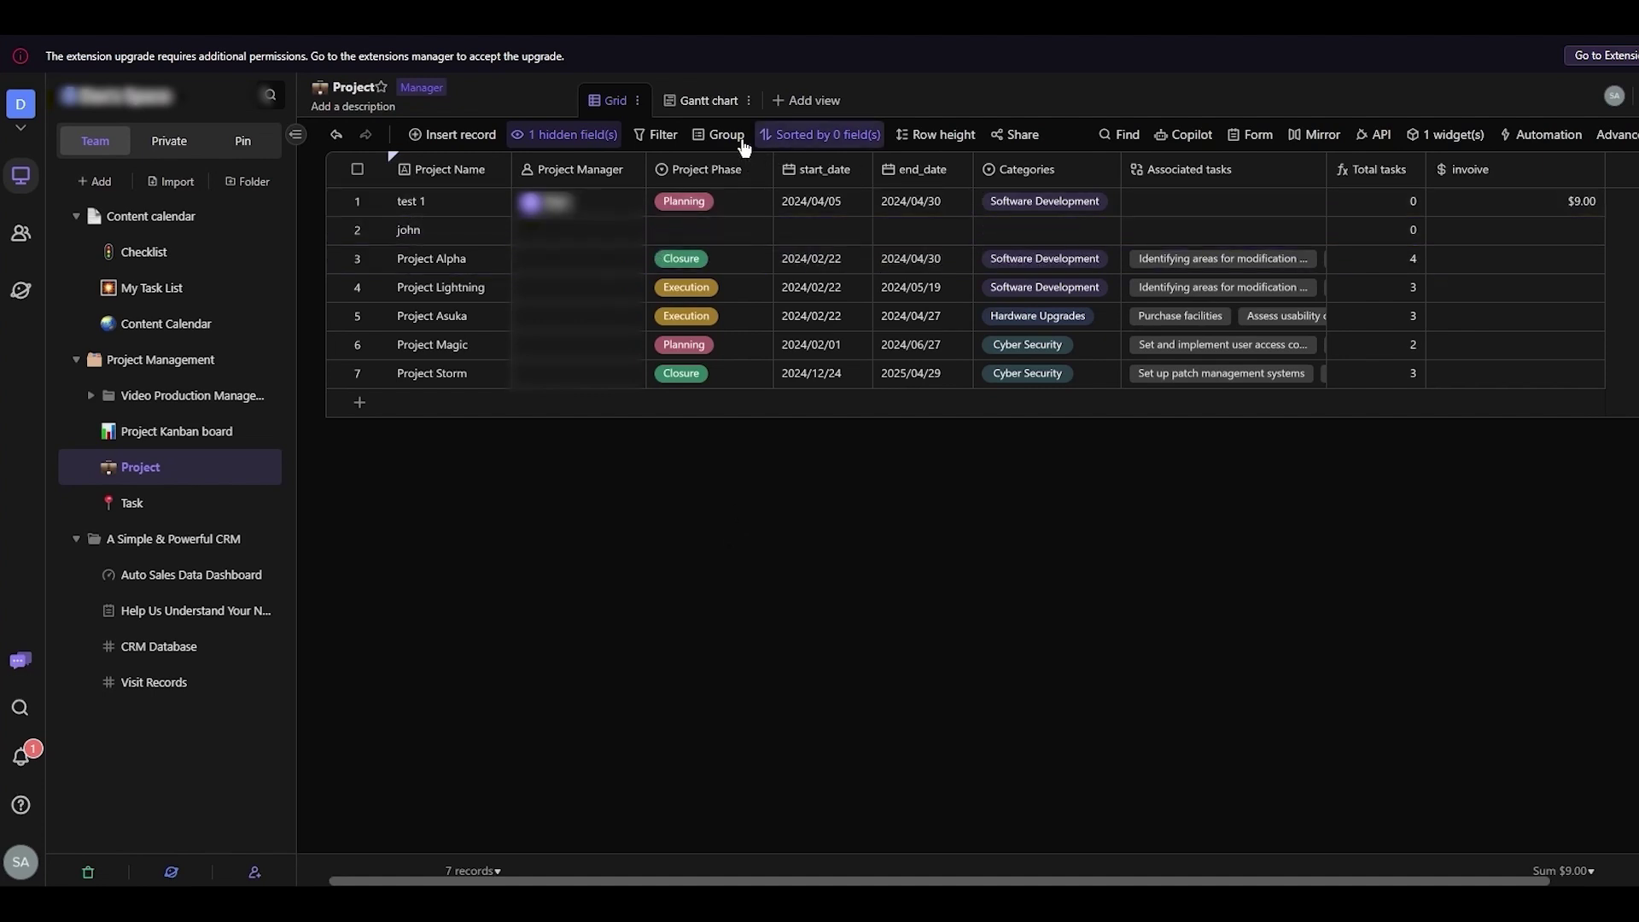
Step: Filter the grid by the second record's Project Name and delete that filter again
click(655, 134)
click(674, 239)
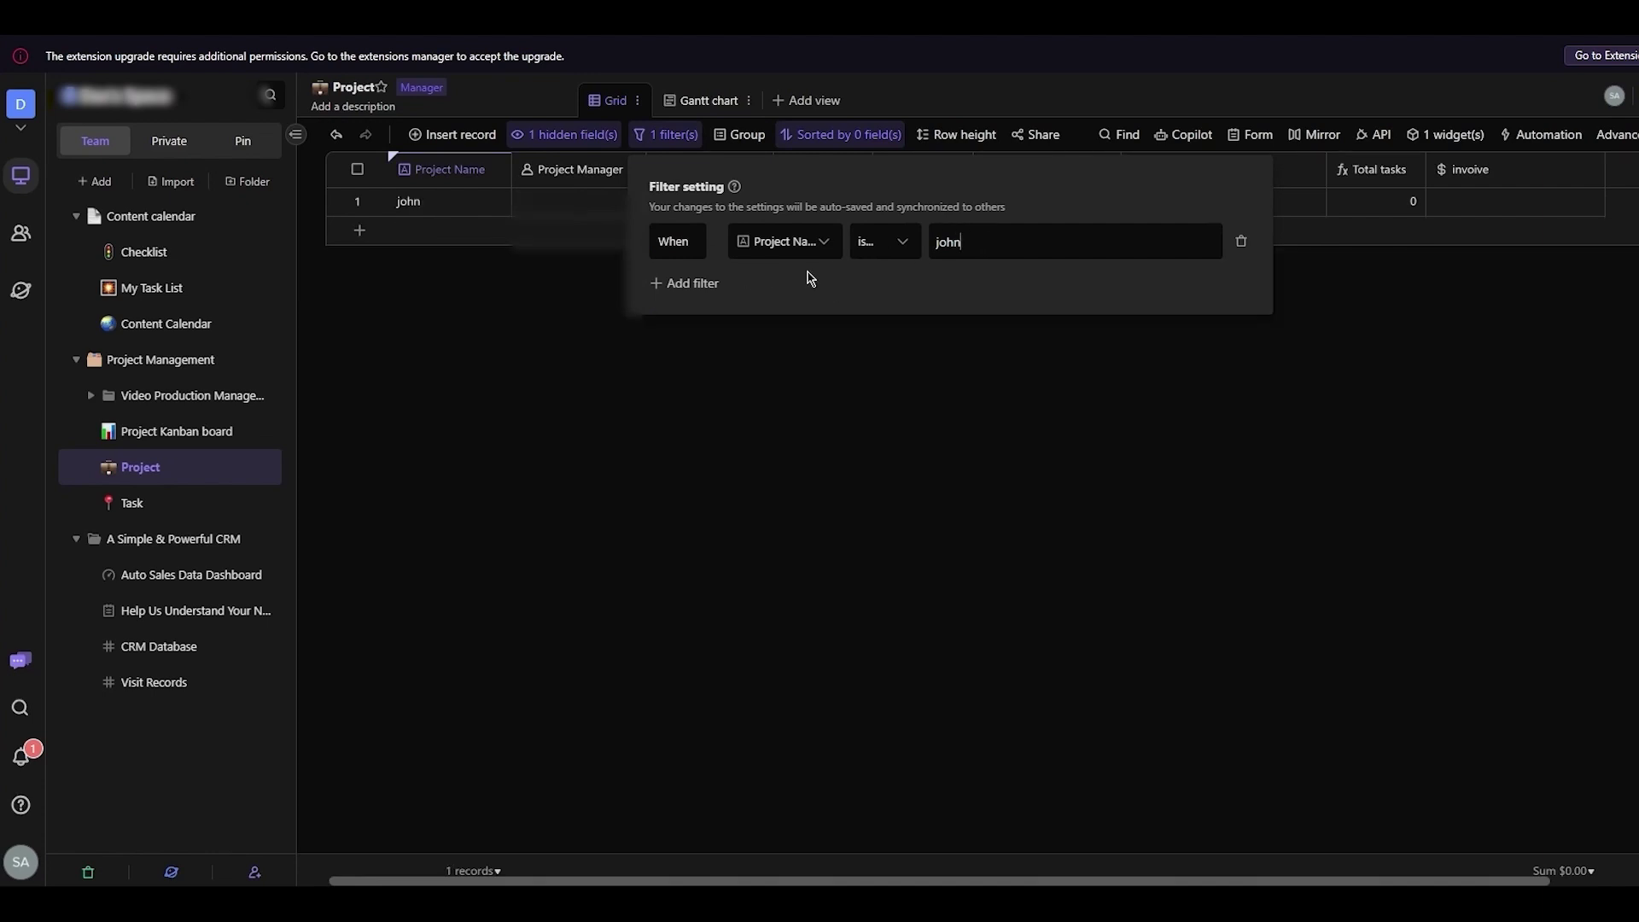
click(1242, 244)
click(1327, 513)
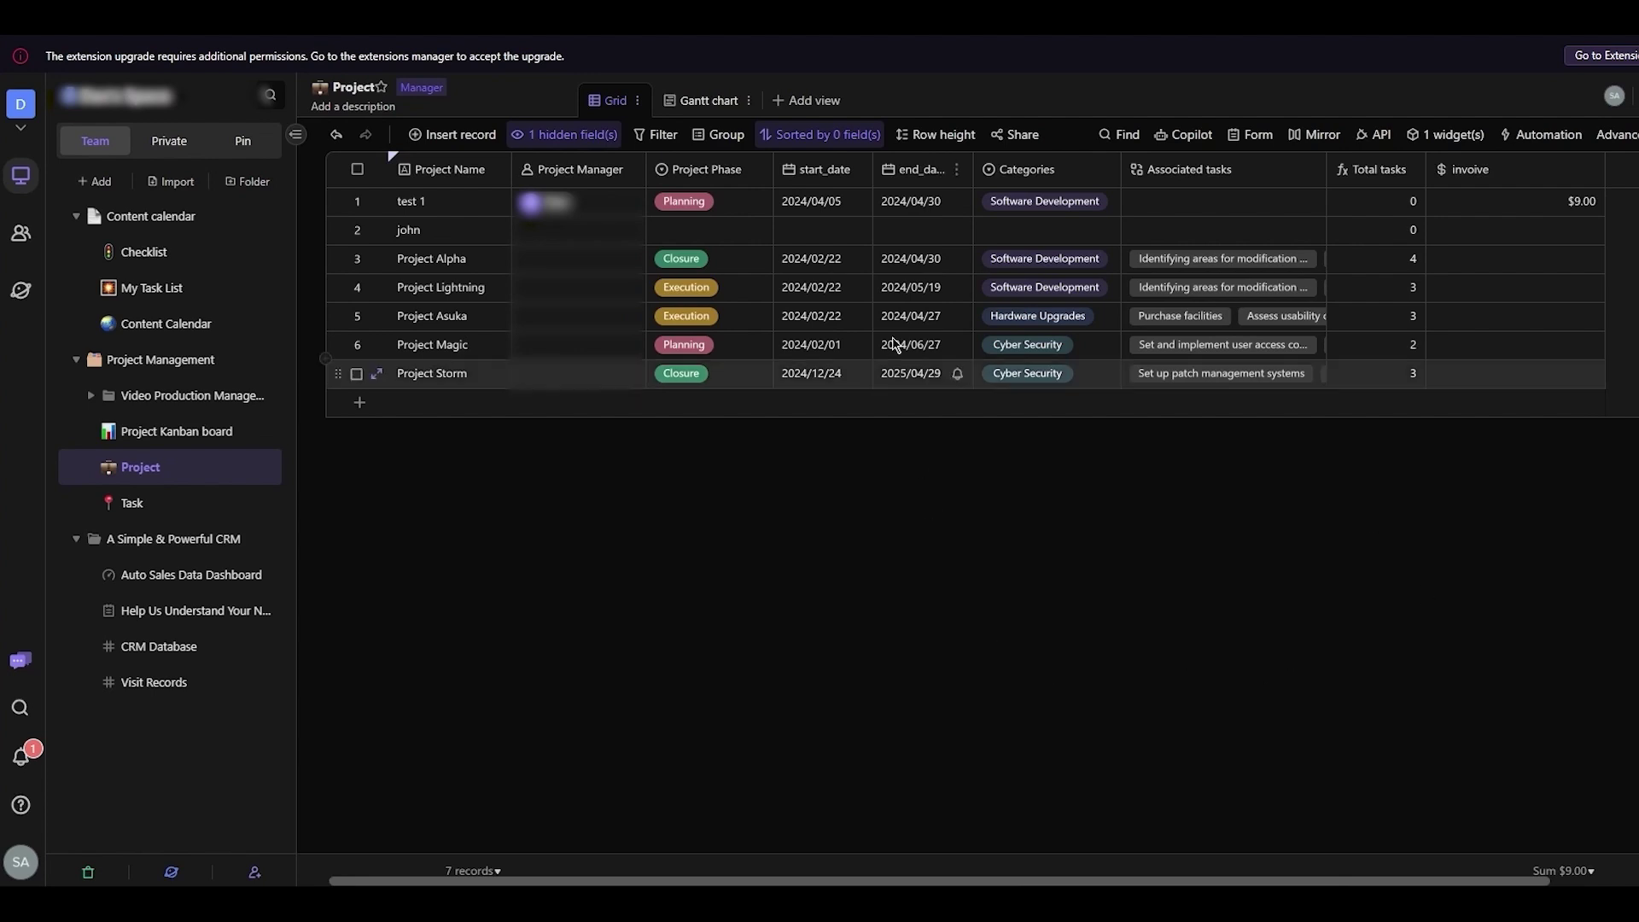
Step: Group the project records by Project Manager in A → Z order
click(721, 135)
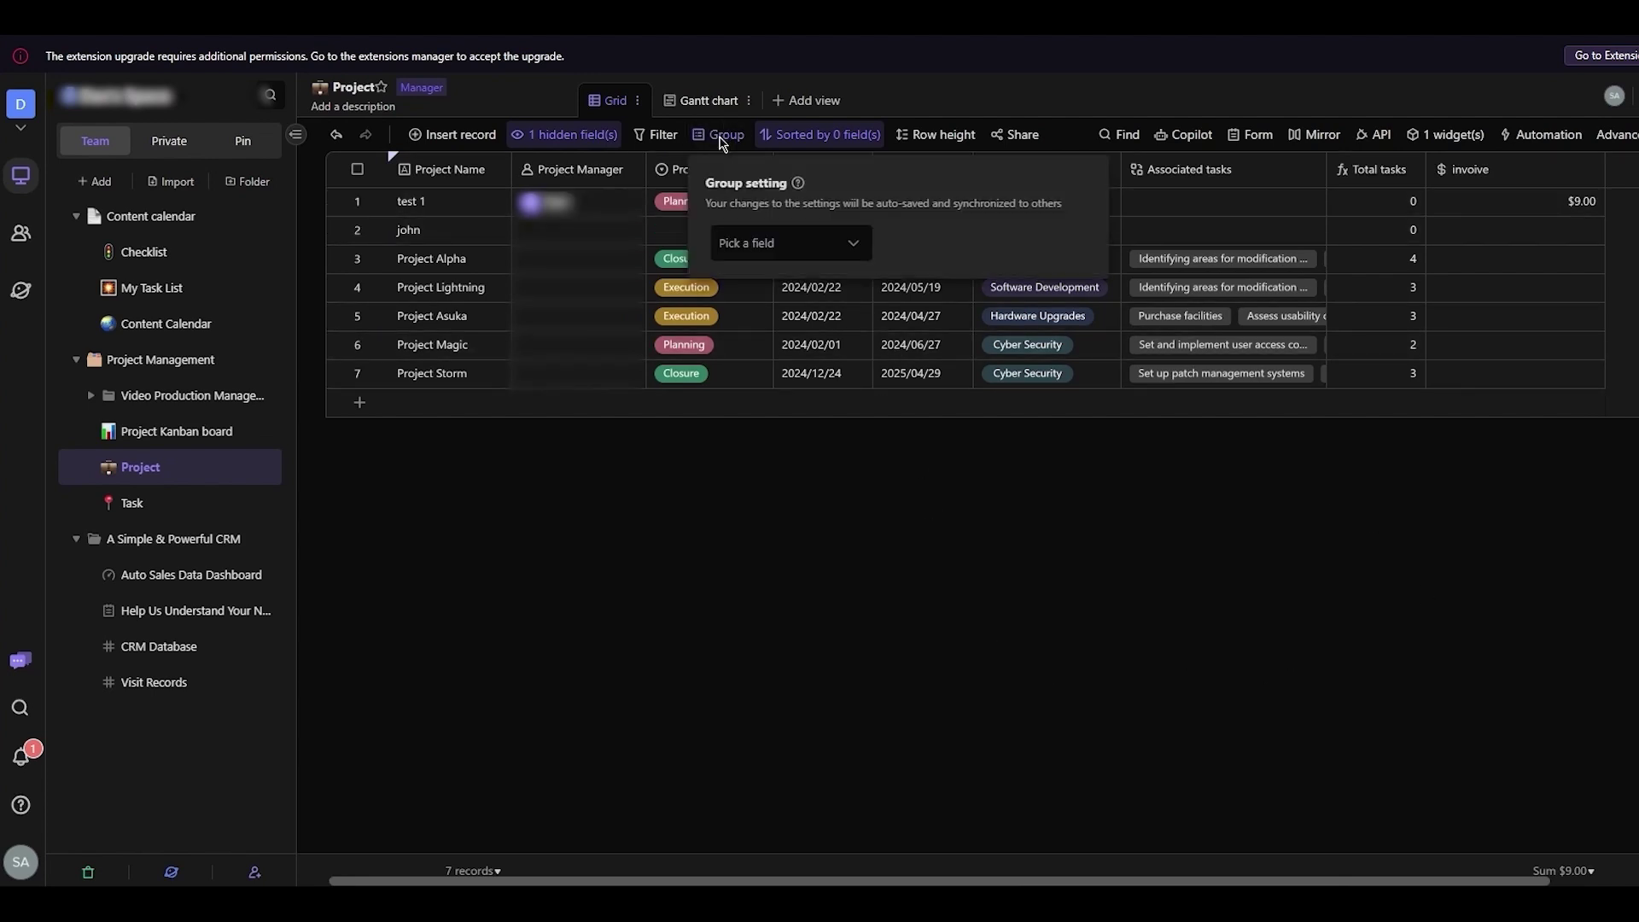
click(799, 251)
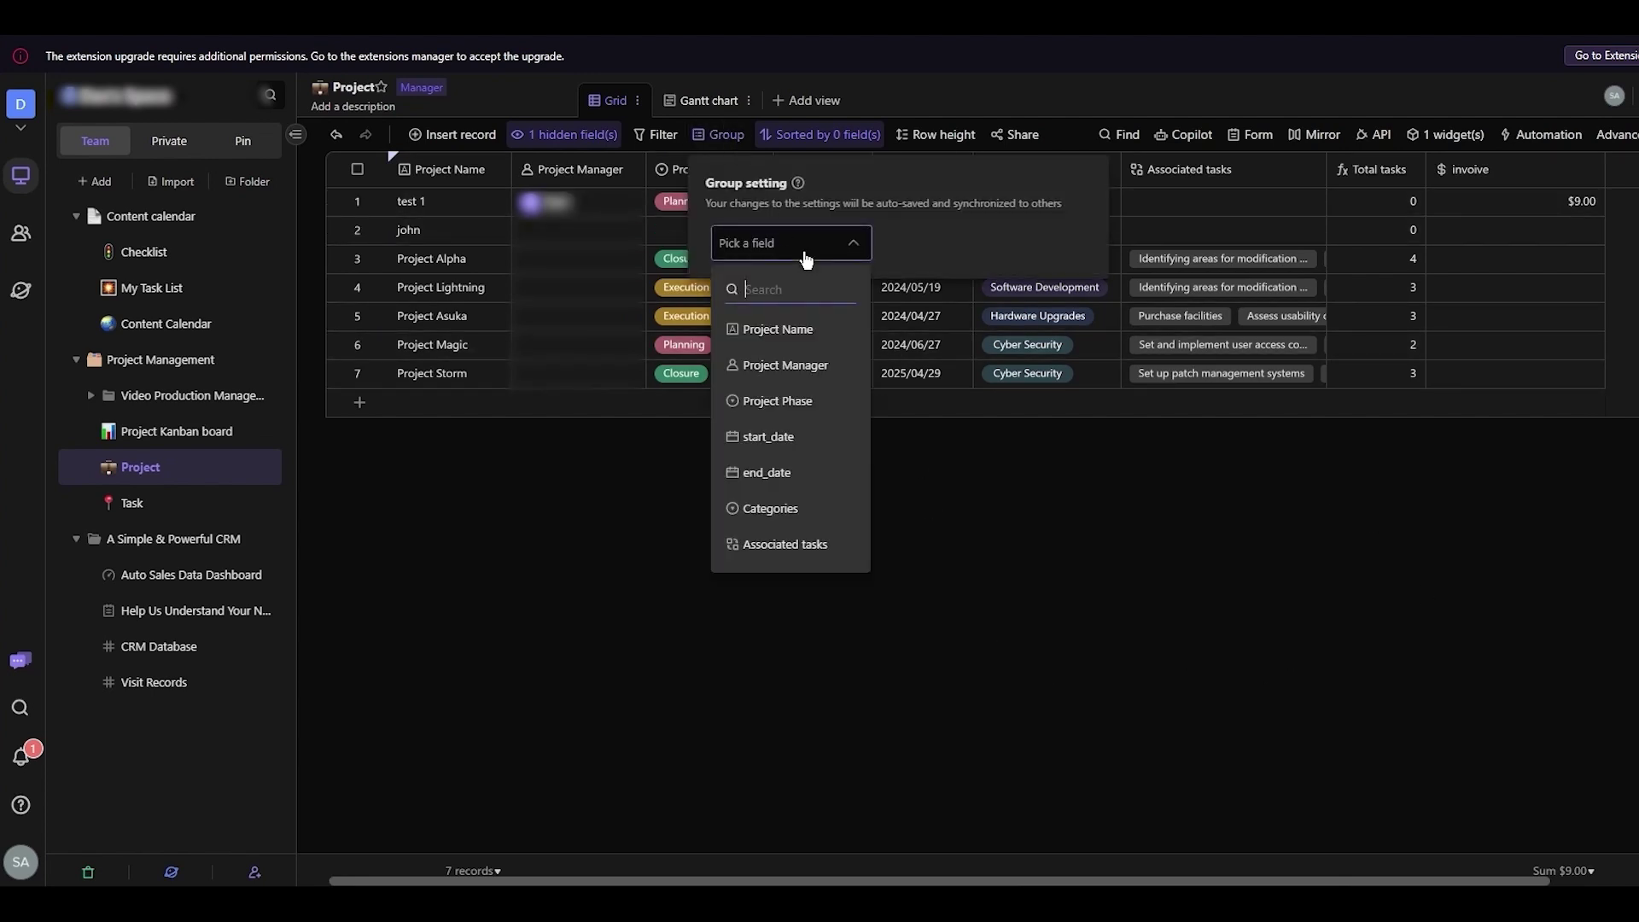
click(812, 367)
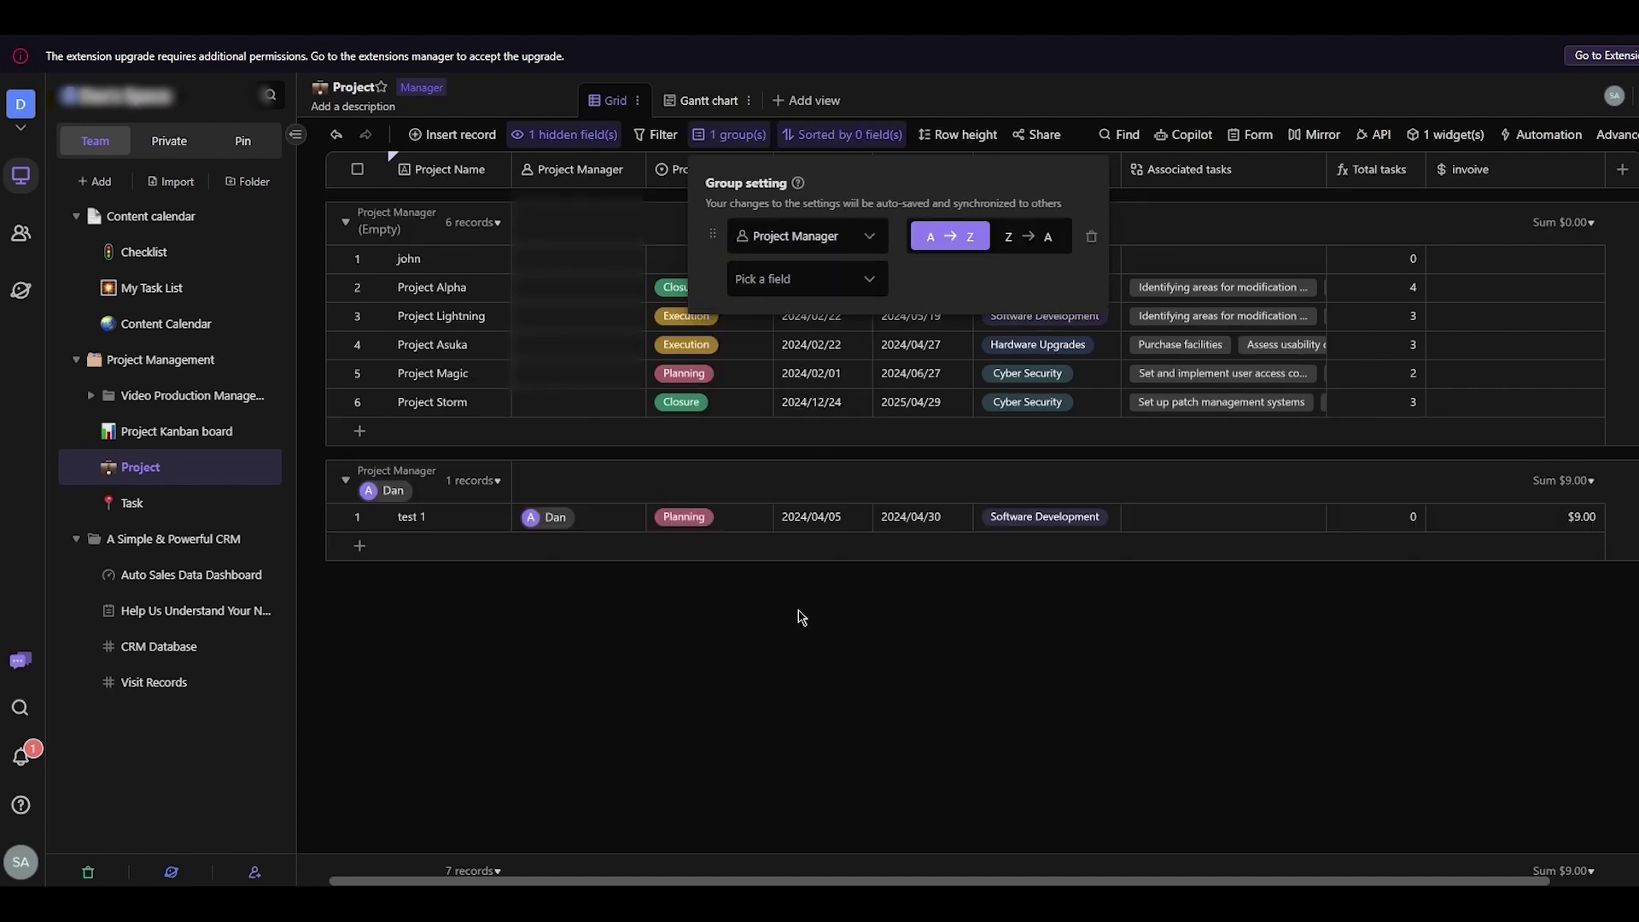
click(806, 661)
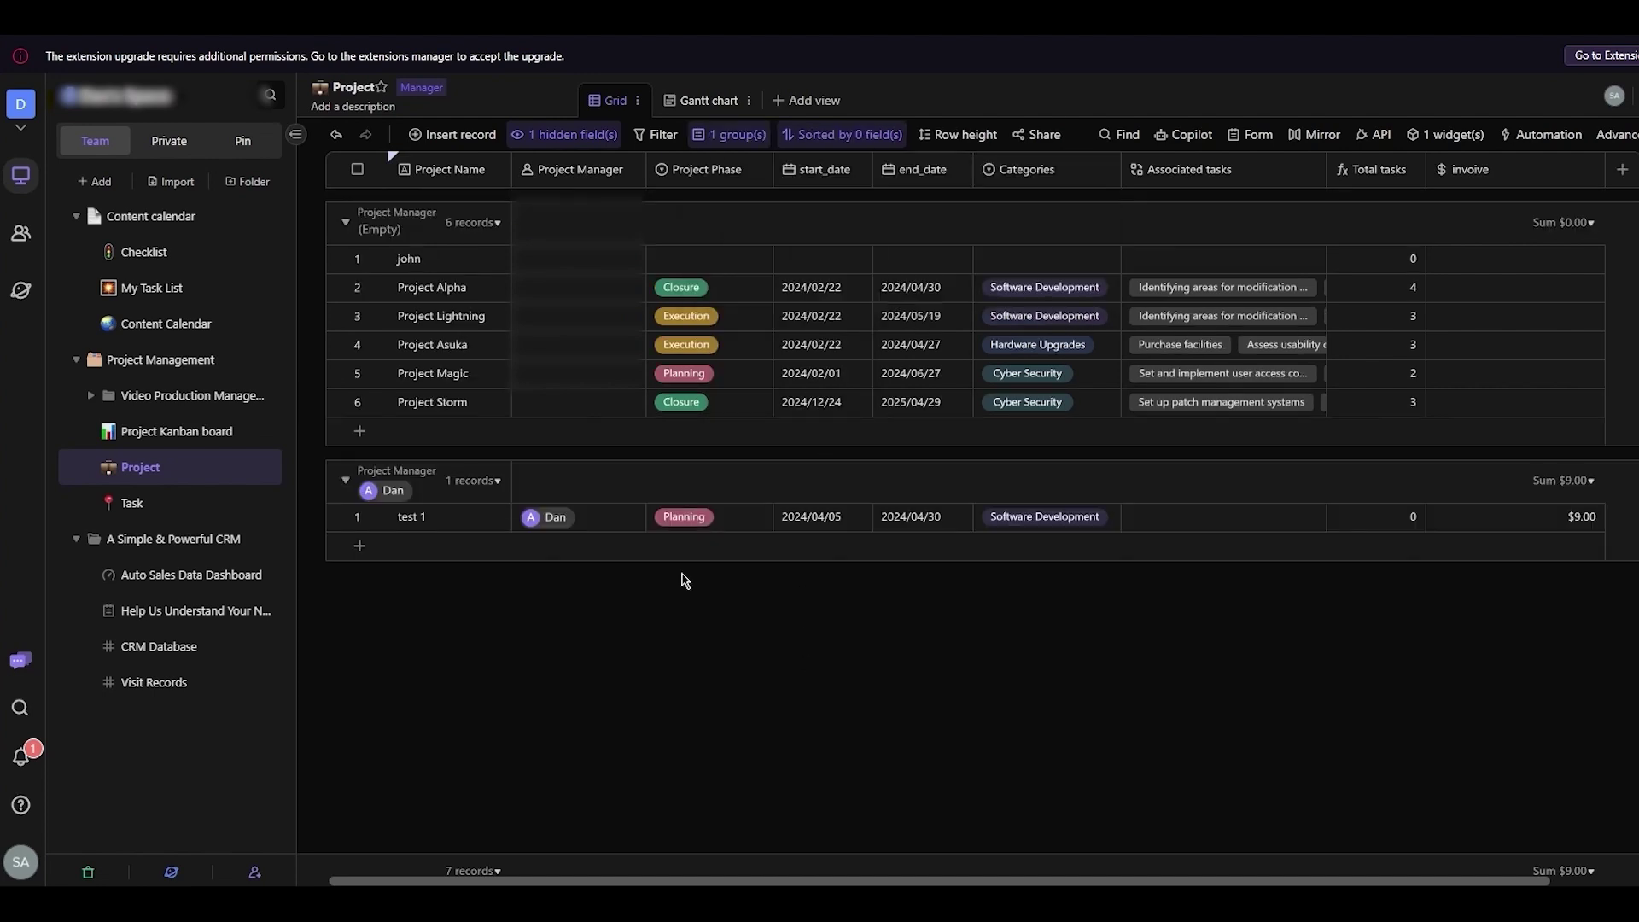
Step: Add end_date as a second grouping level in 1 → 9 order and review the grouped records
click(739, 141)
click(802, 280)
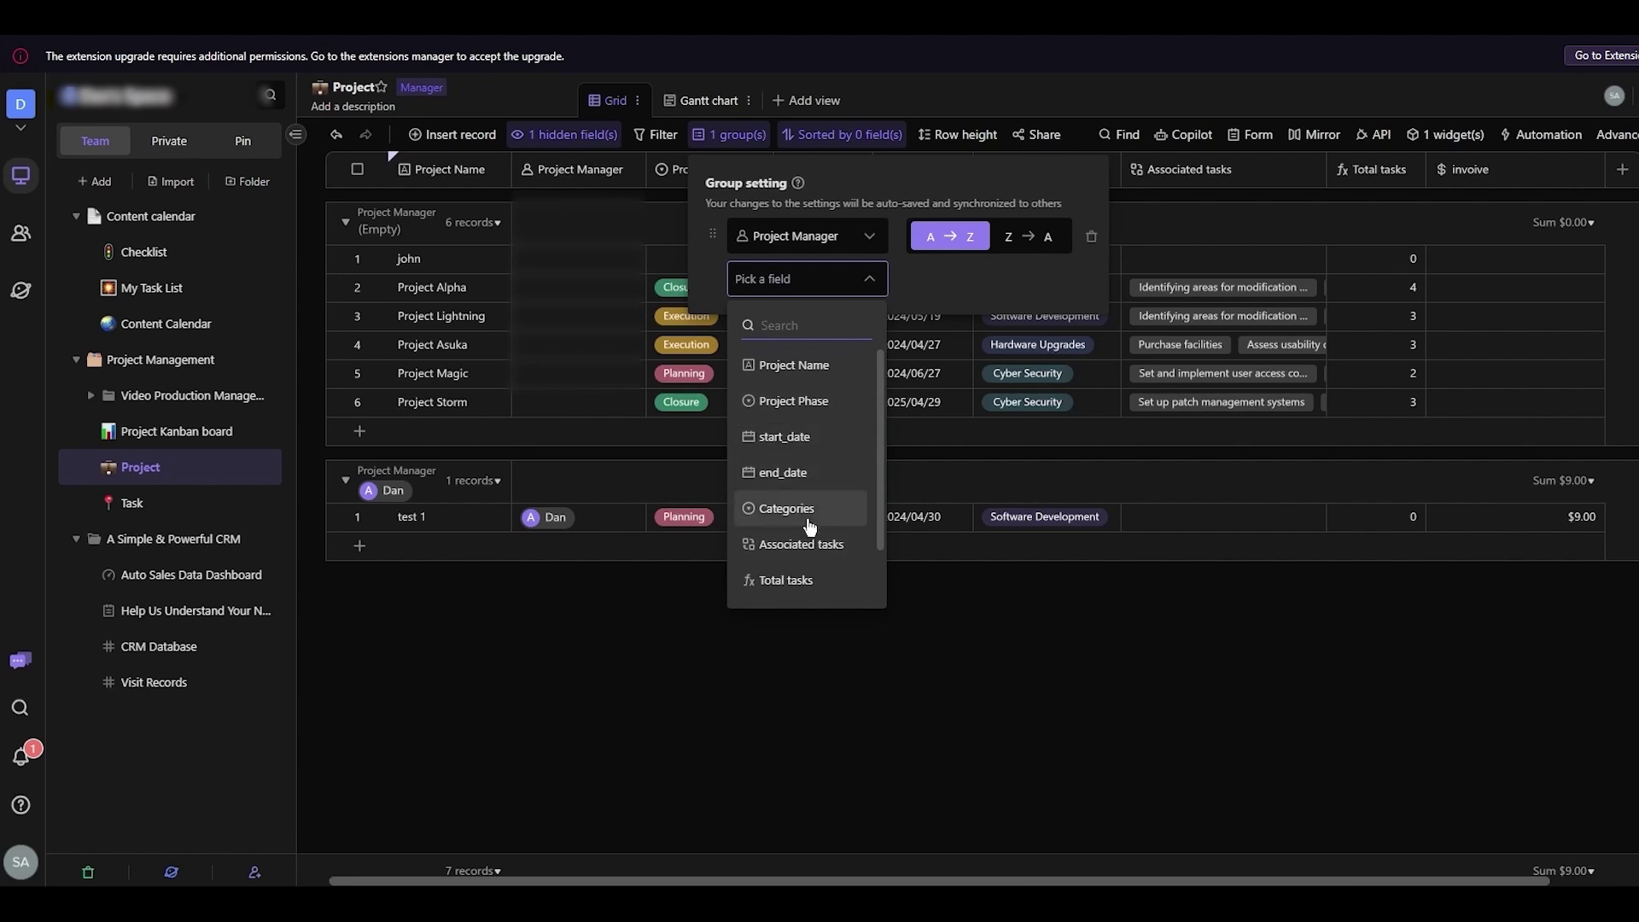
click(794, 473)
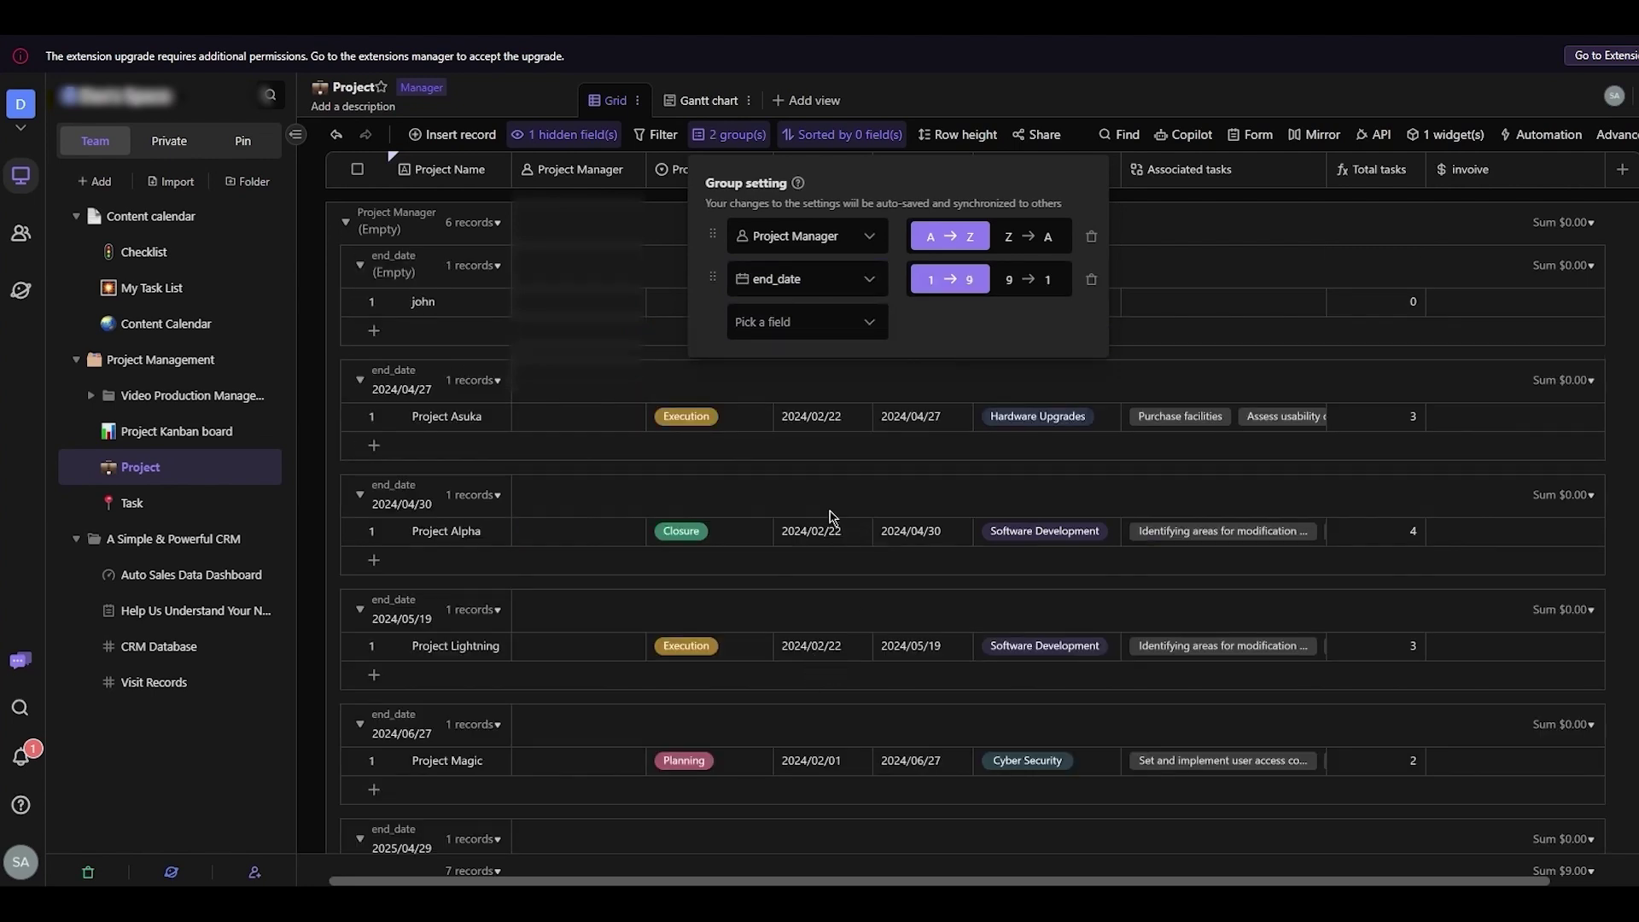
click(620, 374)
scroll(629, 354, down, 4)
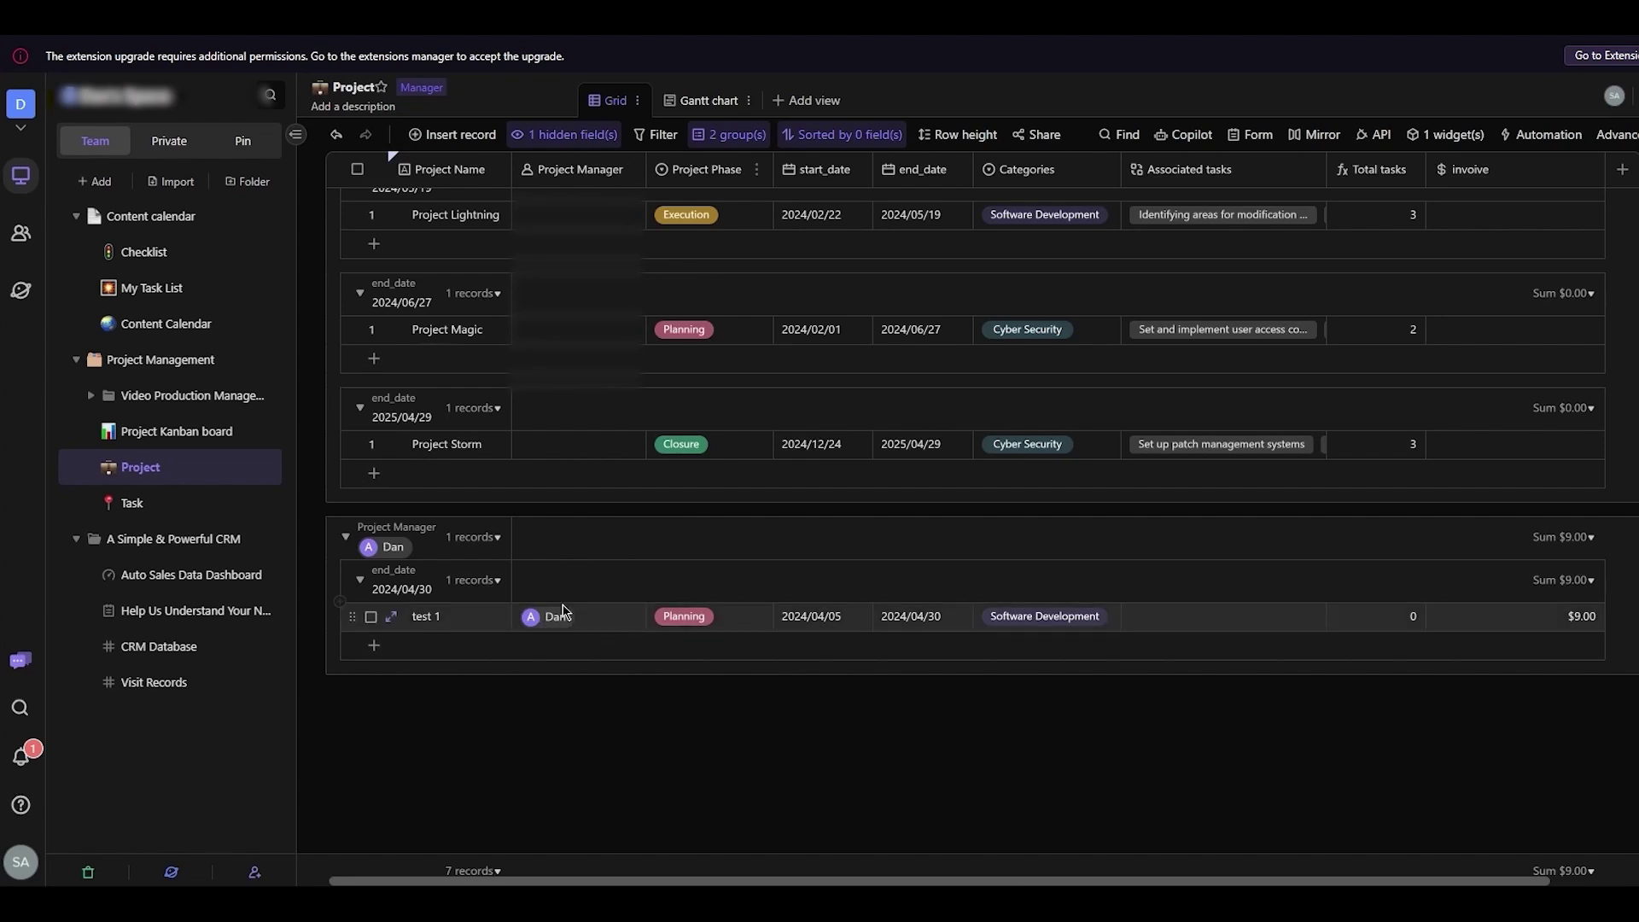
scroll(563, 612, up, 5)
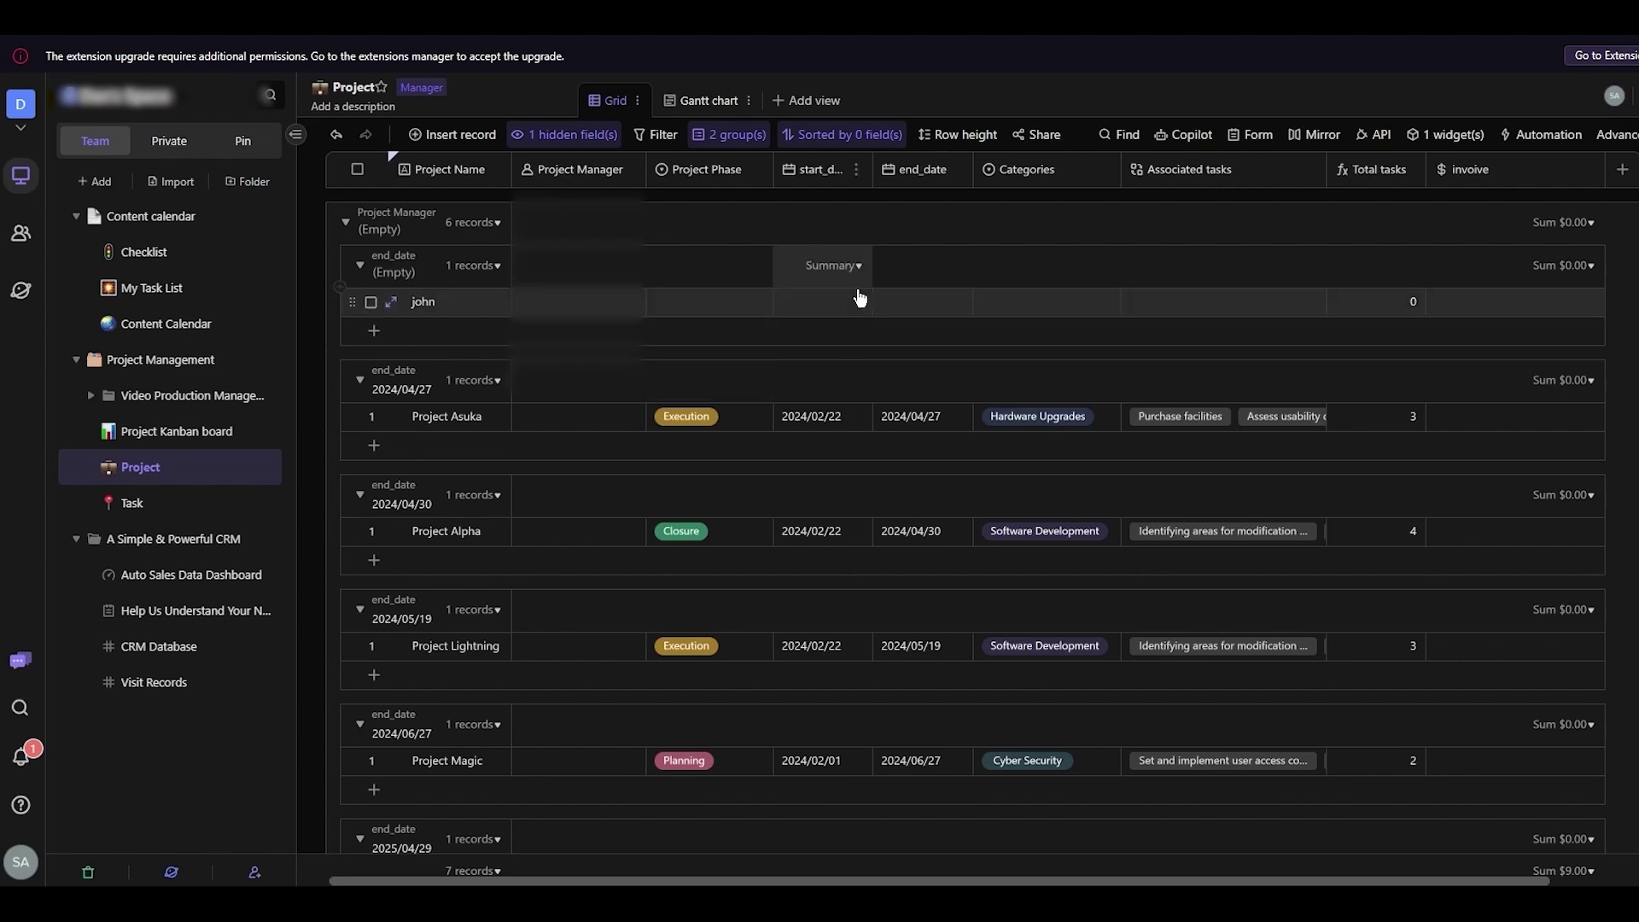
scroll(735, 348, down, 5)
scroll(875, 431, up, 5)
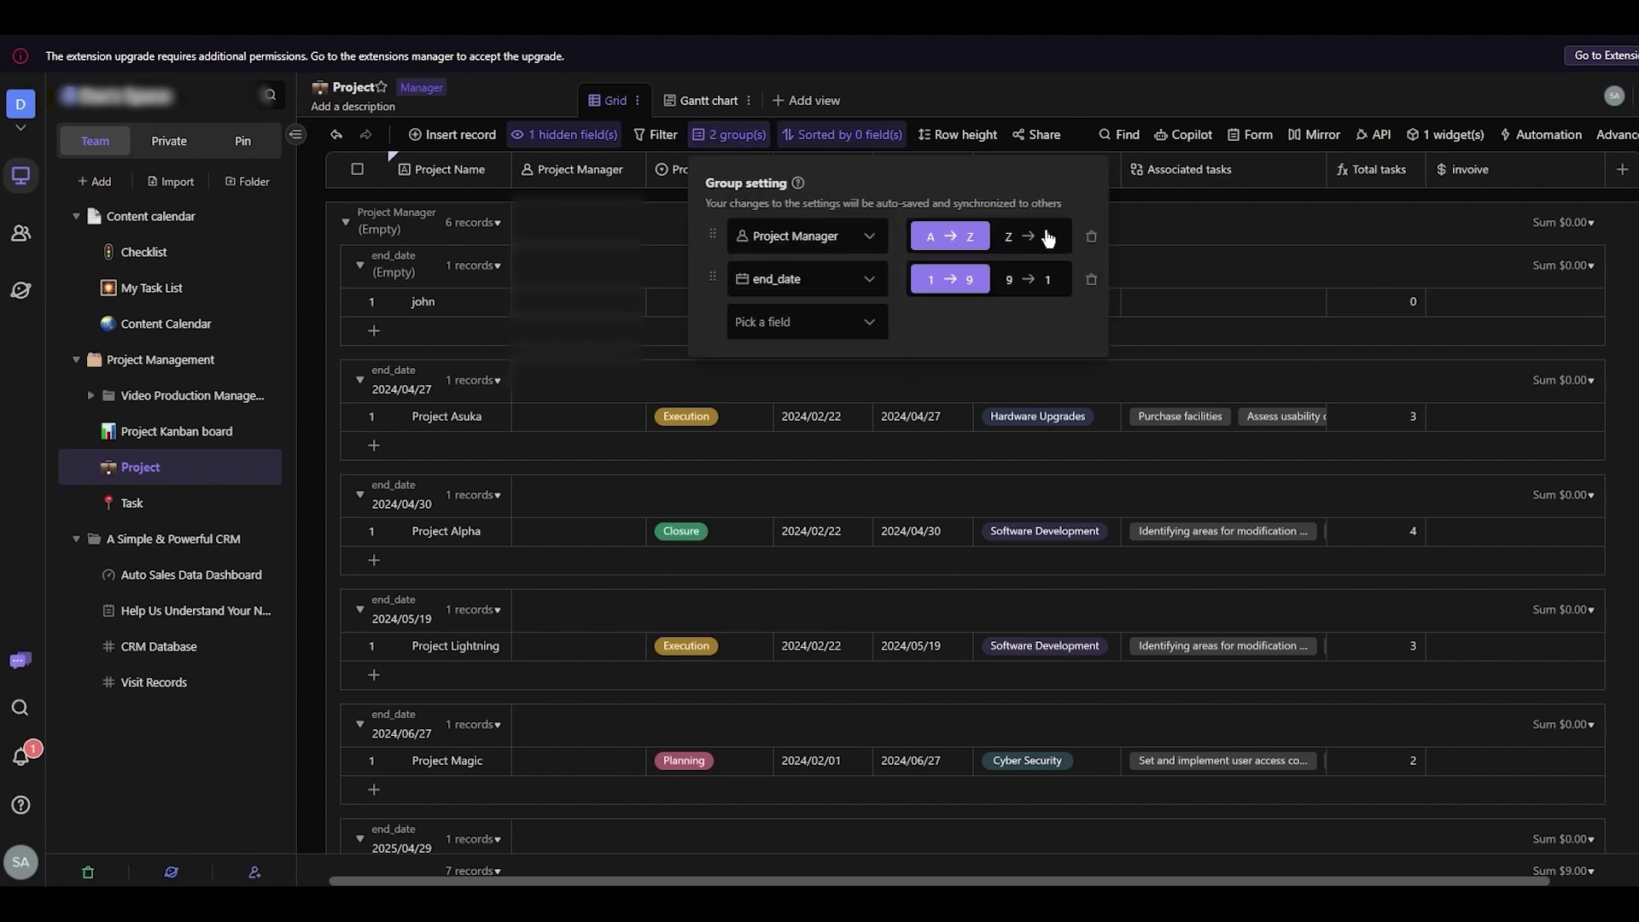
Step: Remove the Project Manager and end_date groupings from the grid
click(1091, 237)
click(1091, 237)
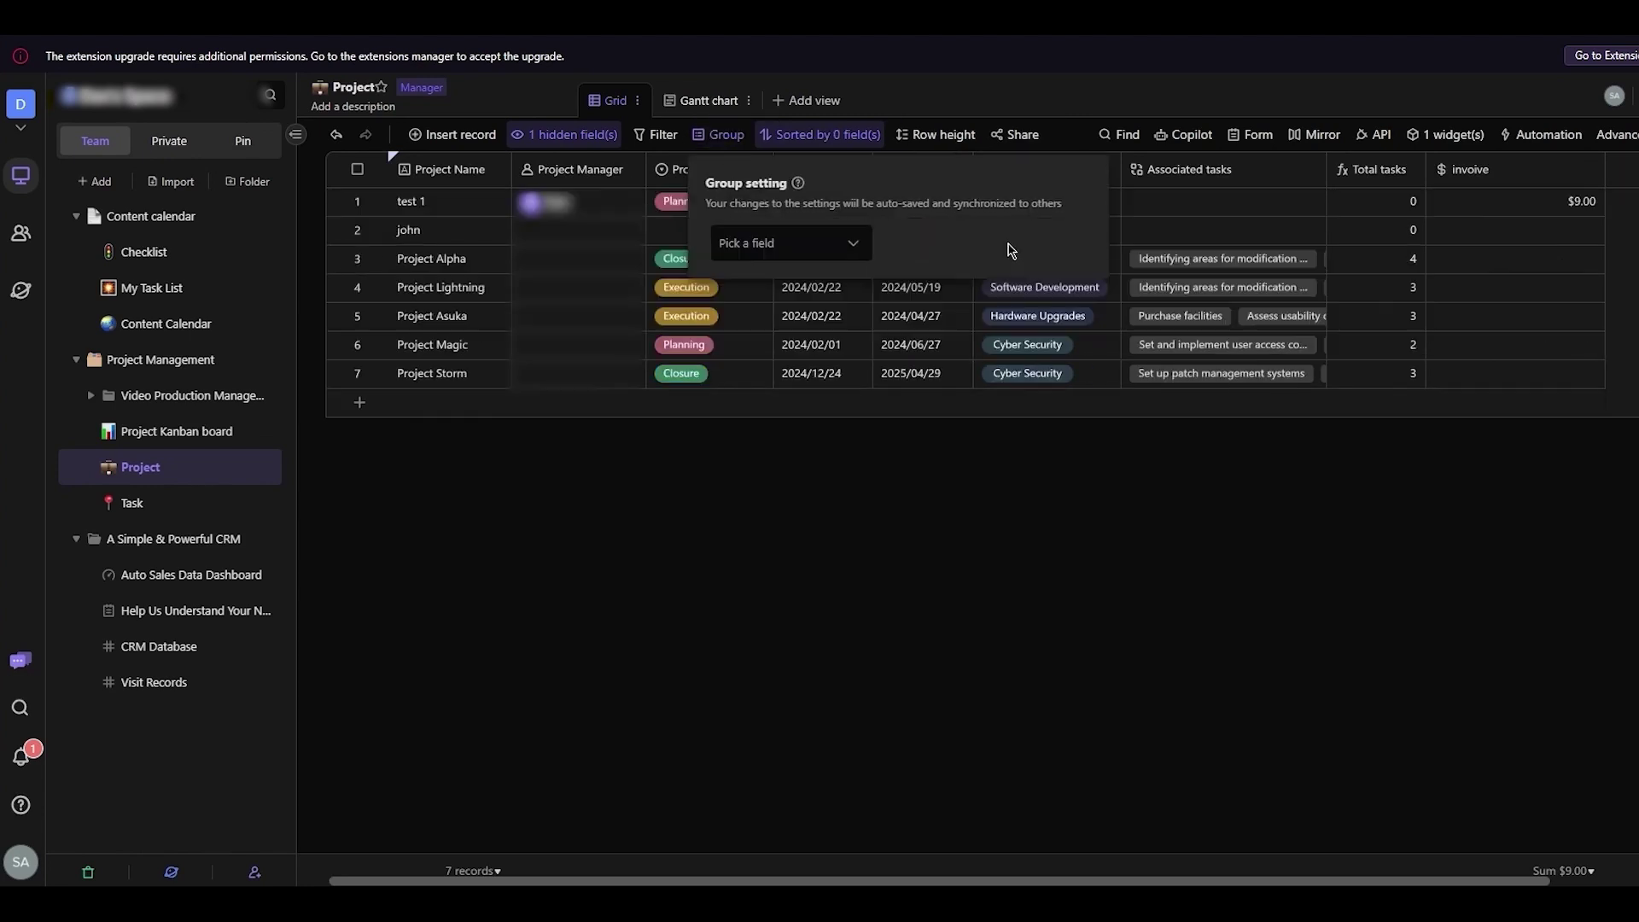
click(564, 135)
click(819, 136)
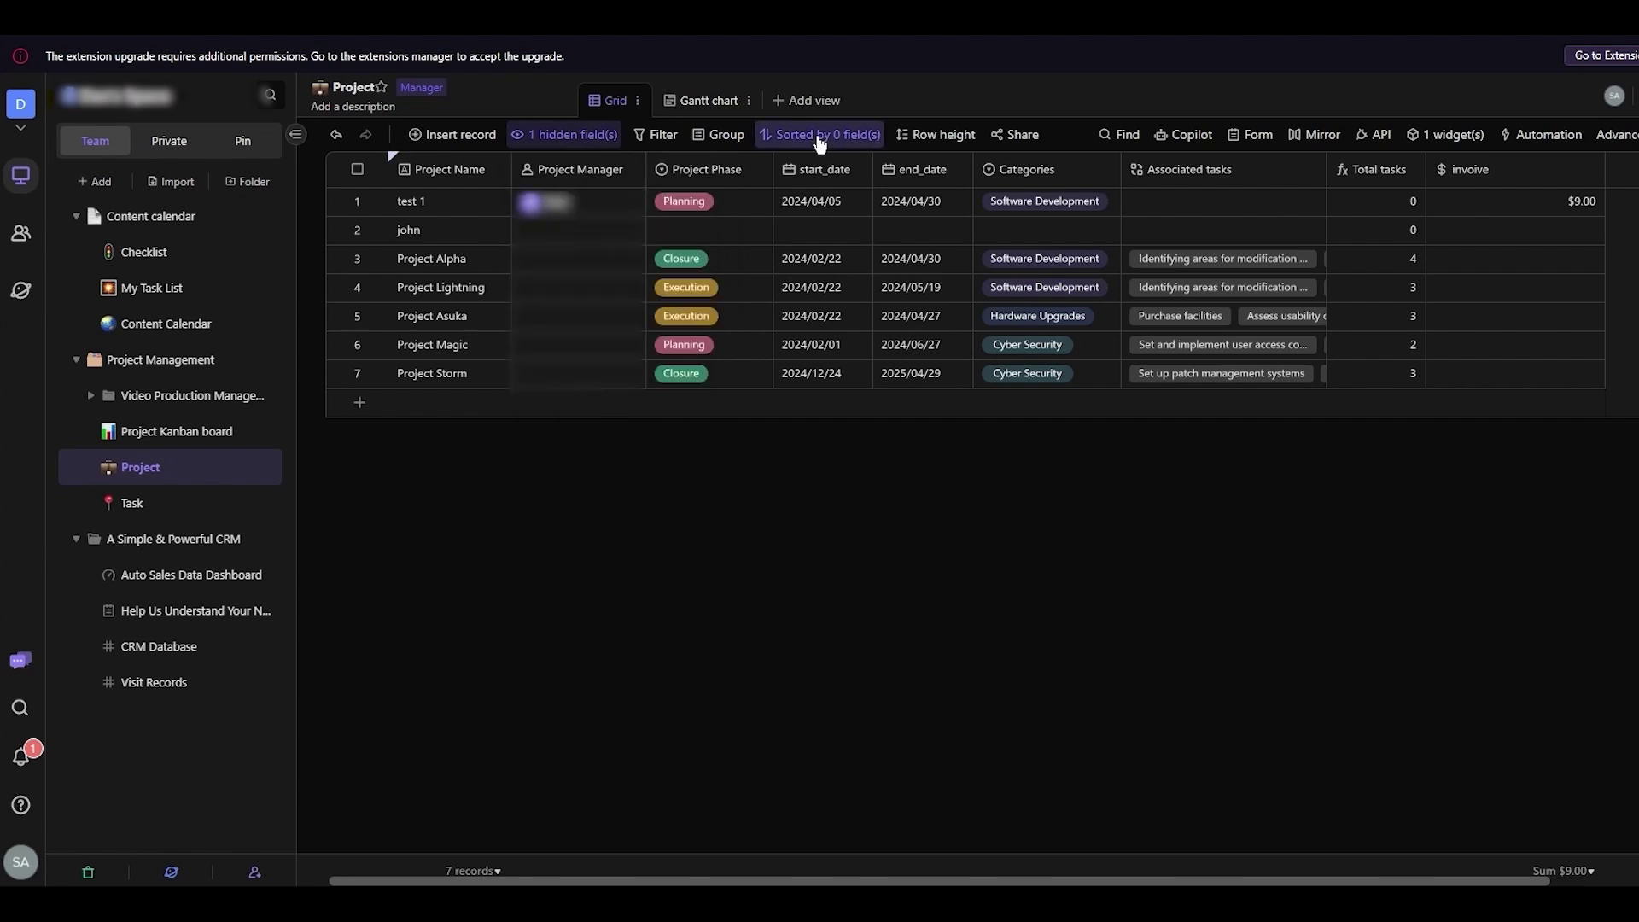
click(820, 137)
click(982, 495)
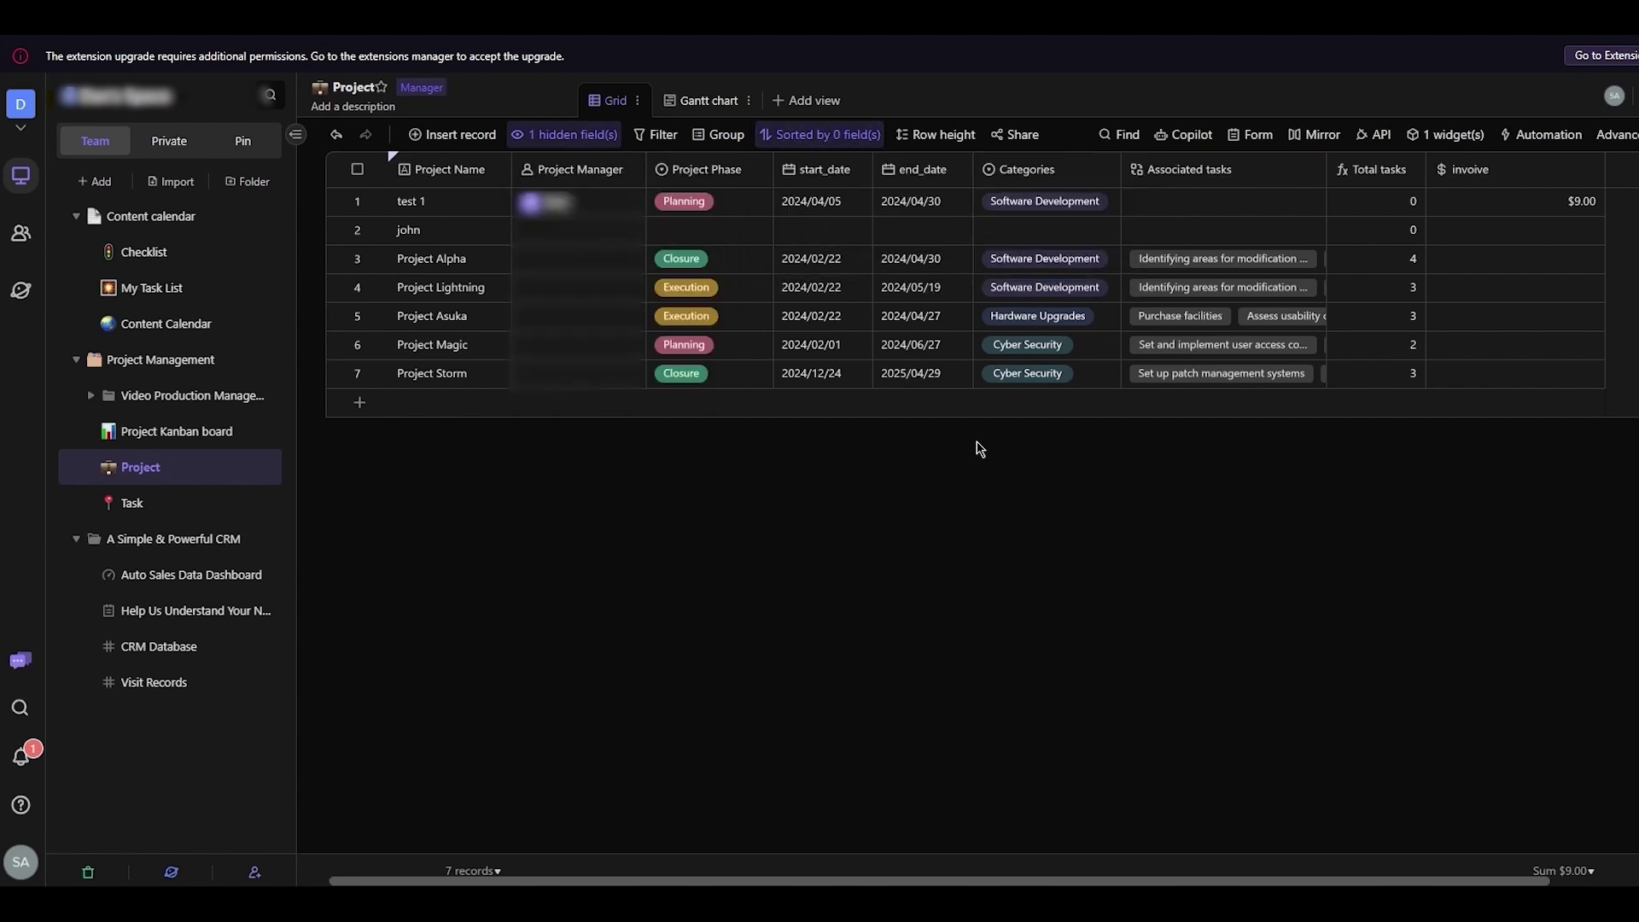
Step: Open the Copilot assistant and ask it "how do i delete record"
click(1195, 130)
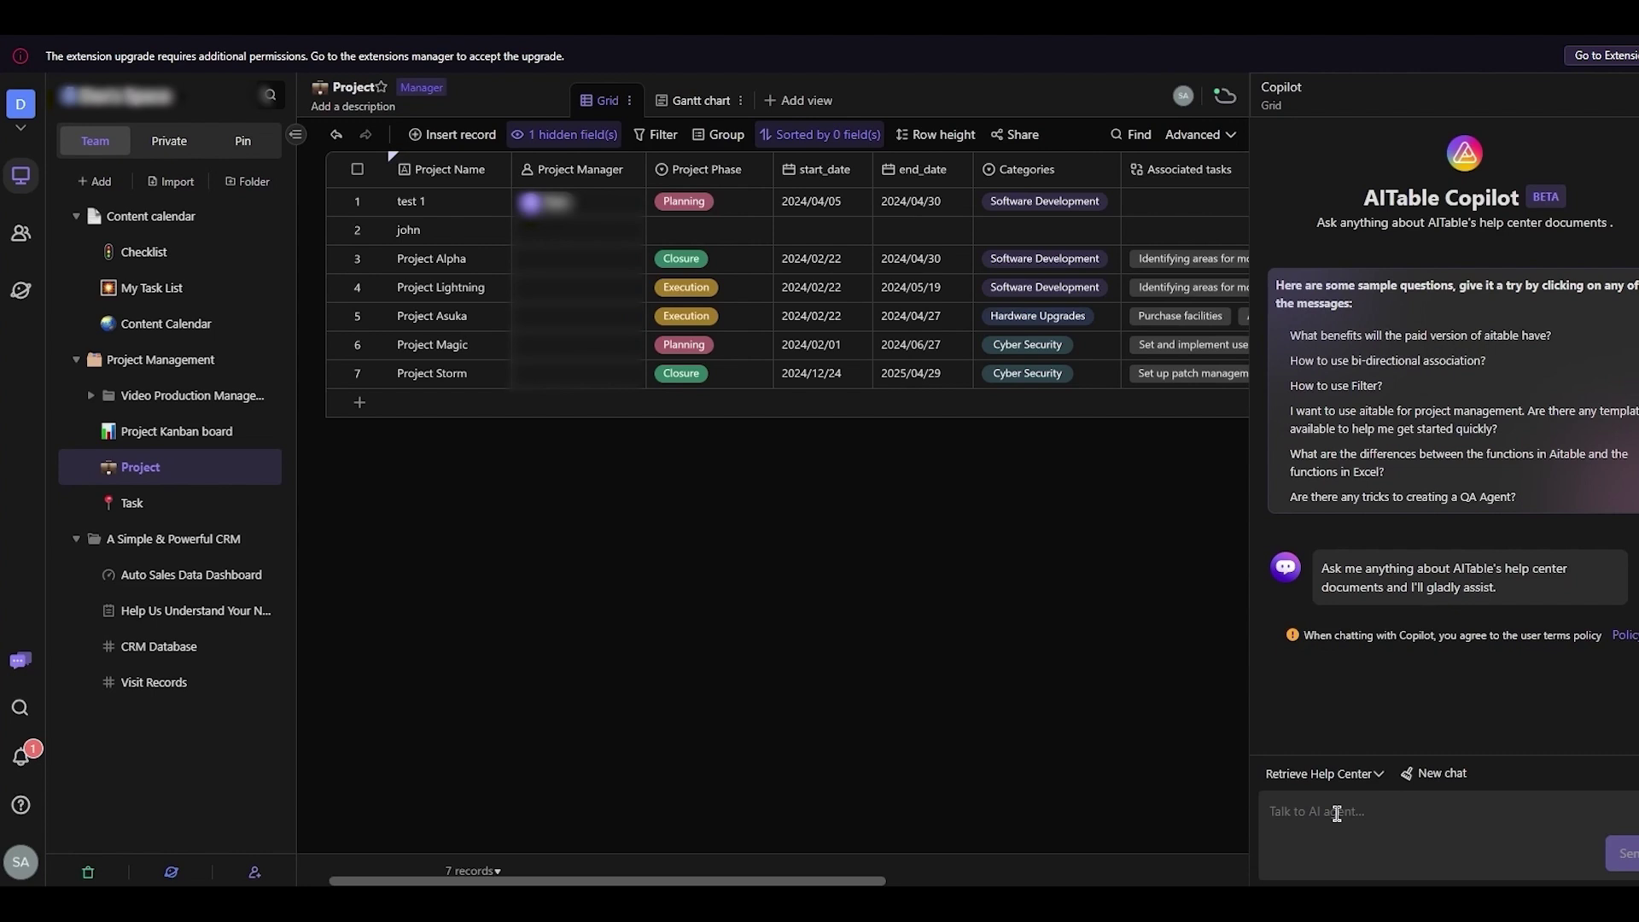
click(1337, 813)
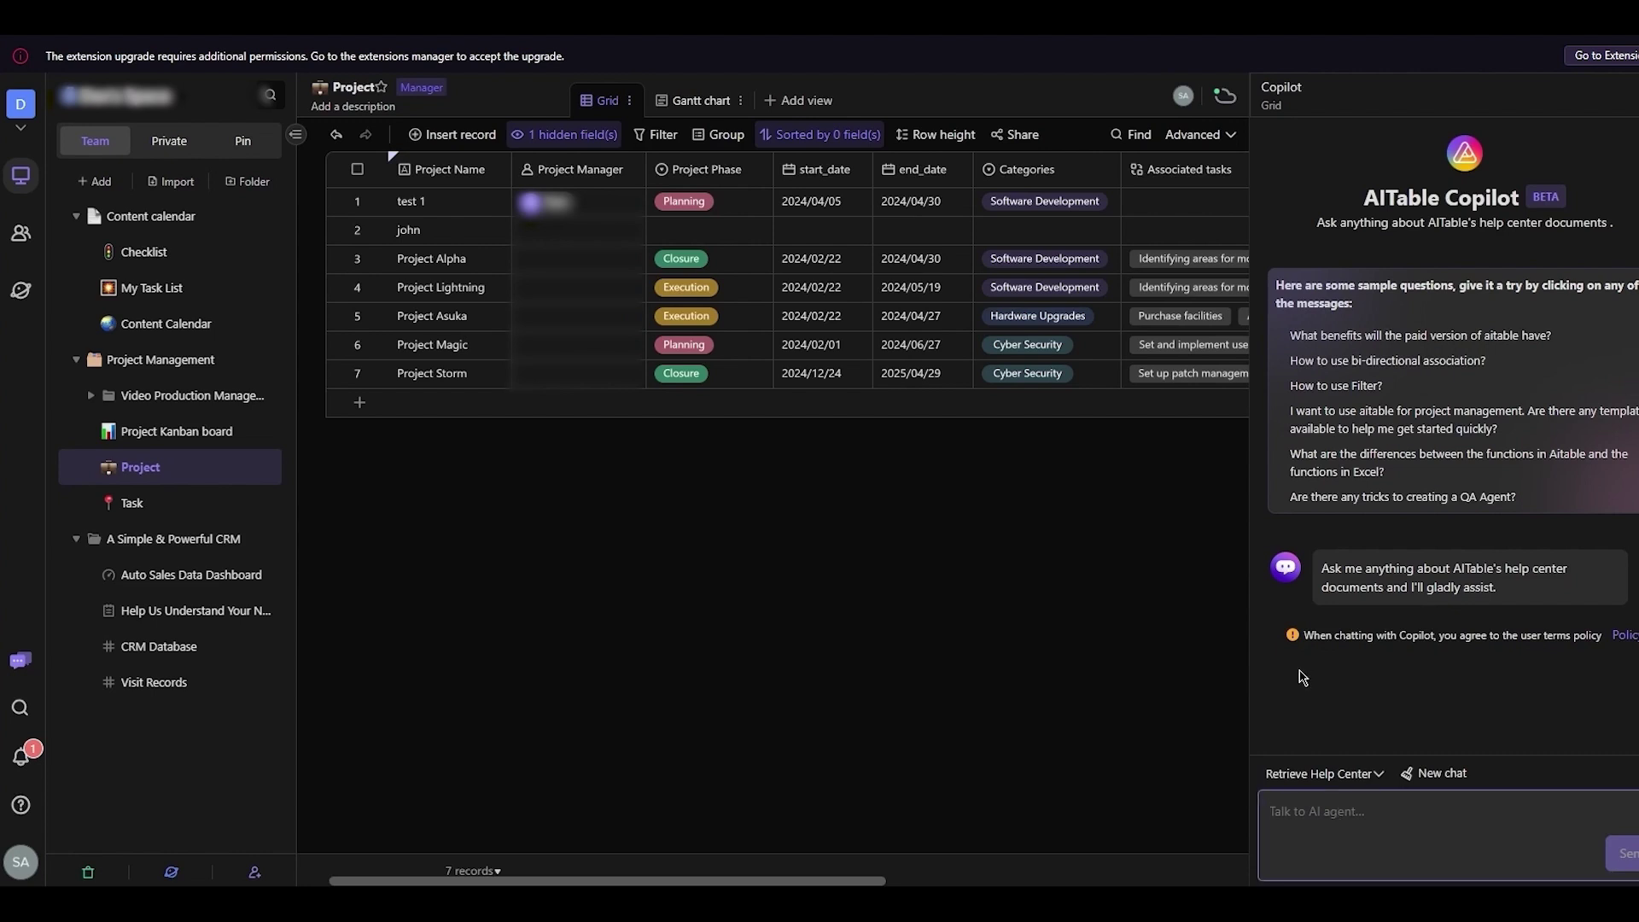
text(how)
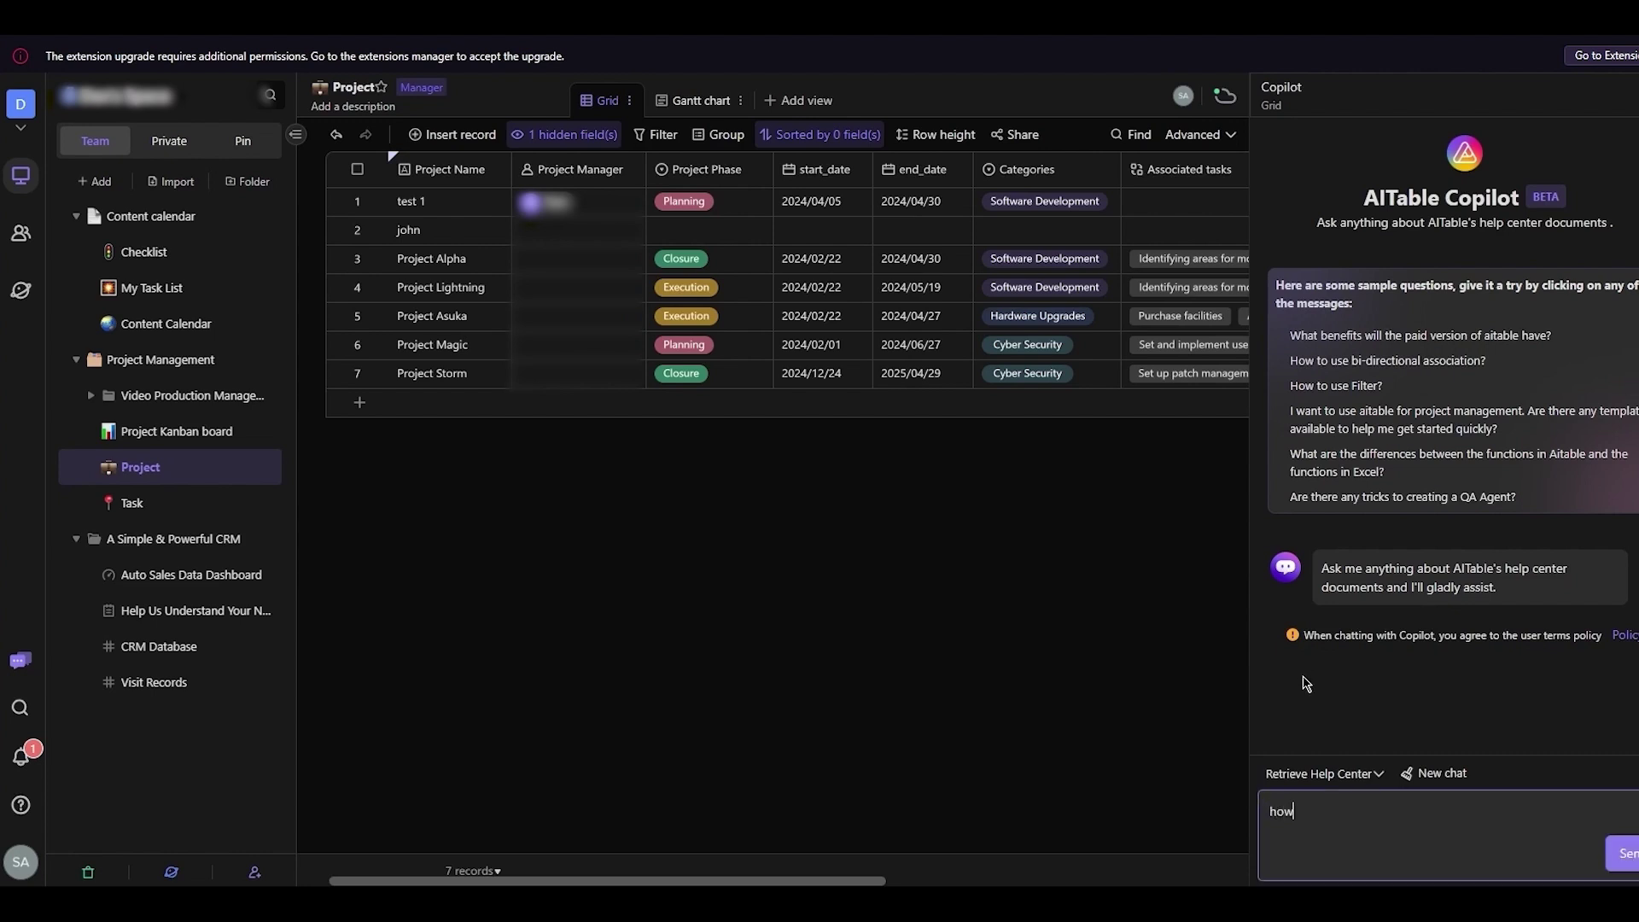
text( do i delete record)
key(Return)
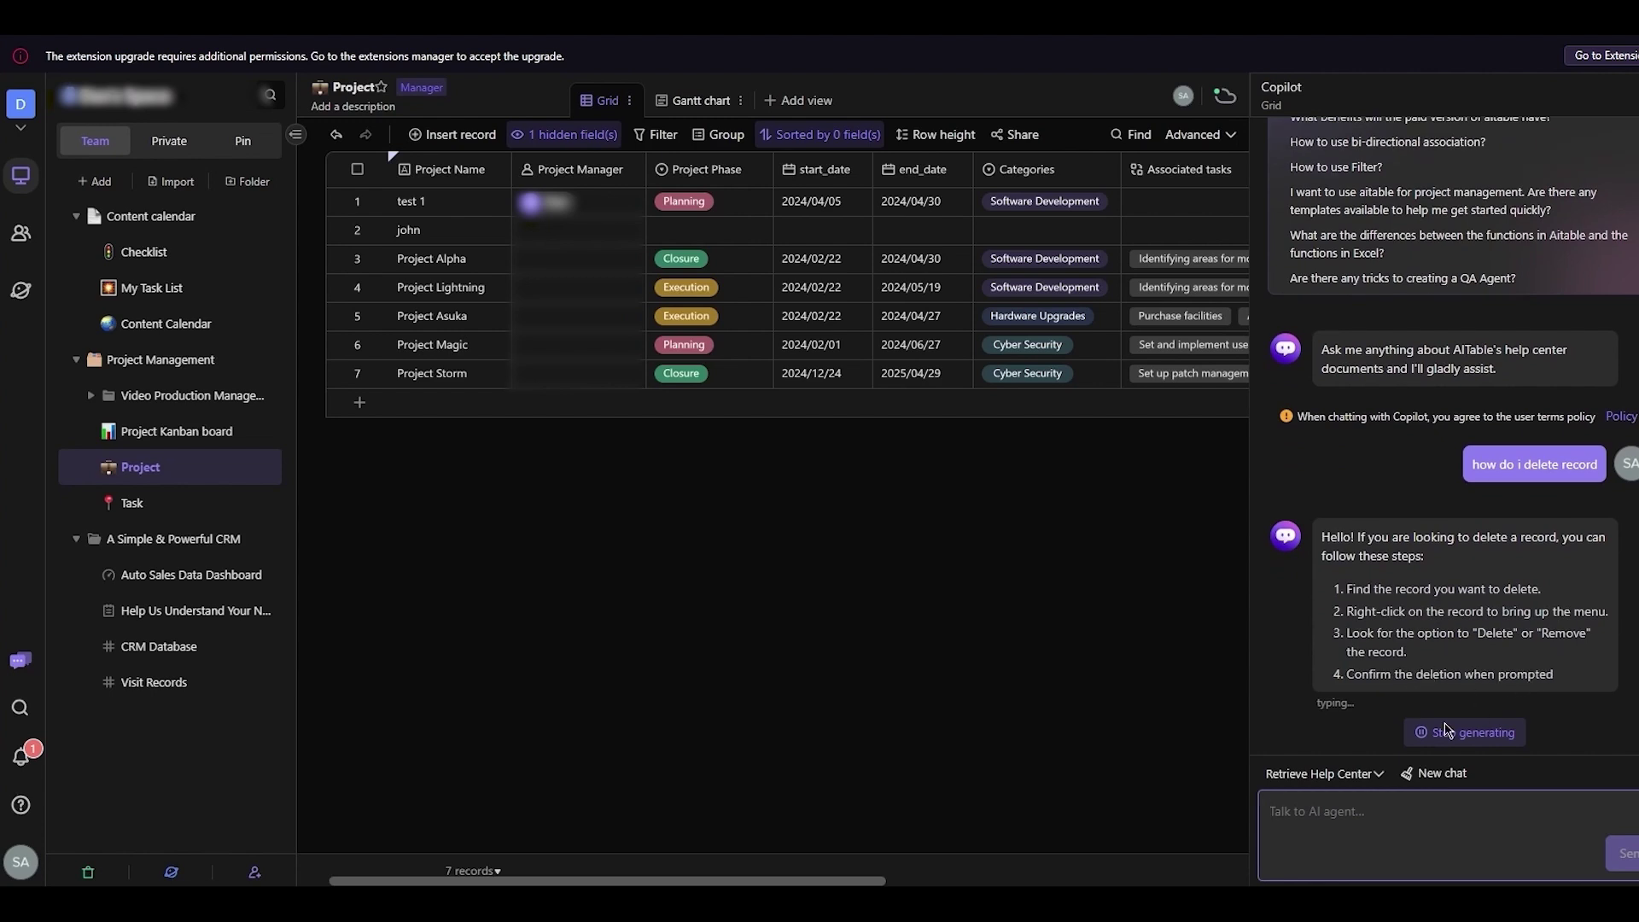
Step: Send Copilot the request "group fields with project phase"
click(1418, 830)
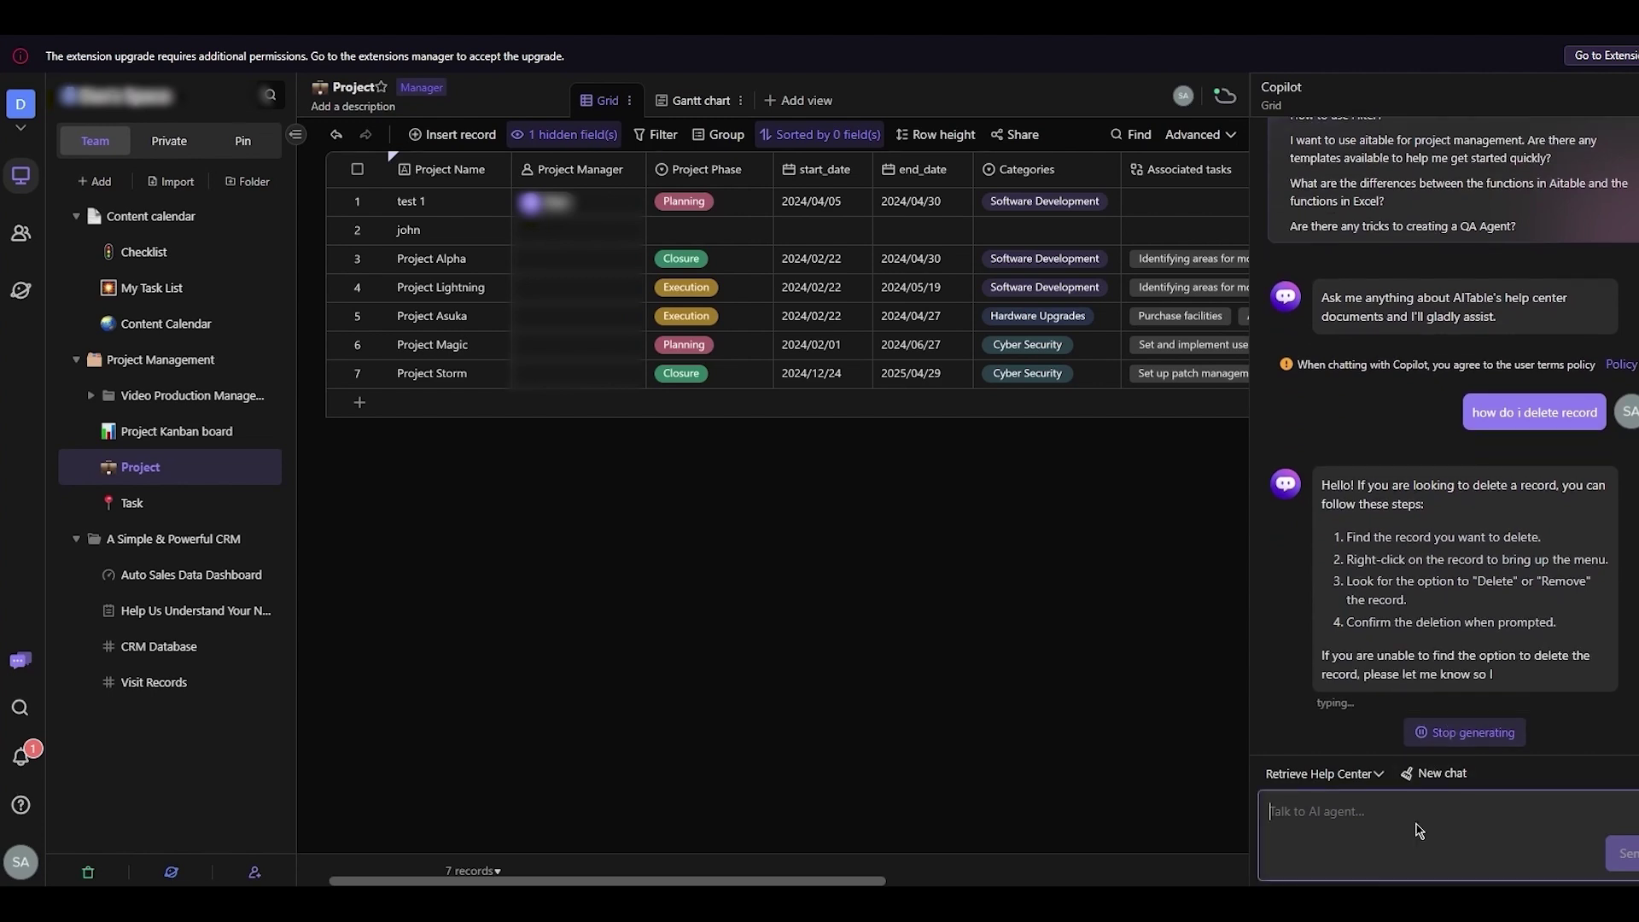
text(group)
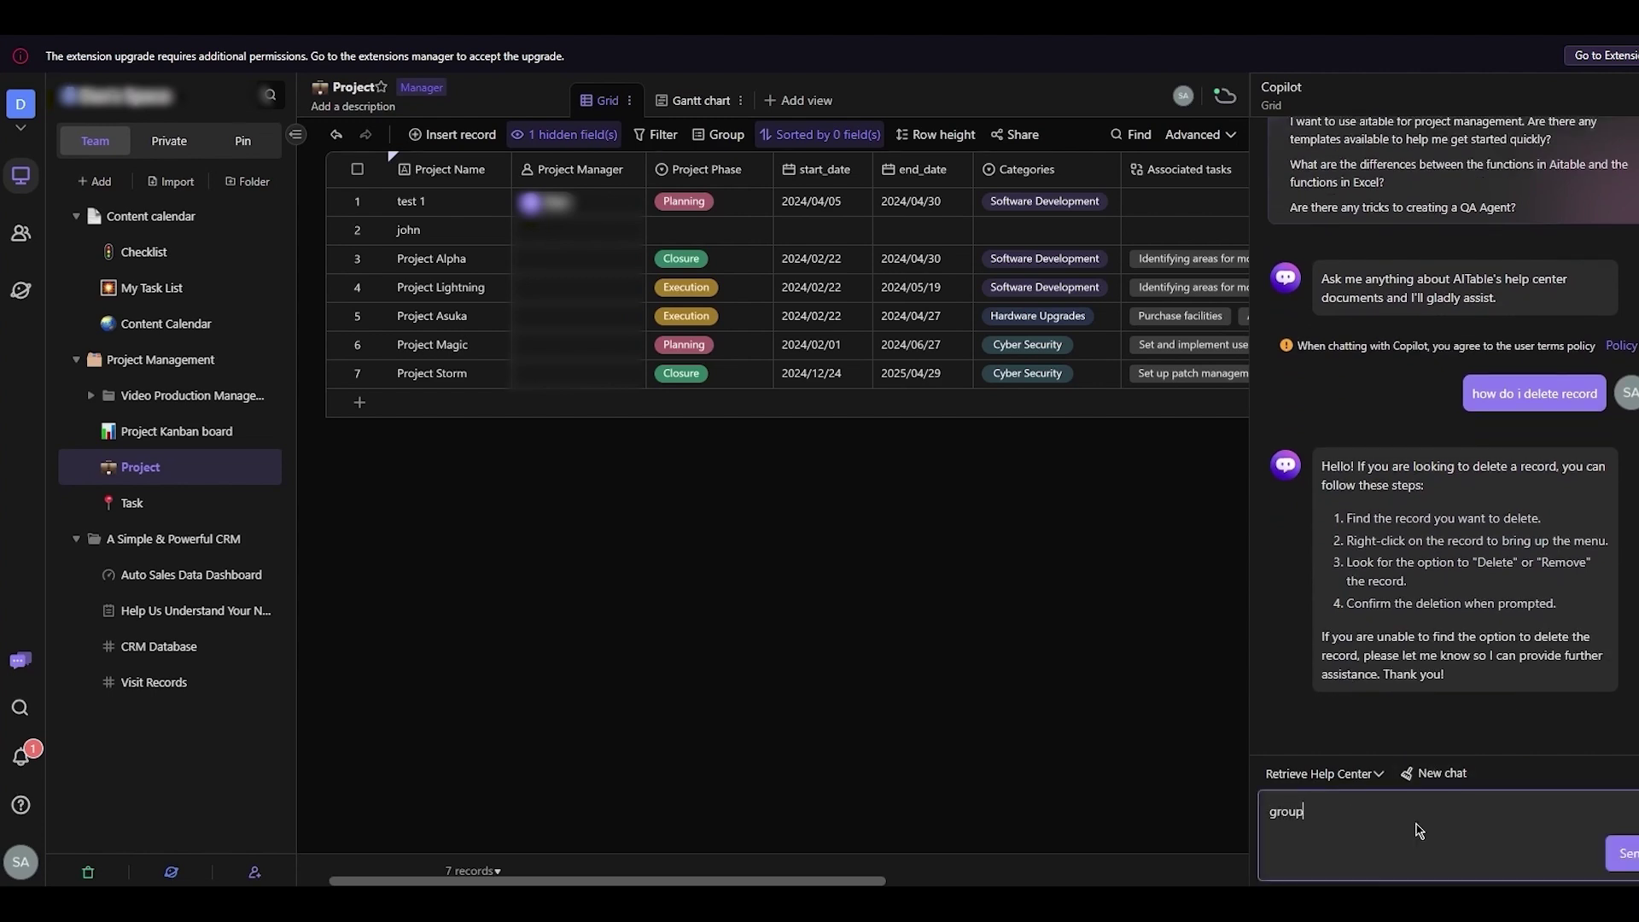
text( fields with project phase)
key(Return)
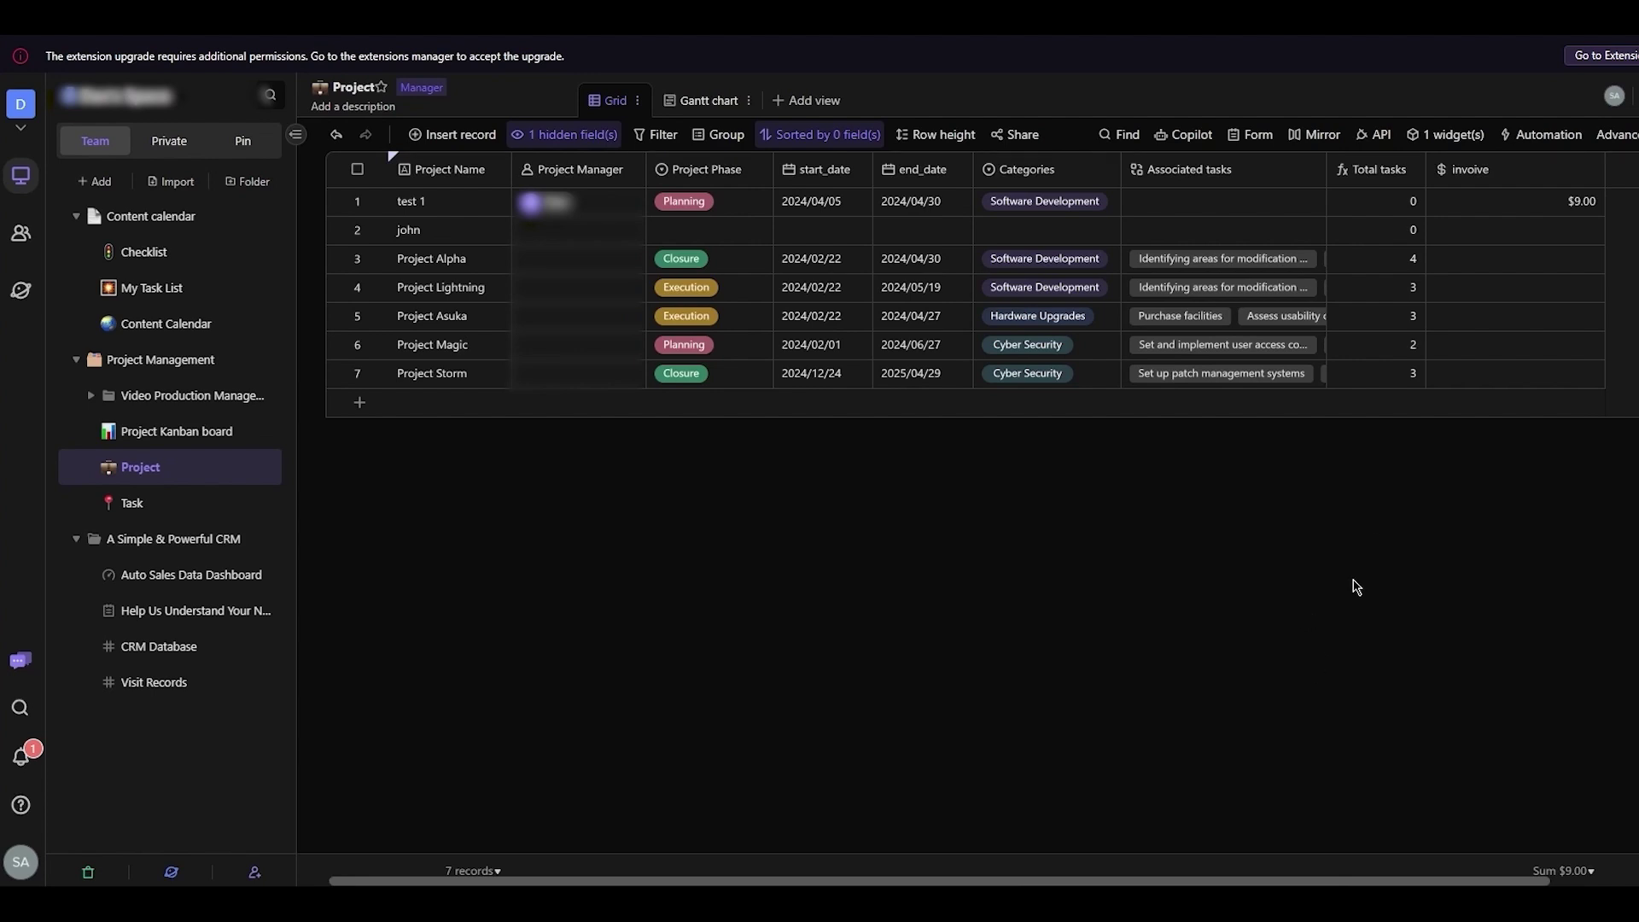
Step: Create a new automation for the Project datasheet with a Record is created trigger
click(1534, 136)
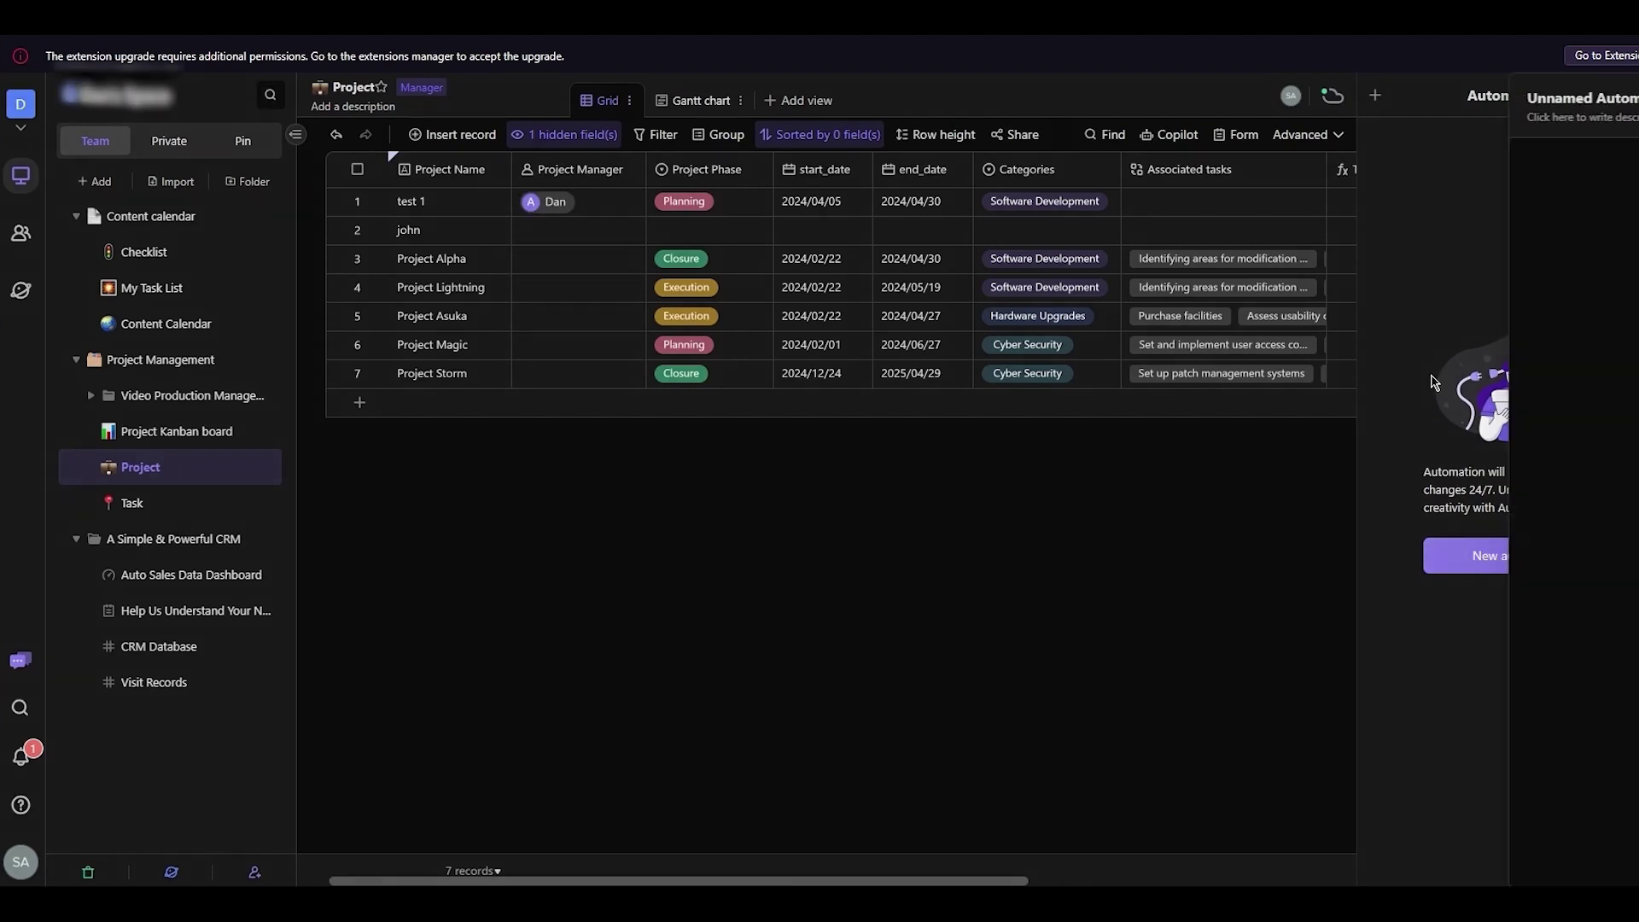
click(1518, 556)
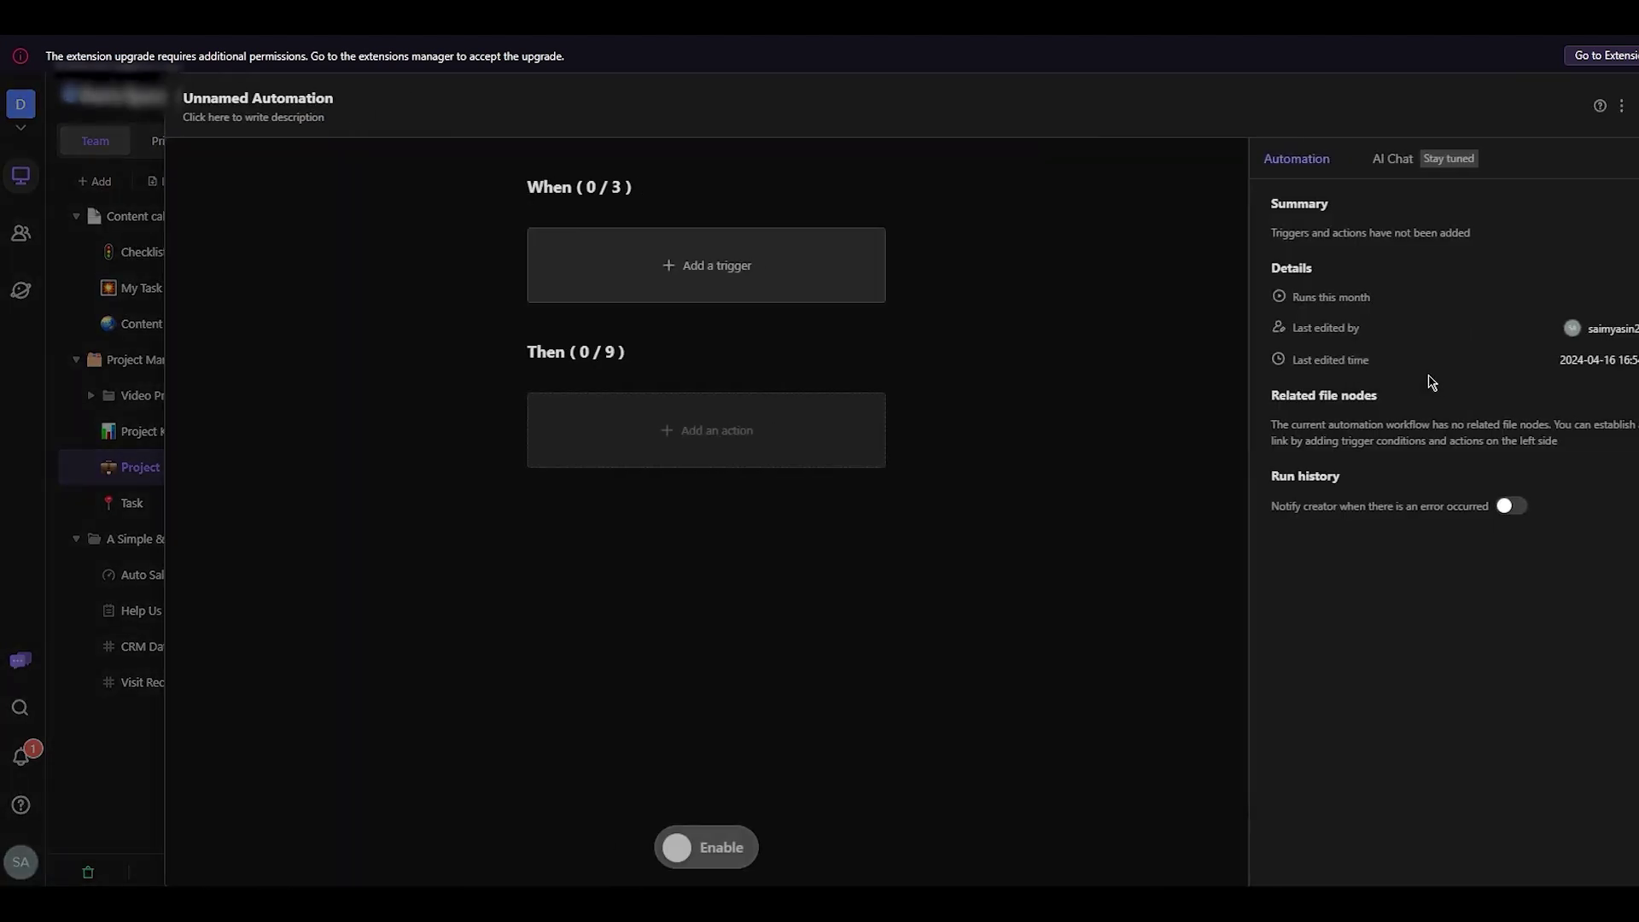
click(764, 281)
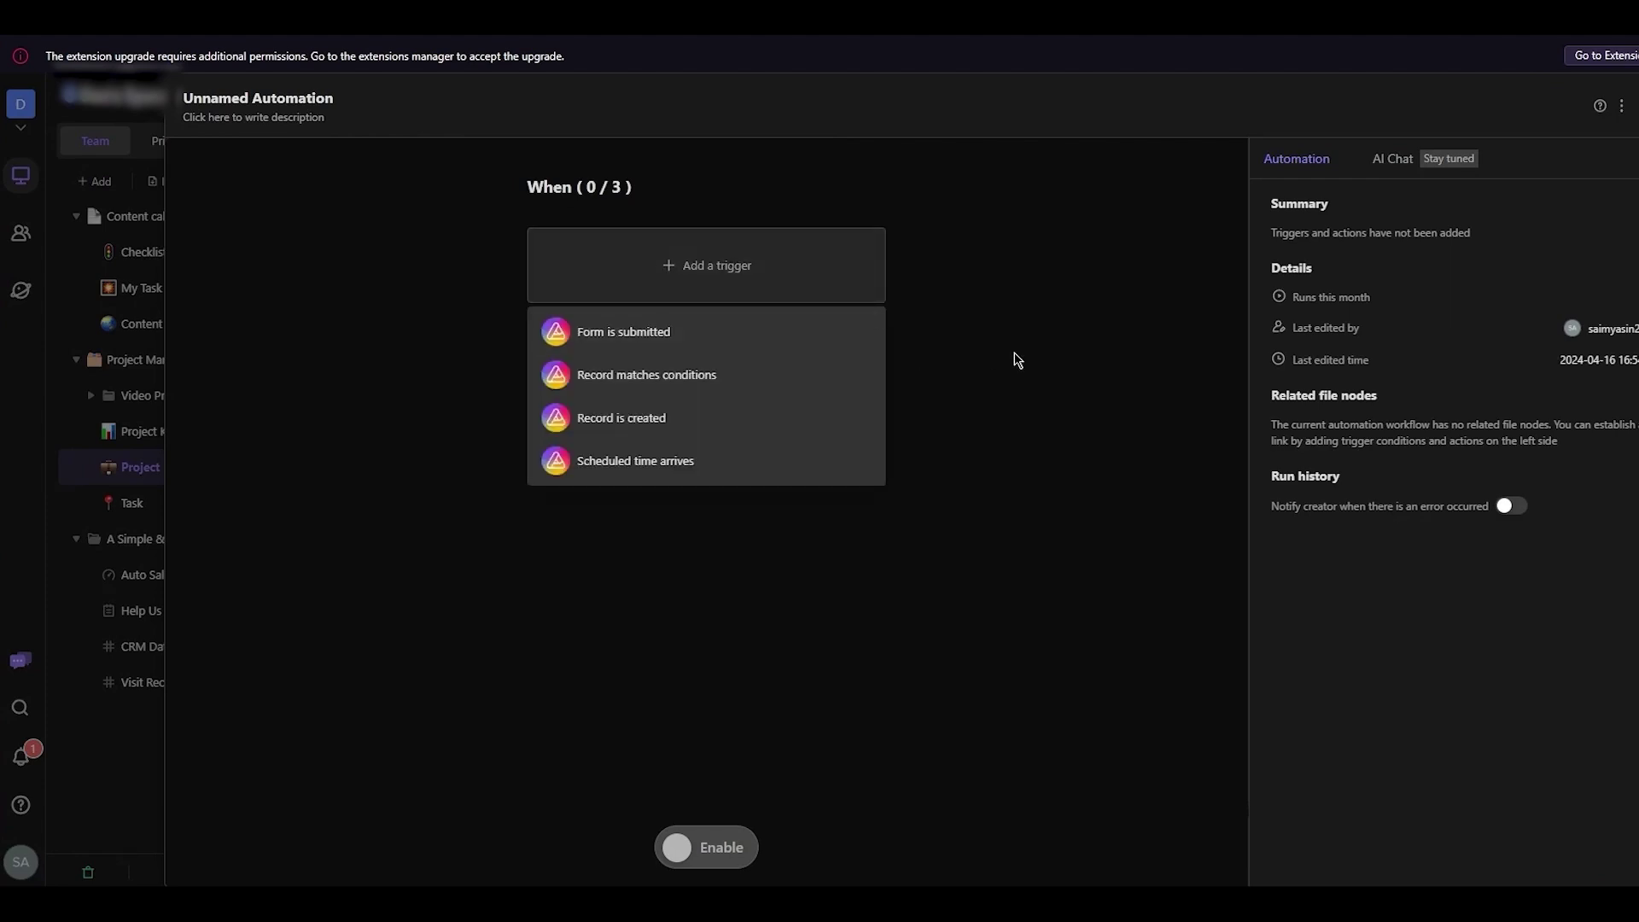
click(753, 420)
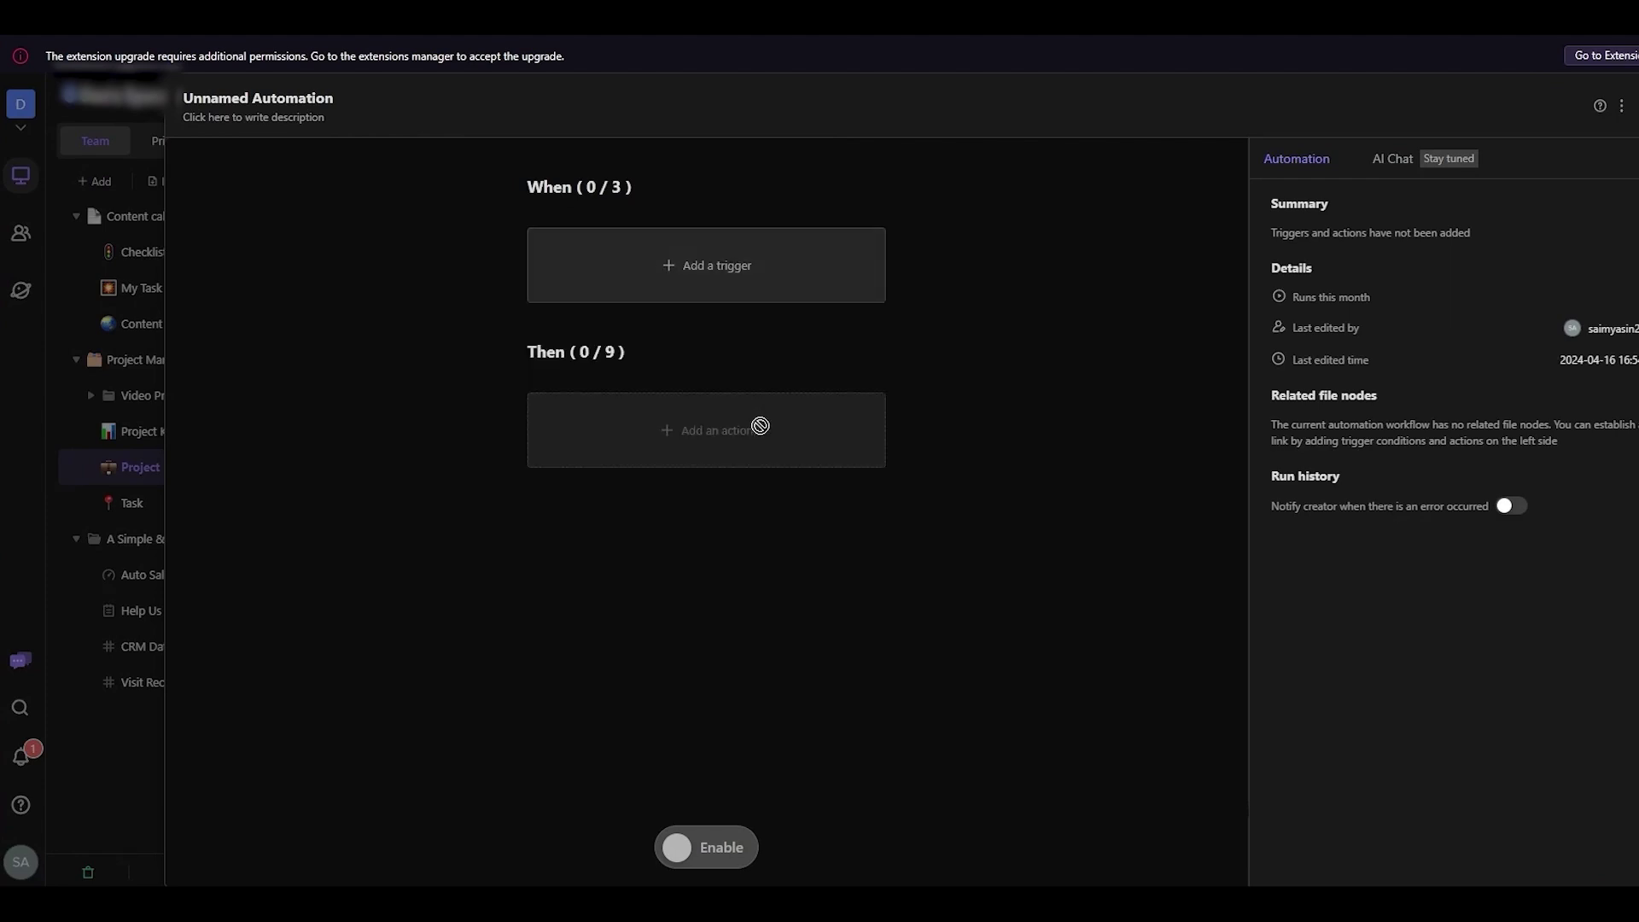
click(727, 283)
click(721, 429)
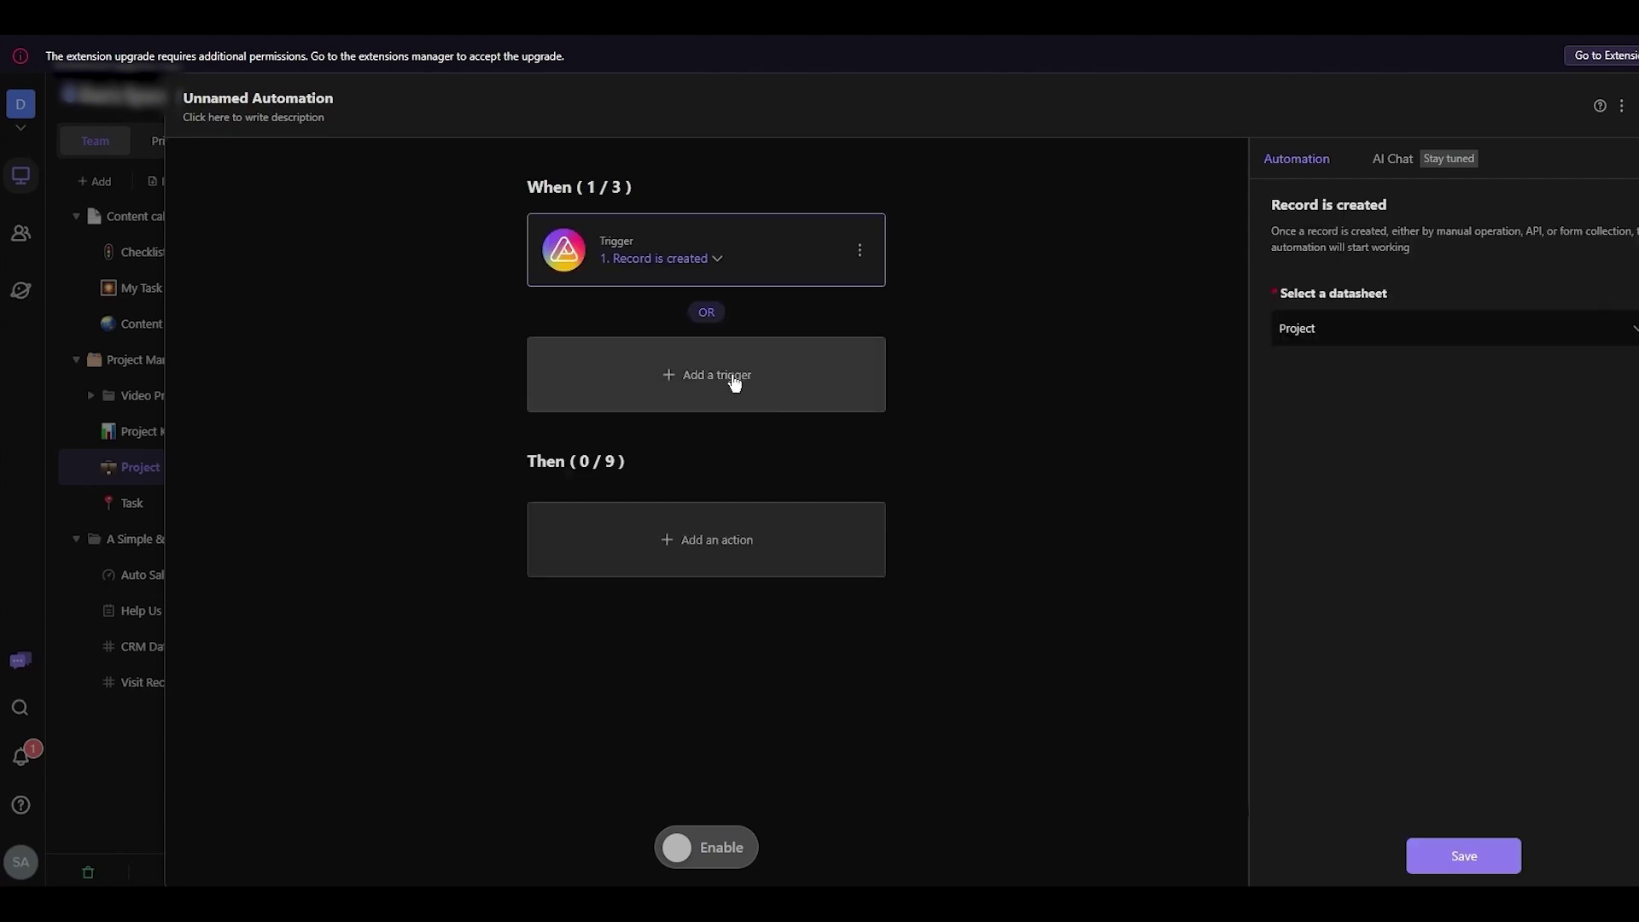
Step: Delete the second, duplicate Record is created trigger from the automation
click(873, 410)
click(860, 374)
click(930, 389)
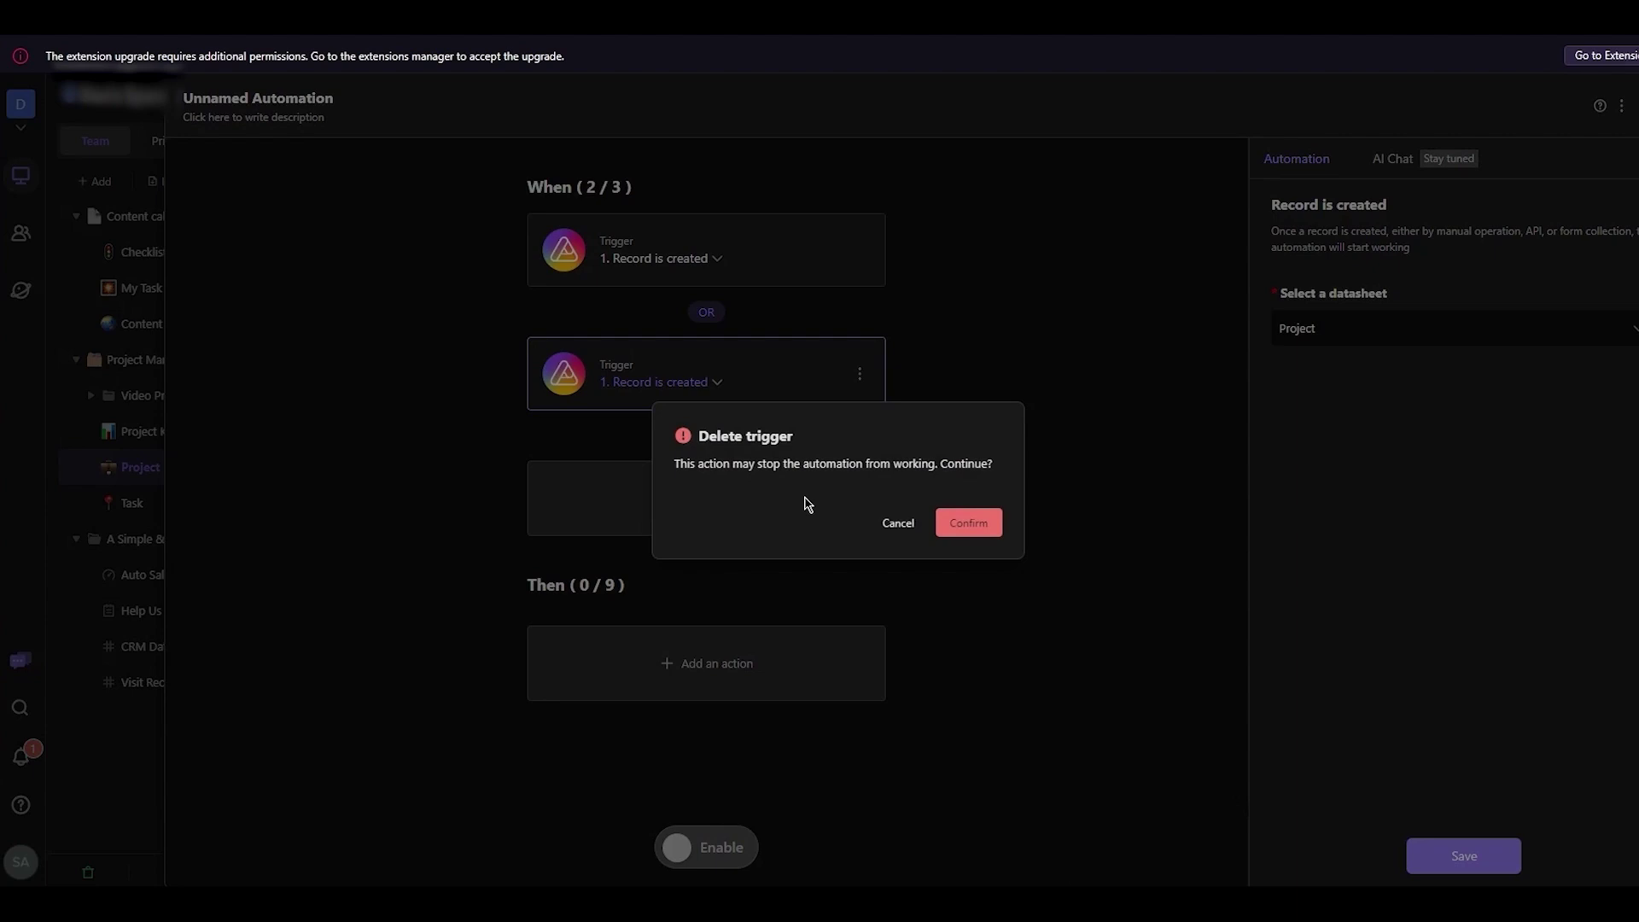
click(983, 526)
Step: Add a Send mails action to the automation and look through its mail server, recipient and message settings
click(705, 525)
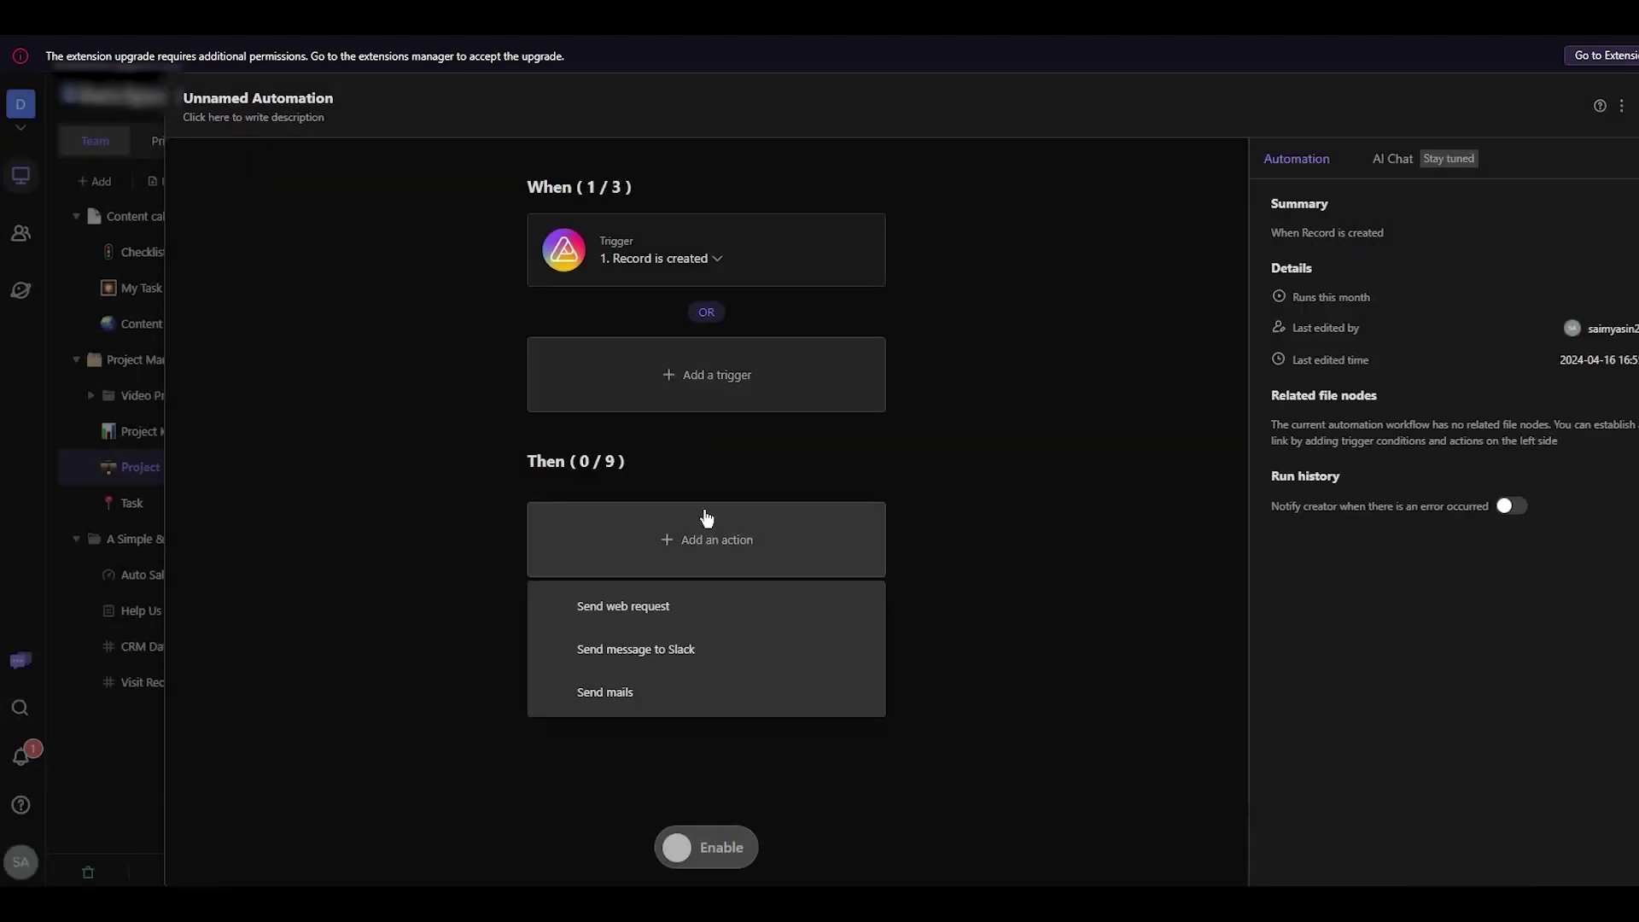
click(650, 688)
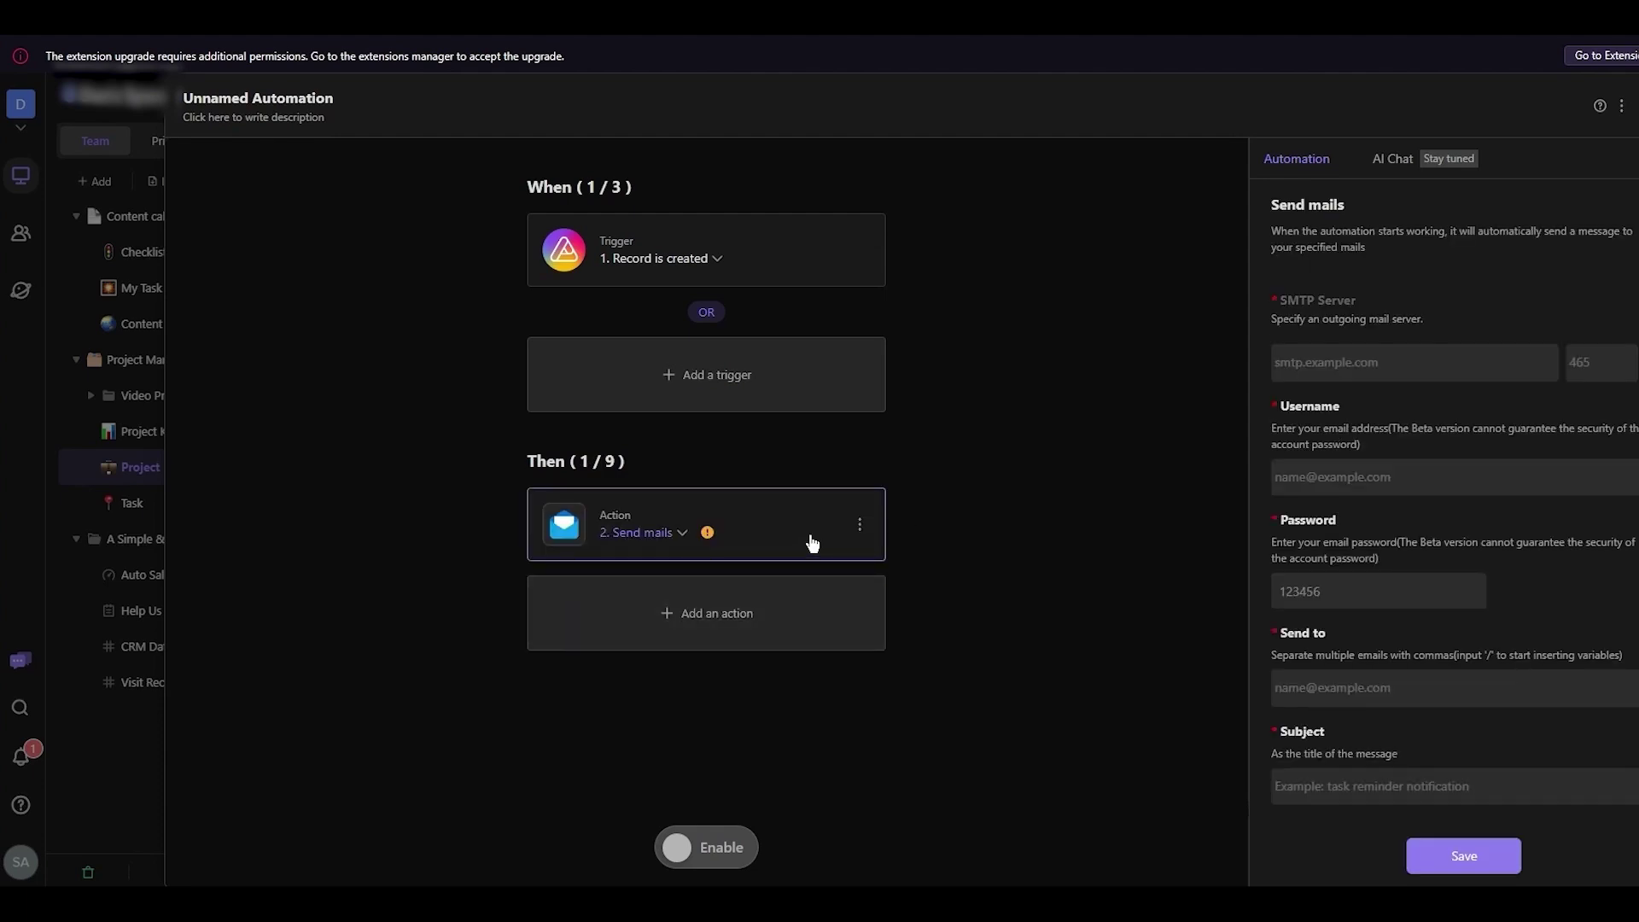
click(670, 538)
click(672, 538)
scroll(1464, 290, down, 1)
click(1400, 268)
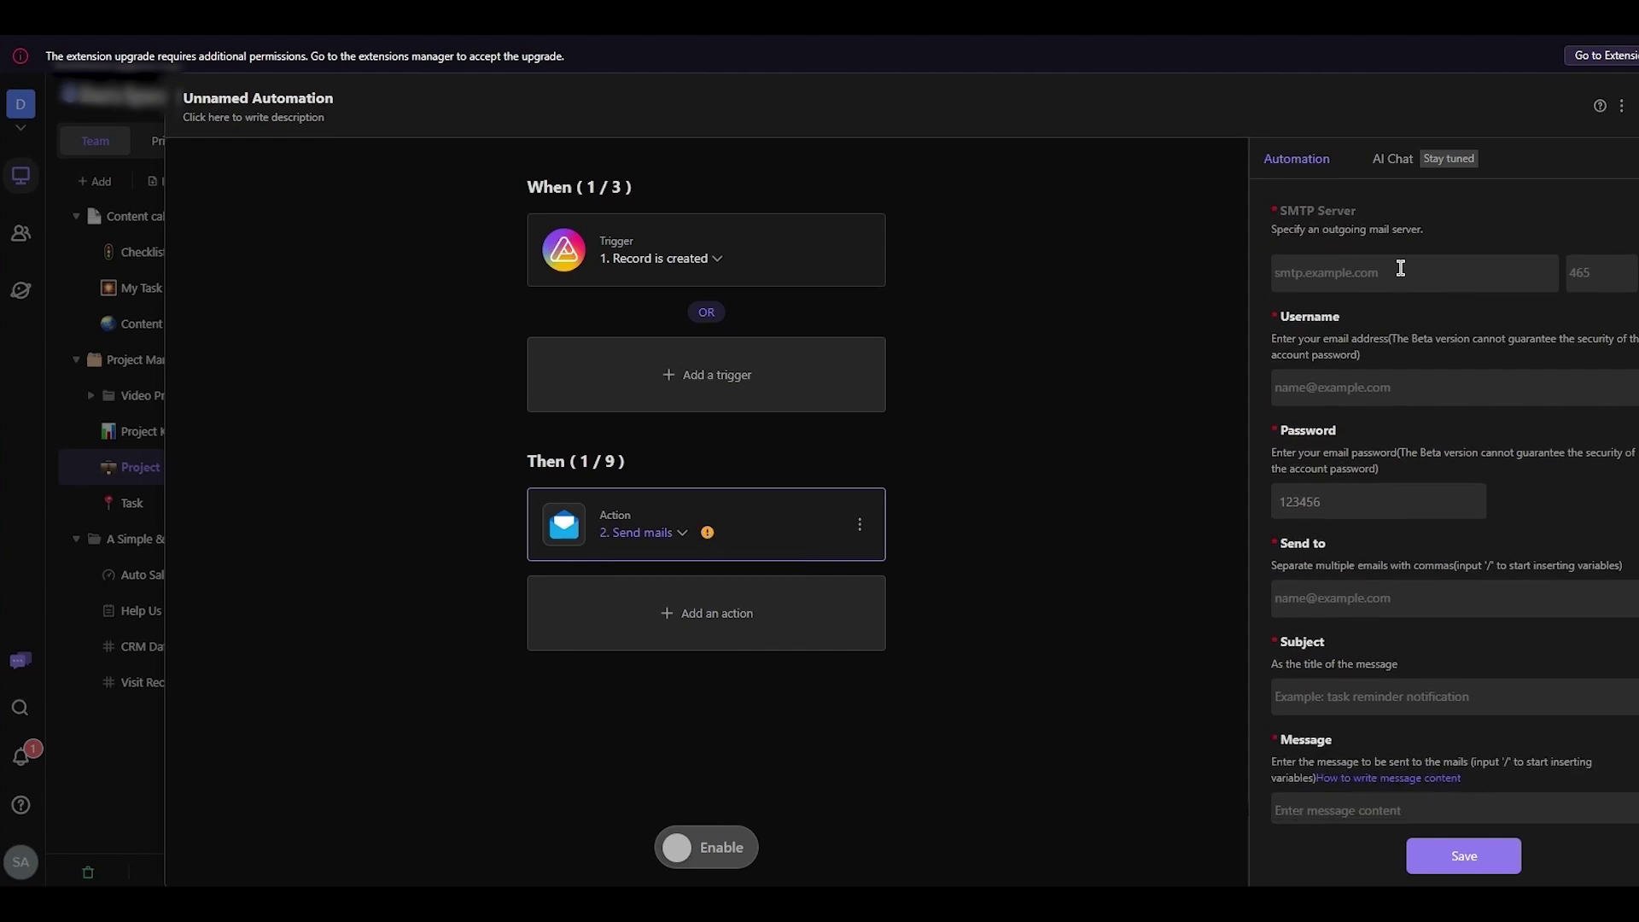
scroll(1452, 547, down, 1)
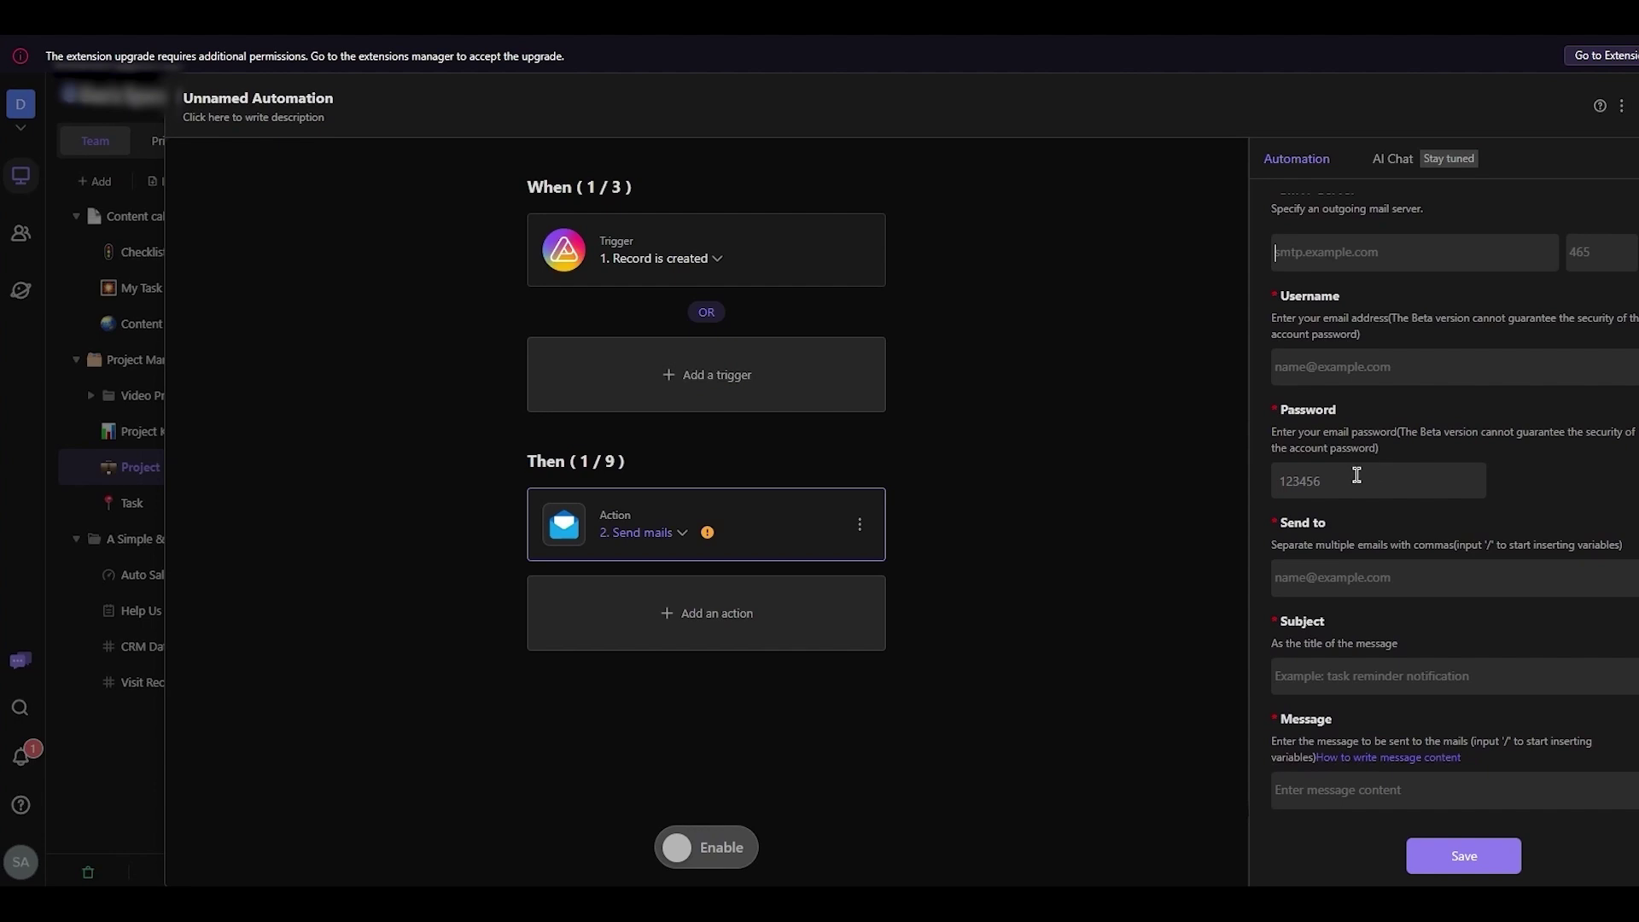
Step: Change the automation's action from Send mails to Send message to Slack
click(679, 532)
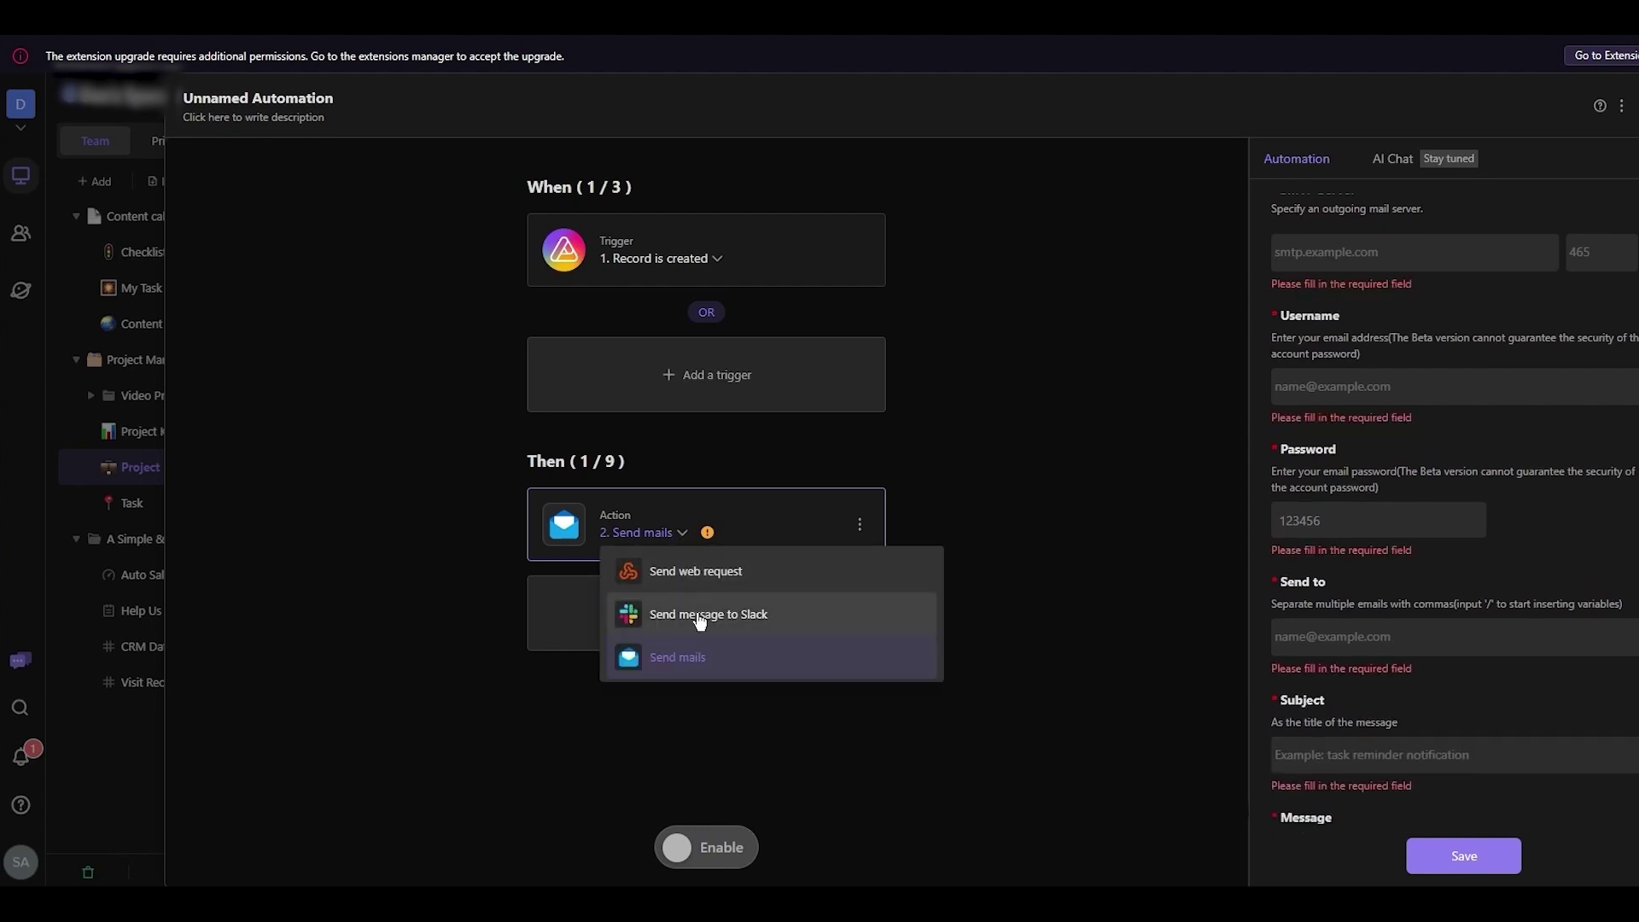
click(700, 613)
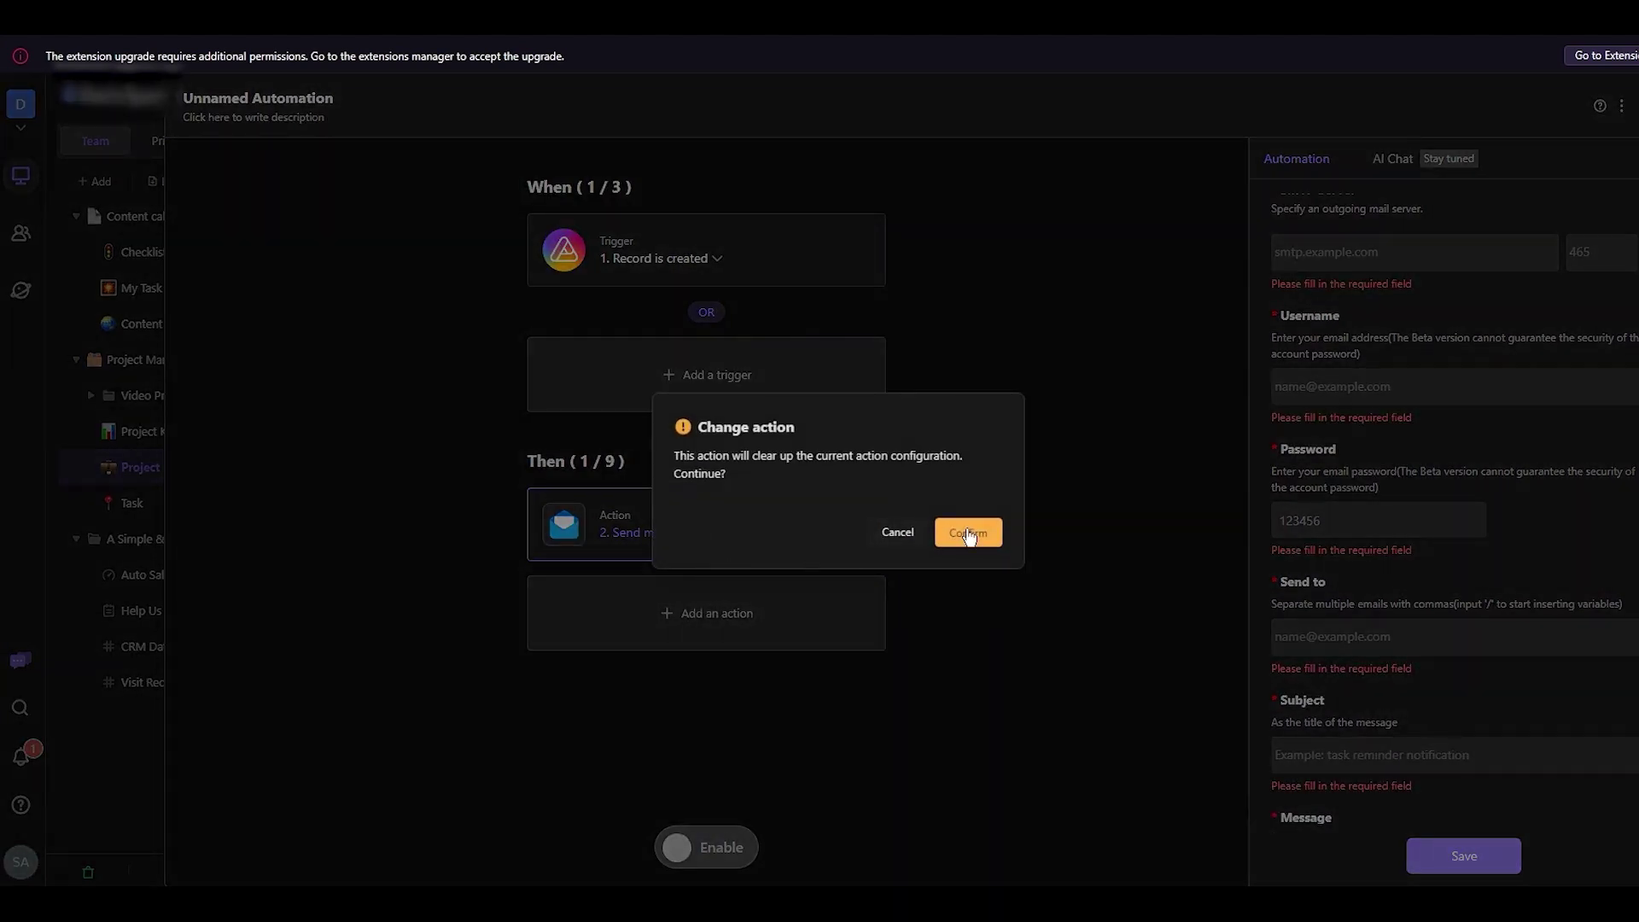
click(969, 534)
Step: Switch the automation's action to Send web request, check the request method setting and return to the Project grid
click(693, 537)
click(728, 570)
click(966, 531)
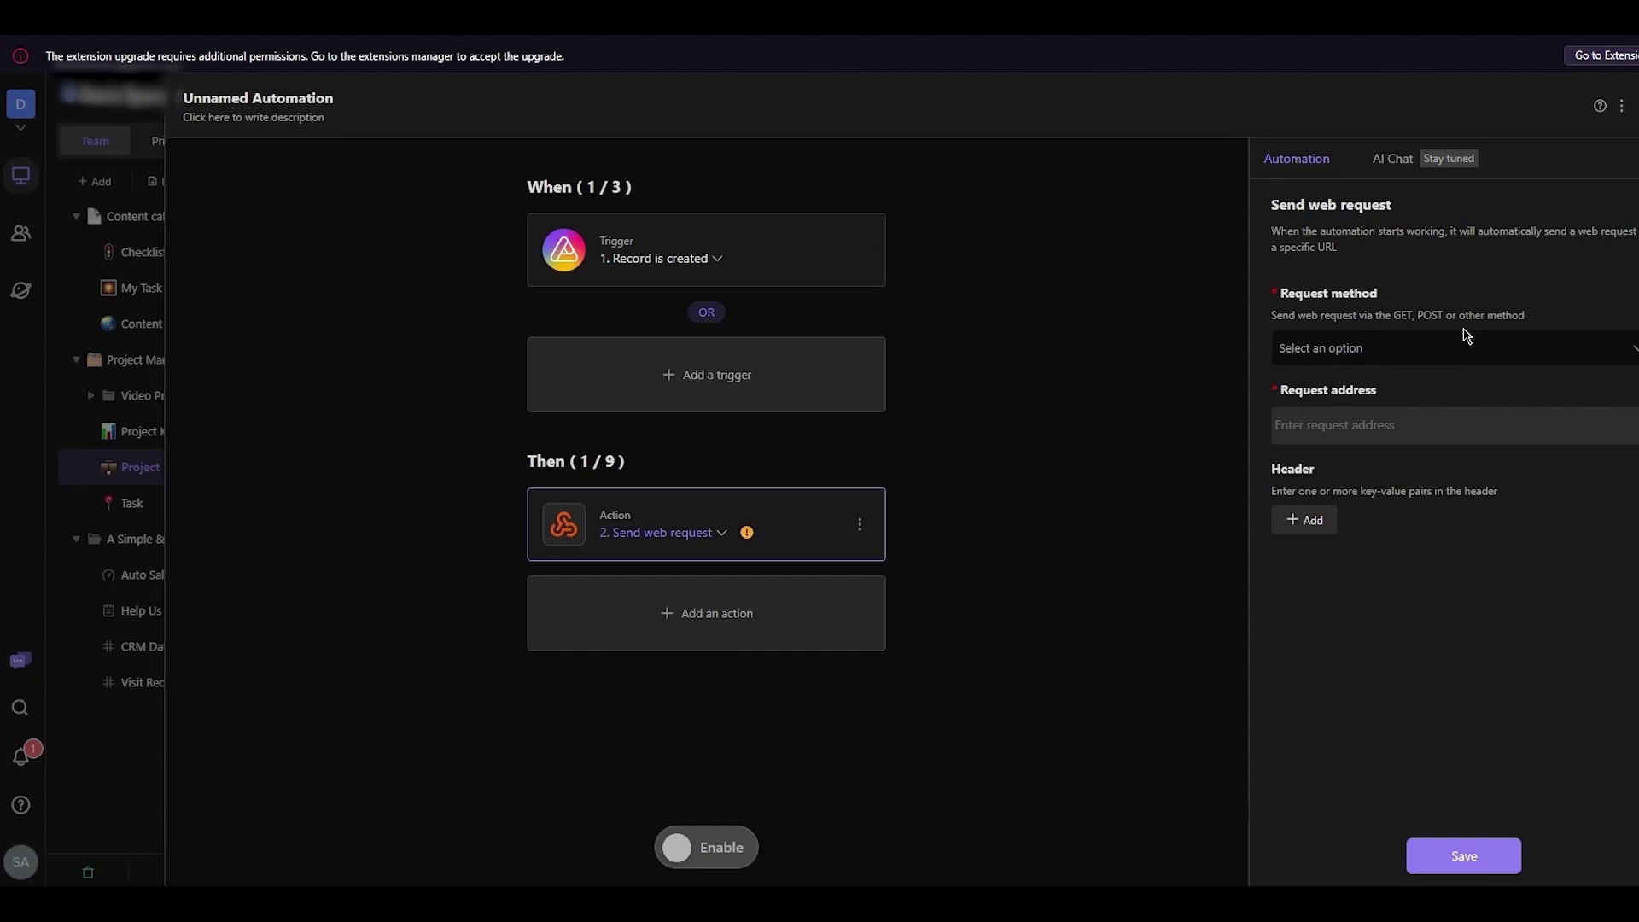
click(1449, 355)
click(1449, 355)
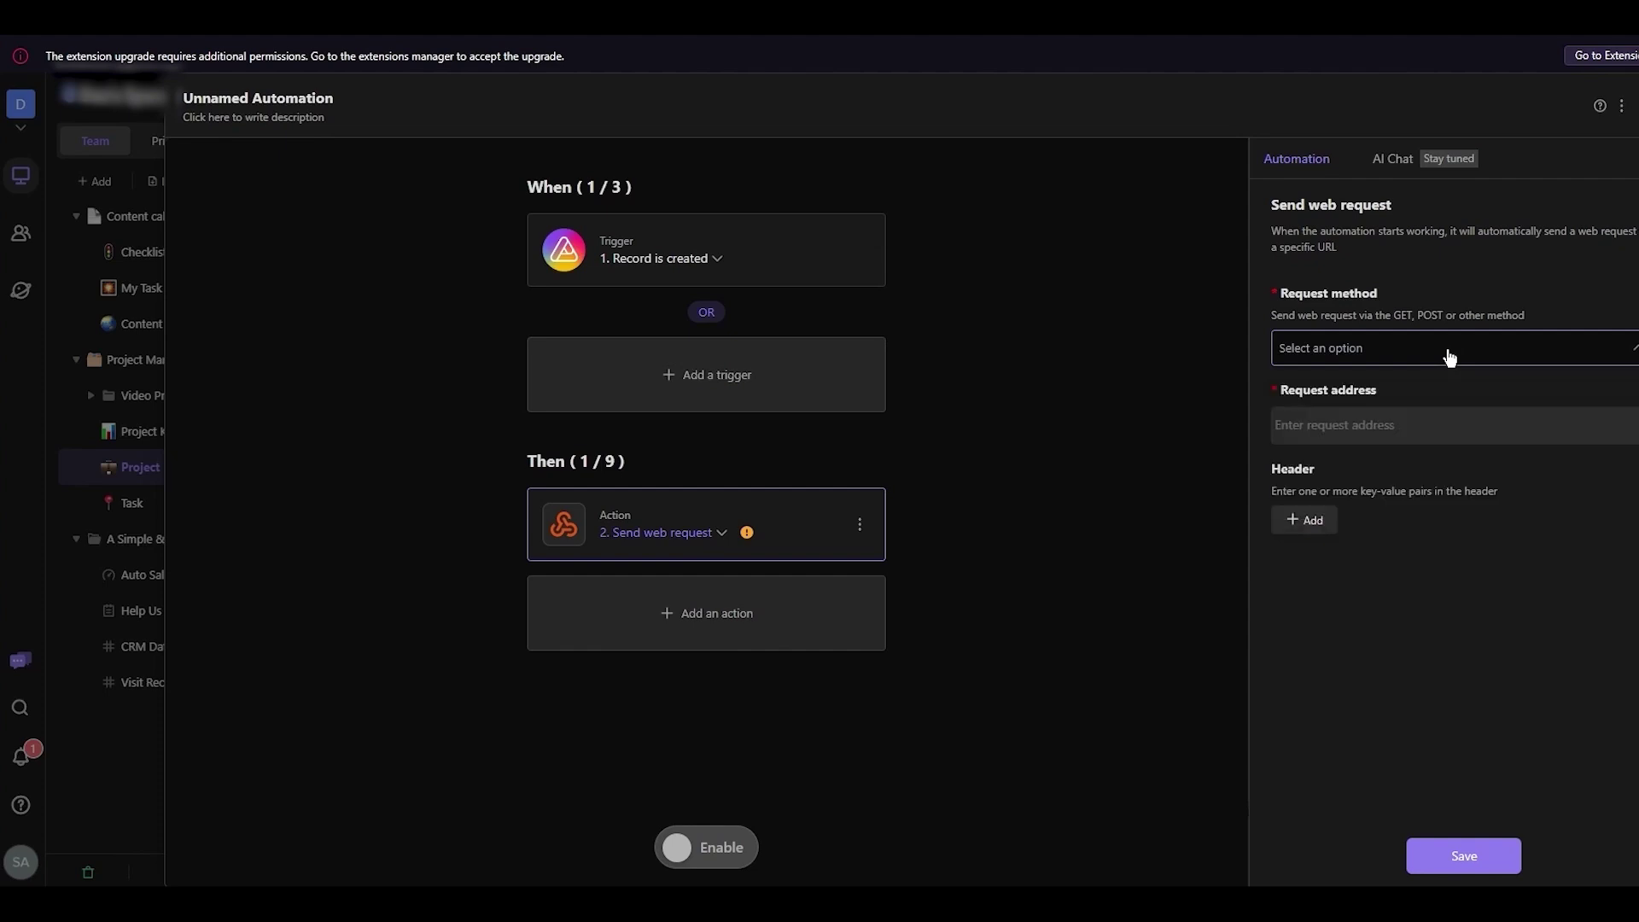
key(Escape)
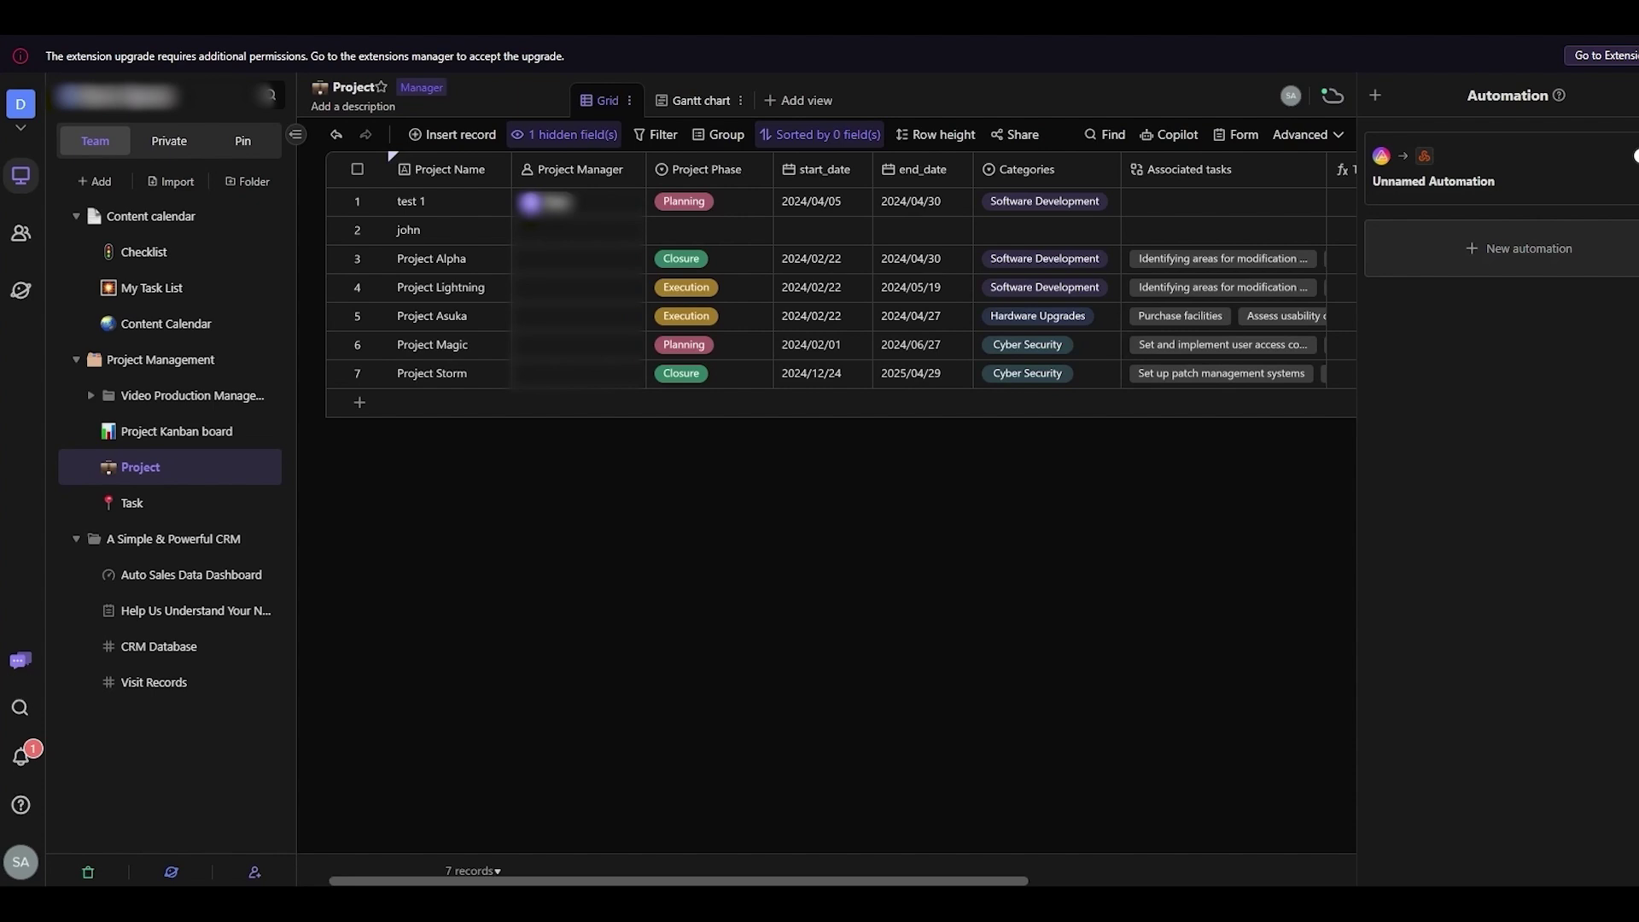
click(1226, 566)
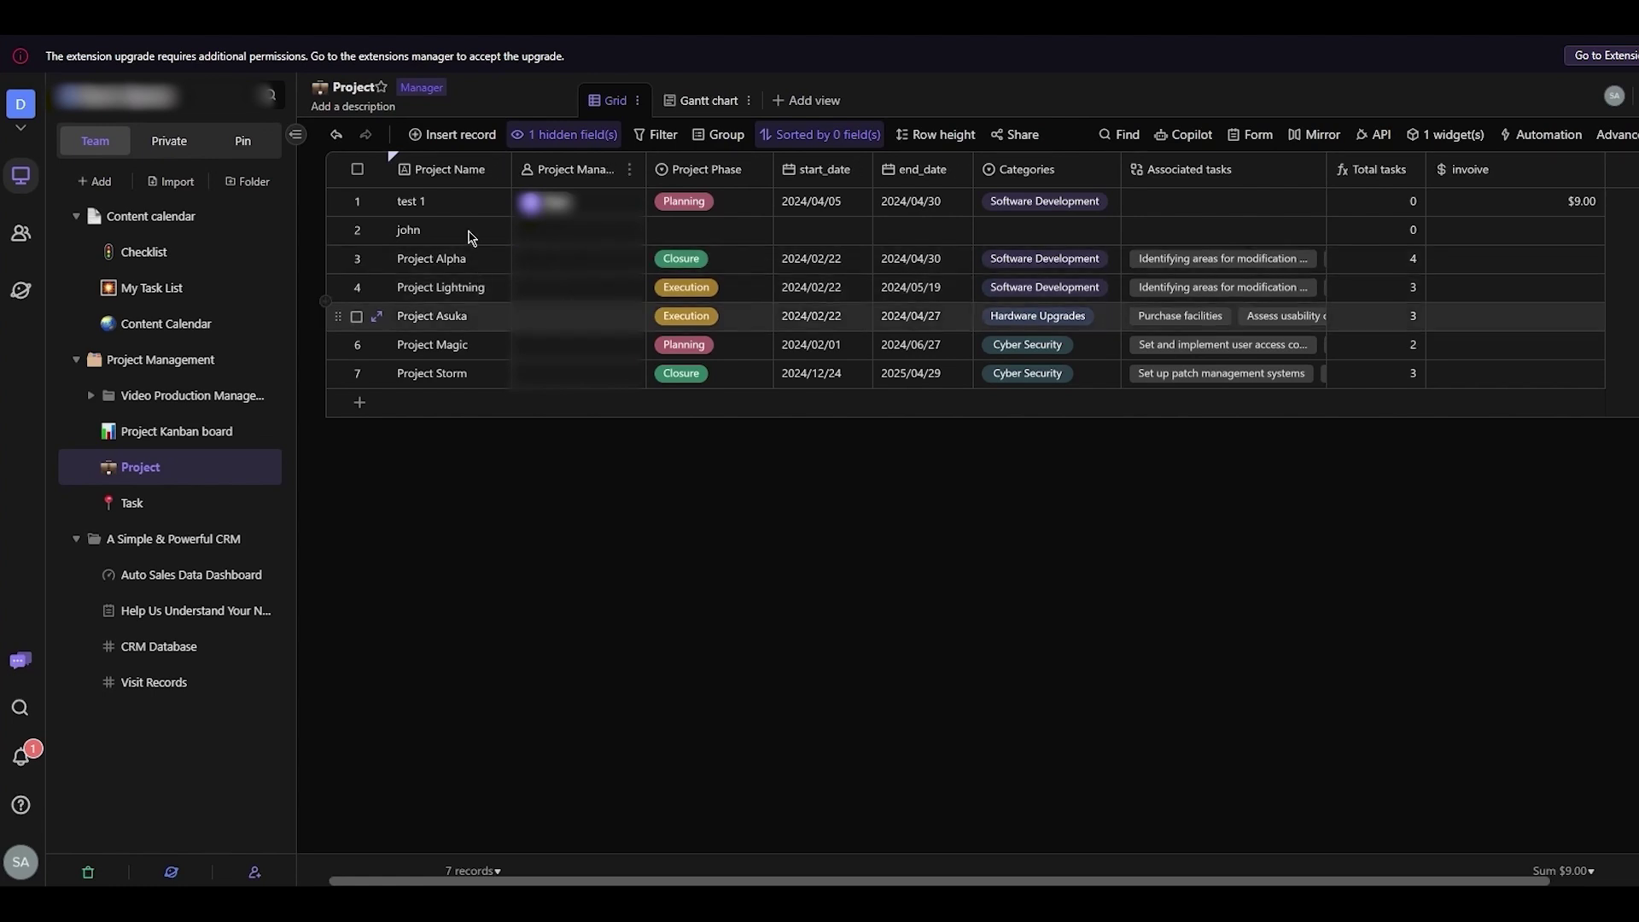
Step: Delete the Project Alpha record from the grid
right_click(480, 263)
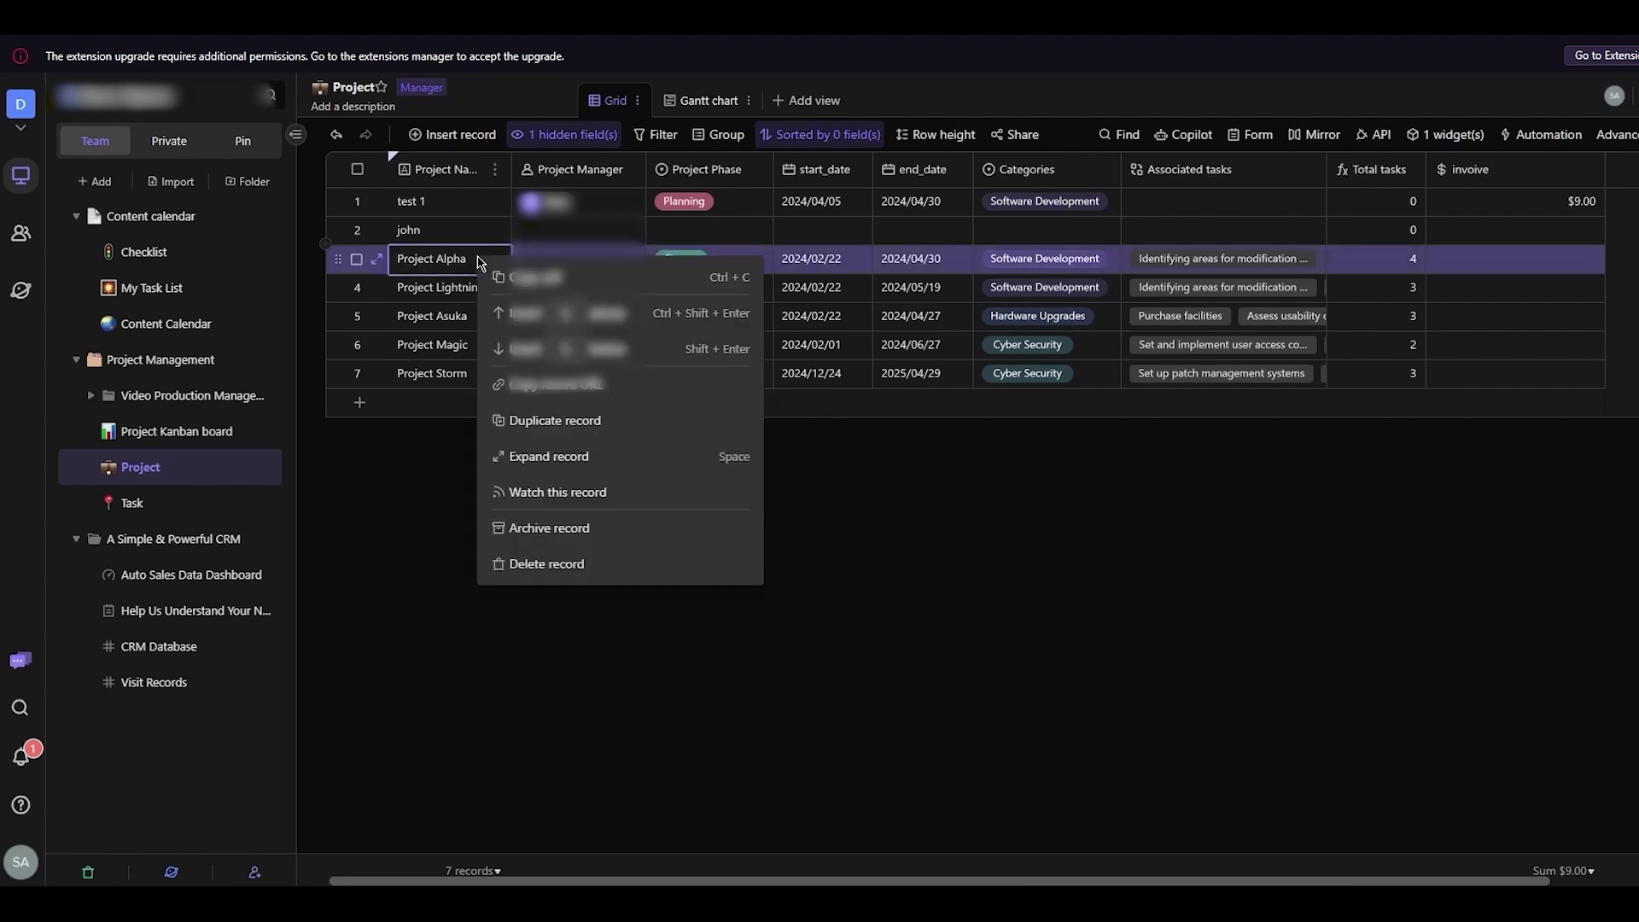
click(550, 562)
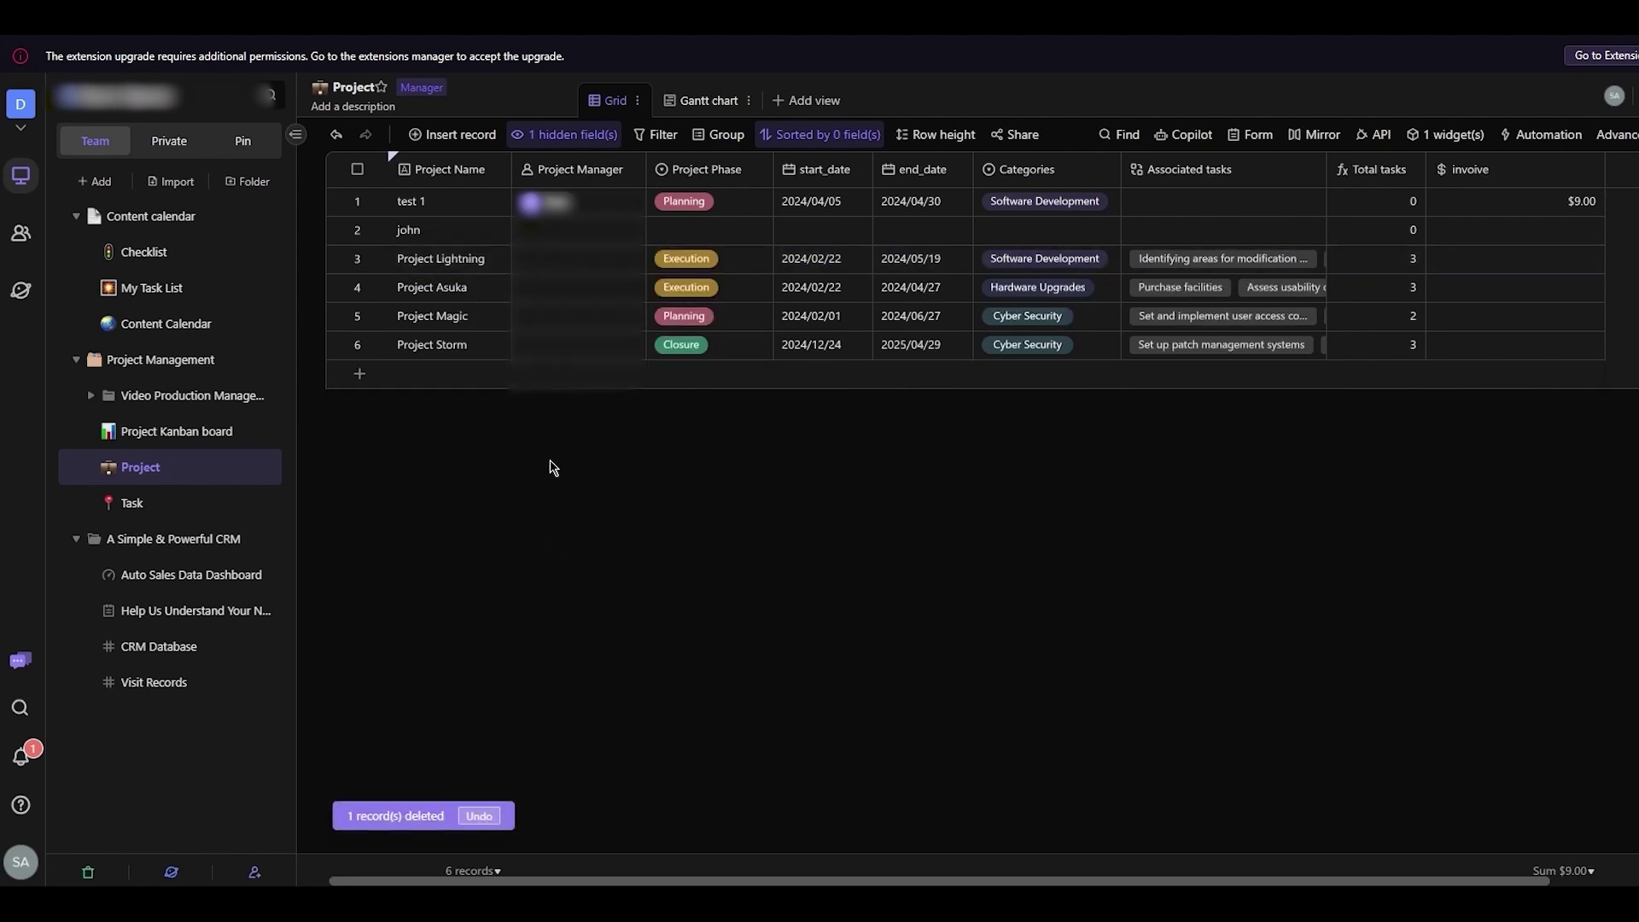
right_click(475, 306)
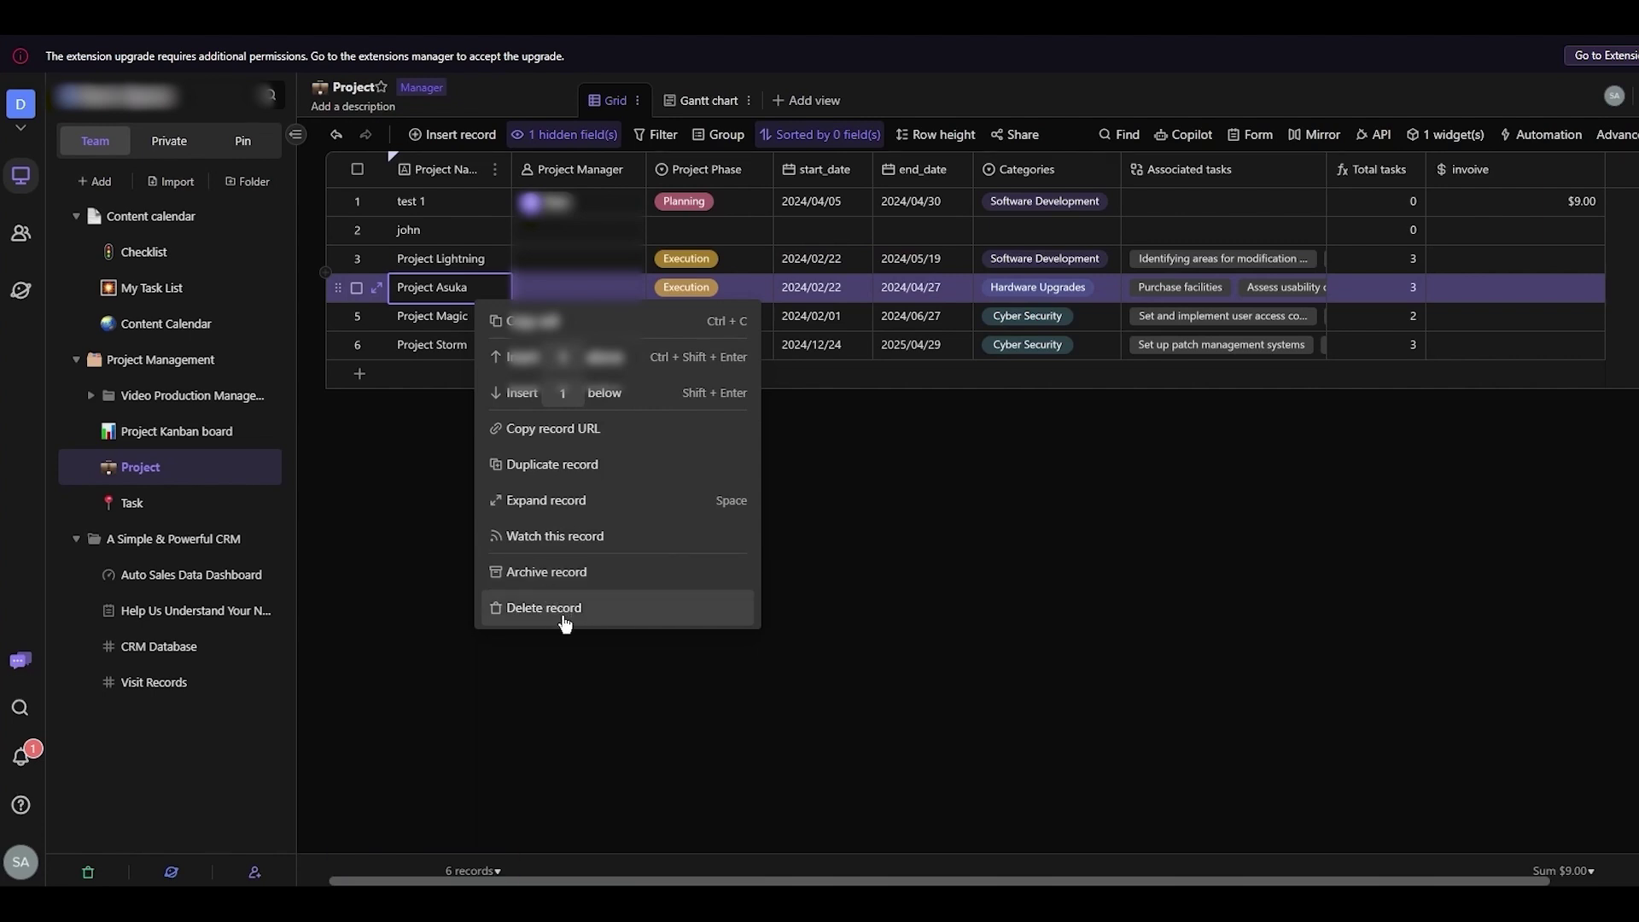
click(561, 664)
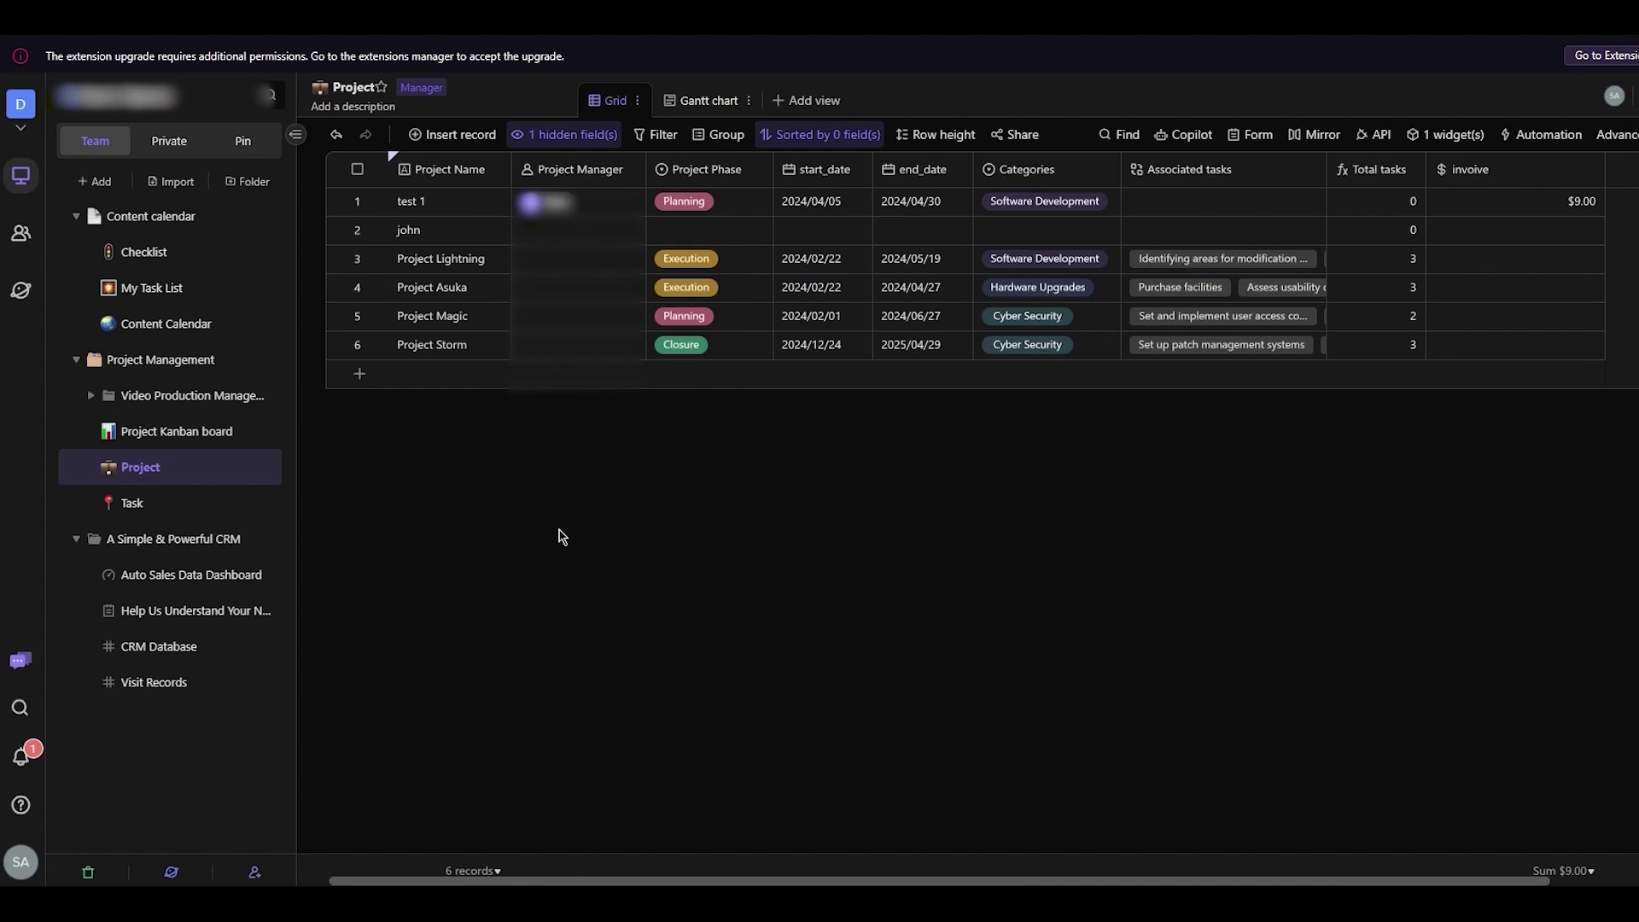
Step: Change the Project Name of the Project Lightning record to "iopoi"
click(466, 265)
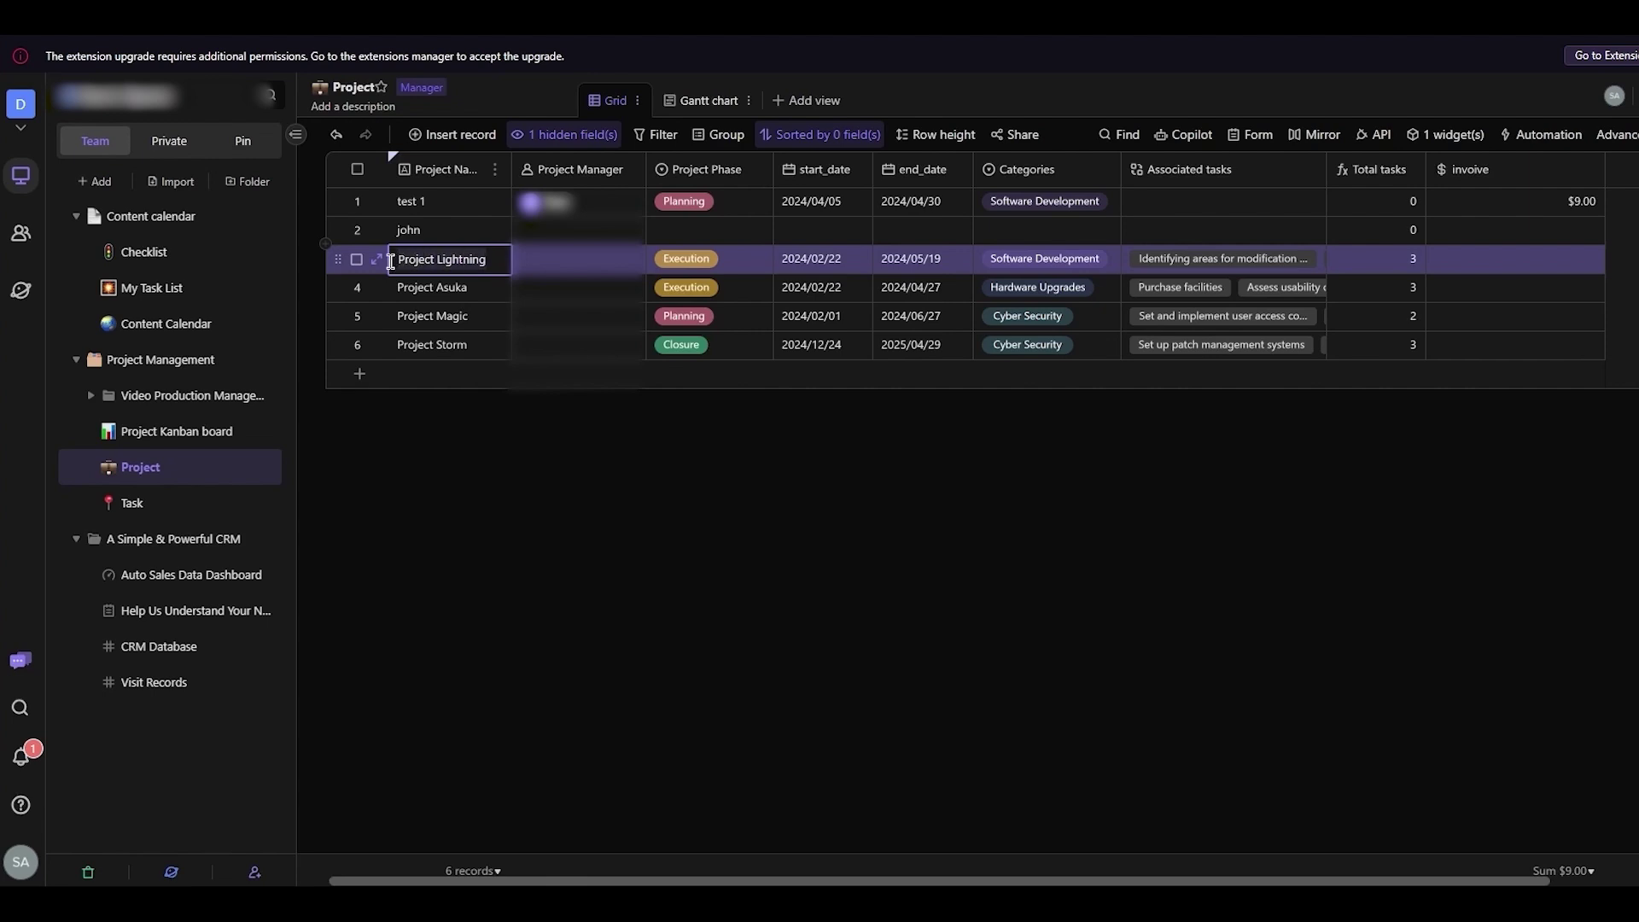
text(iopoi)
click(458, 298)
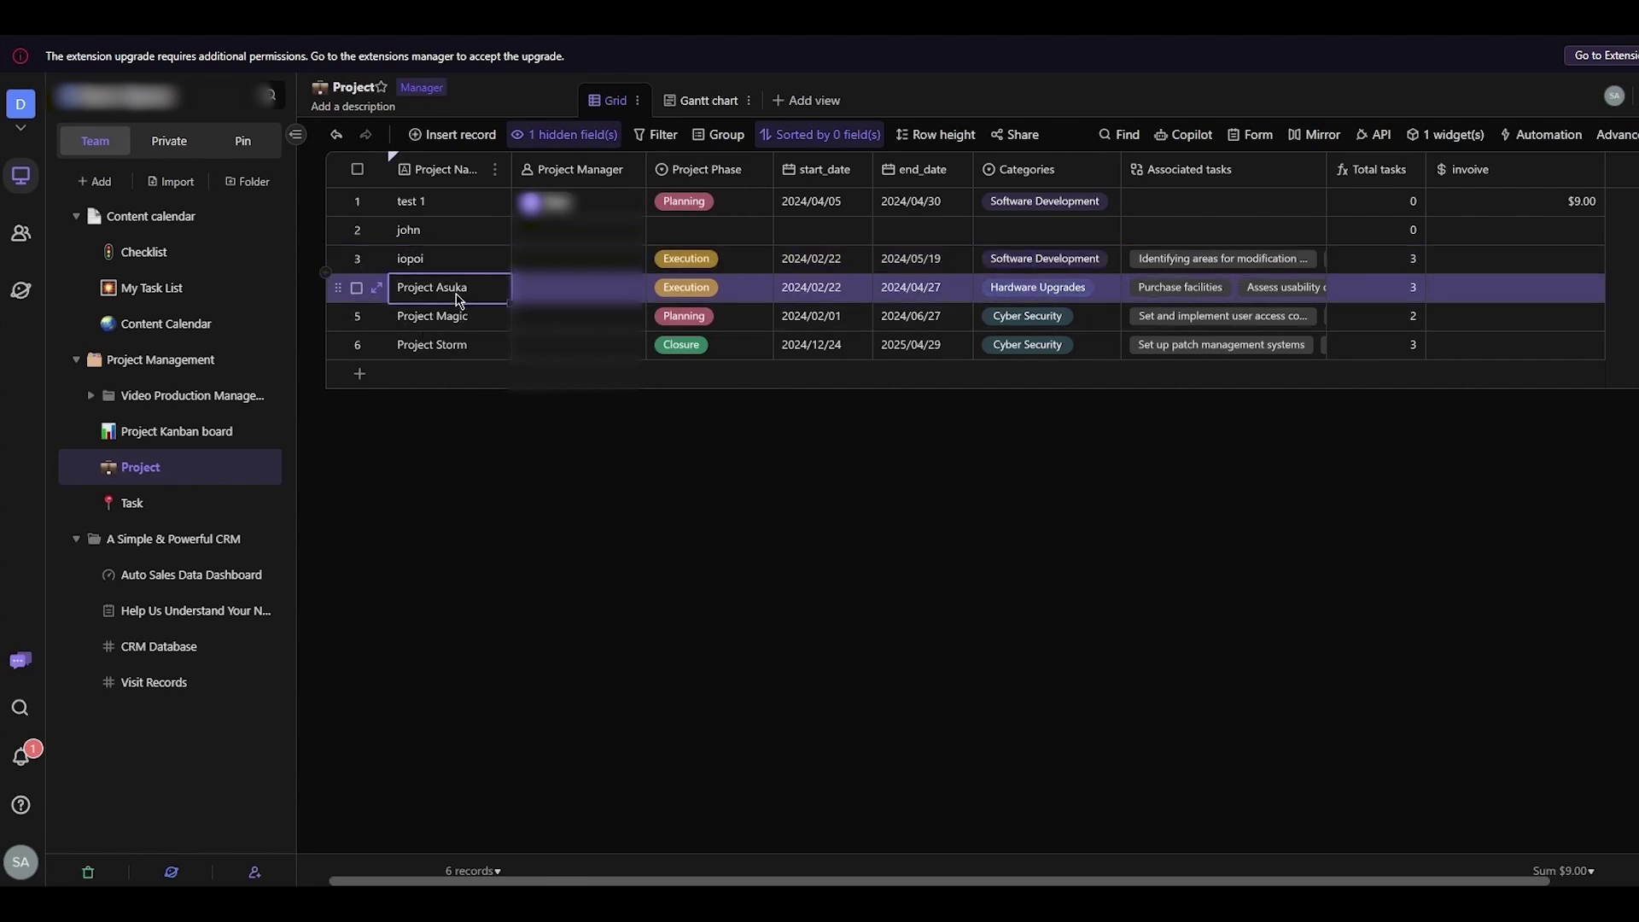
click(551, 492)
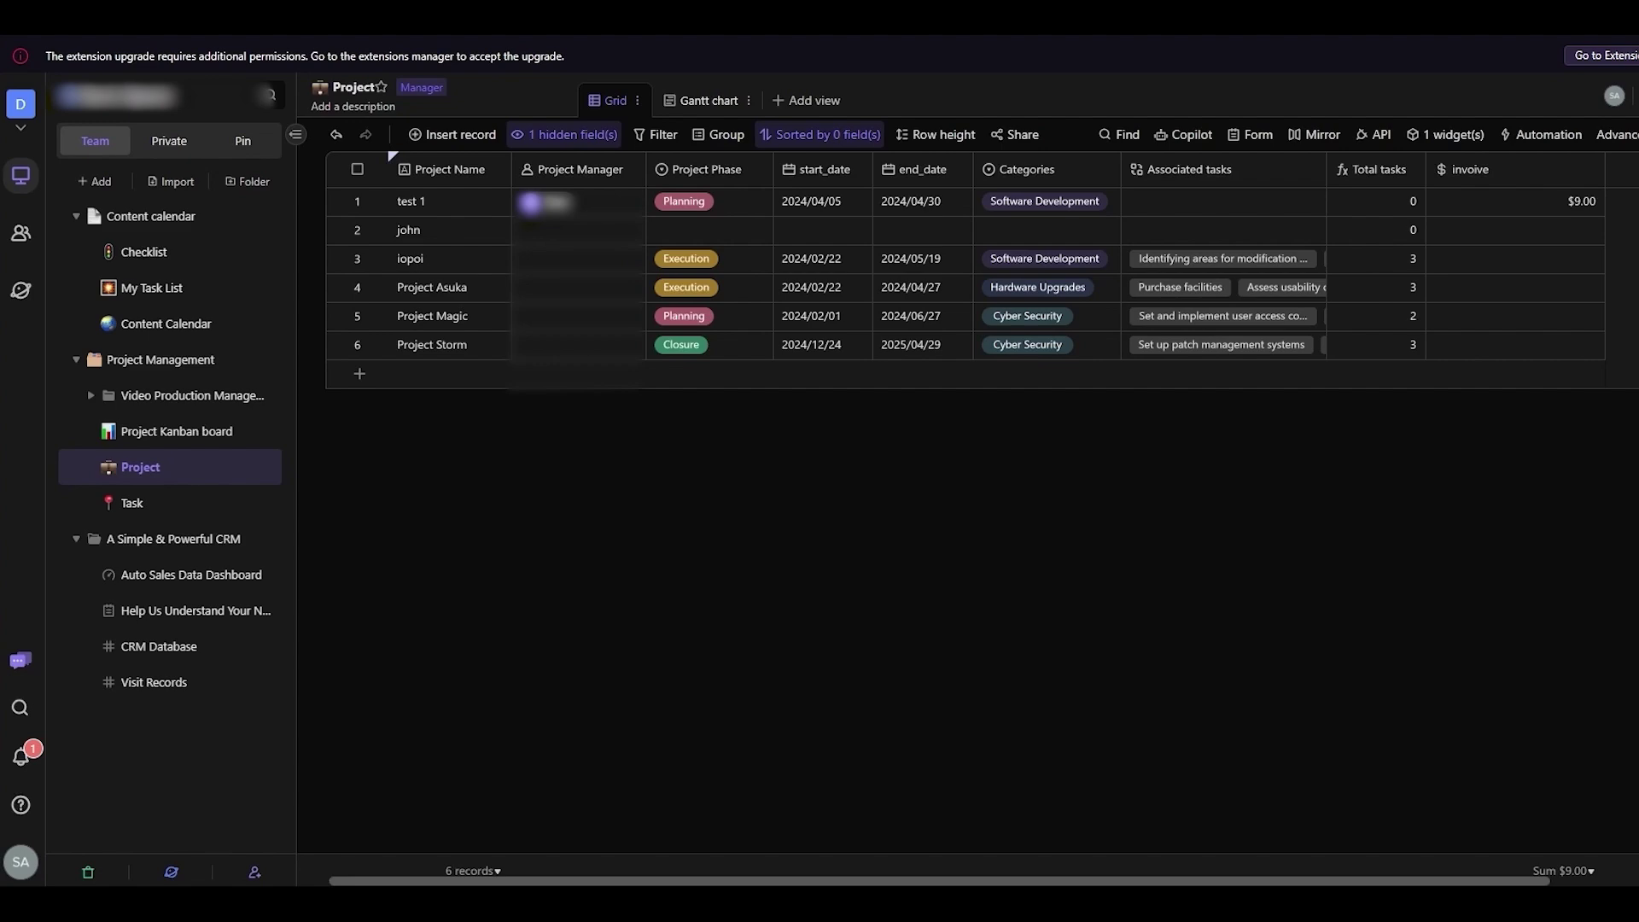
Step: View the space's contacts, then browse the Hot recommendations in the template center
click(21, 232)
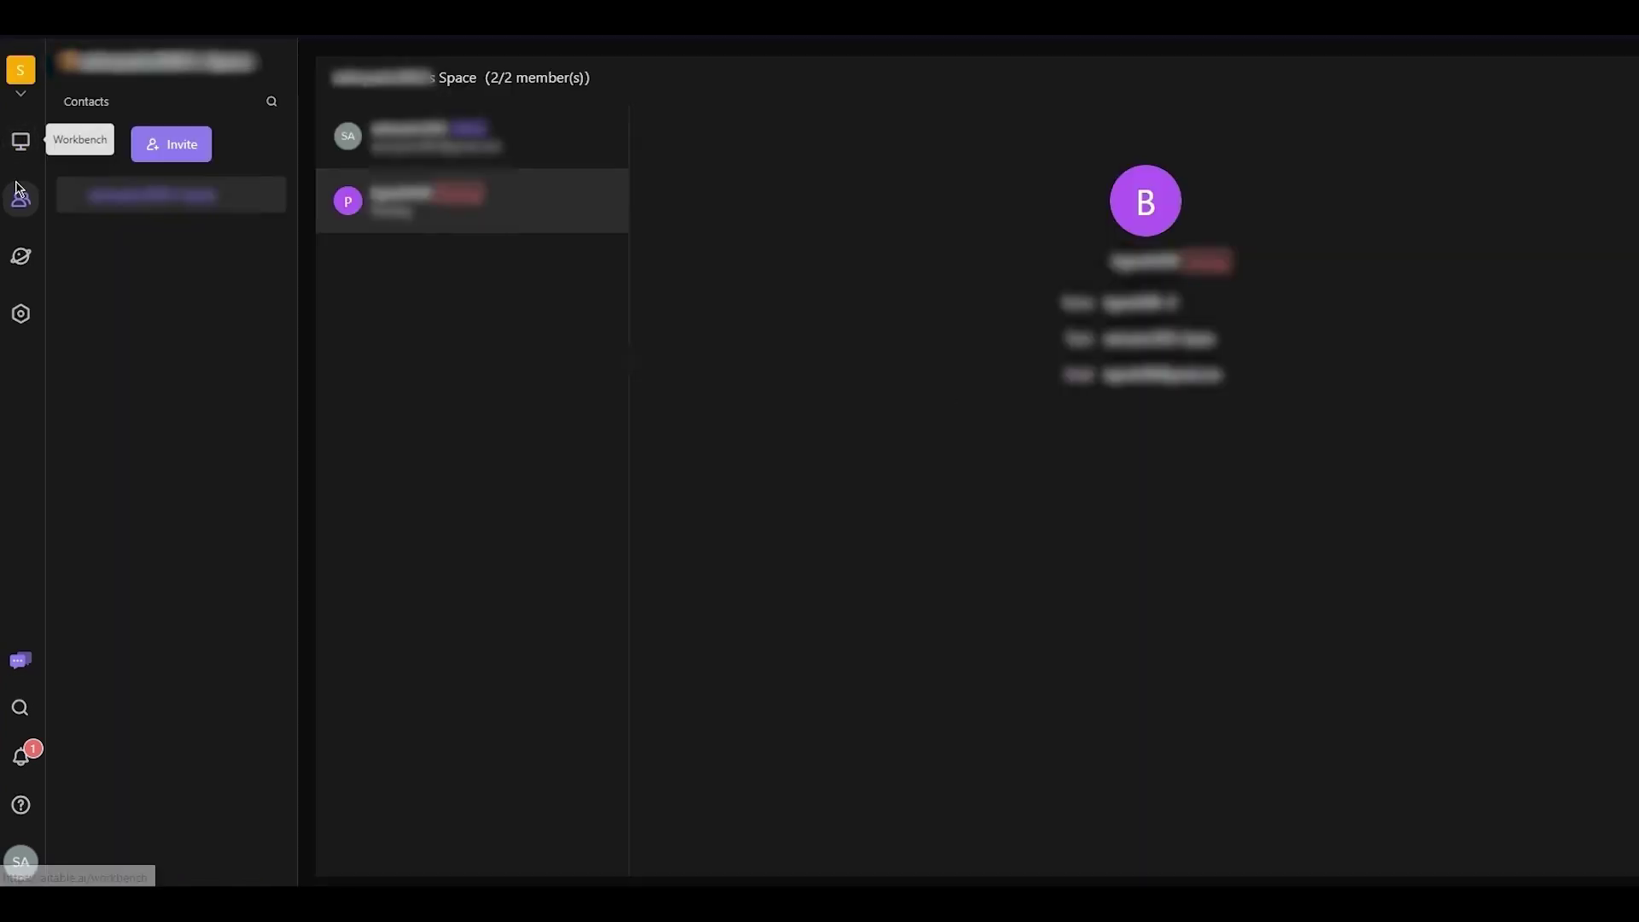
click(19, 254)
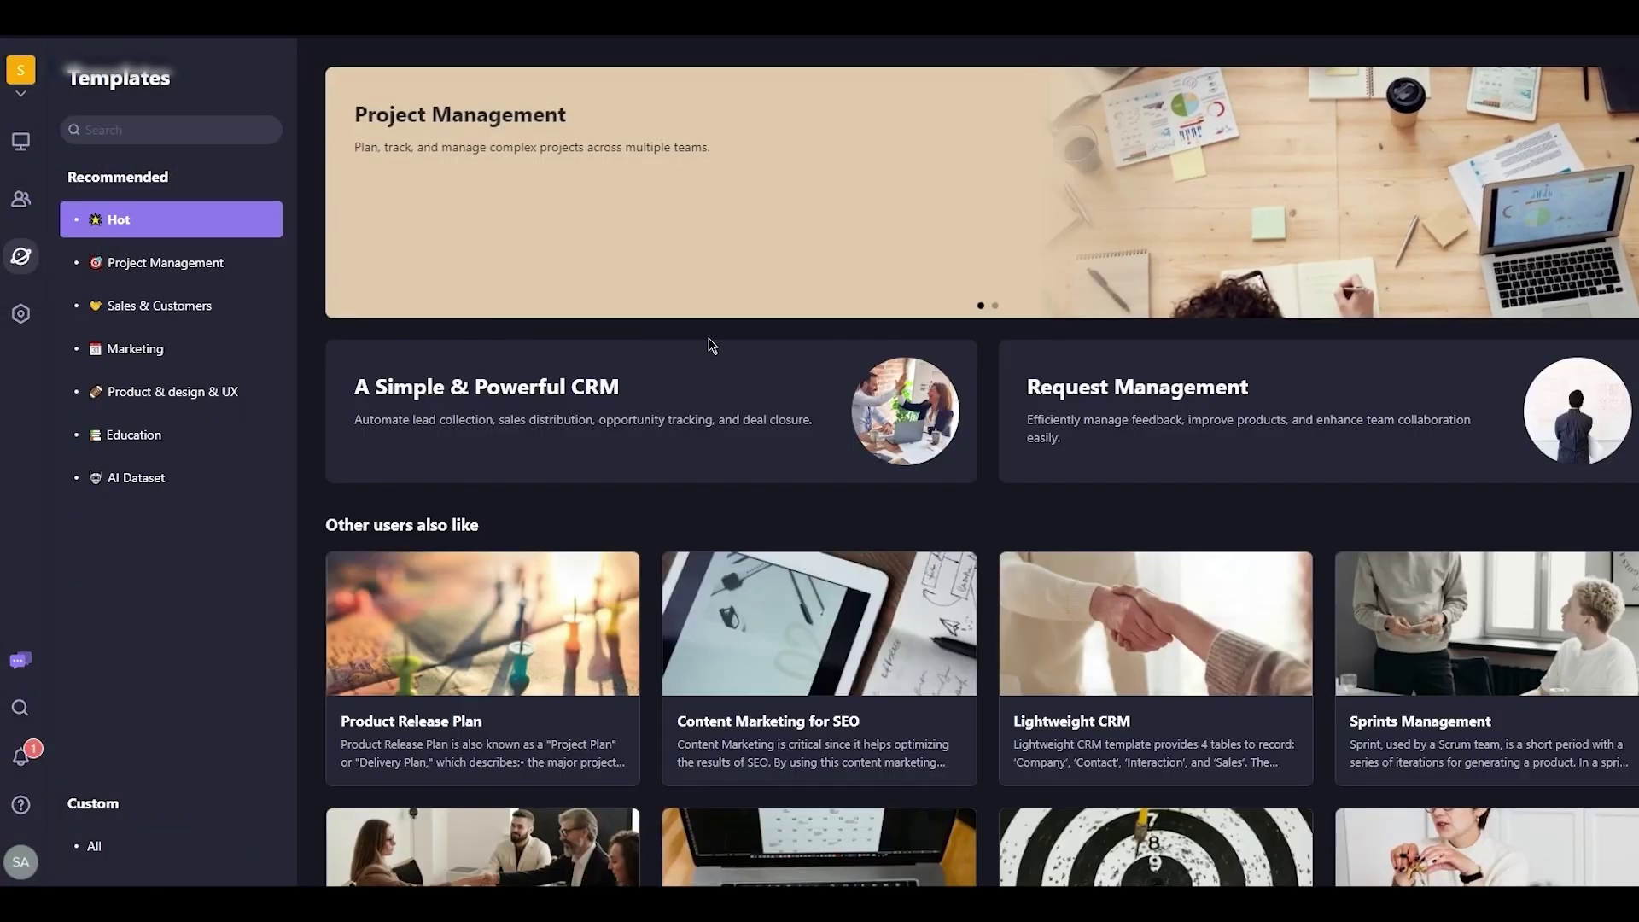
scroll(871, 465, down, 2)
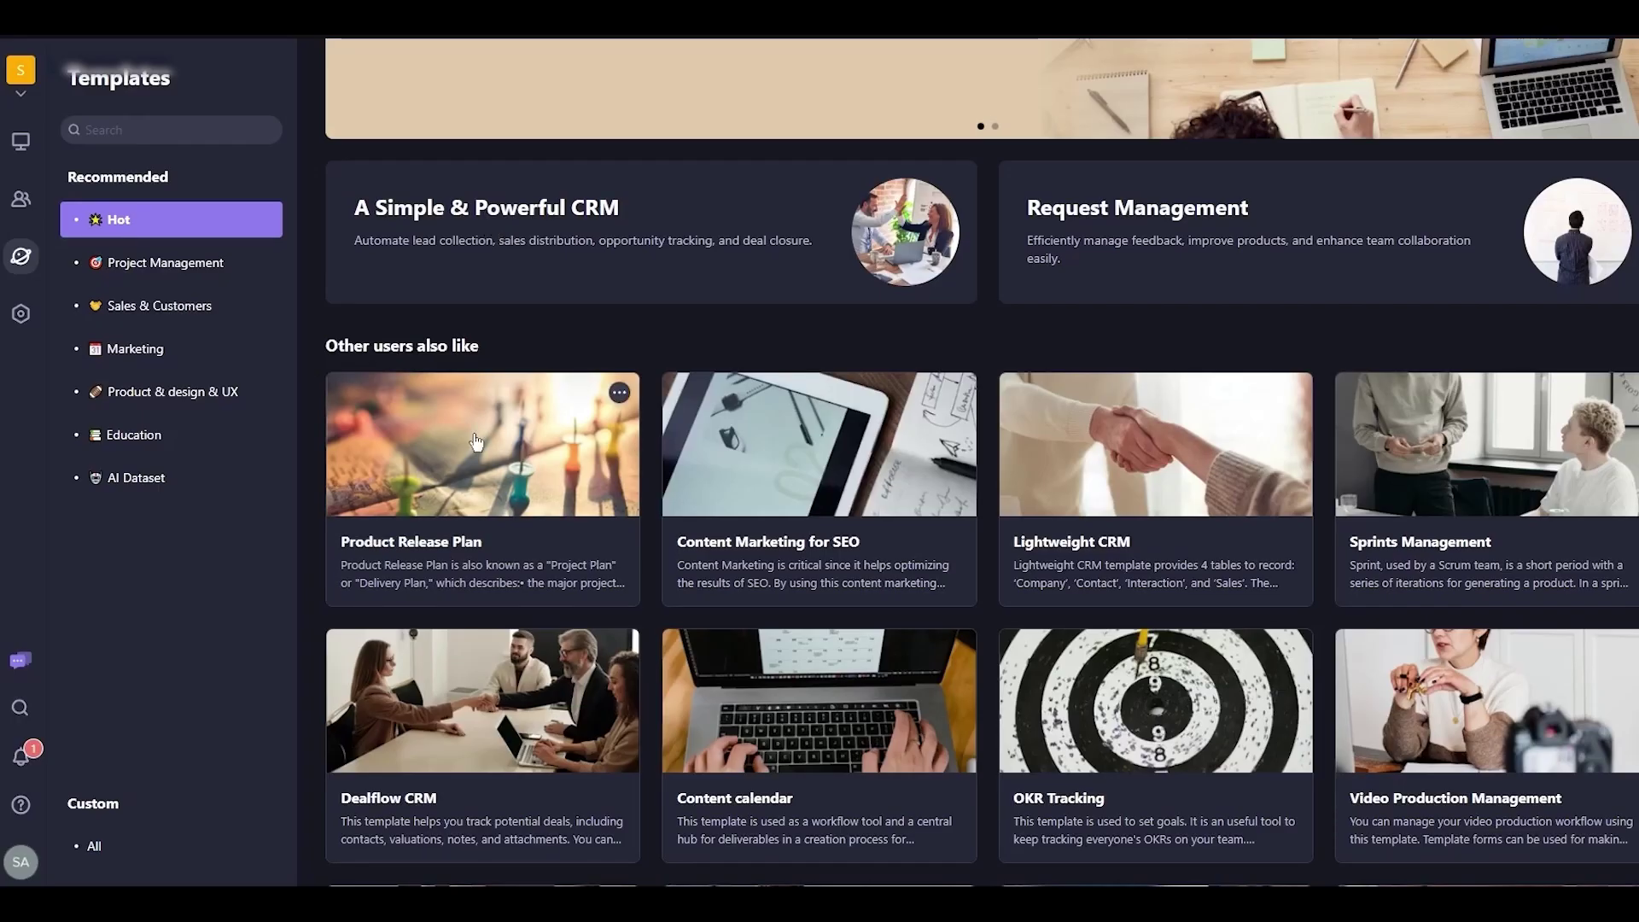
Step: Look through the rest of the Hot template recommendations, then return to the space's workbench with the CRM Database
scroll(478, 443, down, 6)
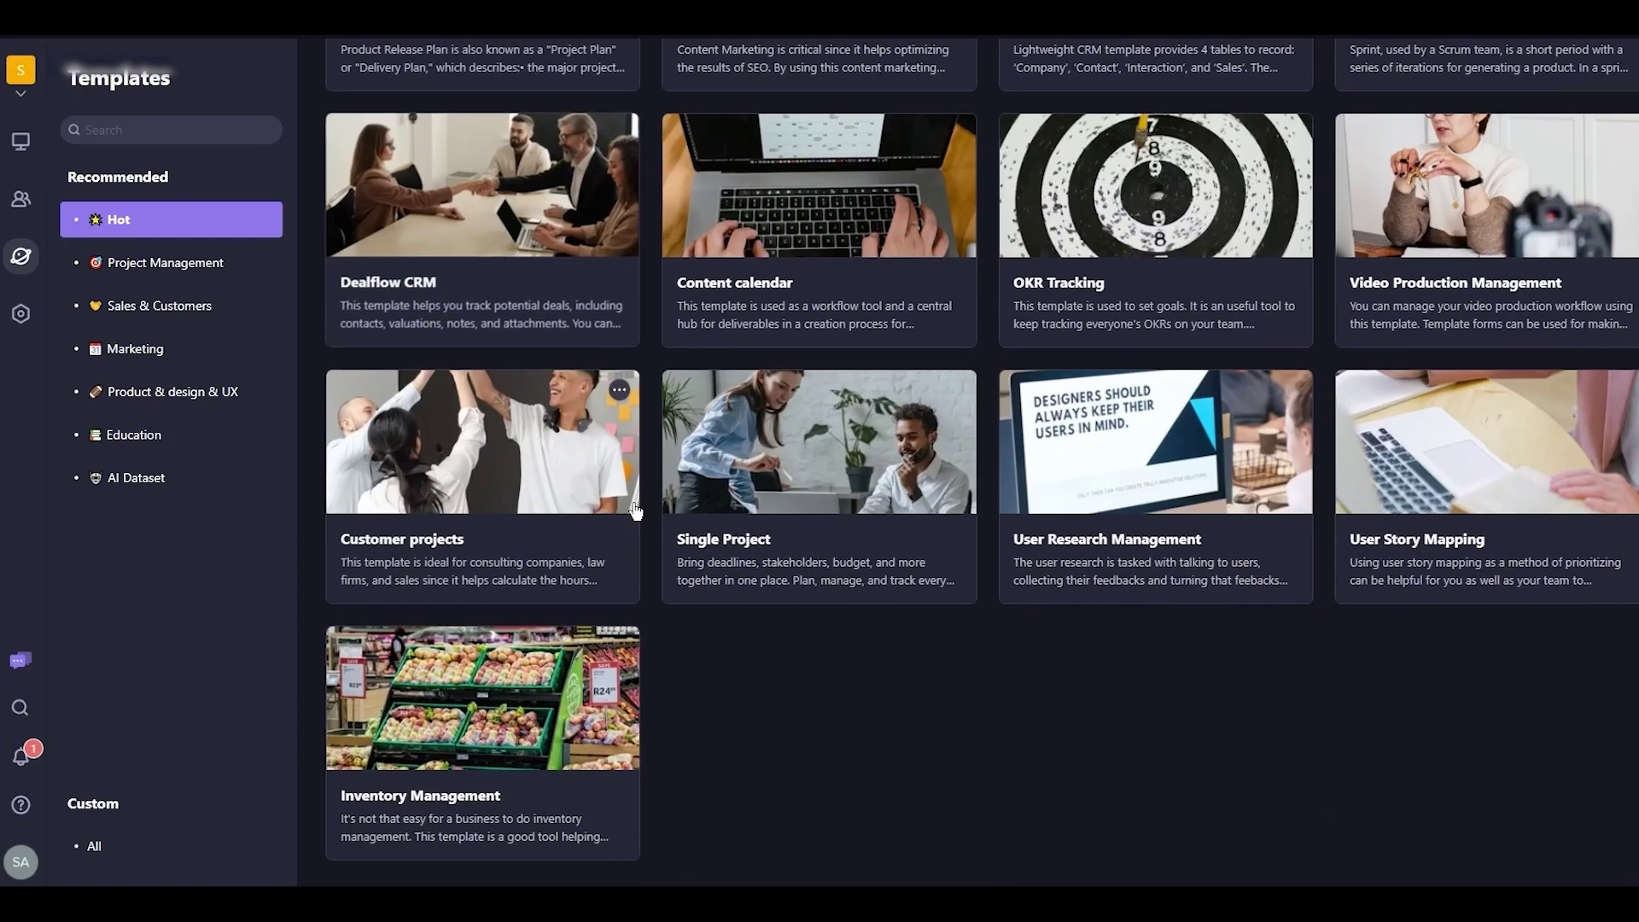
scroll(444, 188, up, 6)
click(20, 141)
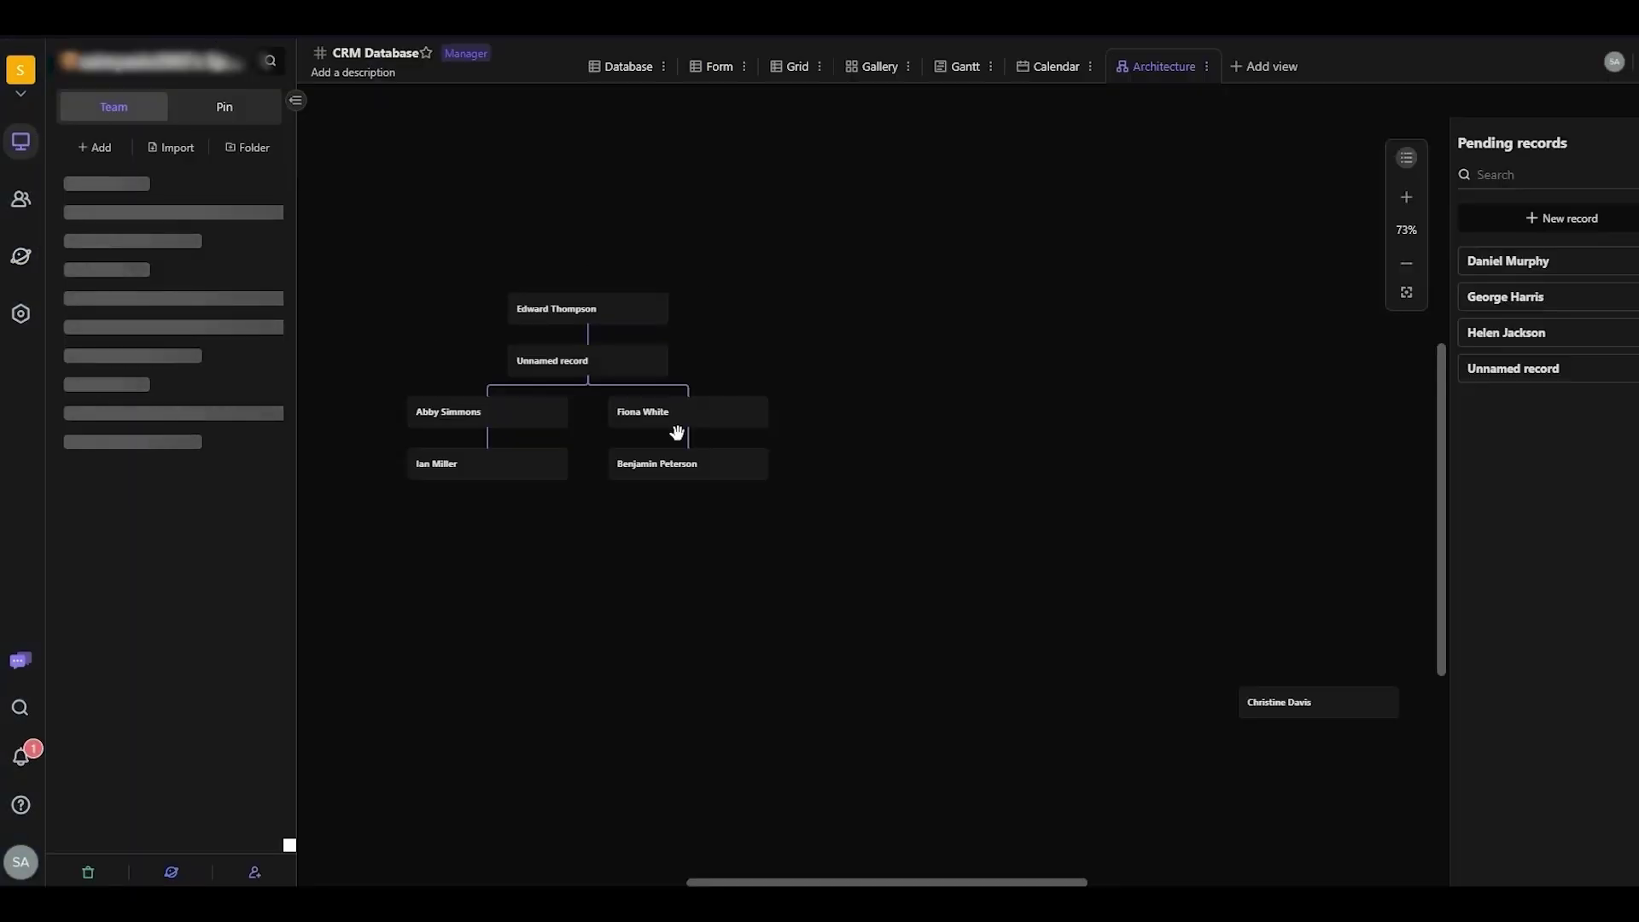
click(152, 181)
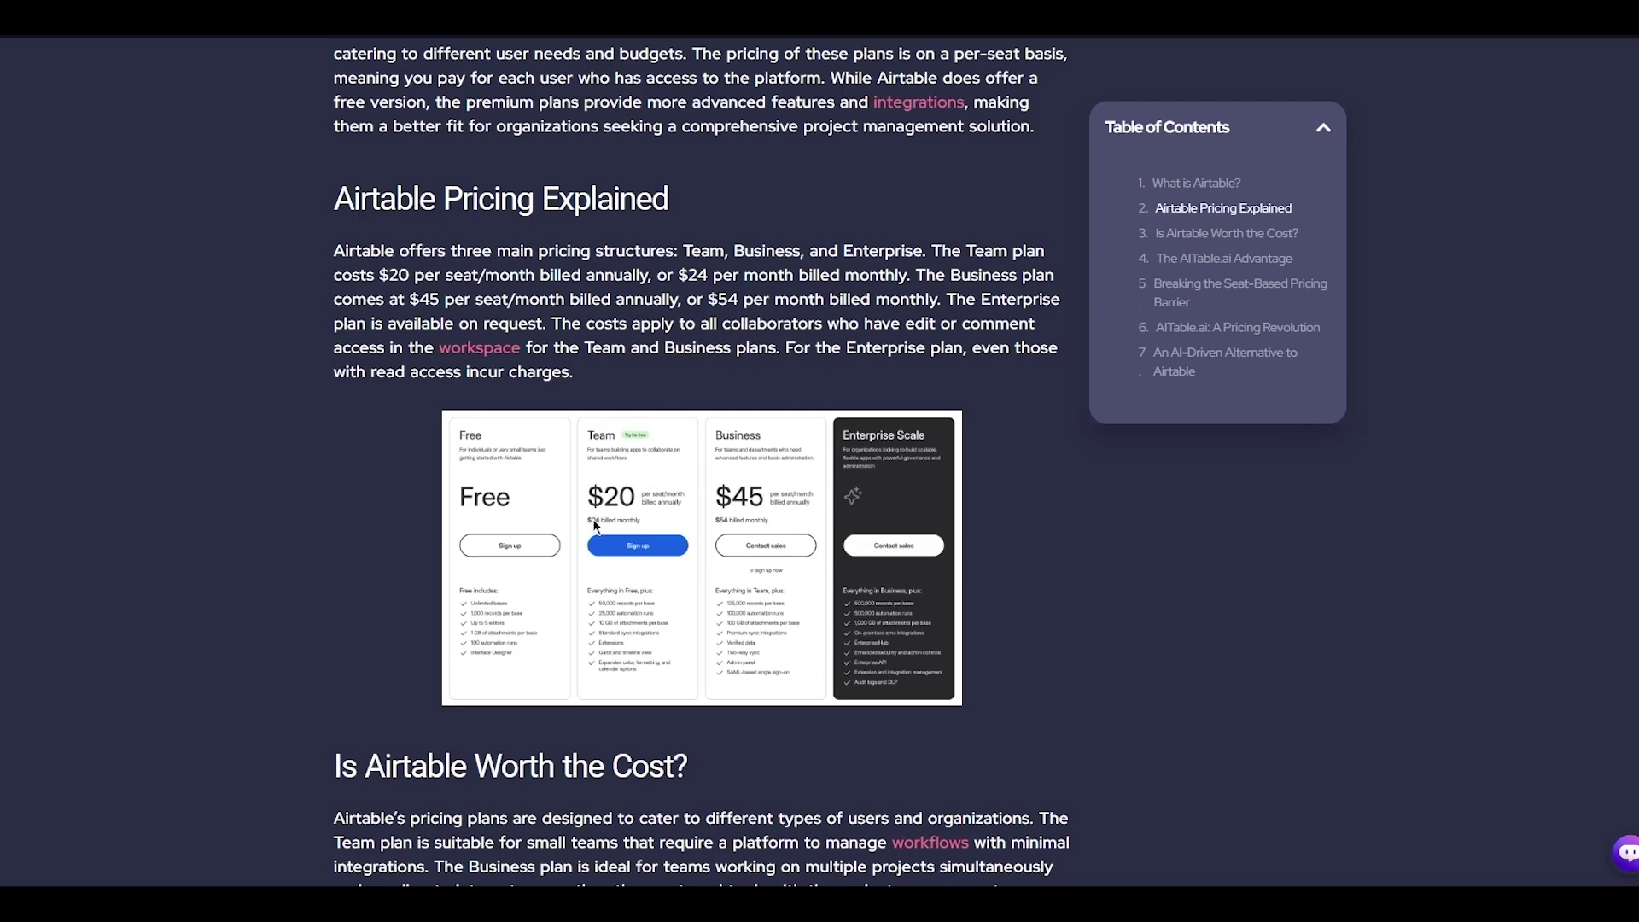
Step: Read the Airtable pricing article from the plan overview through the AITable.ai seat-pricing comparison to the section on an AI-driven alternative
scroll(1467, 432, down, 15)
scroll(1463, 461, up, 7)
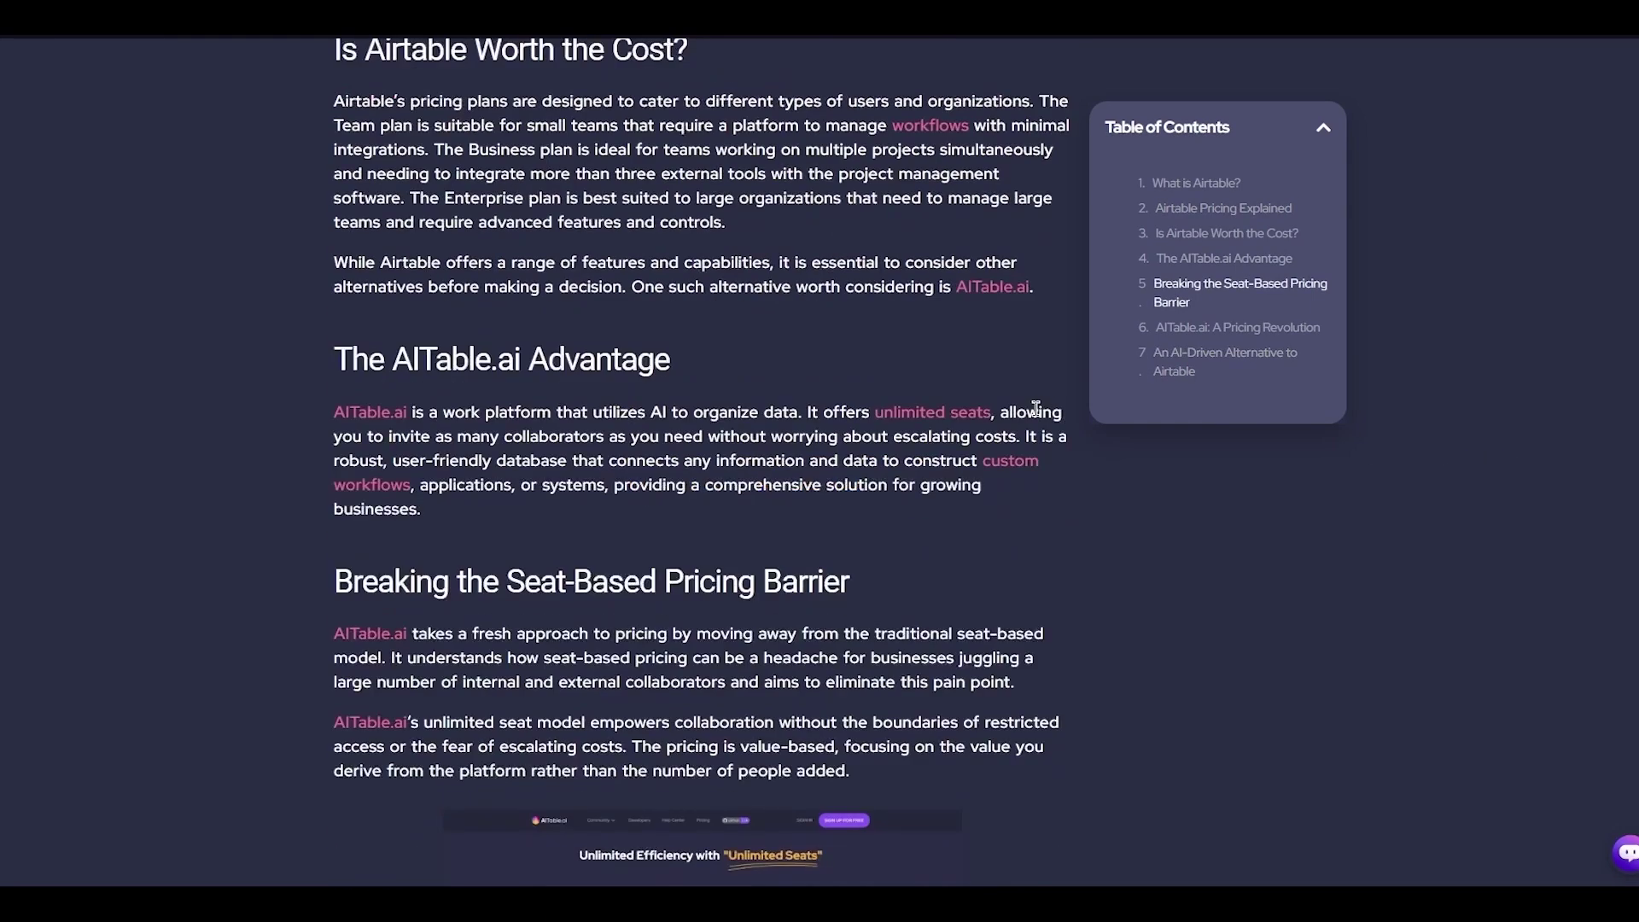
scroll(1035, 409, down, 4)
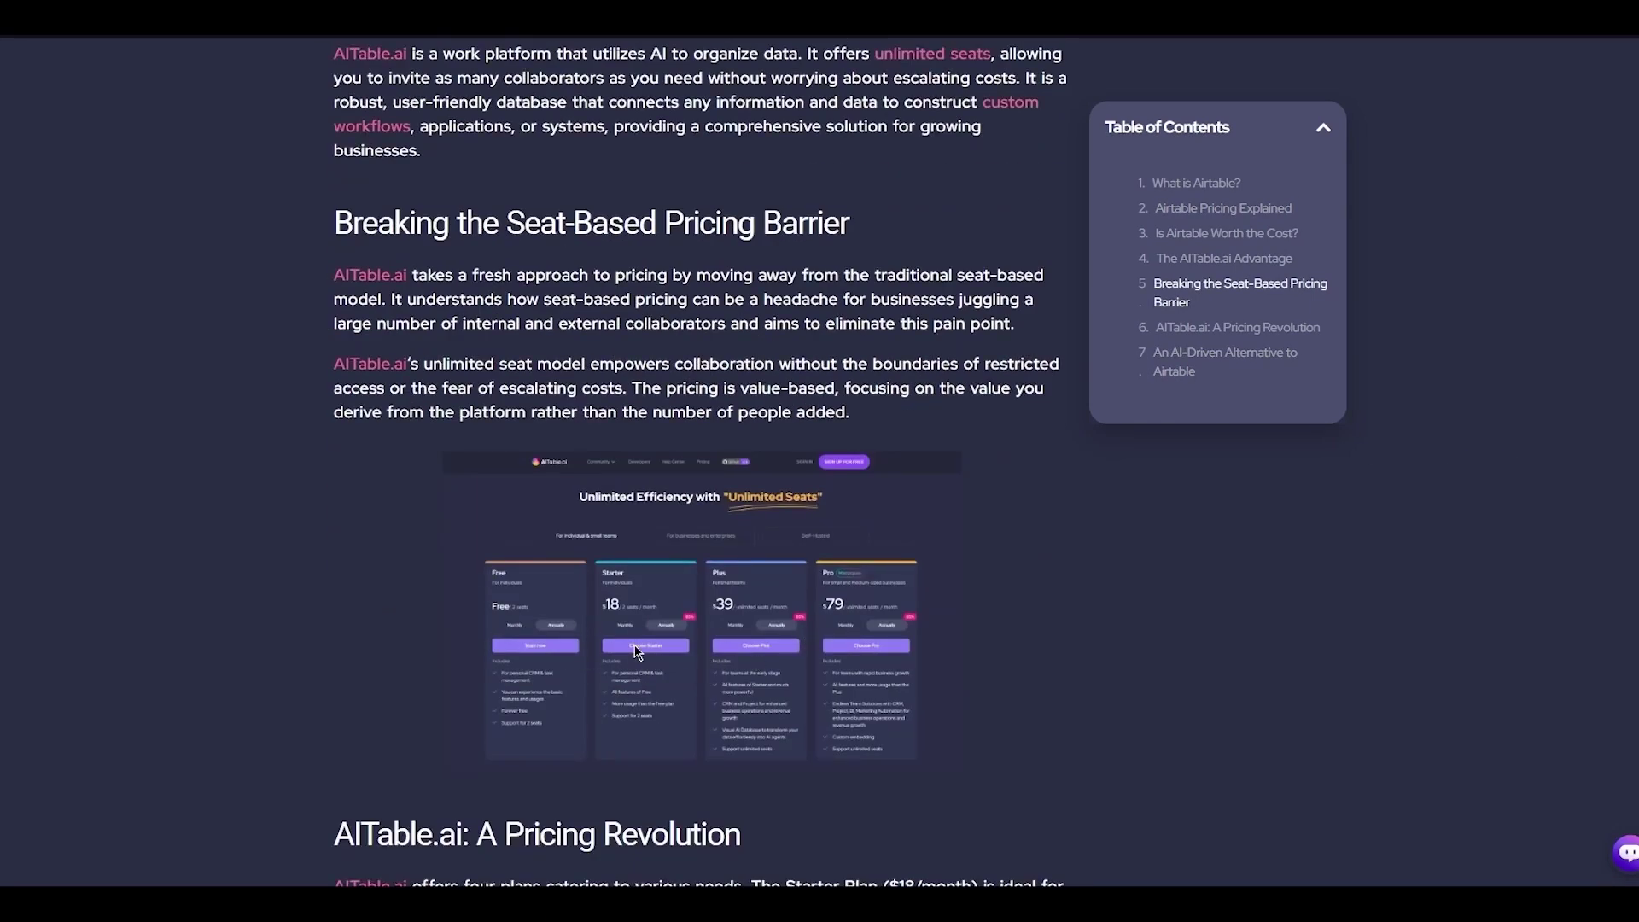
scroll(684, 652, down, 5)
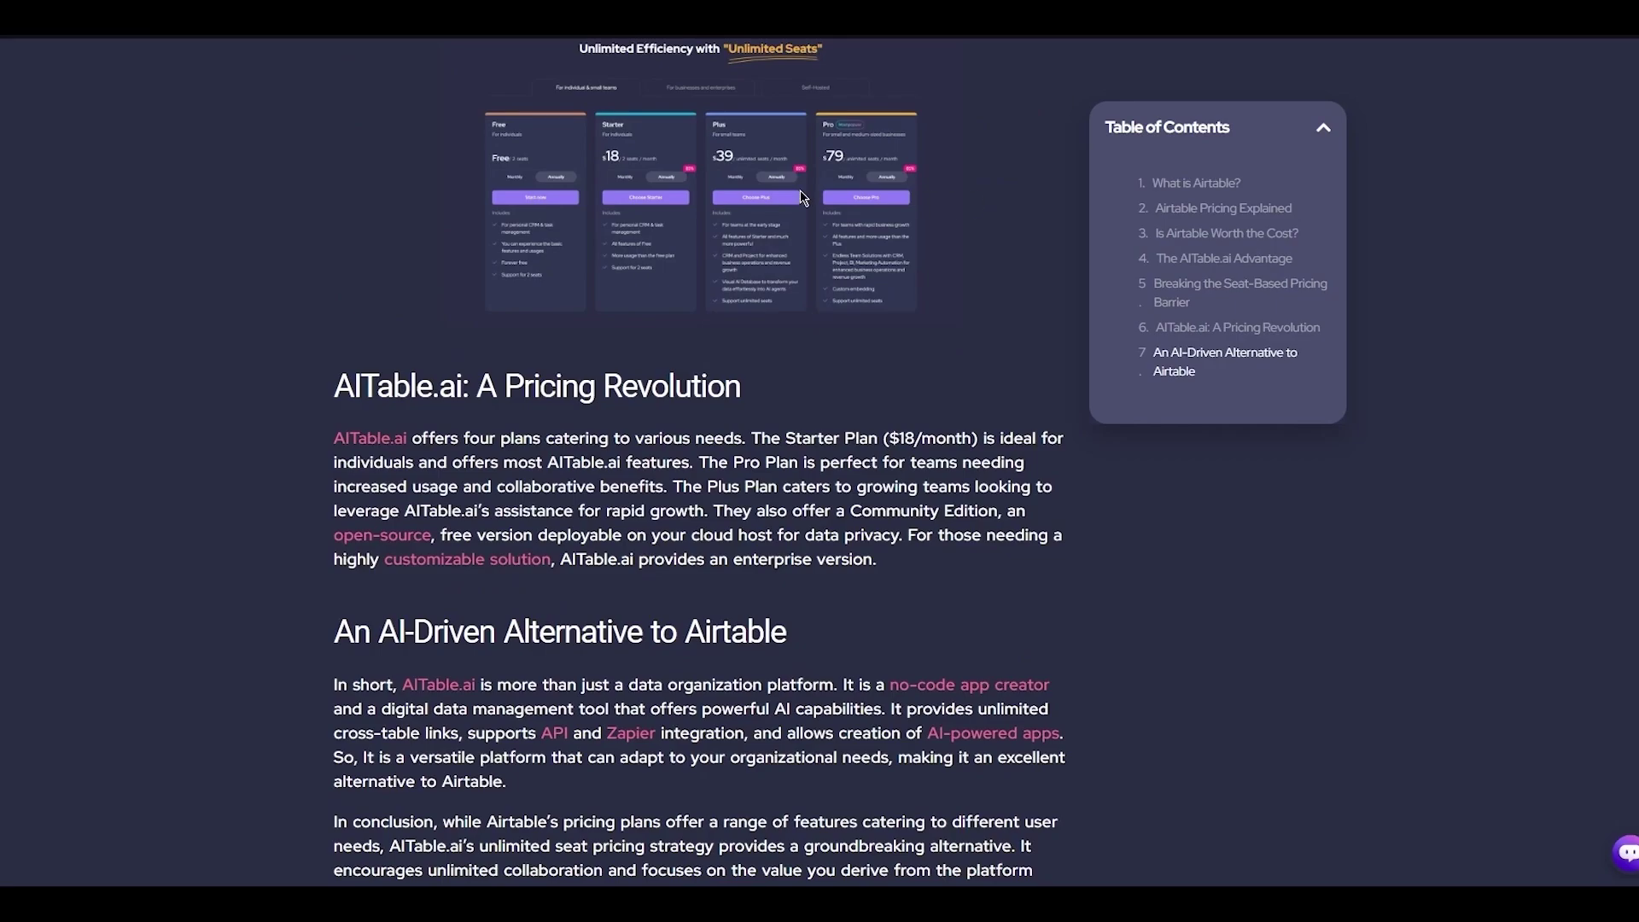